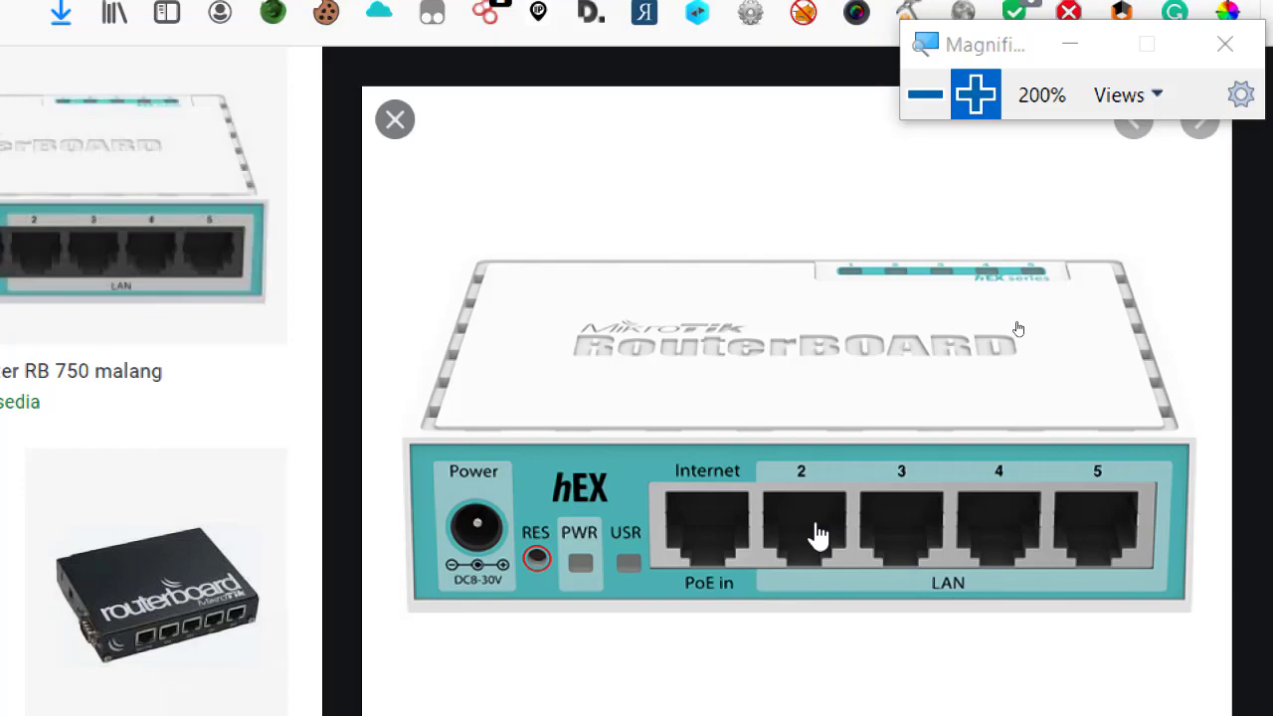
Bring the Mikrotik RouterOS Jarkom VM settings back in front of Firefox.
left_click(925, 94)
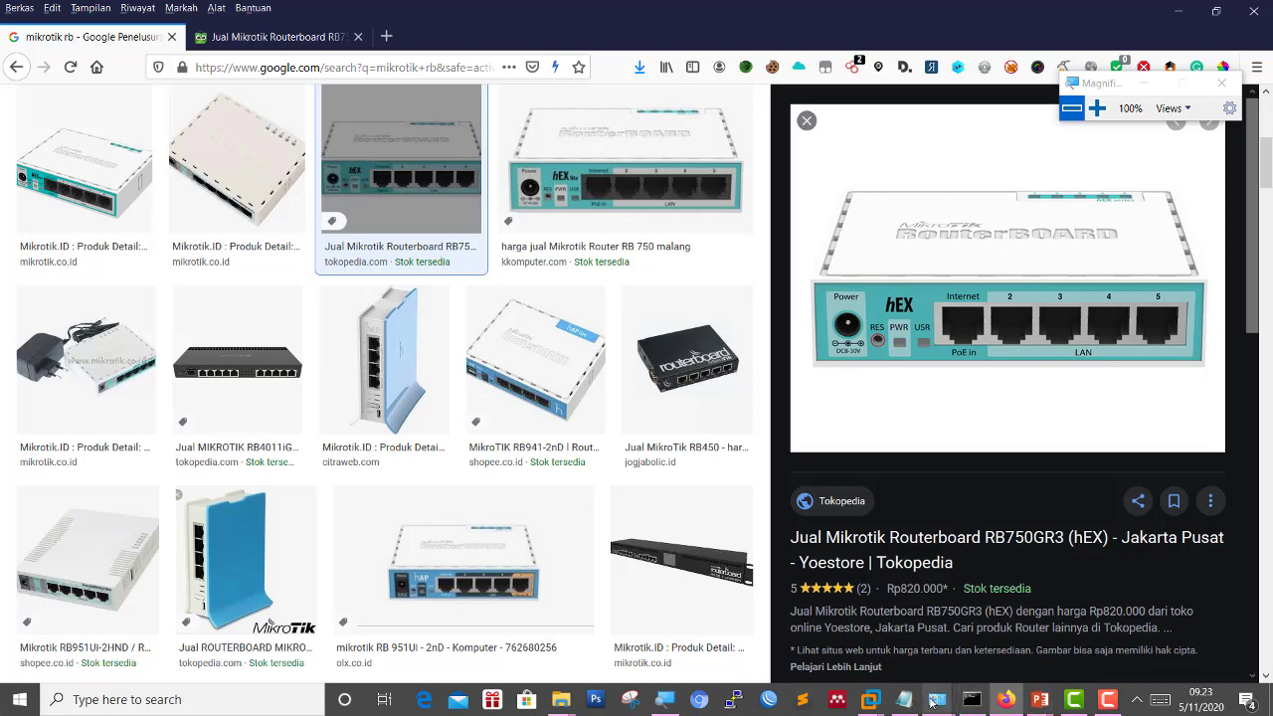
Review the network adapters and keep the first adapter on VMnet1 (Host-only).
mouse_move(870, 699)
left_click(909, 639)
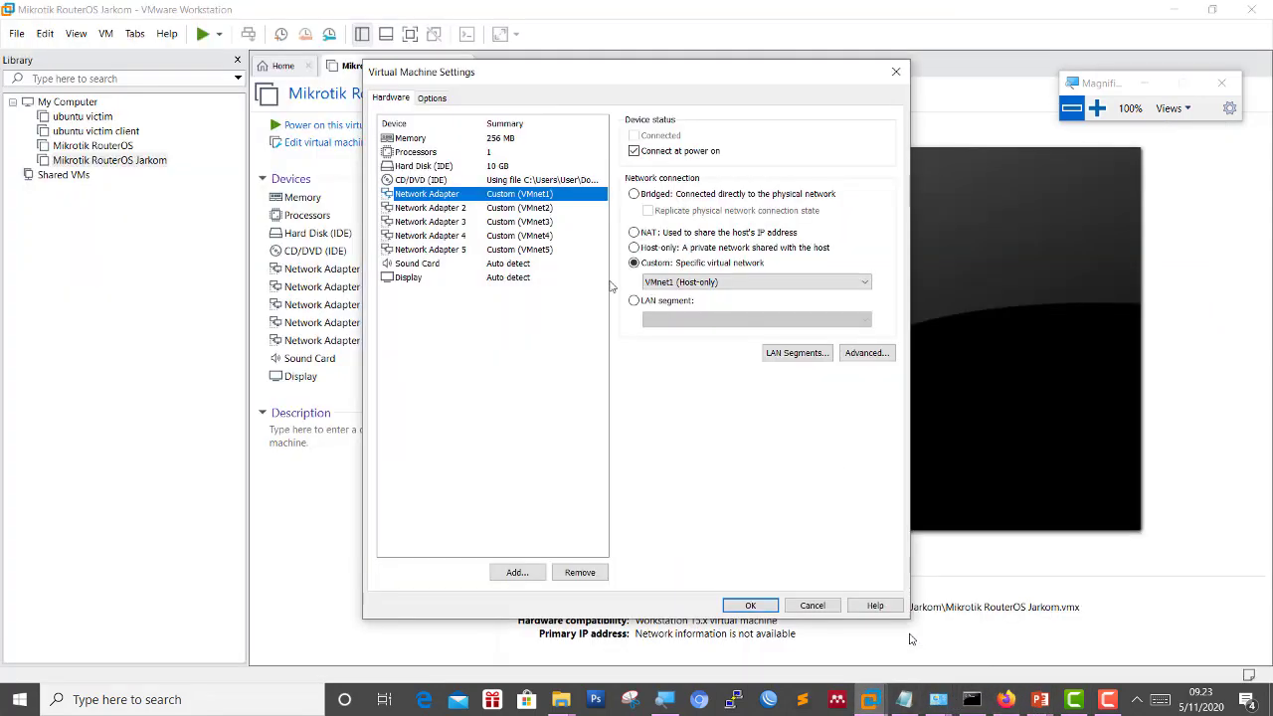
left_click(511, 209)
left_click(517, 195)
left_click(1096, 108)
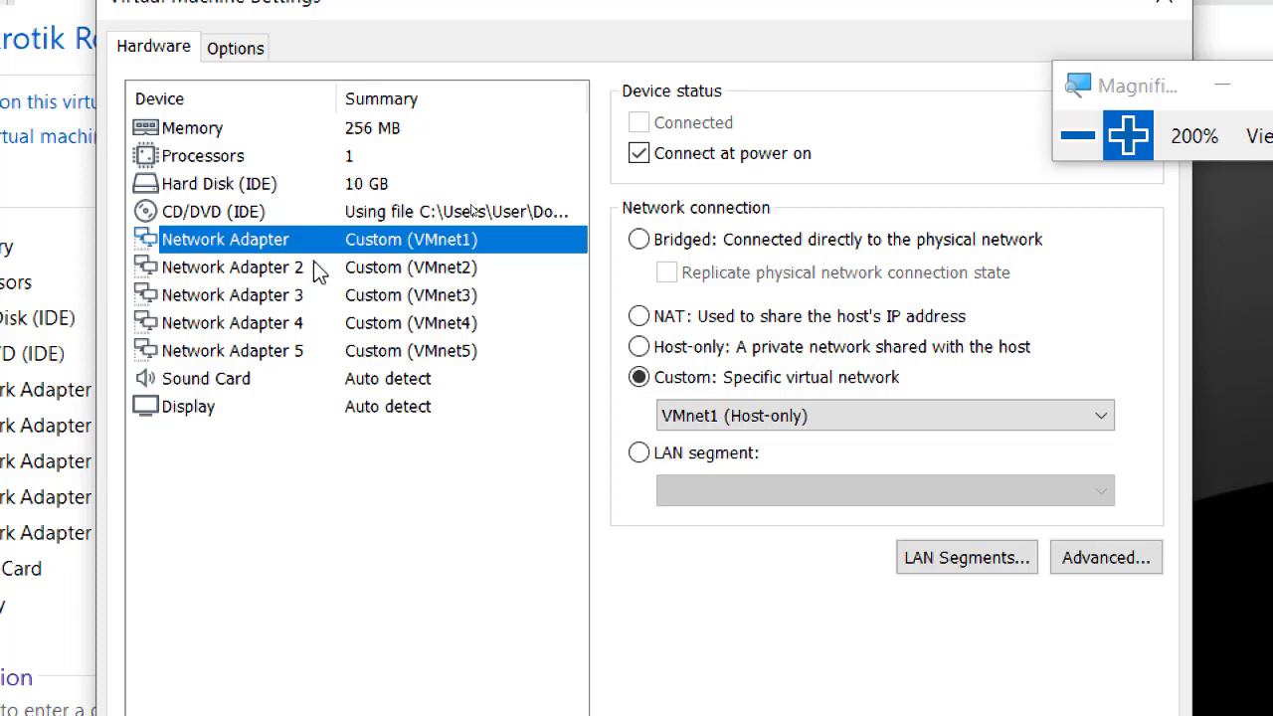
left_click(1078, 135)
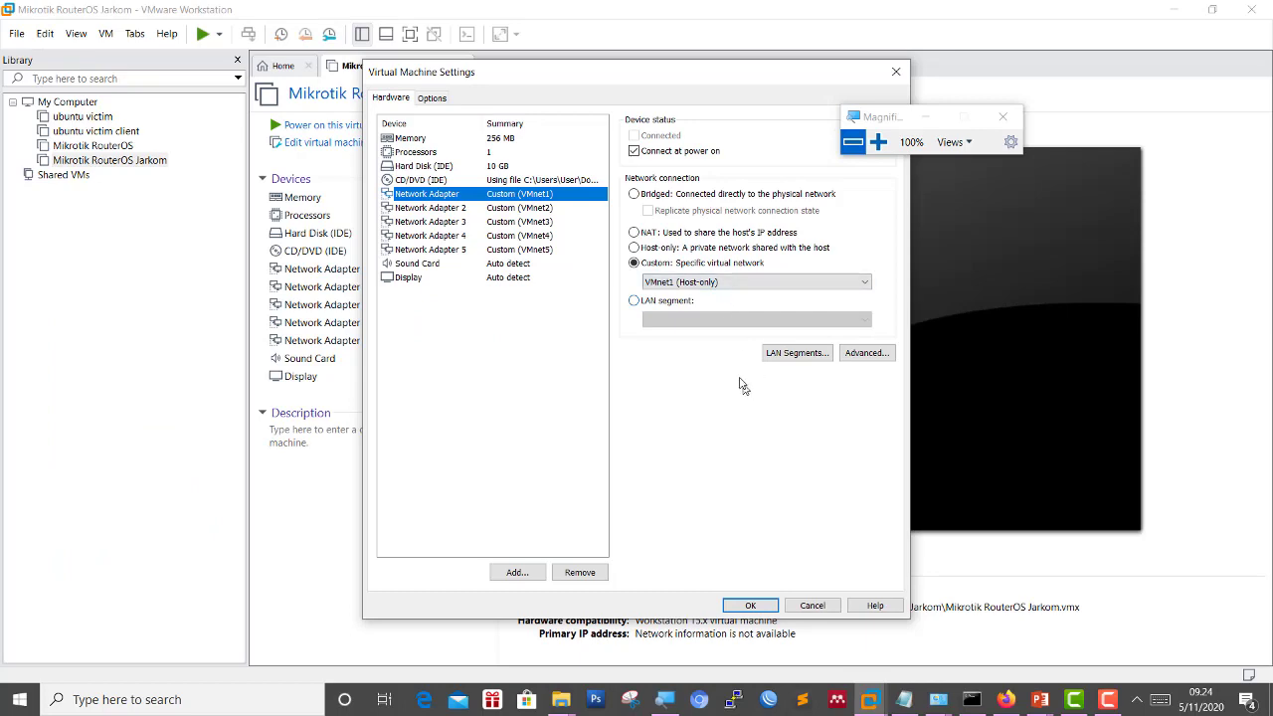
left_click(722, 283)
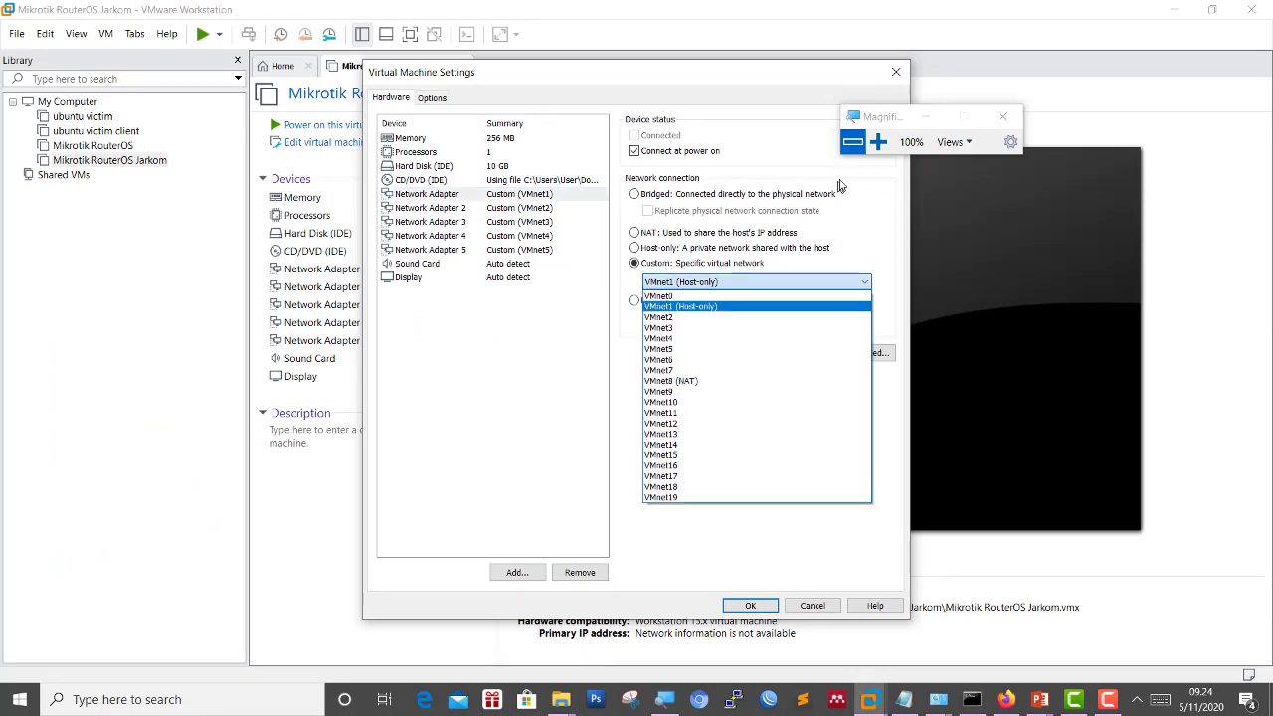
left_click(878, 143)
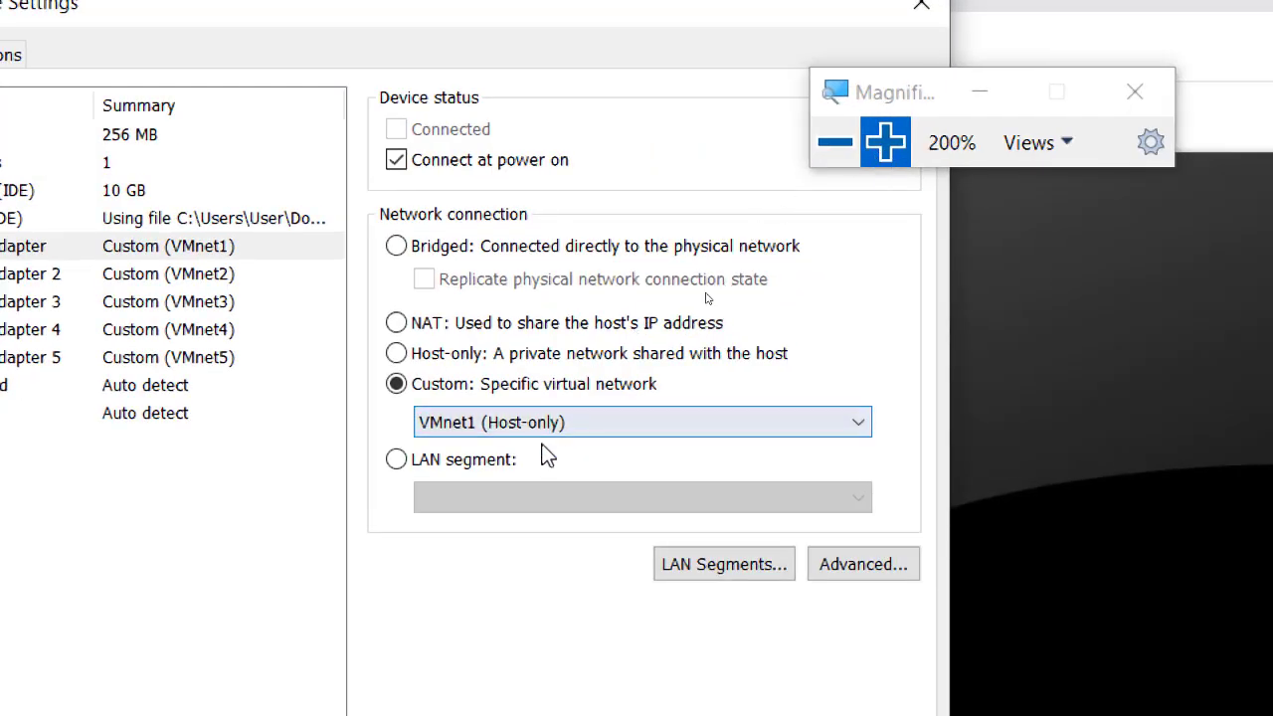
left_click(537, 424)
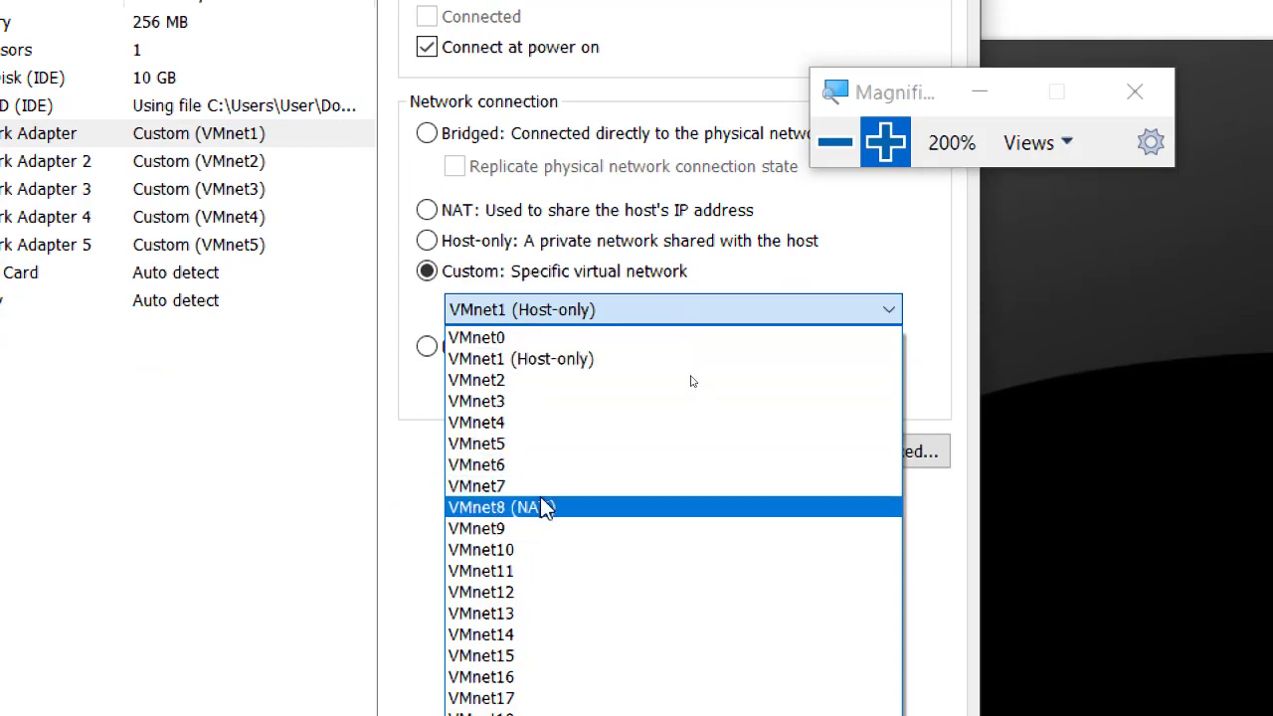
left_click(336, 443)
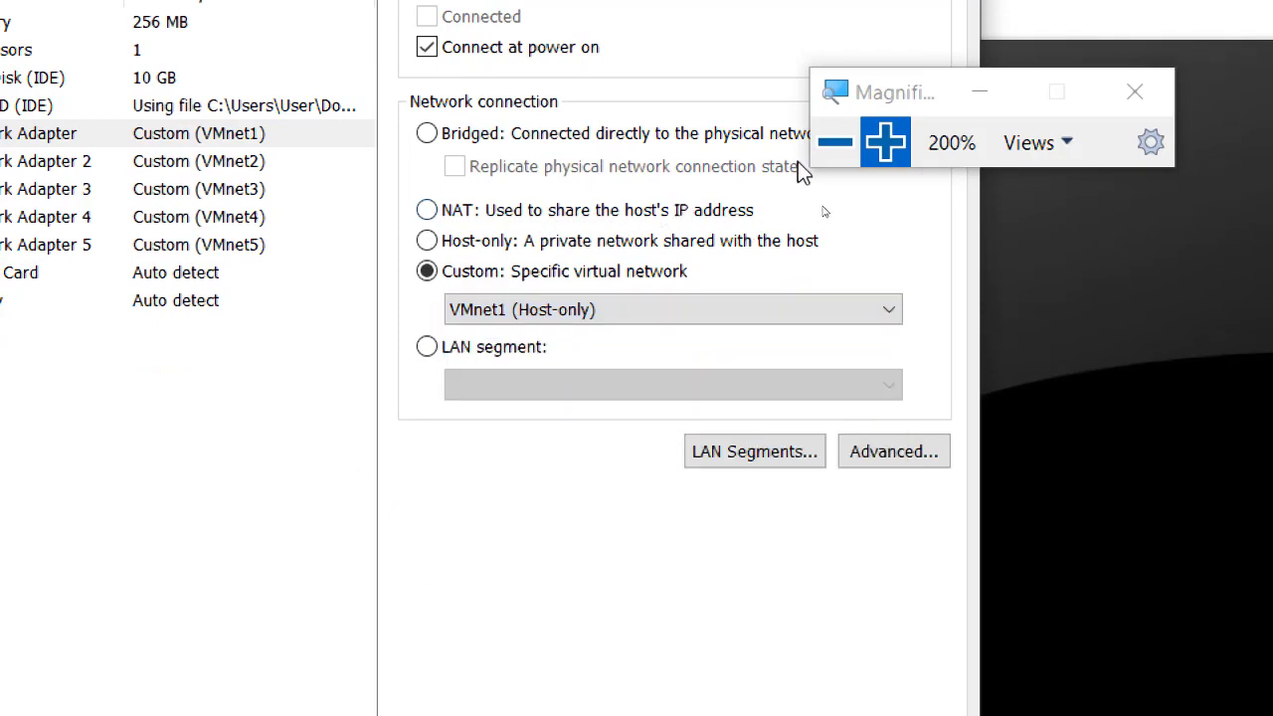
left_click(835, 143)
Bring the Windows Network Connections window to the front.
key("super+minus")
mouse_move(940, 700)
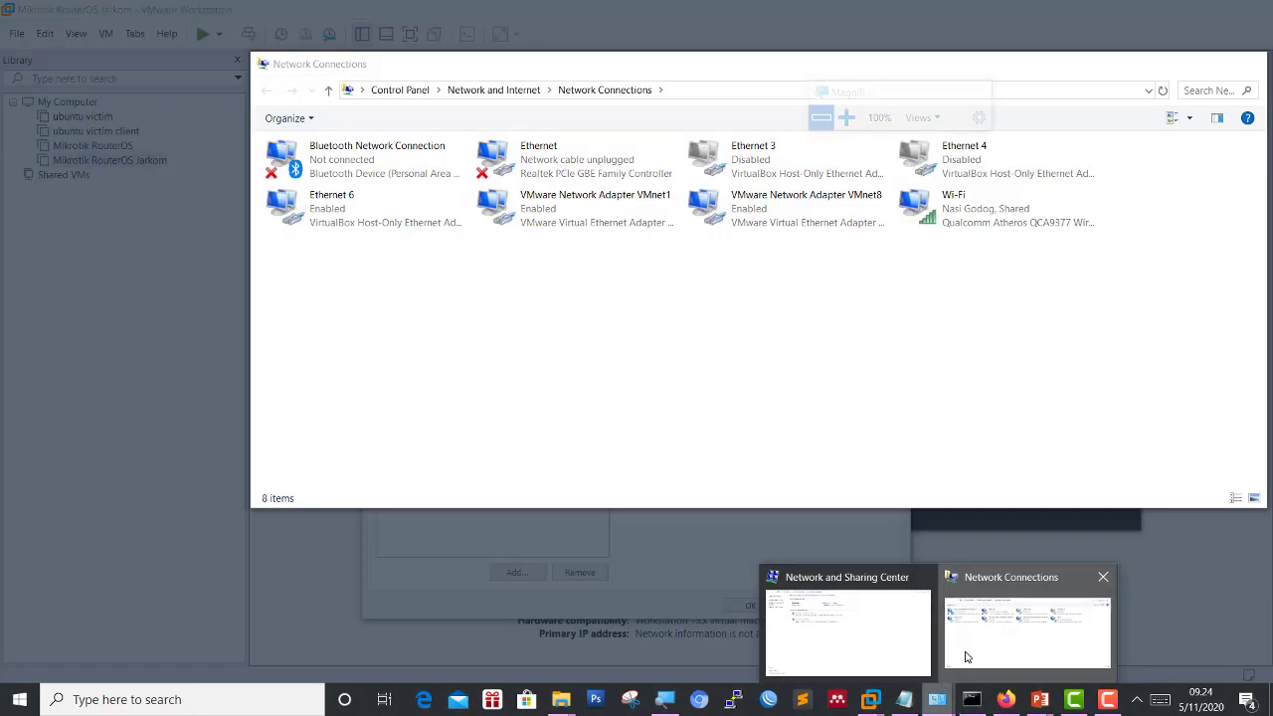
left_click(965, 657)
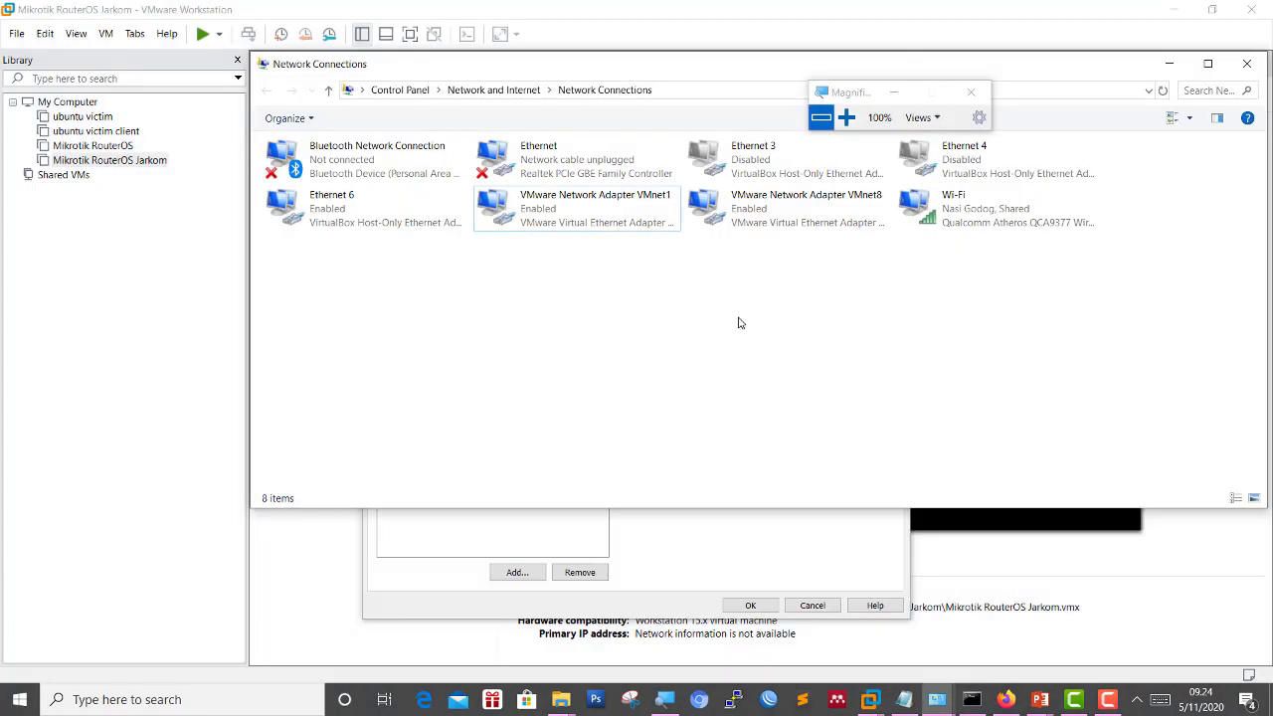
Check the VMware Network Adapter VMnet1 and VMnet8 entries, then bring VM settings forward.
left_click(846, 118)
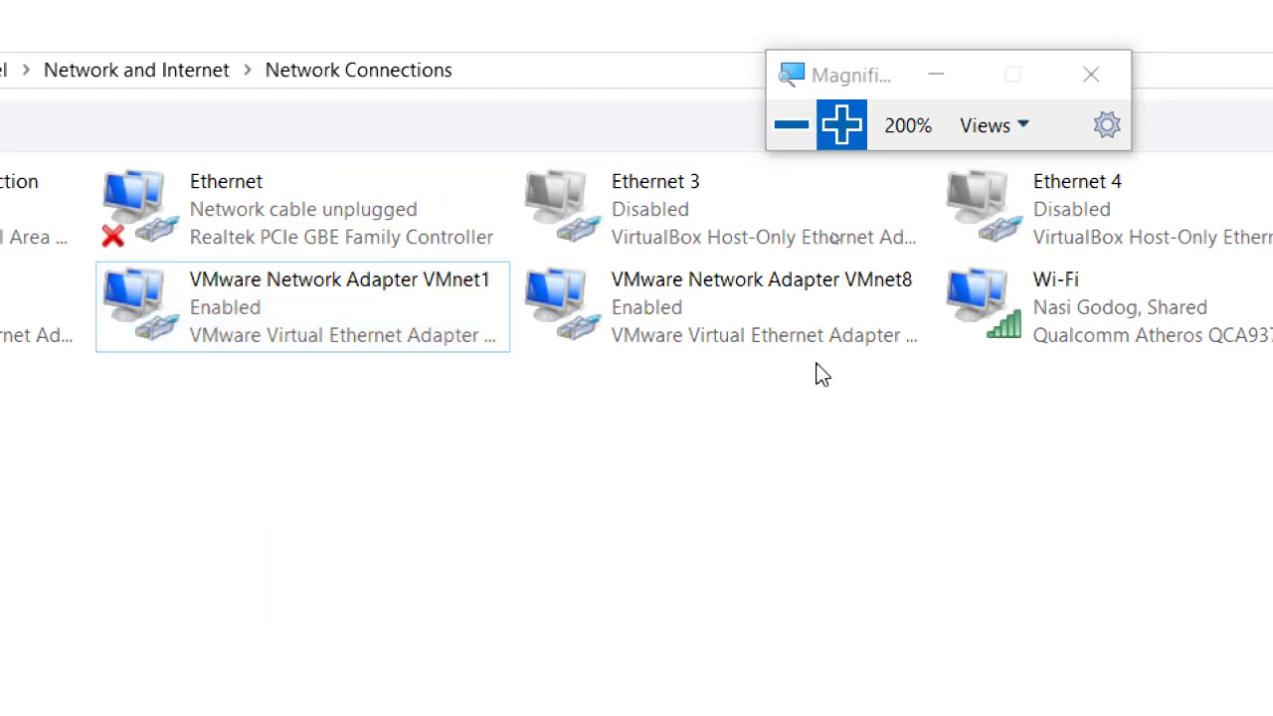
left_click(778, 135)
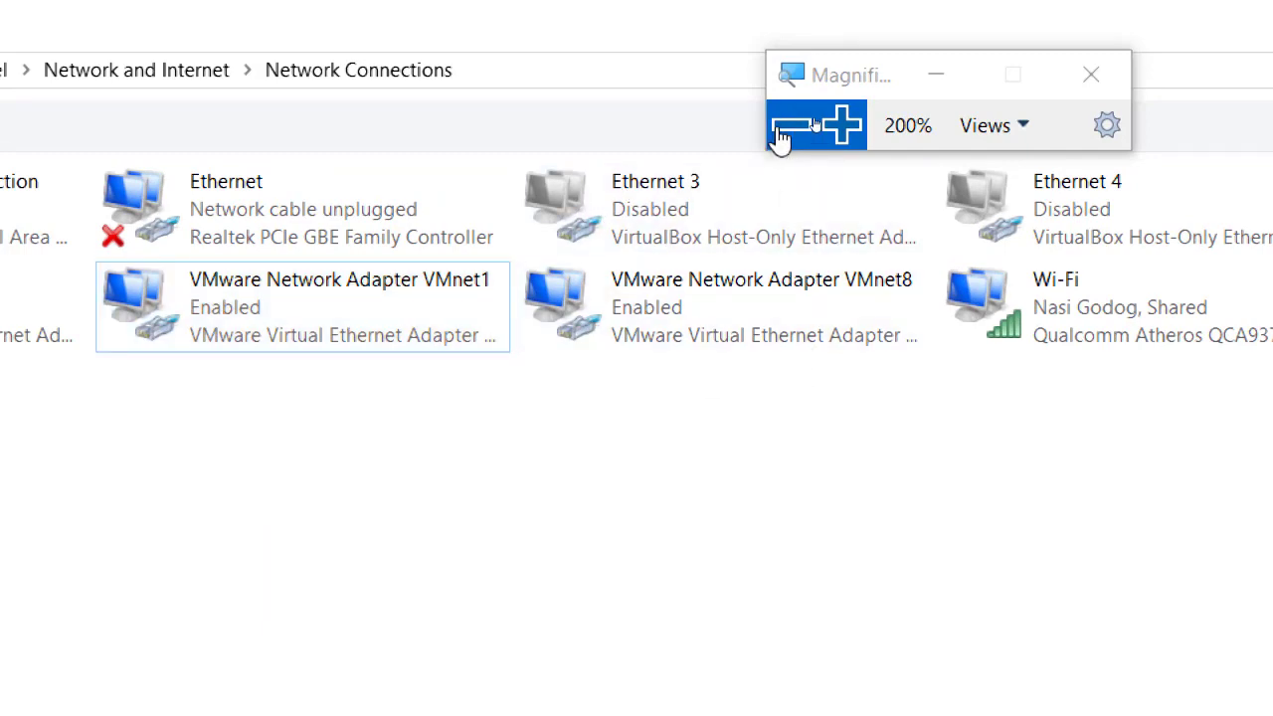
left_click(782, 540)
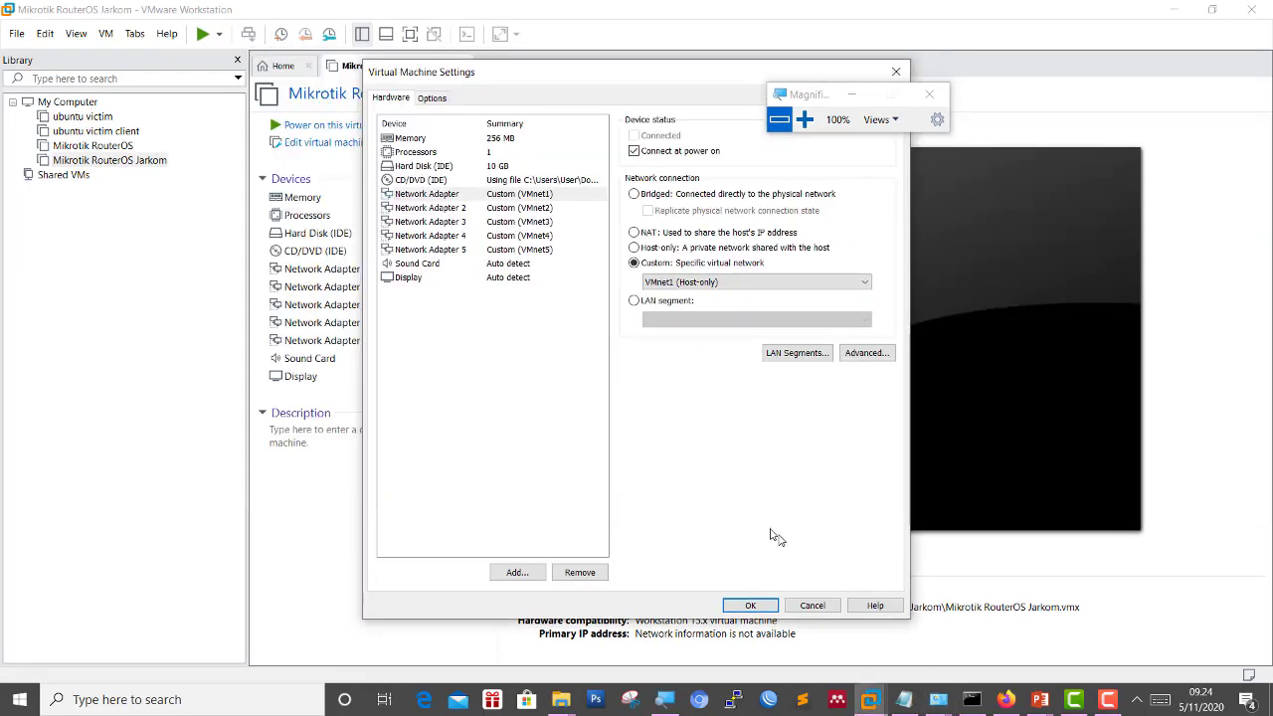
left_click(805, 119)
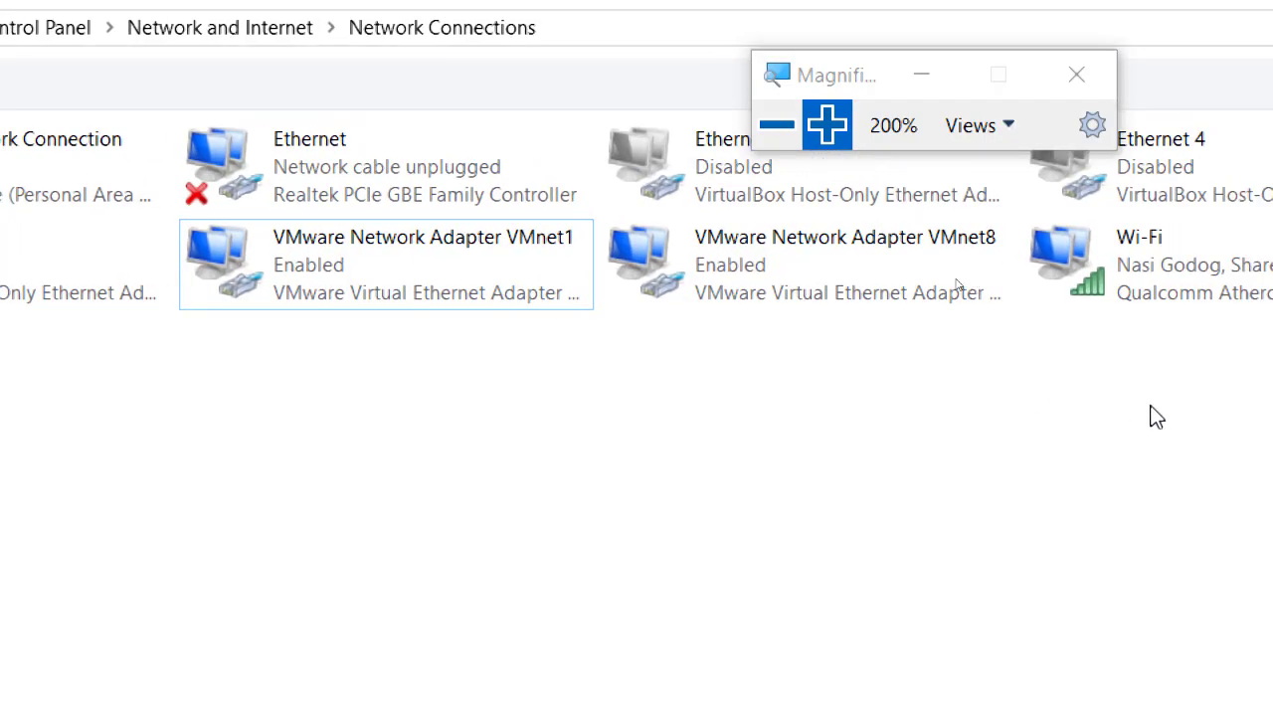
left_click(766, 144)
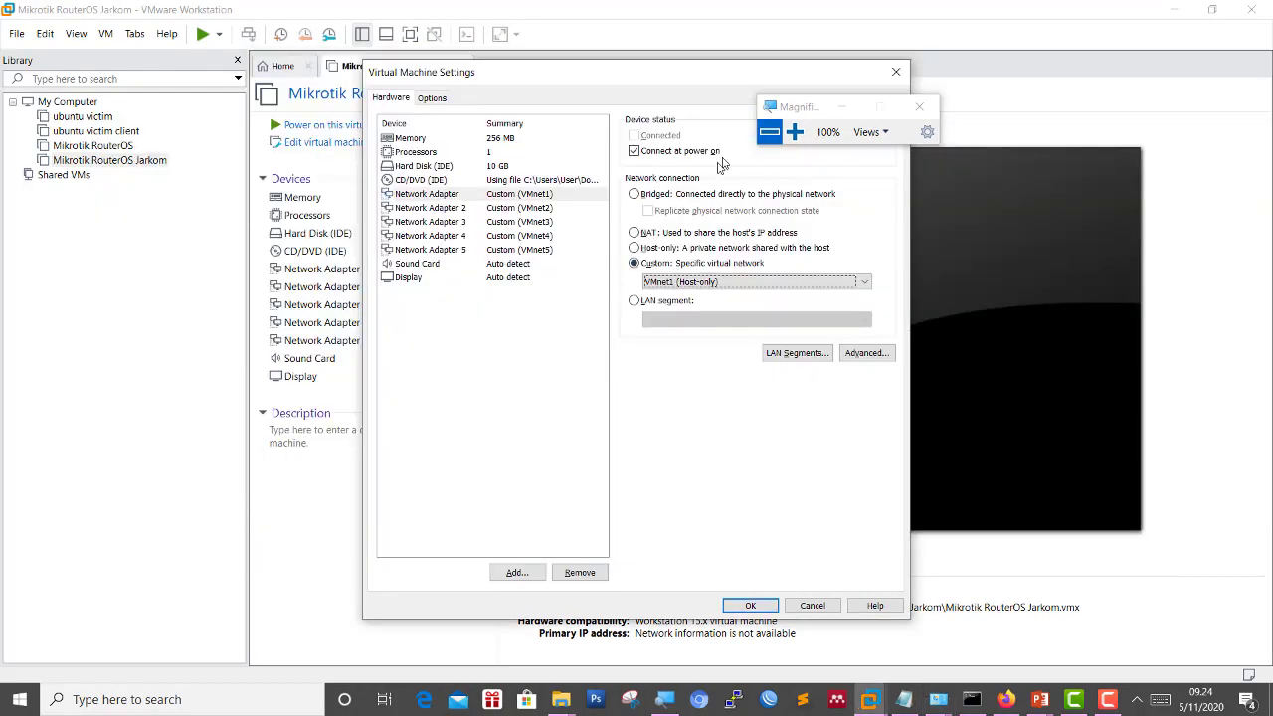
left_click_drag(783, 117, 931, 72)
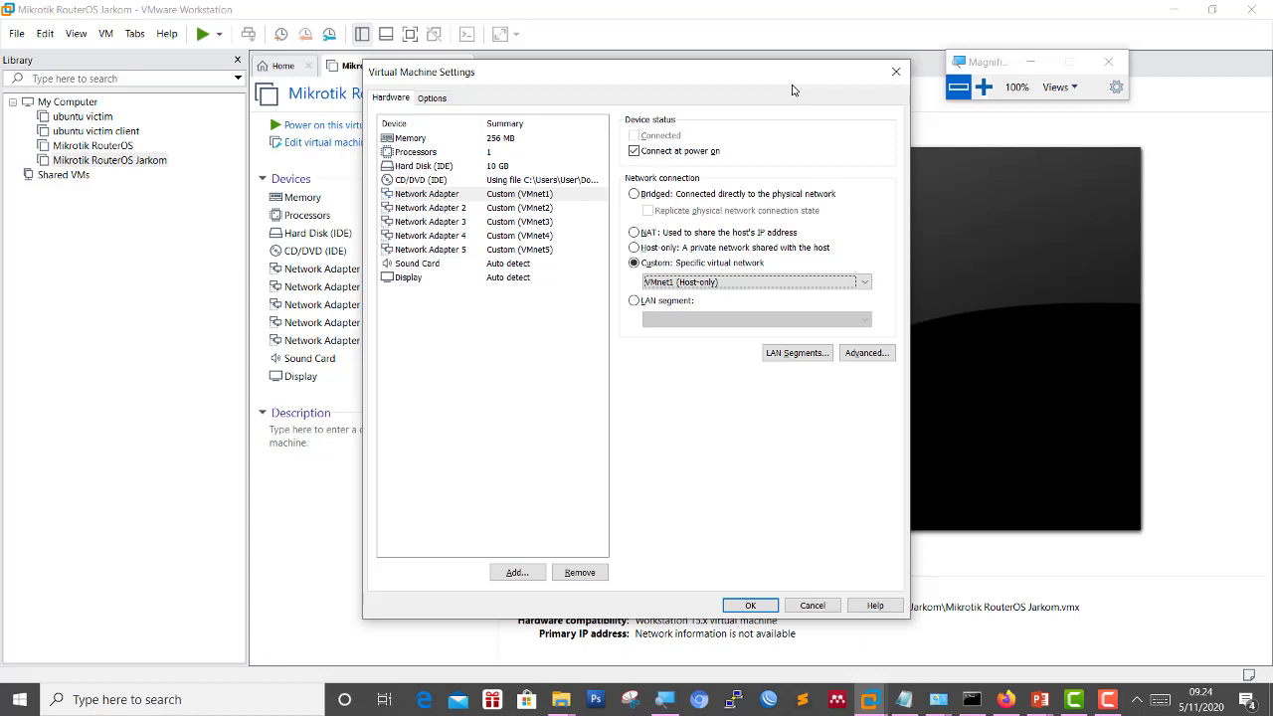
Close the Mikrotik RouterOS Jarkom settings without saving changes.
left_click(983, 86)
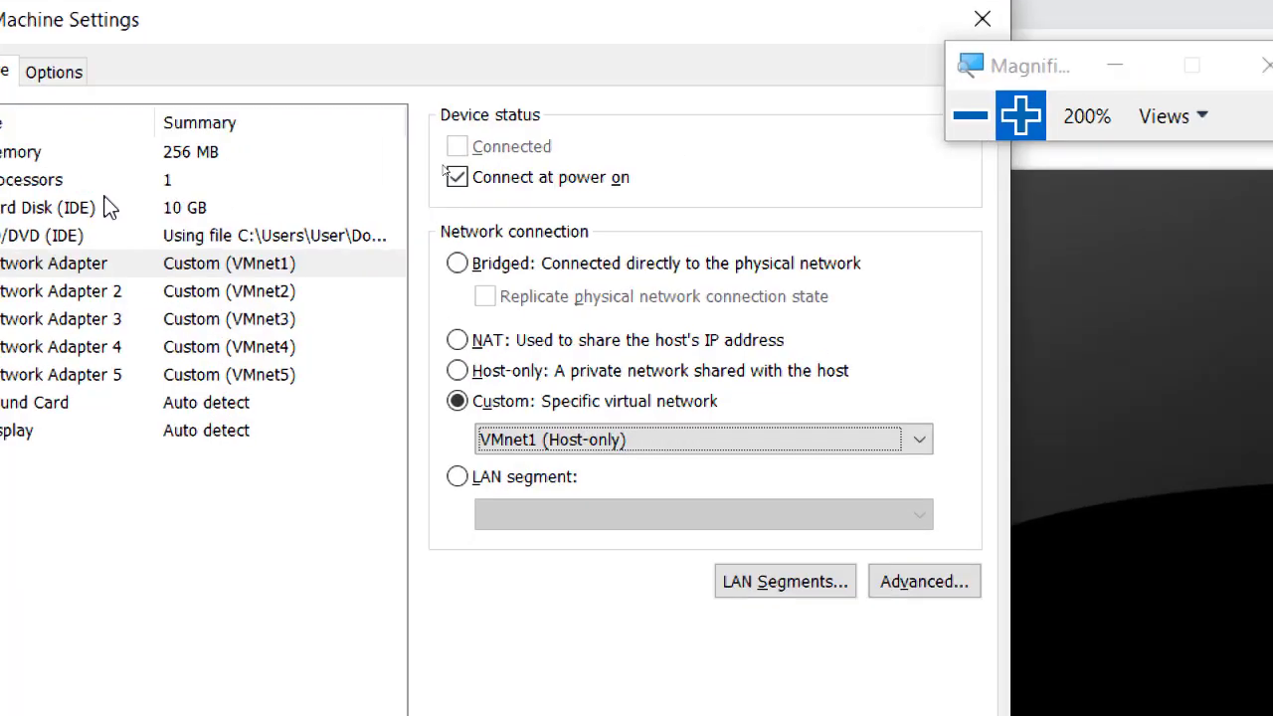
left_click(969, 115)
left_click(838, 603)
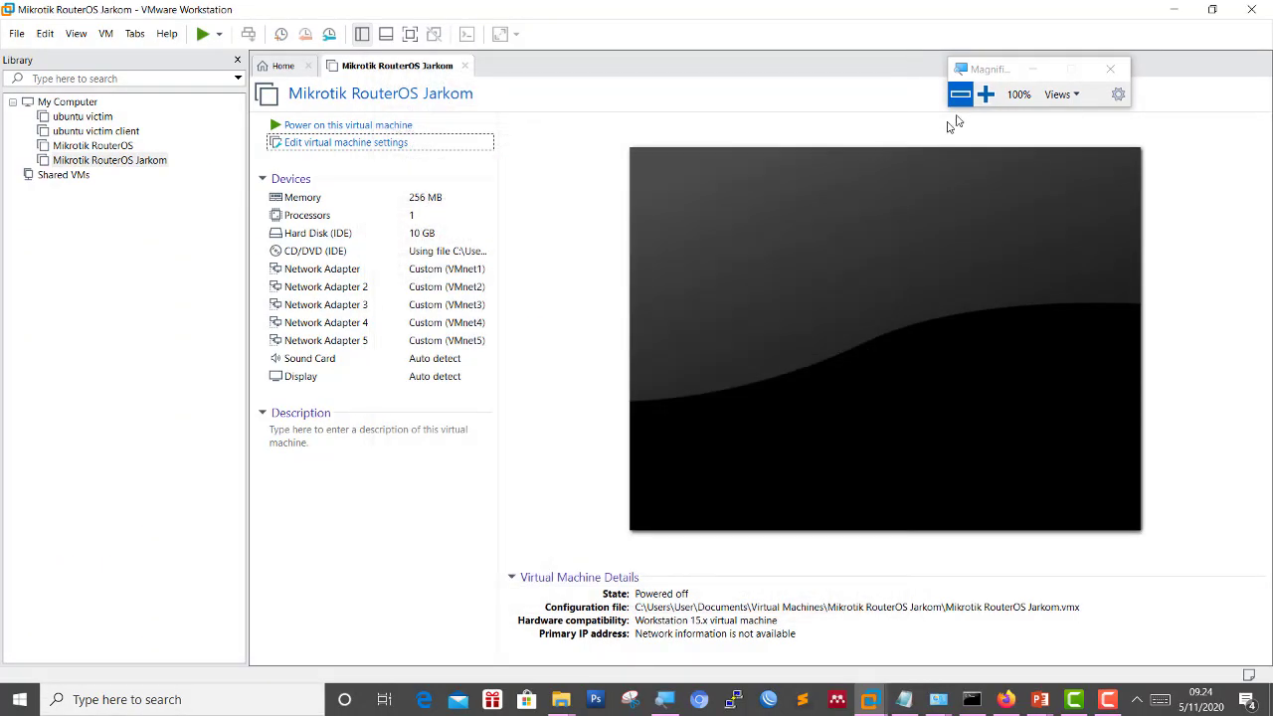
Open the Virtual Network Editor with administrator rights and start adding a network.
left_click(985, 95)
left_click(99, 65)
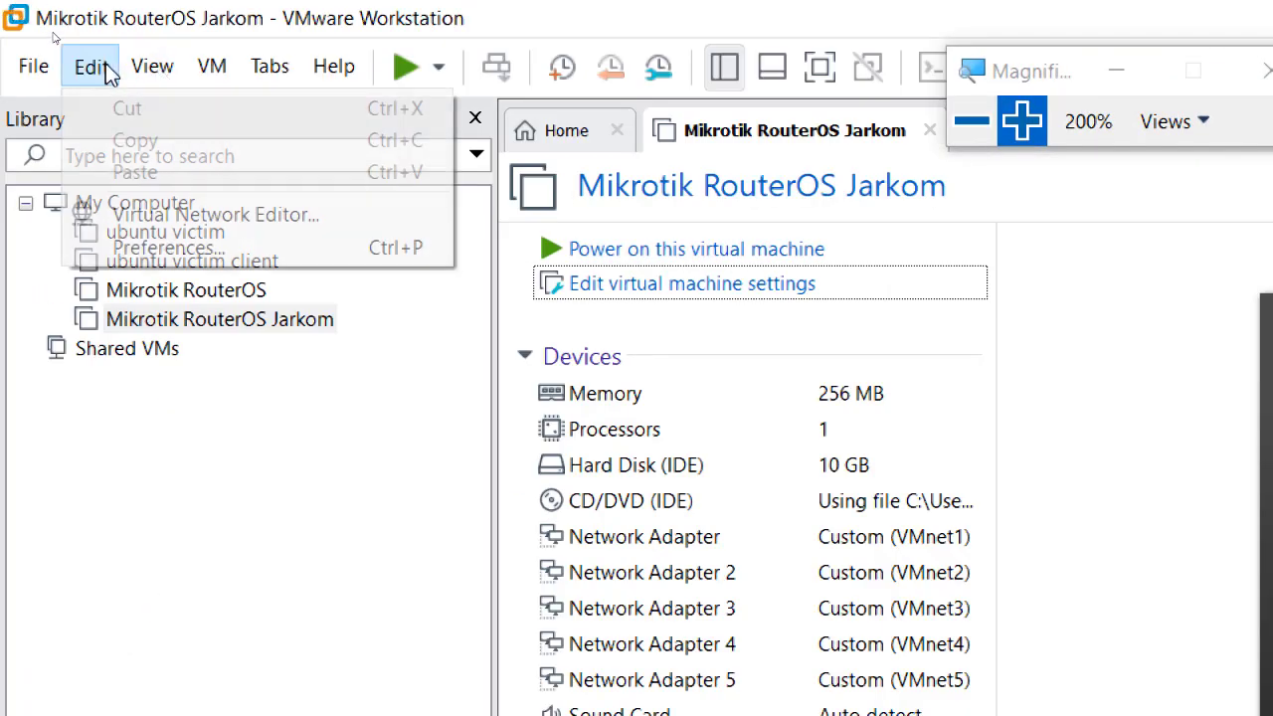
left_click(175, 225)
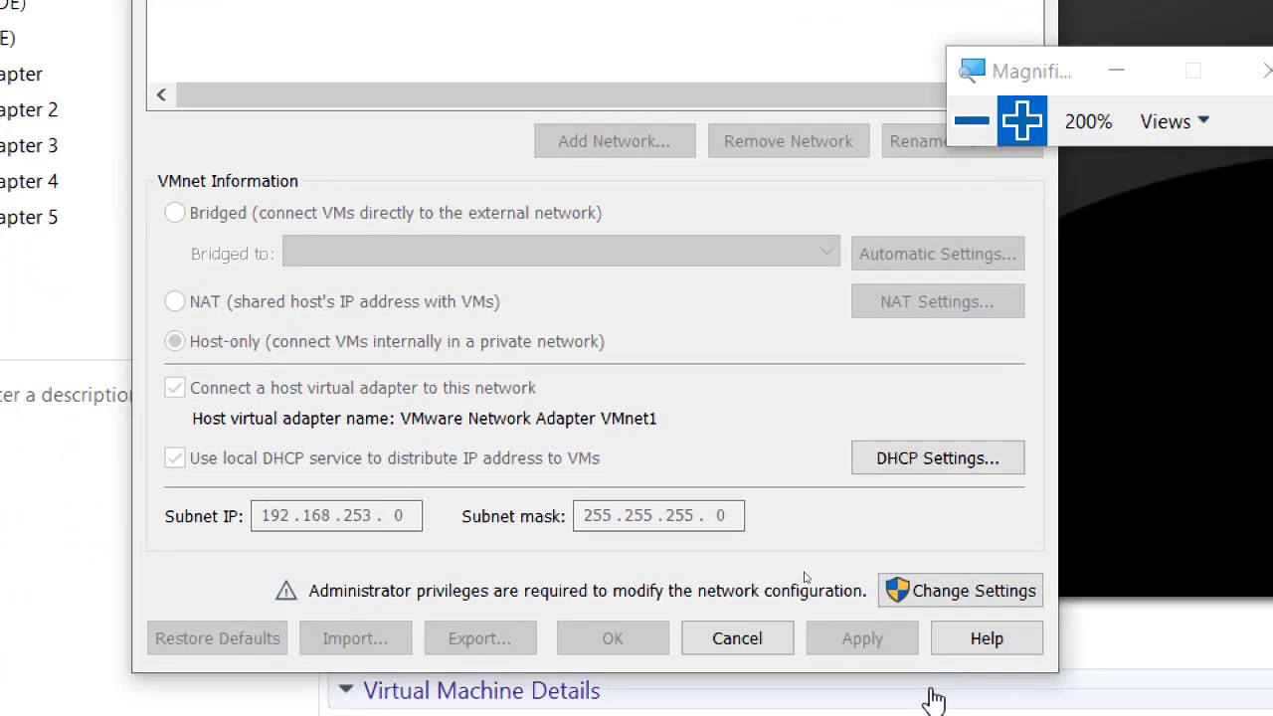
left_click(935, 593)
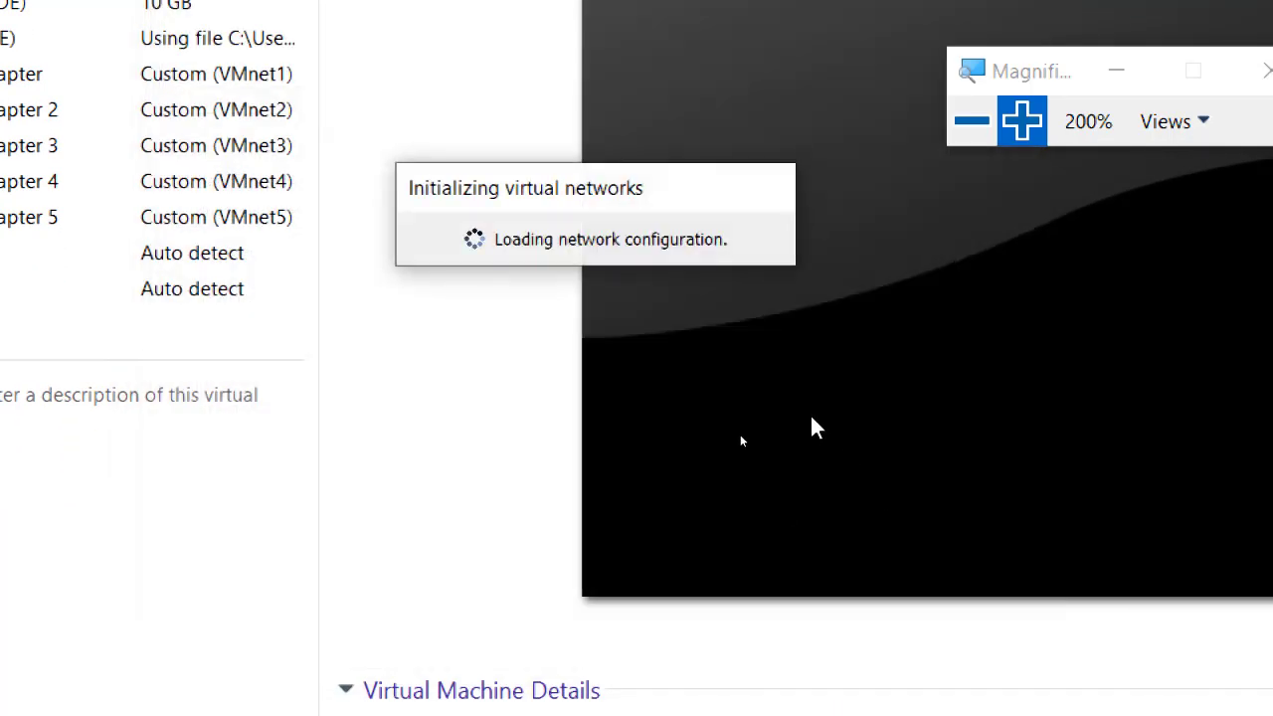
left_click(970, 123)
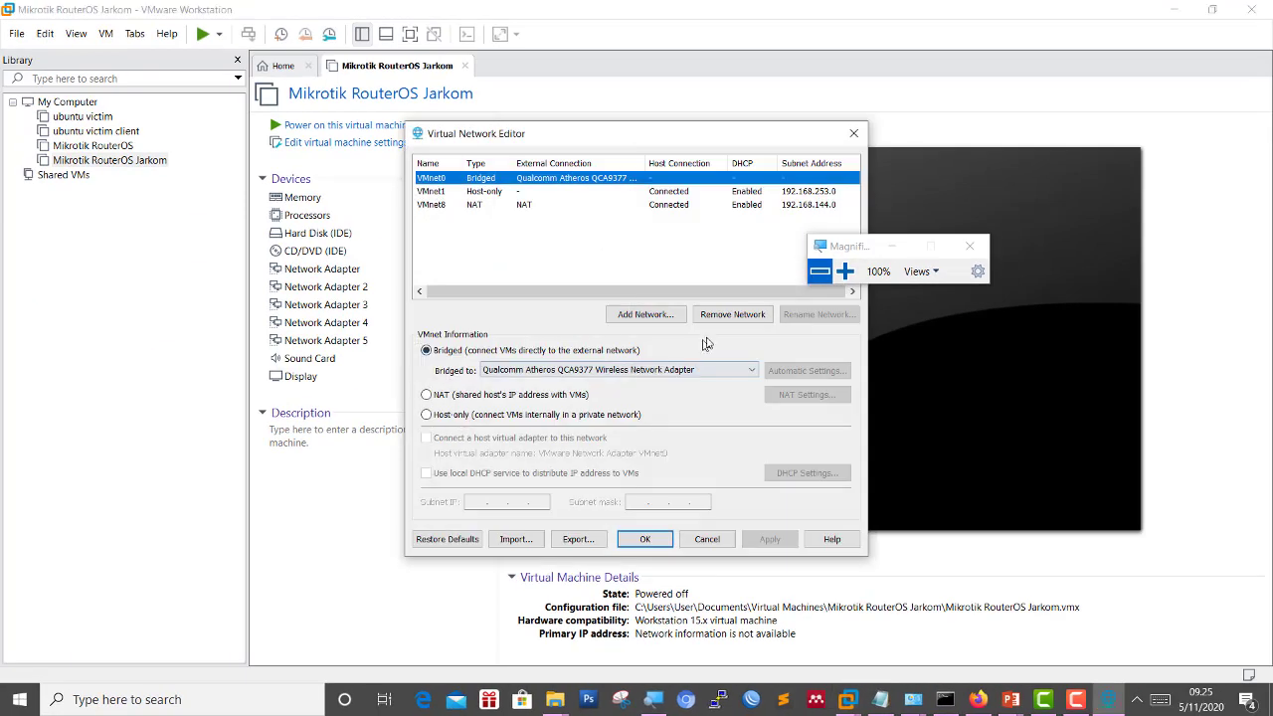
left_click_drag(829, 250, 937, 220)
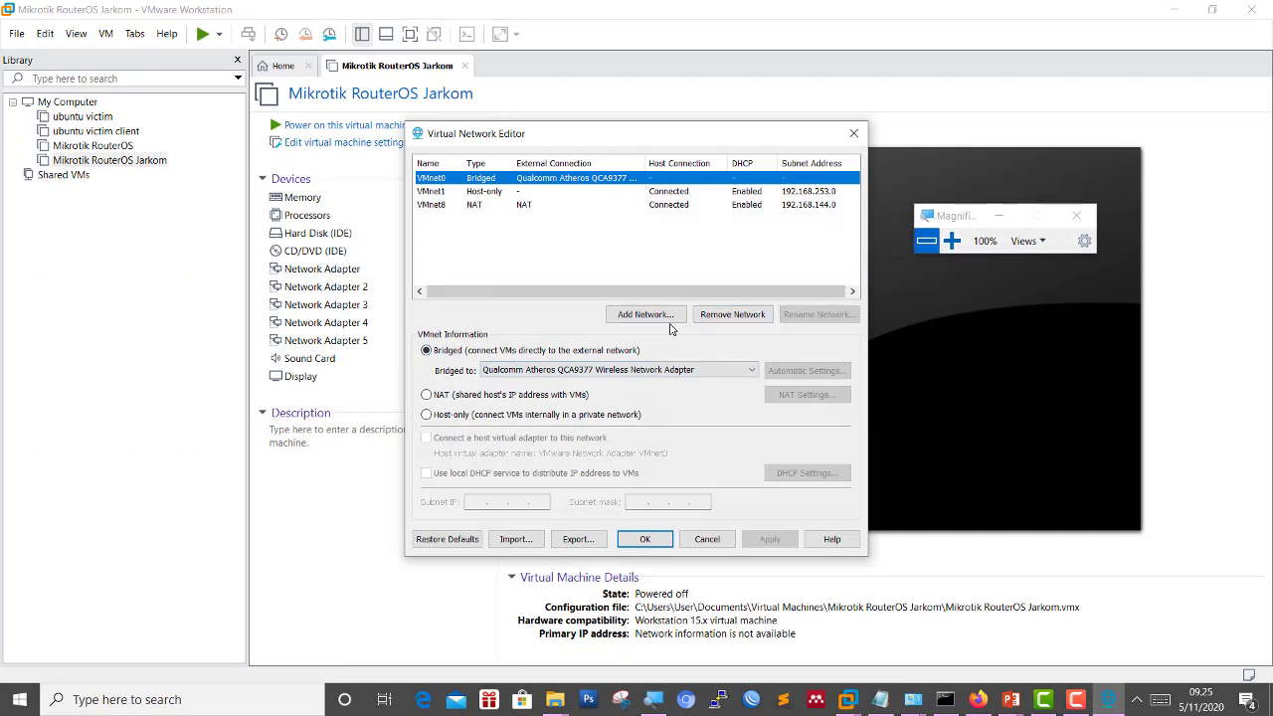
left_click(665, 321)
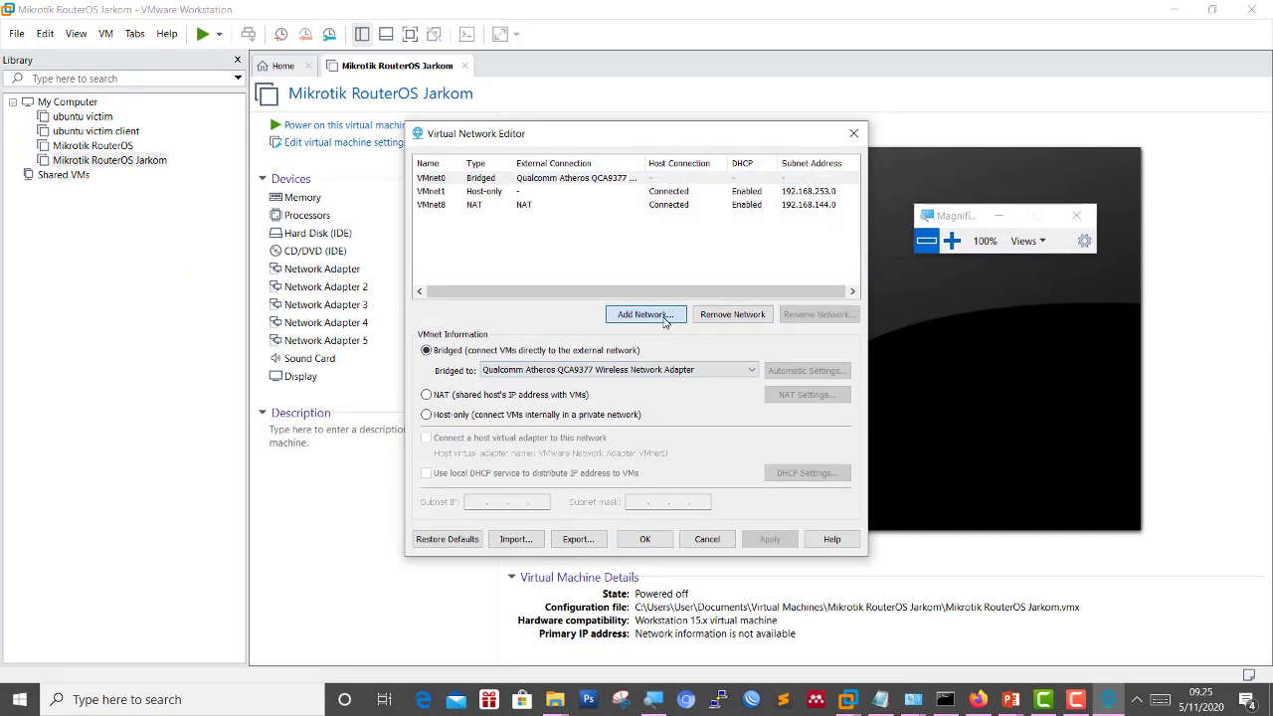
Add virtual networks VMnet2, VMnet3, VMnet4 and VMnet5.
left_click(666, 342)
left_click(667, 342)
left_click(952, 244)
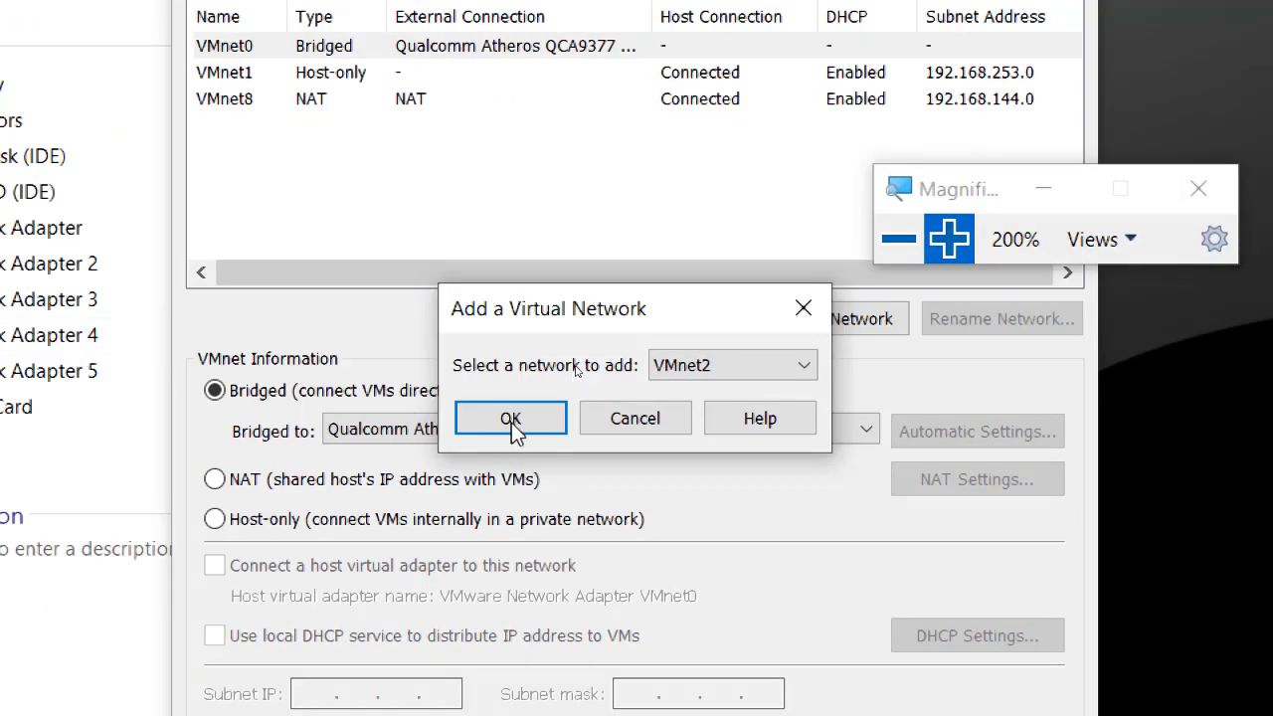
left_click(512, 421)
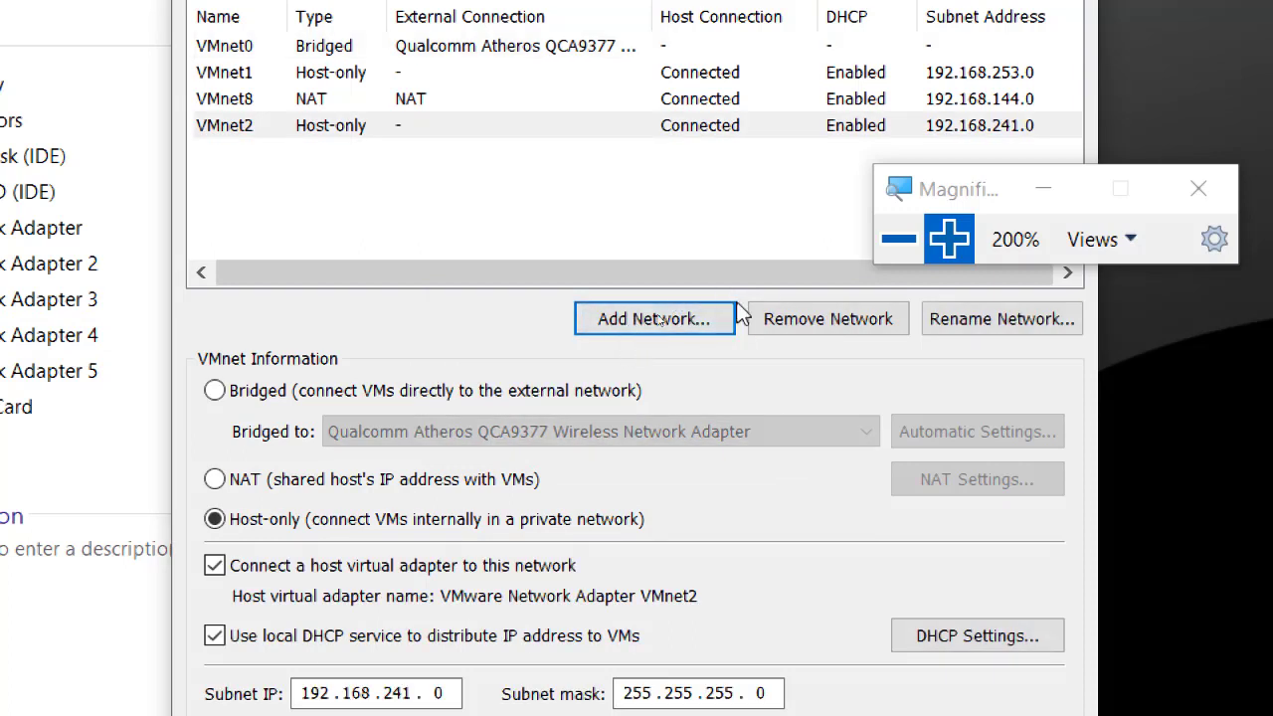
left_click(668, 320)
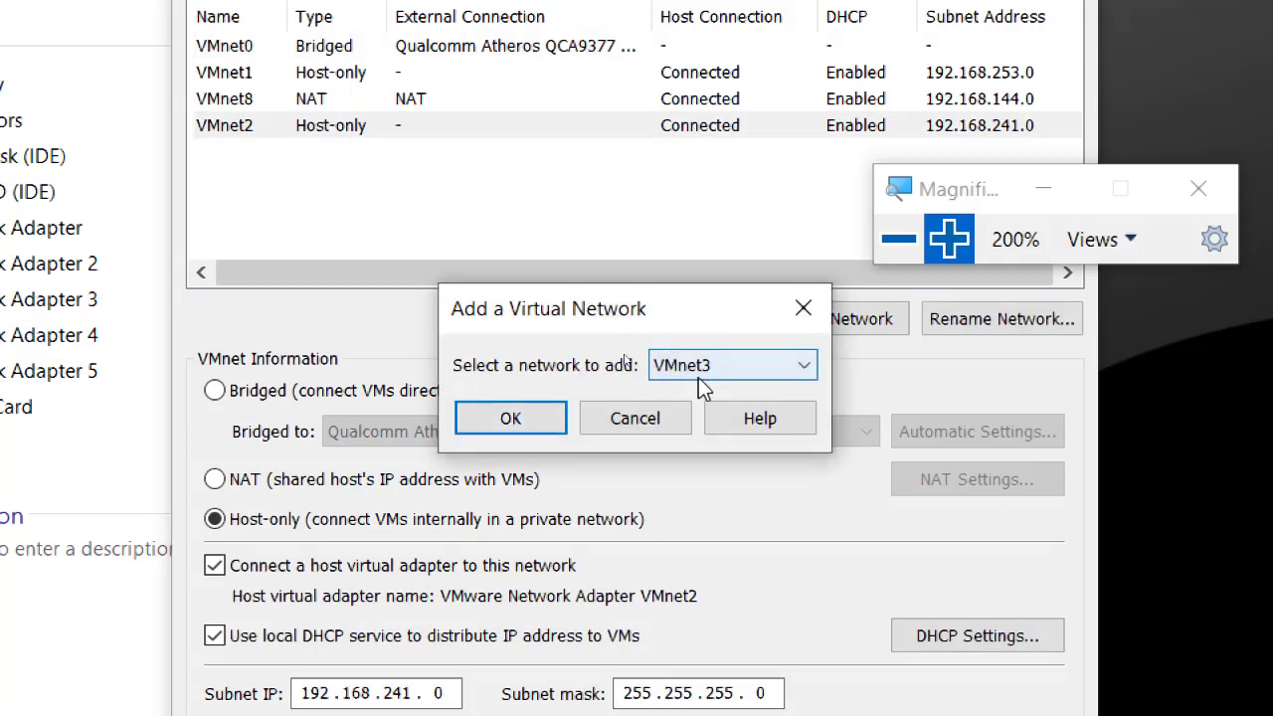
left_click(550, 419)
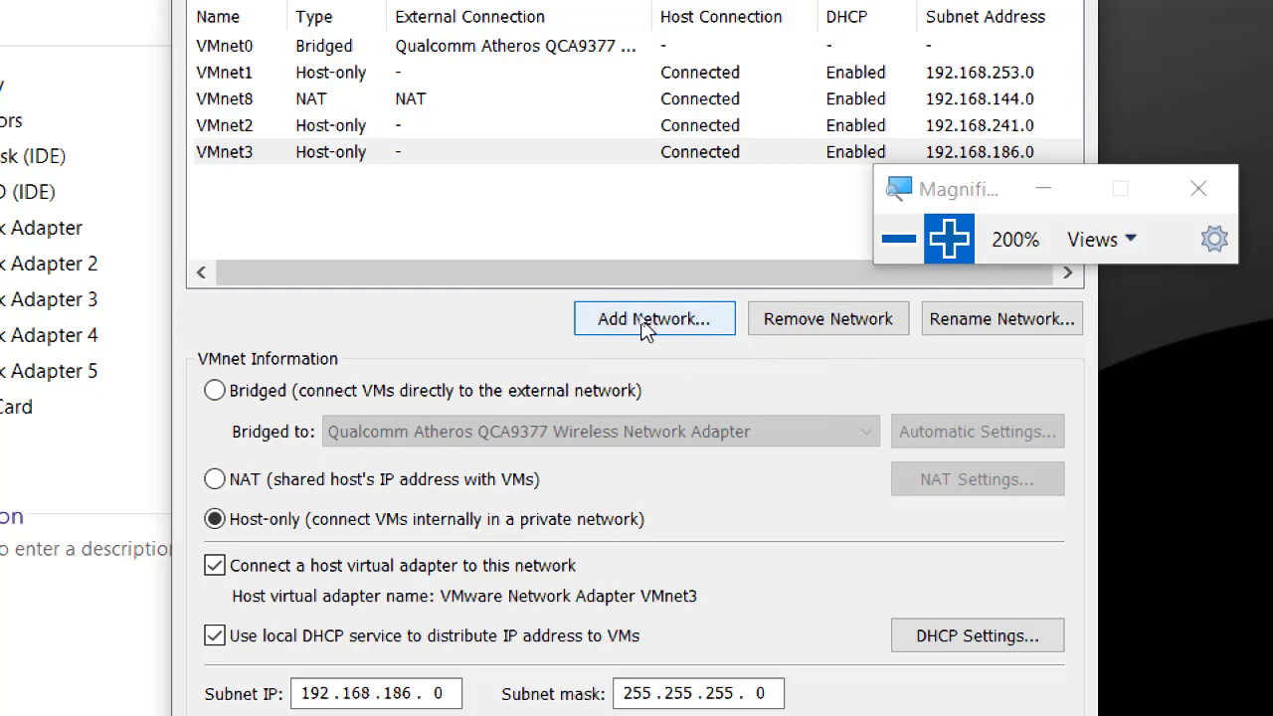
left_click(649, 310)
left_click(531, 407)
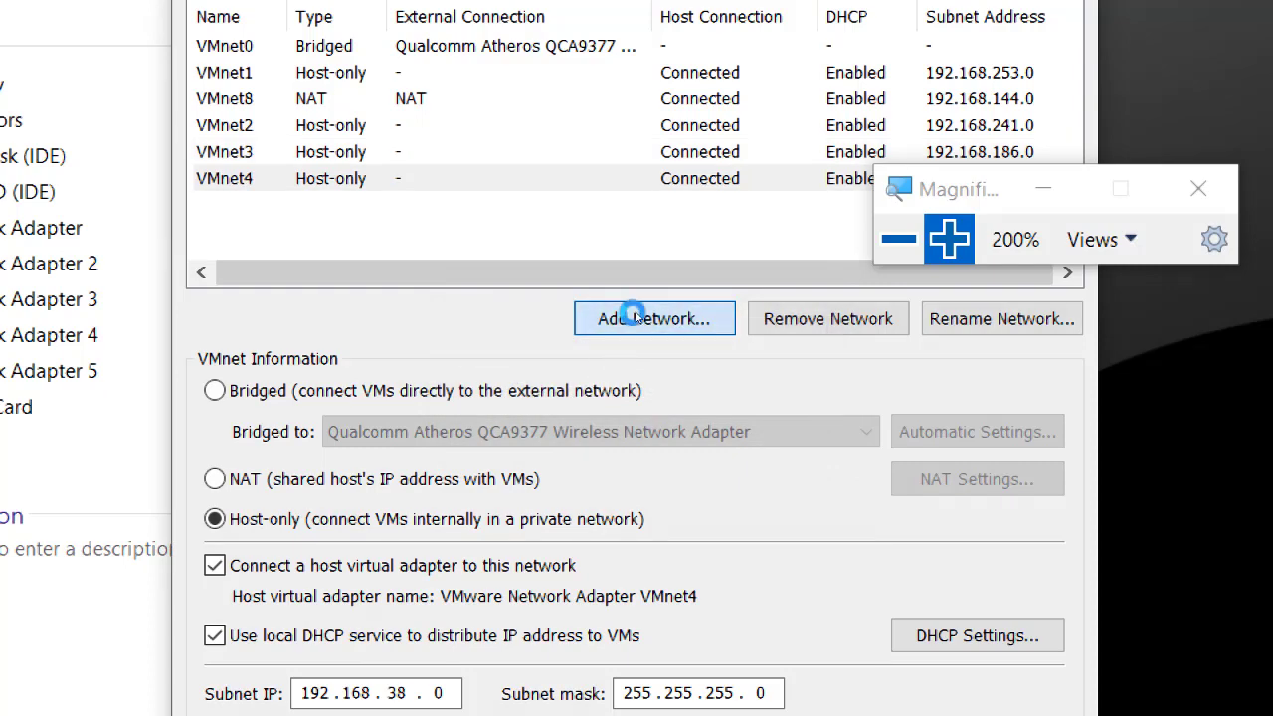
left_click(646, 318)
left_click(488, 419)
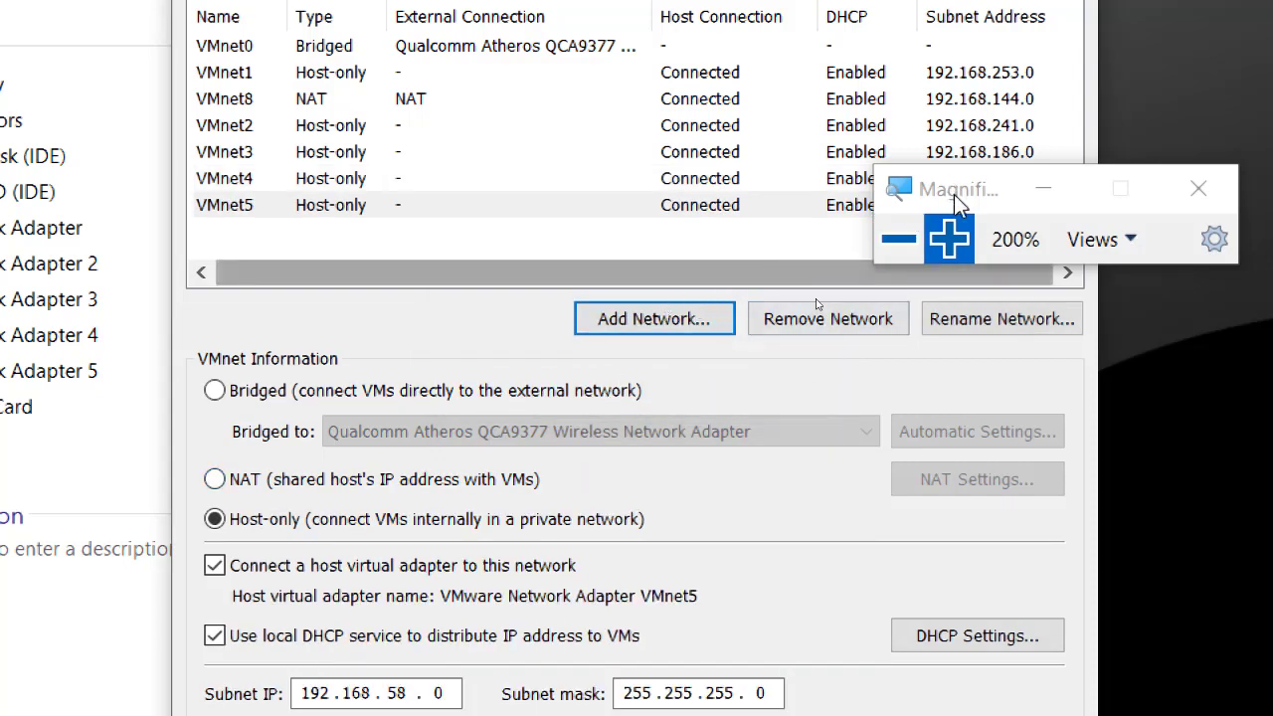
Inspect the host-only settings and subnets of VMnet1 through VMnet5.
left_click_drag(947, 180, 984, 436)
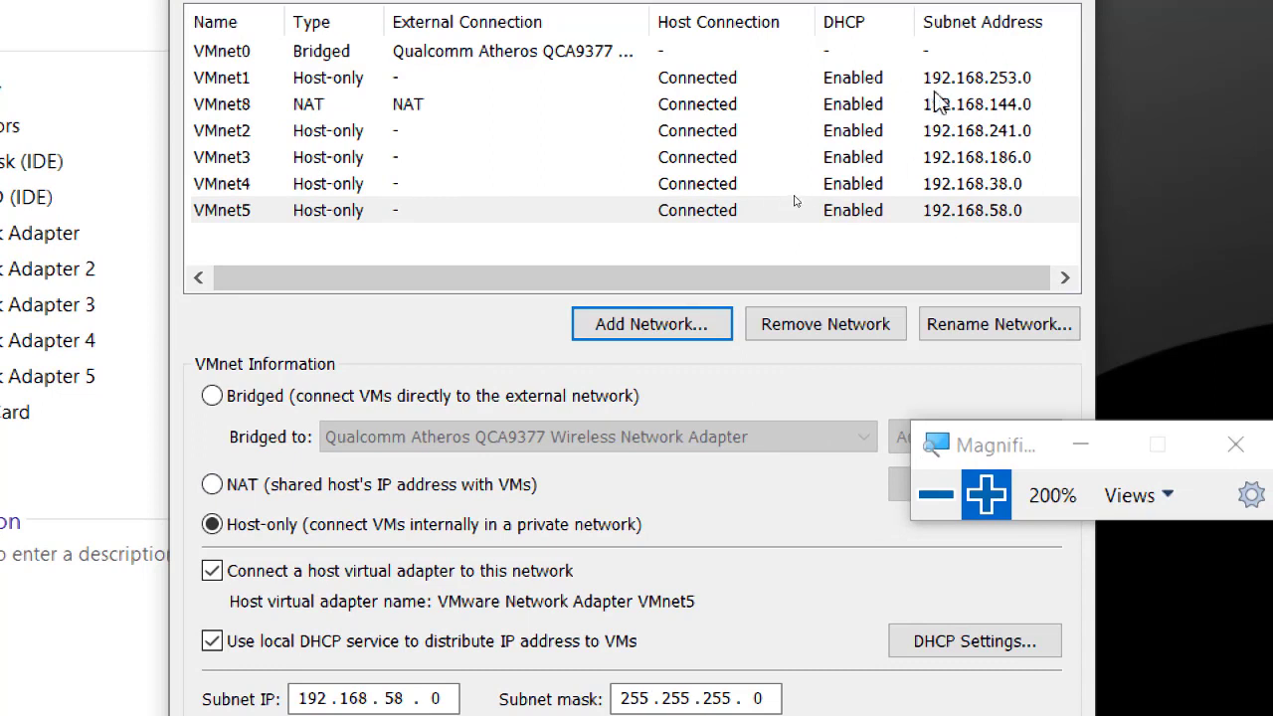
left_click(950, 83)
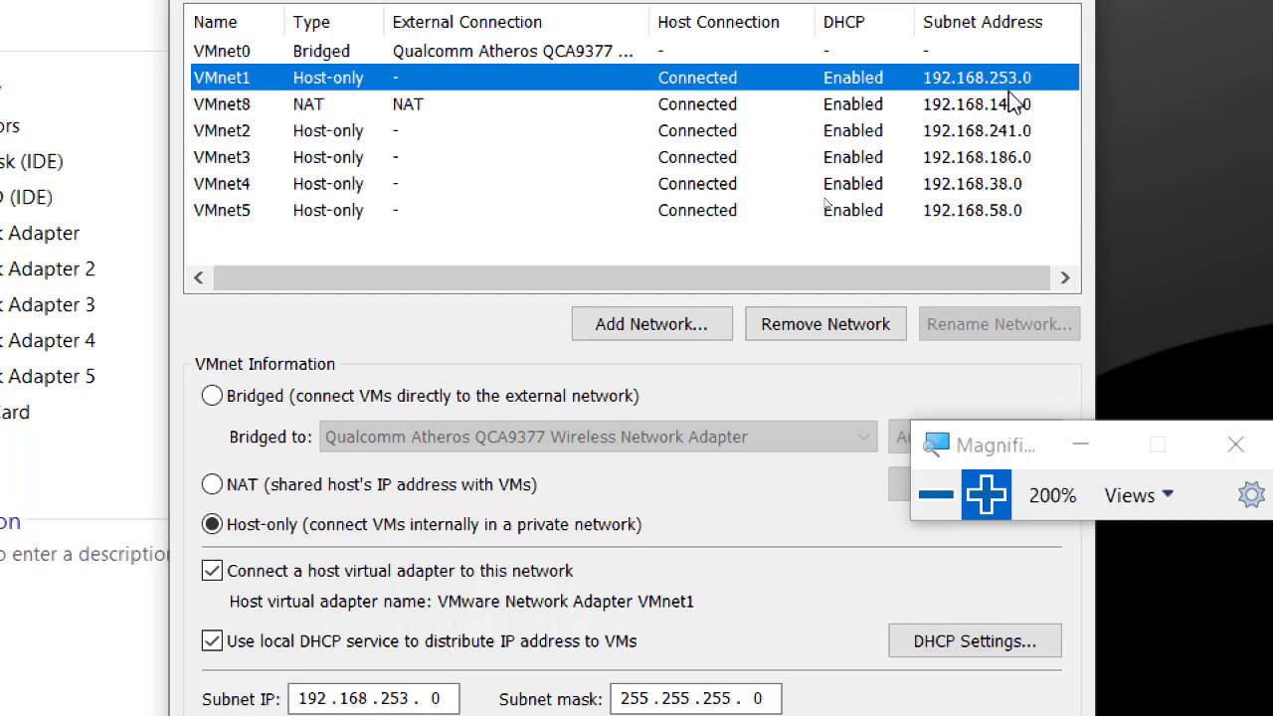
left_click(264, 138)
left_click(266, 159)
left_click(264, 184)
left_click(262, 210)
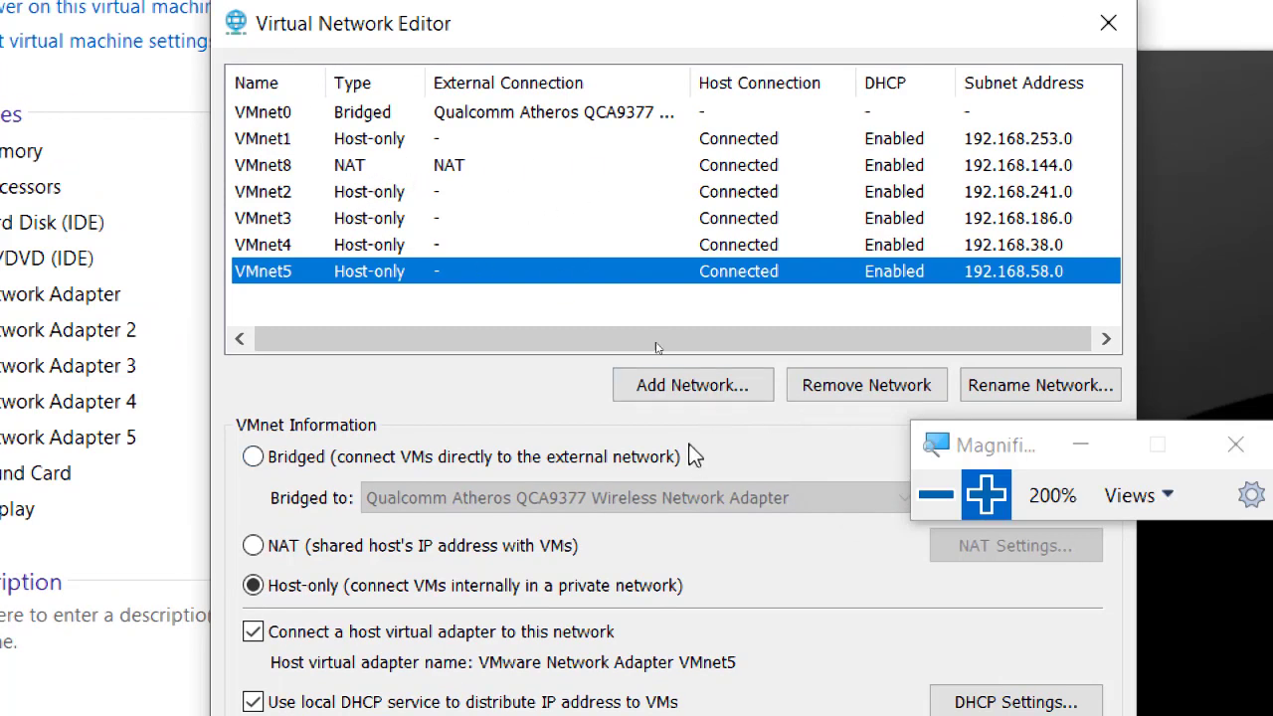
left_click(933, 497)
Reset magnification to 100% and apply the virtual network configuration with OK.
left_click(933, 498)
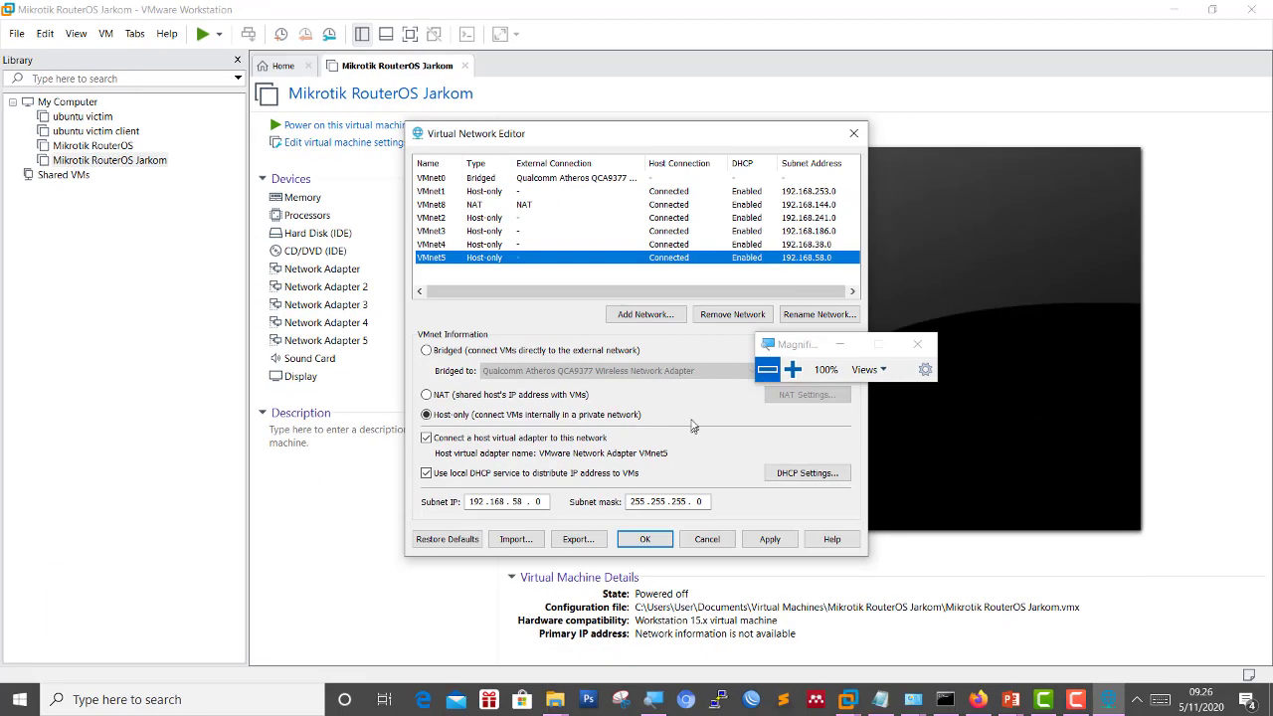
left_click_drag(809, 346, 956, 253)
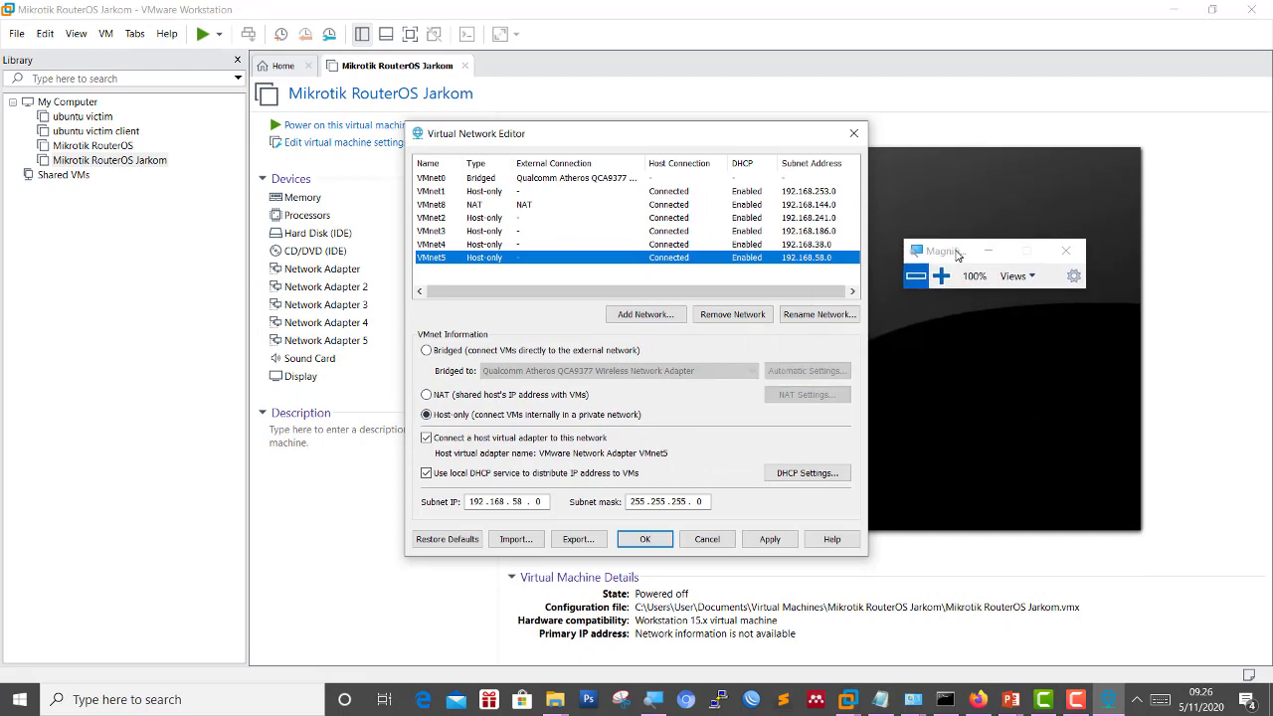
left_click(758, 543)
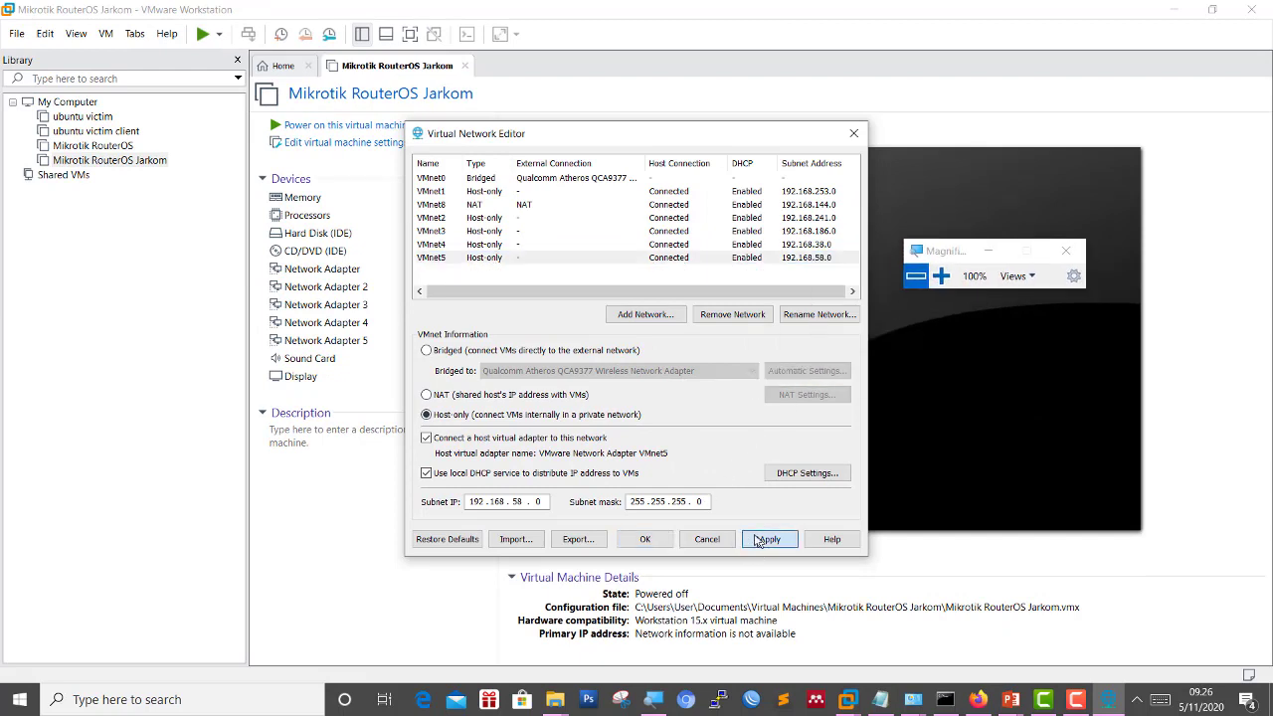
left_click(649, 543)
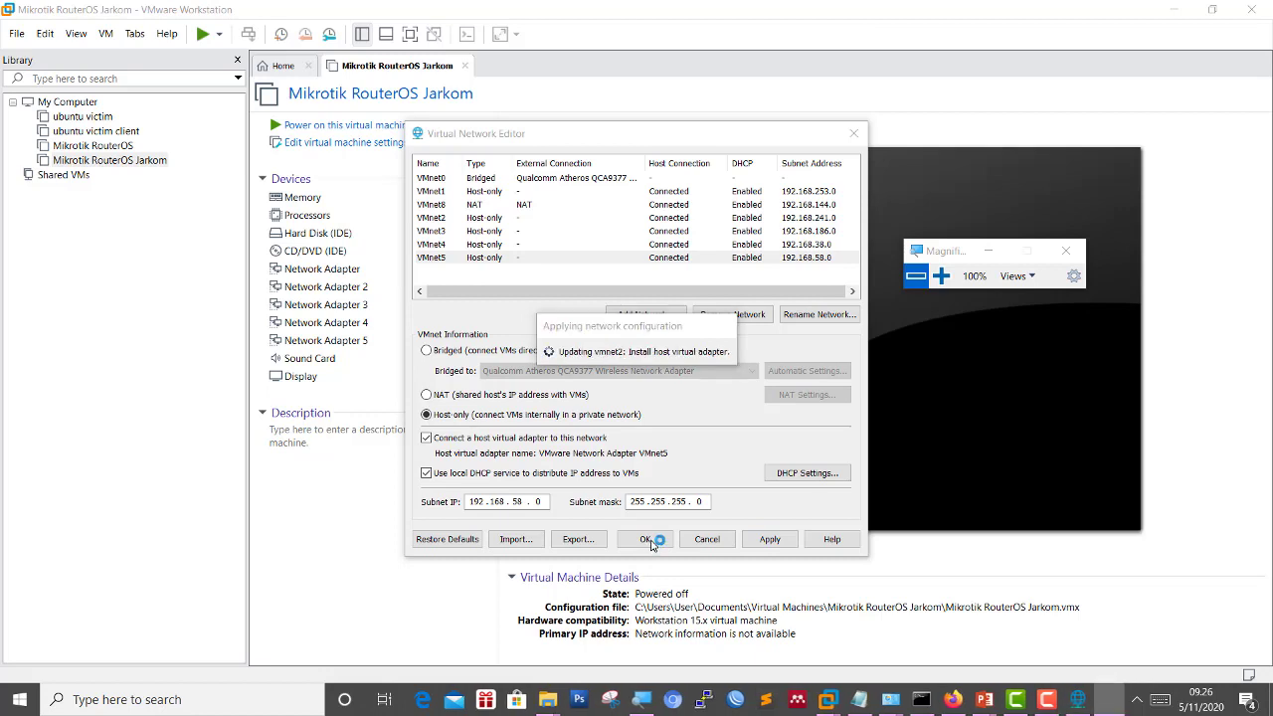
mouse_move(888, 706)
mouse_move(938, 646)
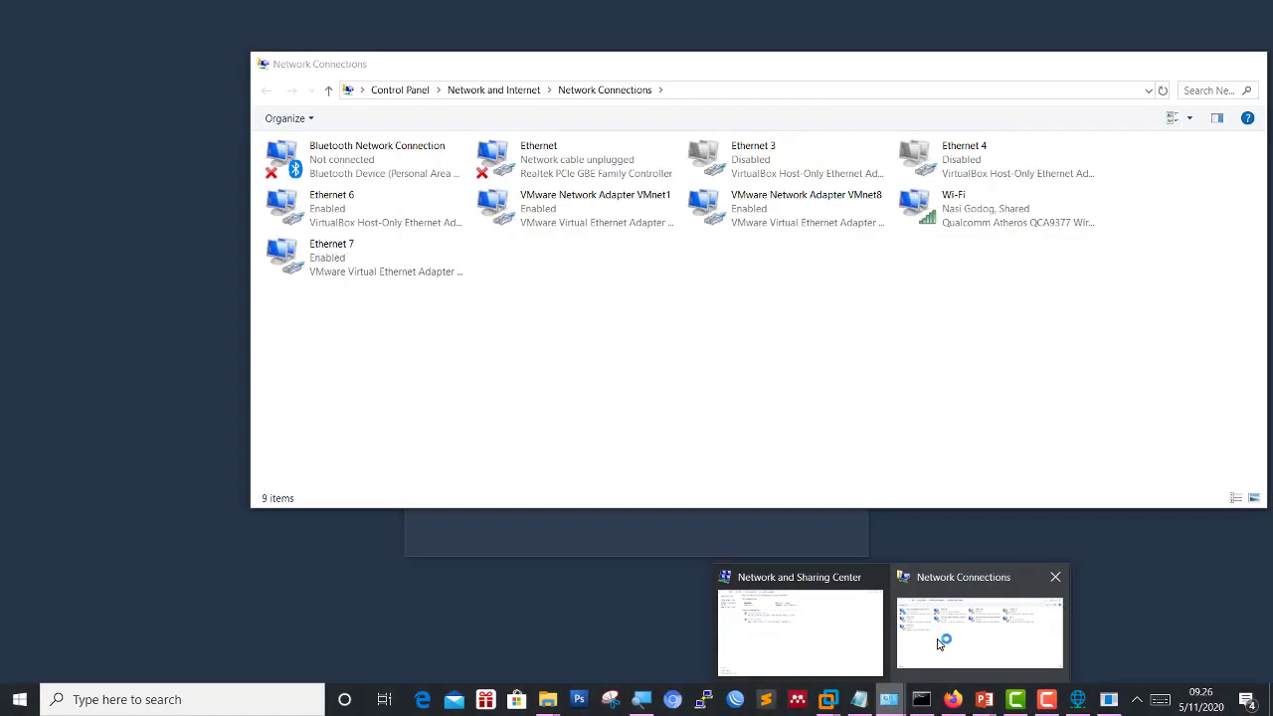
Close the Virtual Network Editor with OK, keeping the new networks.
left_click(939, 644)
key("super+plus")
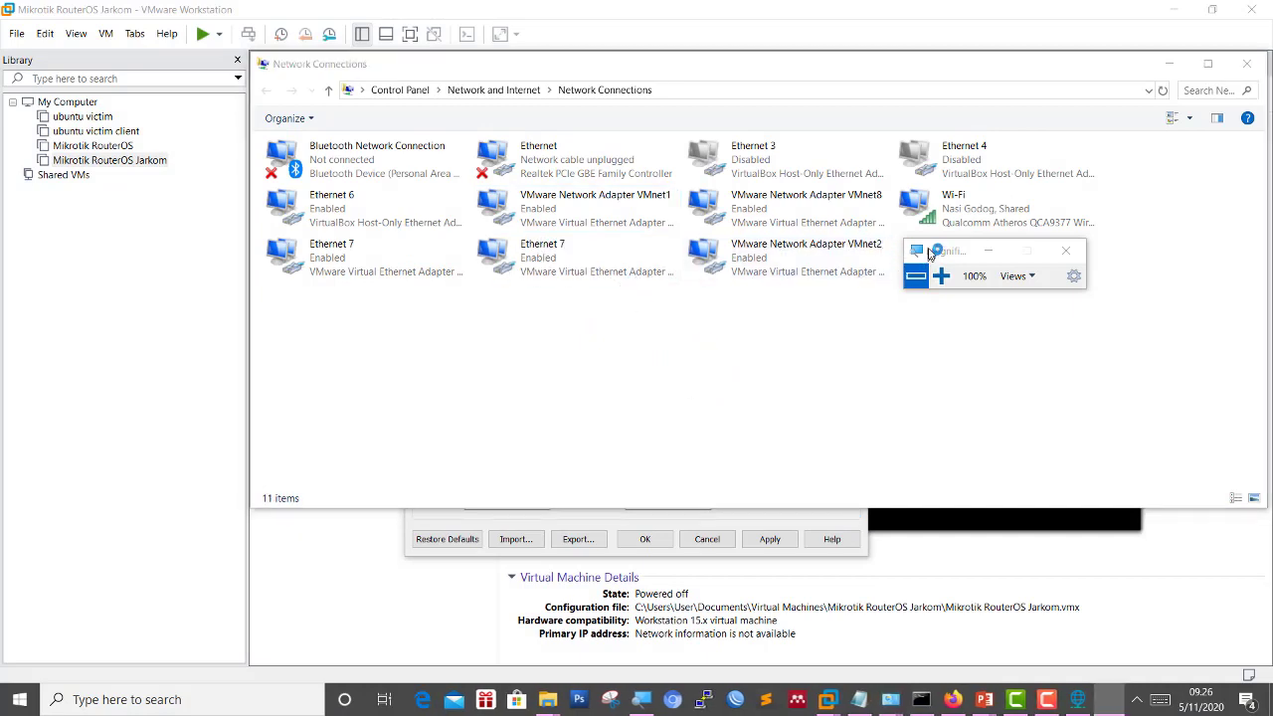
left_click_drag(928, 255, 1043, 369)
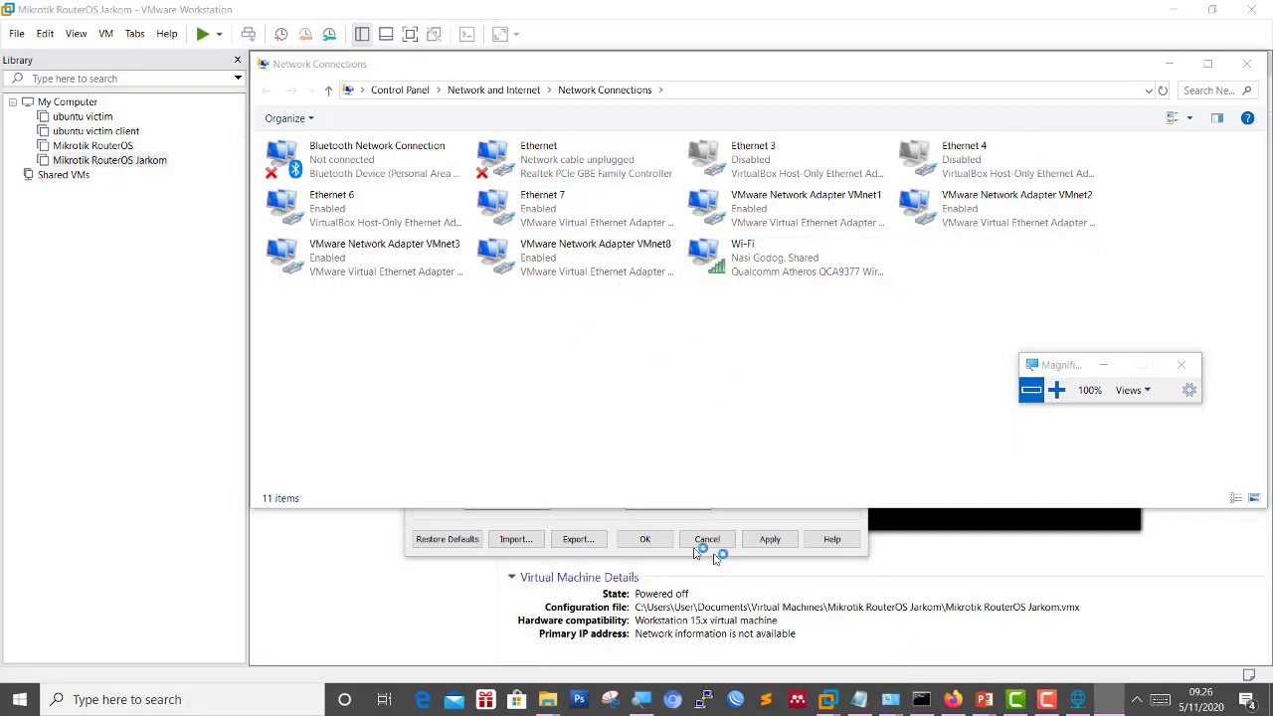
left_click(668, 517)
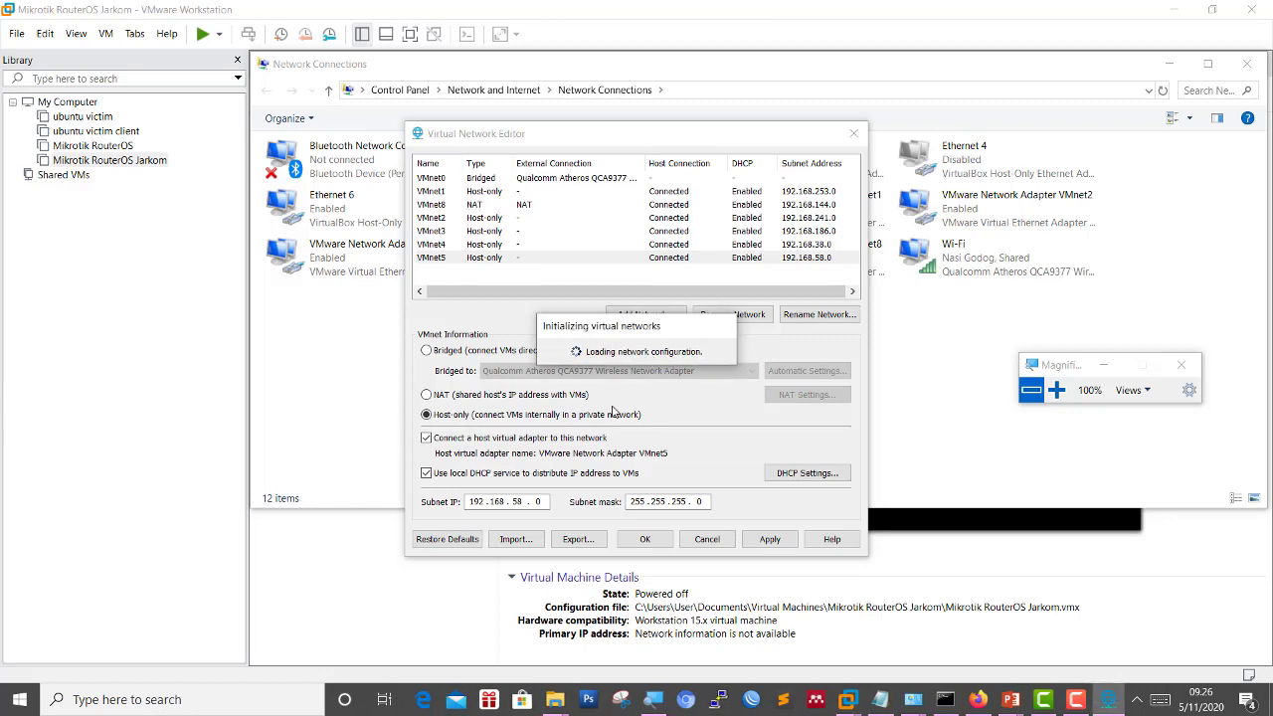
left_click(647, 540)
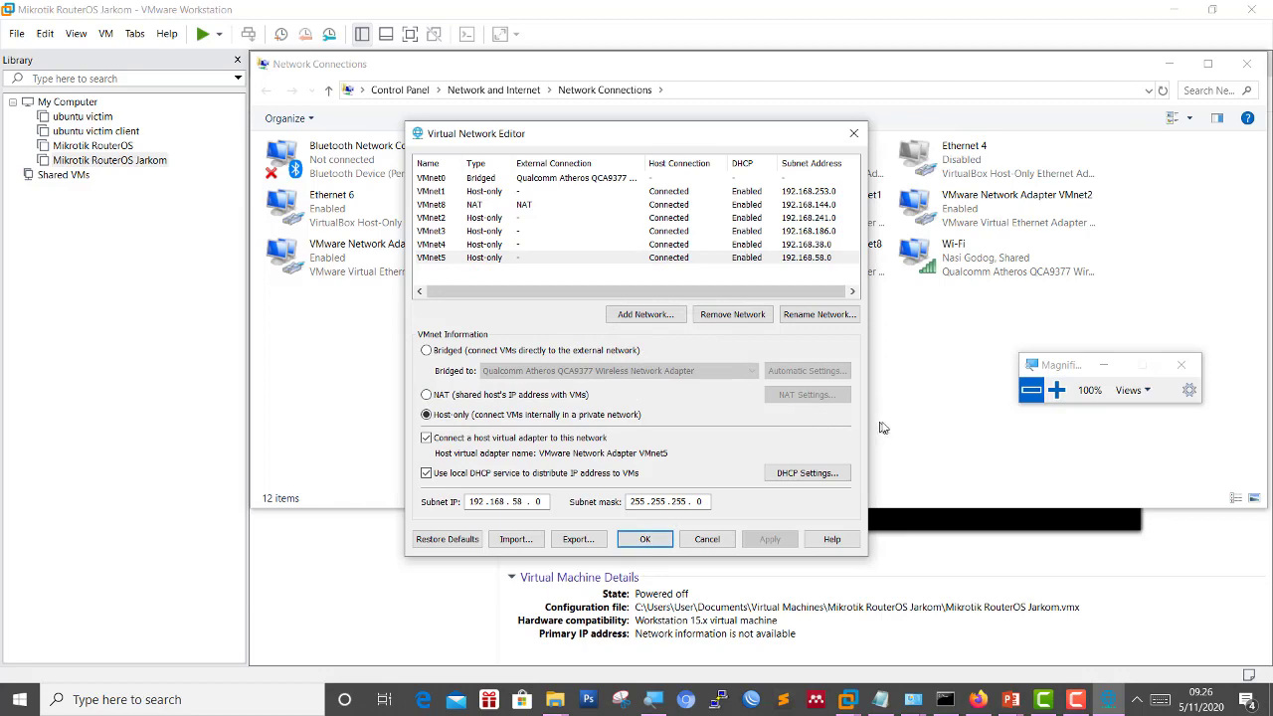
left_click(645, 539)
Magnify to verify adapters VMnet1–VMnet5 and VMnet8, then dismiss the antivirus notification.
left_click(1053, 390)
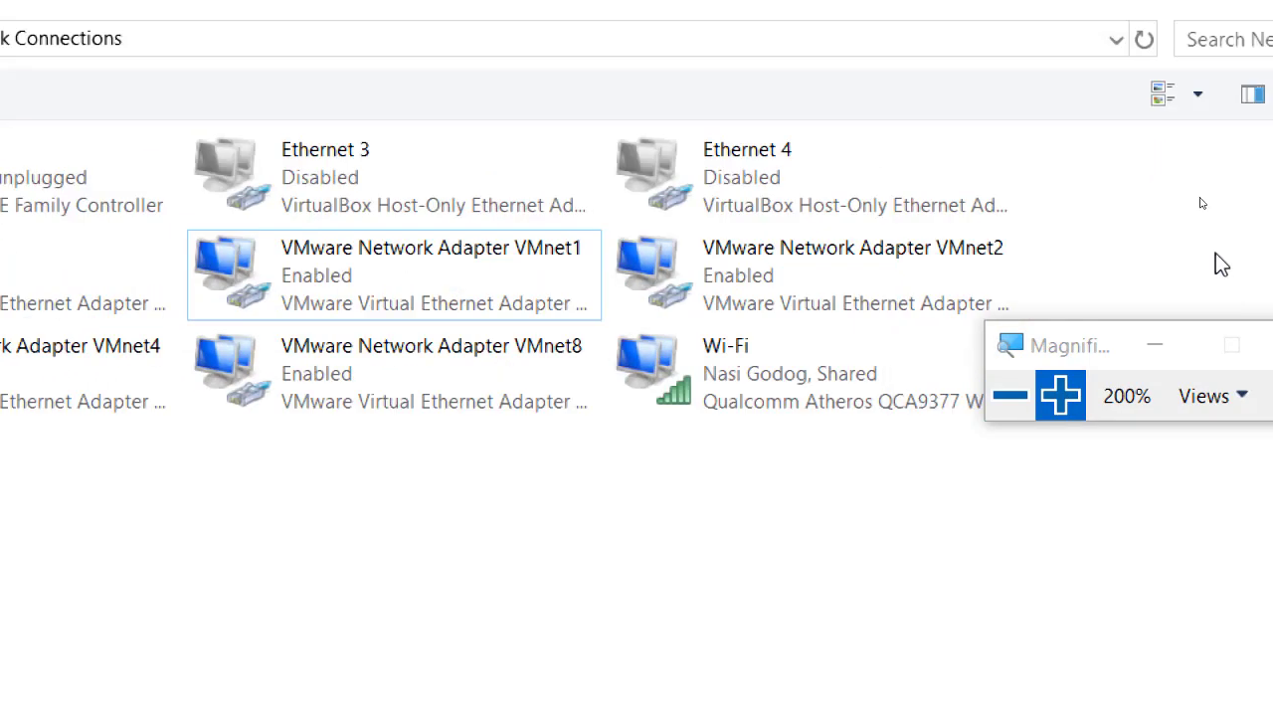
left_click(1009, 395)
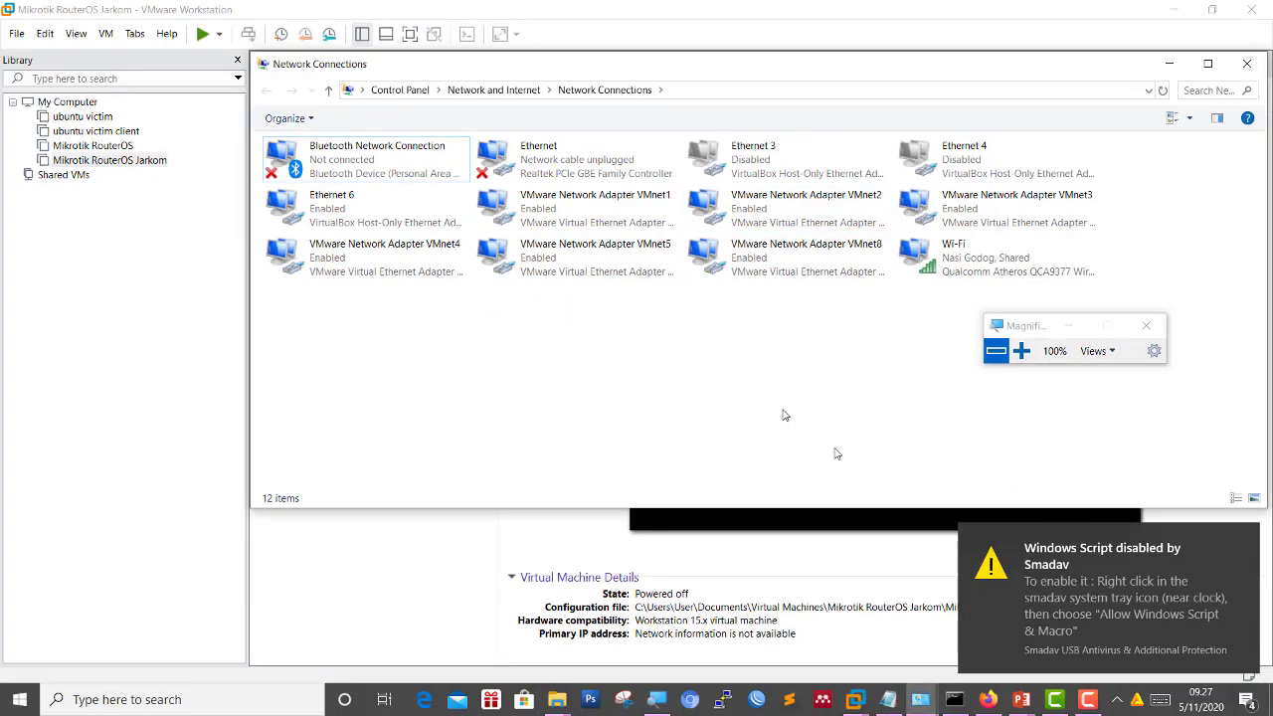
left_click(1240, 537)
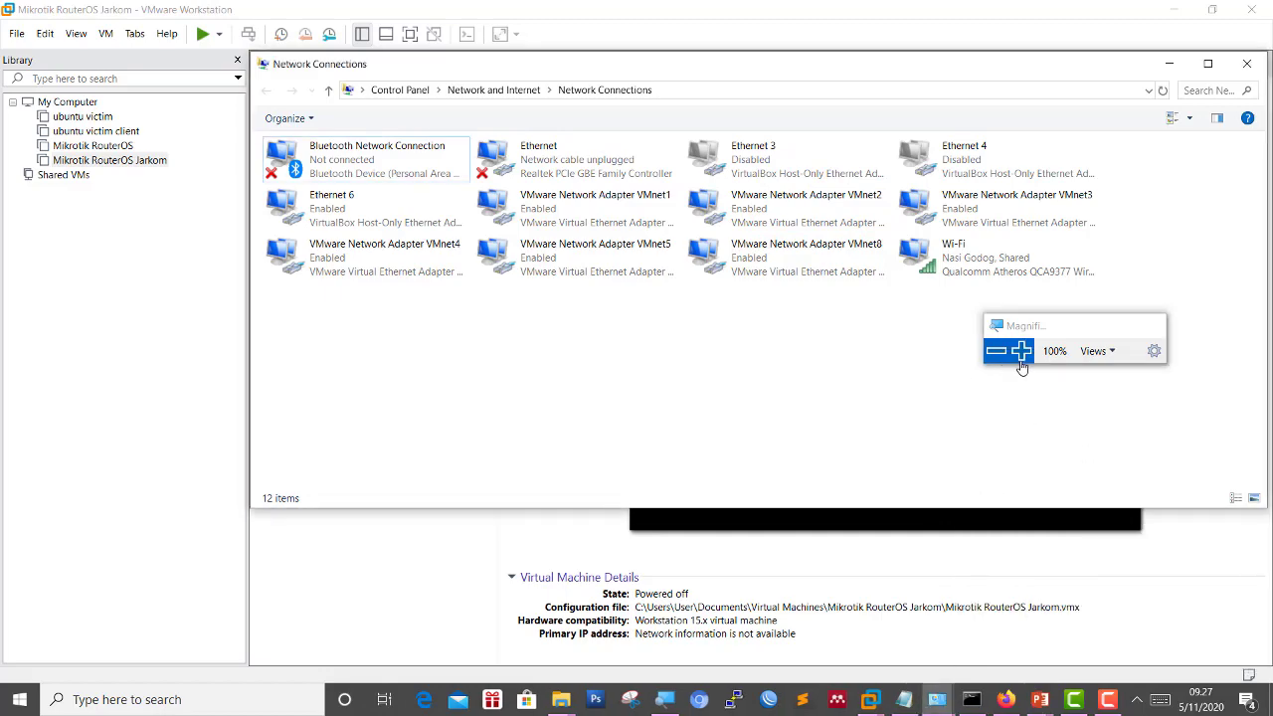
left_click(1022, 350)
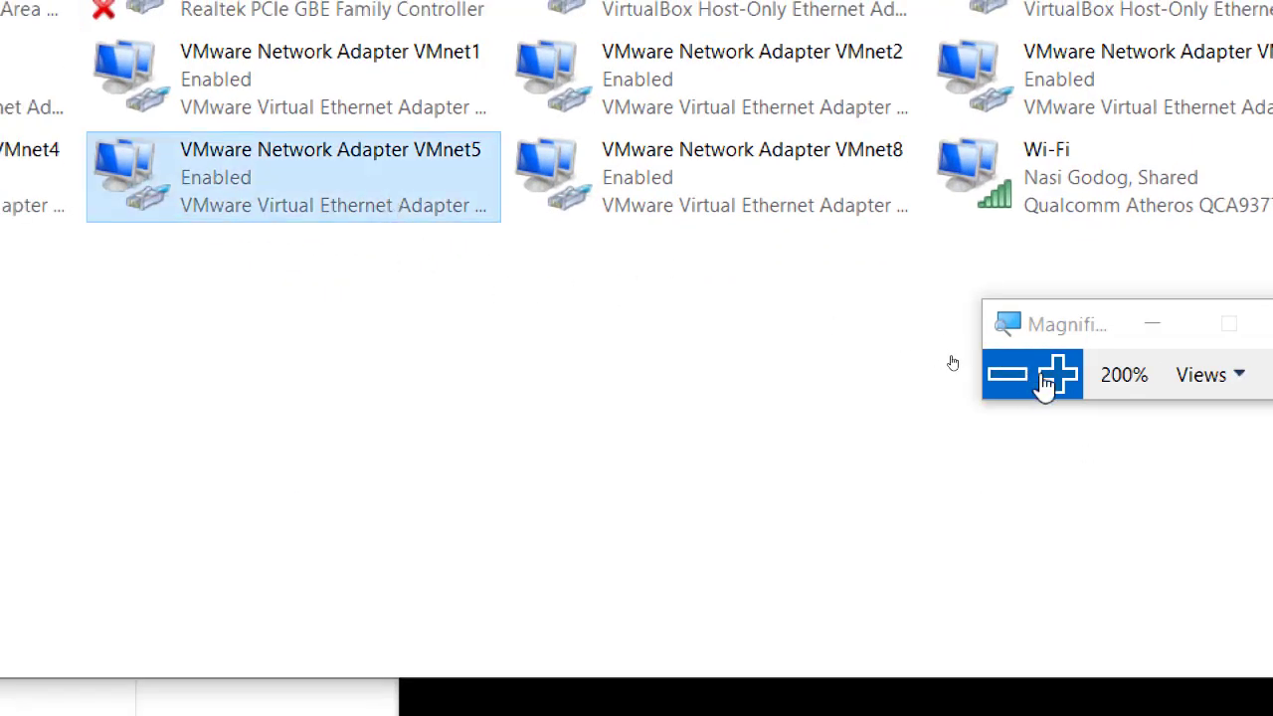
left_click(1008, 374)
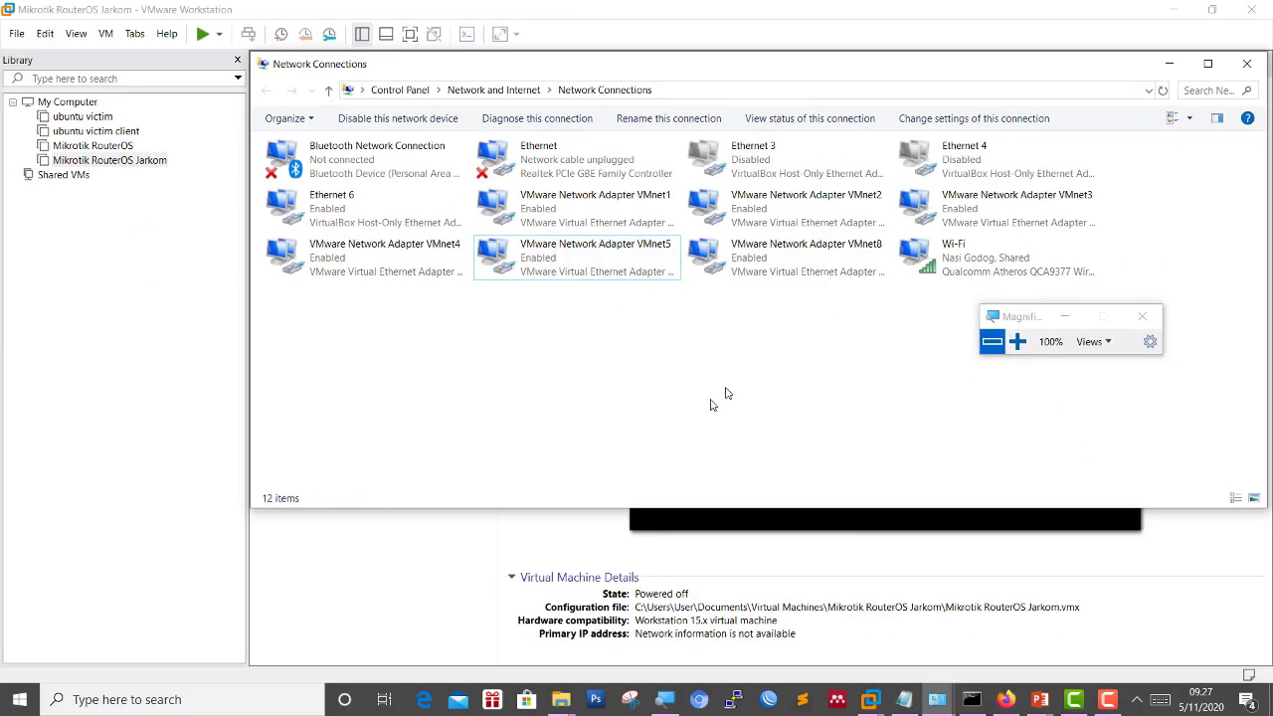
left_click(543, 208)
right_click(543, 209)
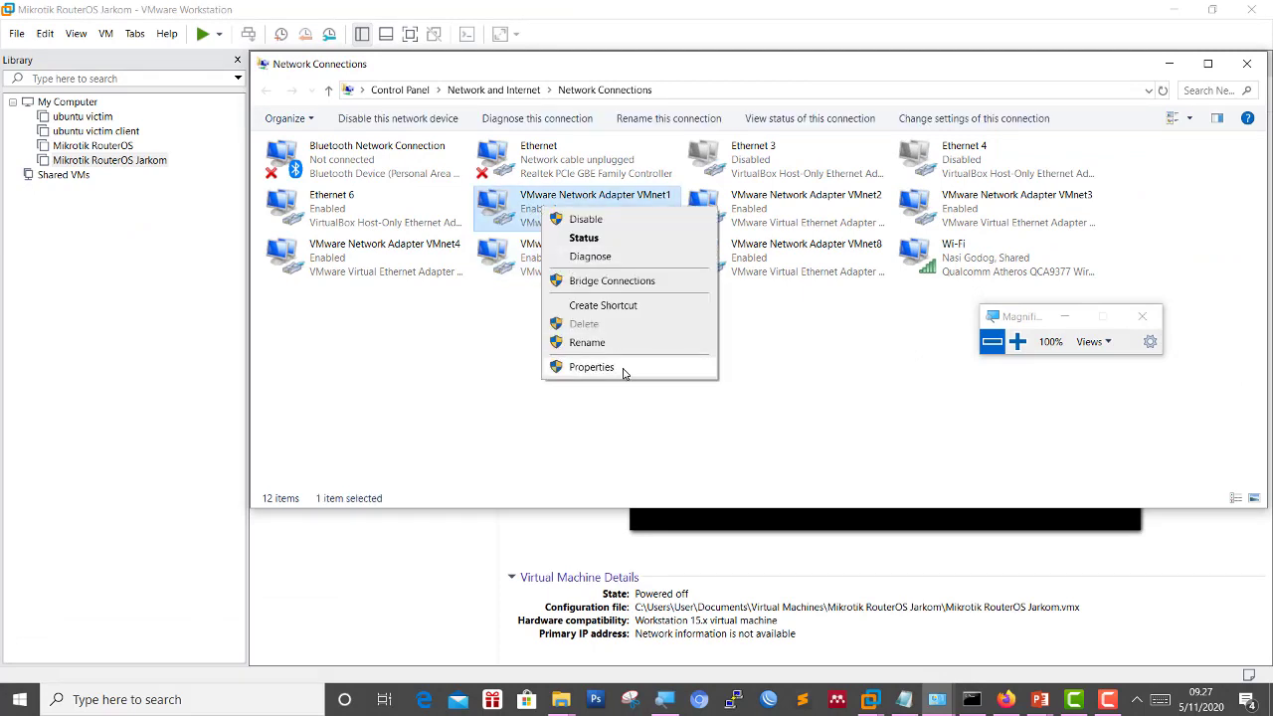
left_click(657, 243)
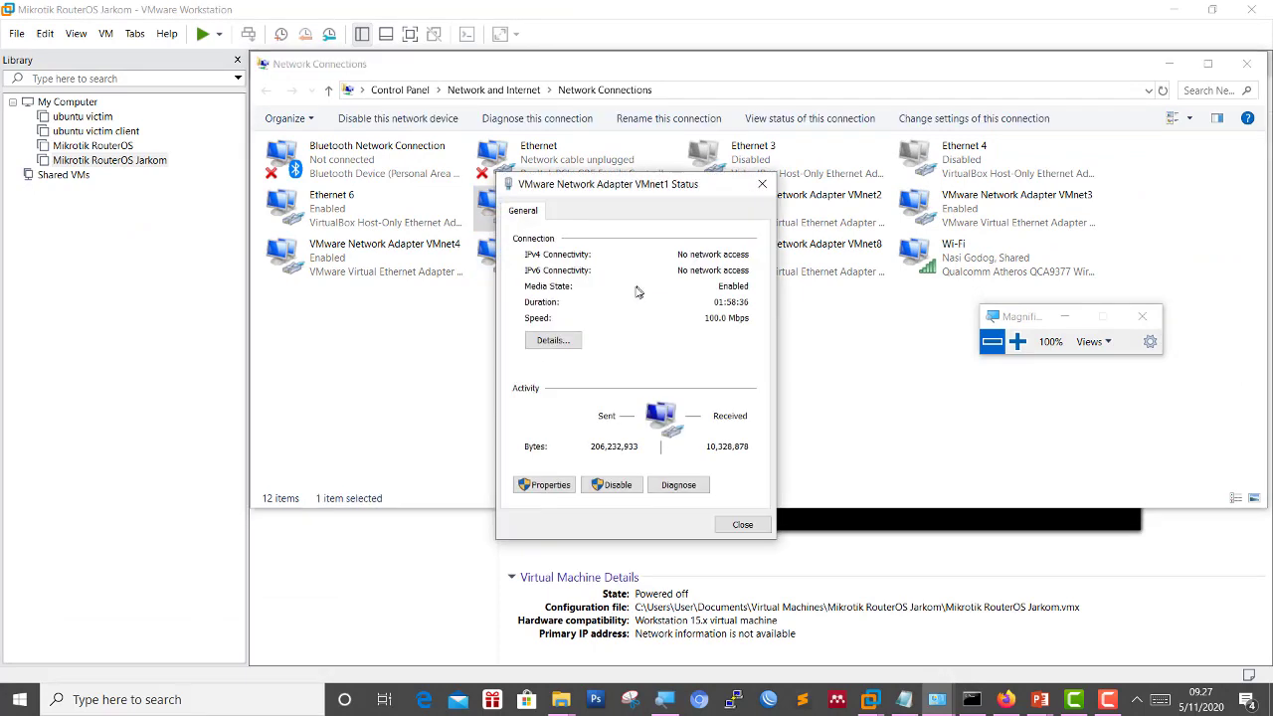
left_click(550, 344)
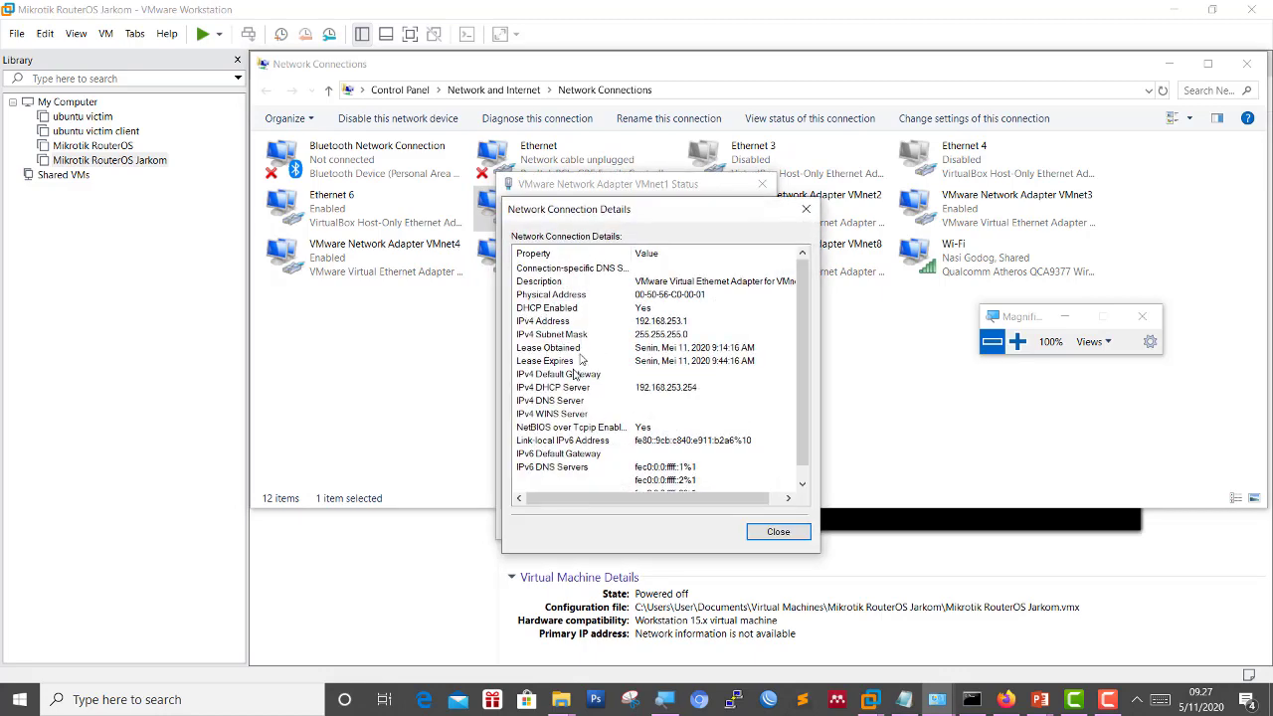
left_click(596, 310)
left_click(1014, 341)
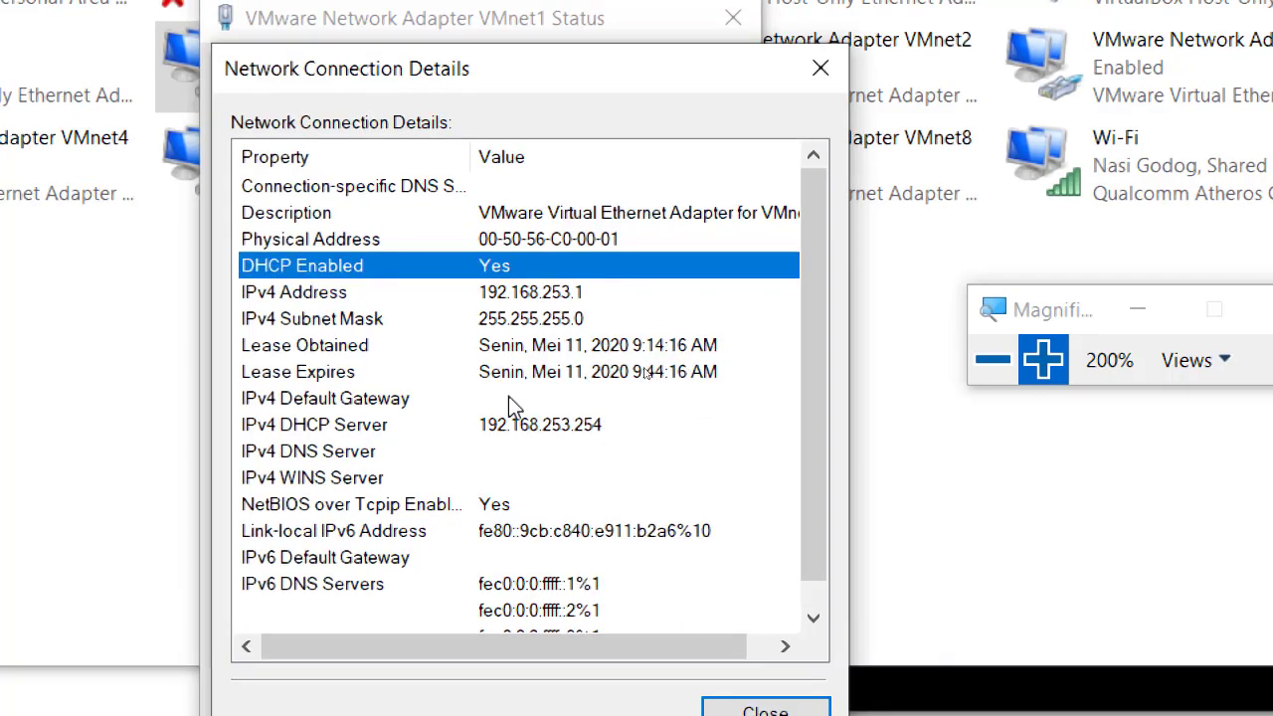
scroll(523, 418, "down", 1)
left_click(569, 269)
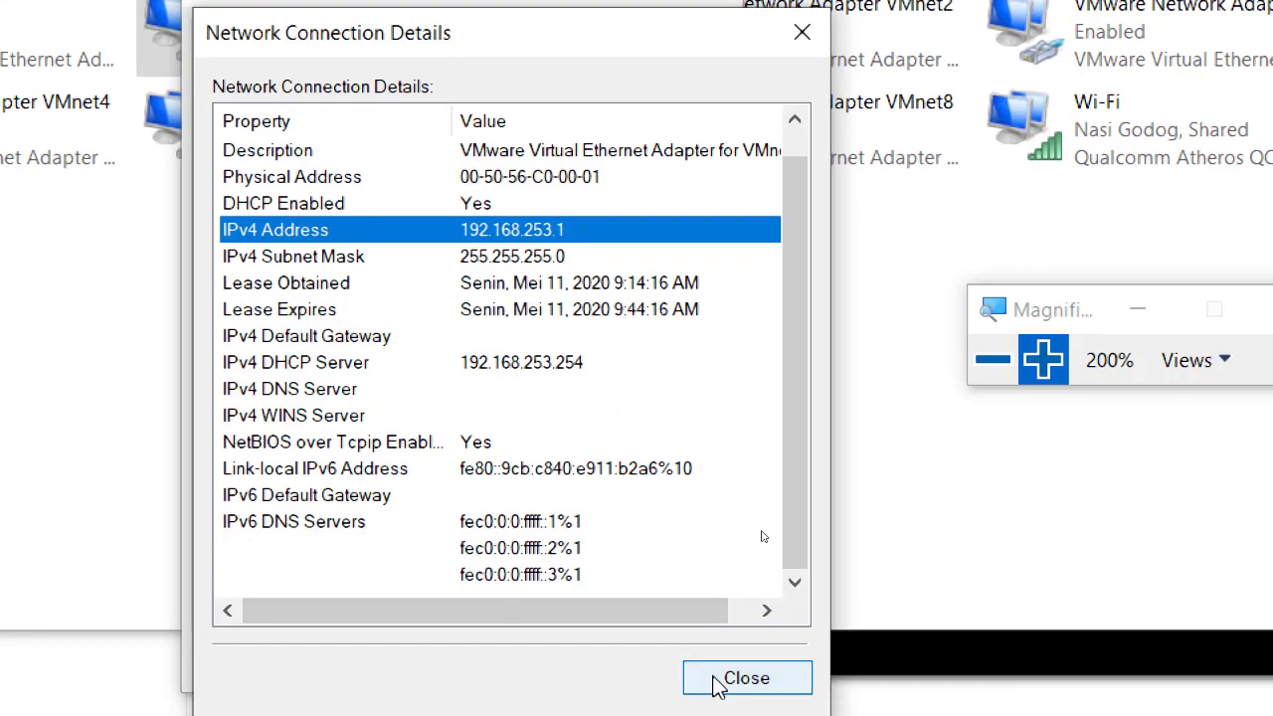
left_click(720, 684)
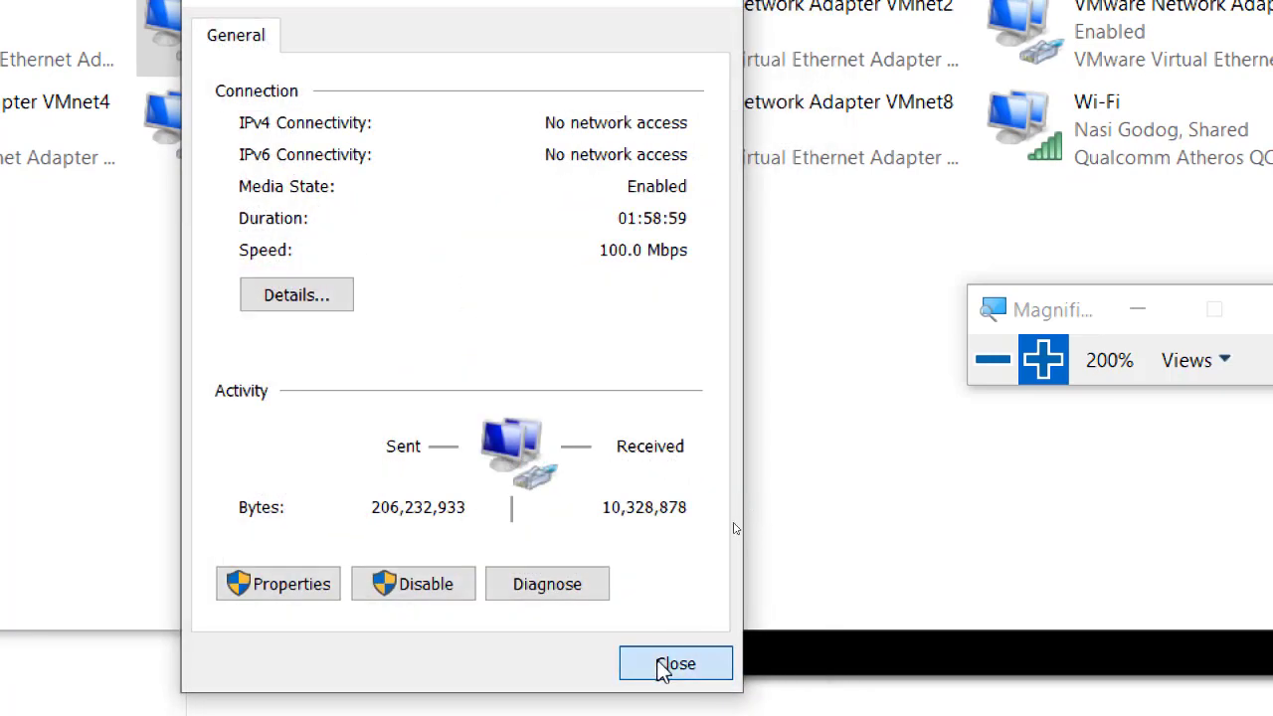
left_click(664, 667)
left_click(992, 359)
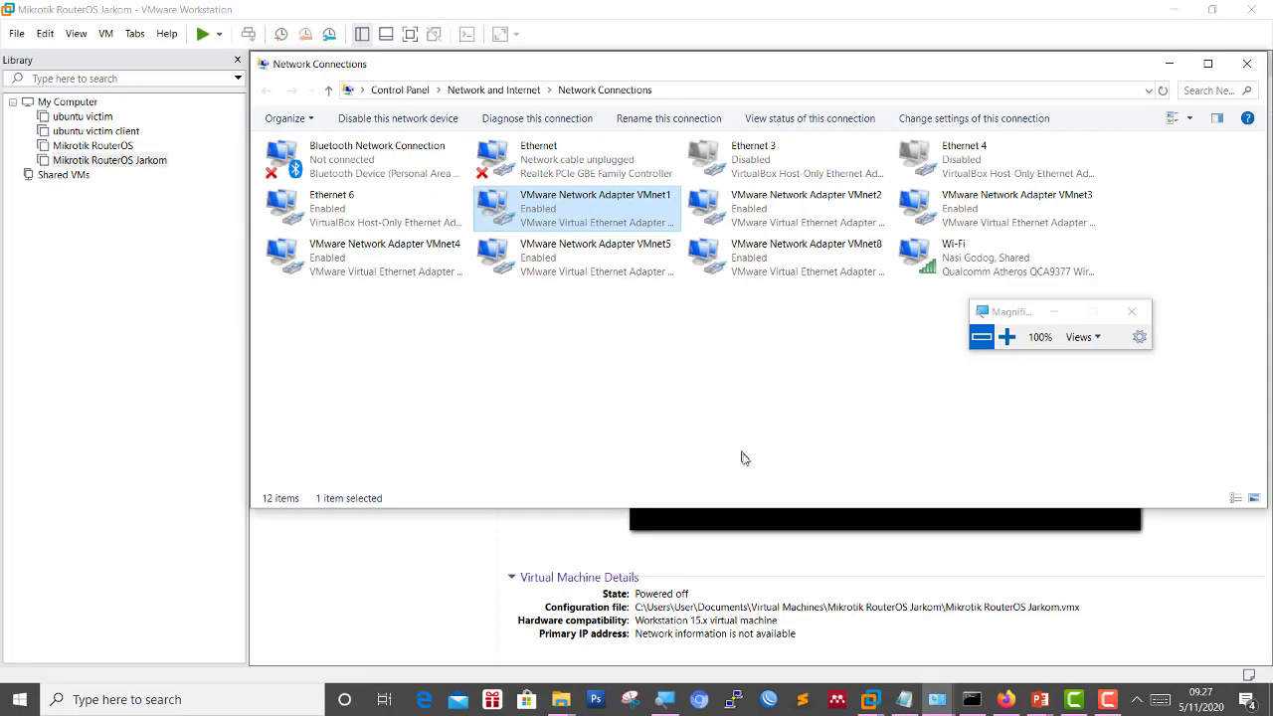
left_click(776, 527)
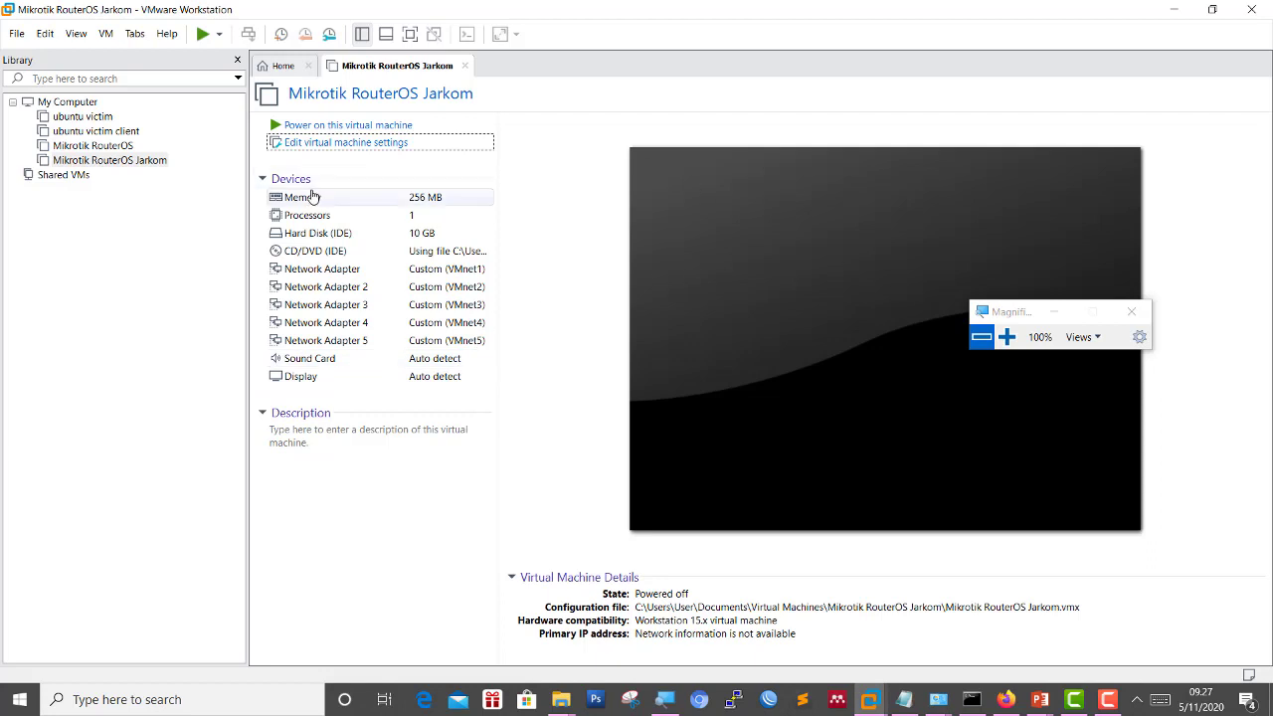
Power on the Mikrotik RouterOS Jarkom virtual machine.
left_click(359, 128)
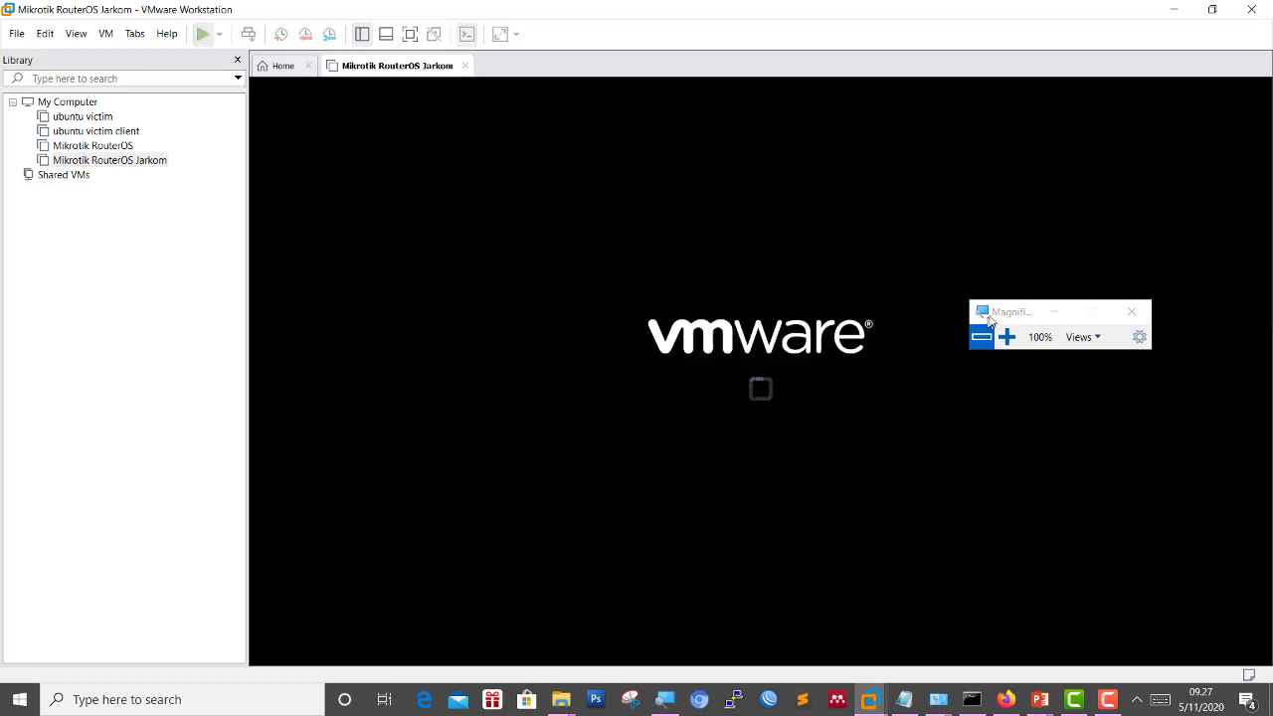
left_click_drag(994, 311, 985, 33)
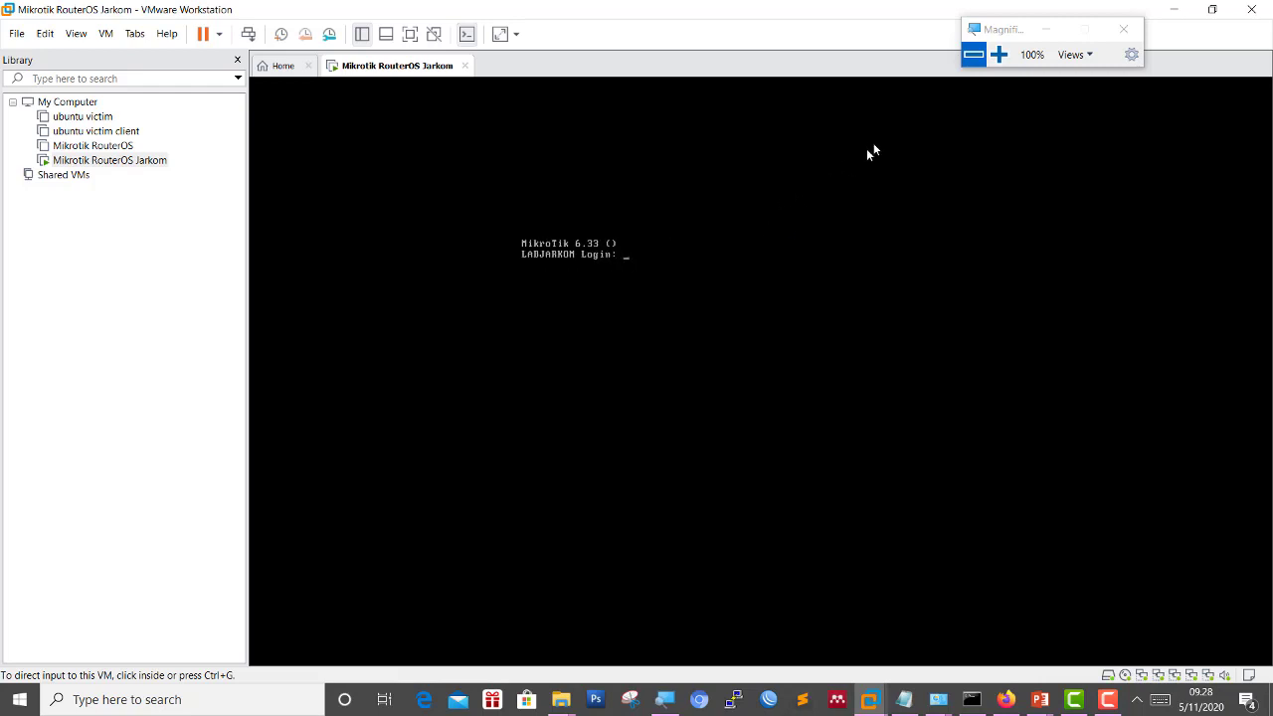
left_click(999, 54)
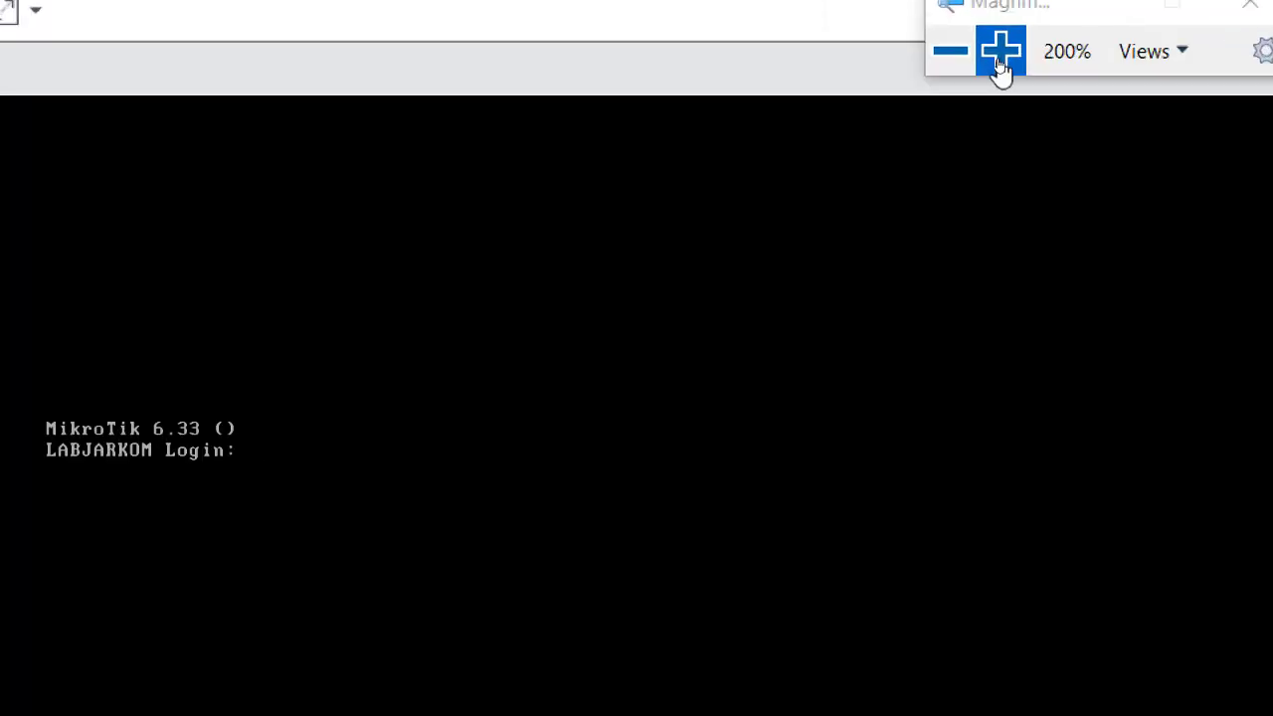
left_click(1002, 55)
left_click(944, 49)
left_click(943, 49)
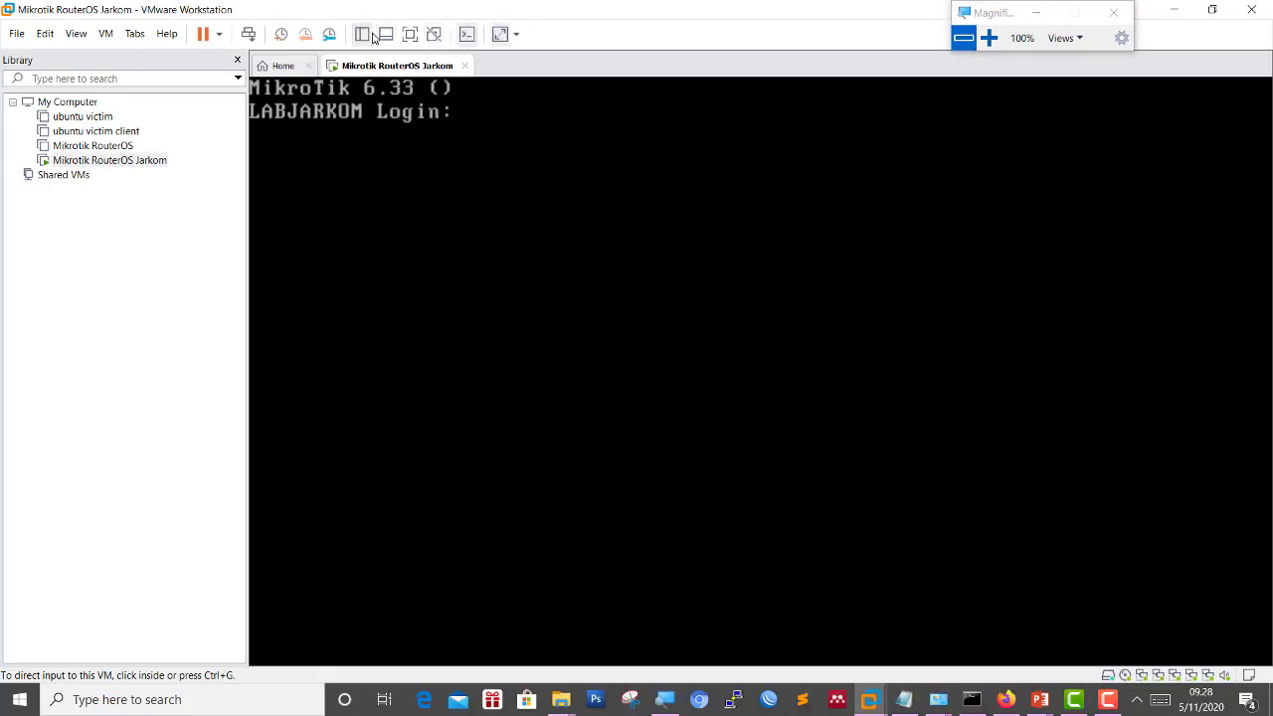
Show the router console full screen, then return it to a windowed view.
left_click(405, 37)
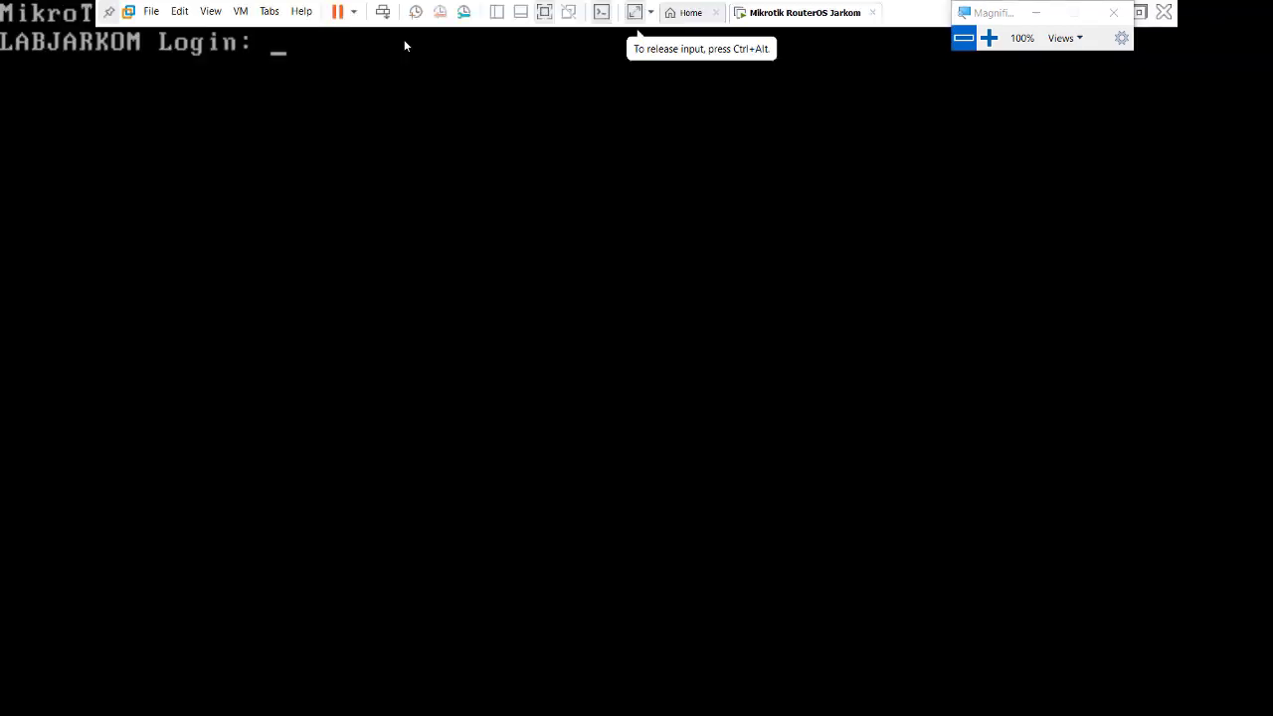
key("ctrl+alt")
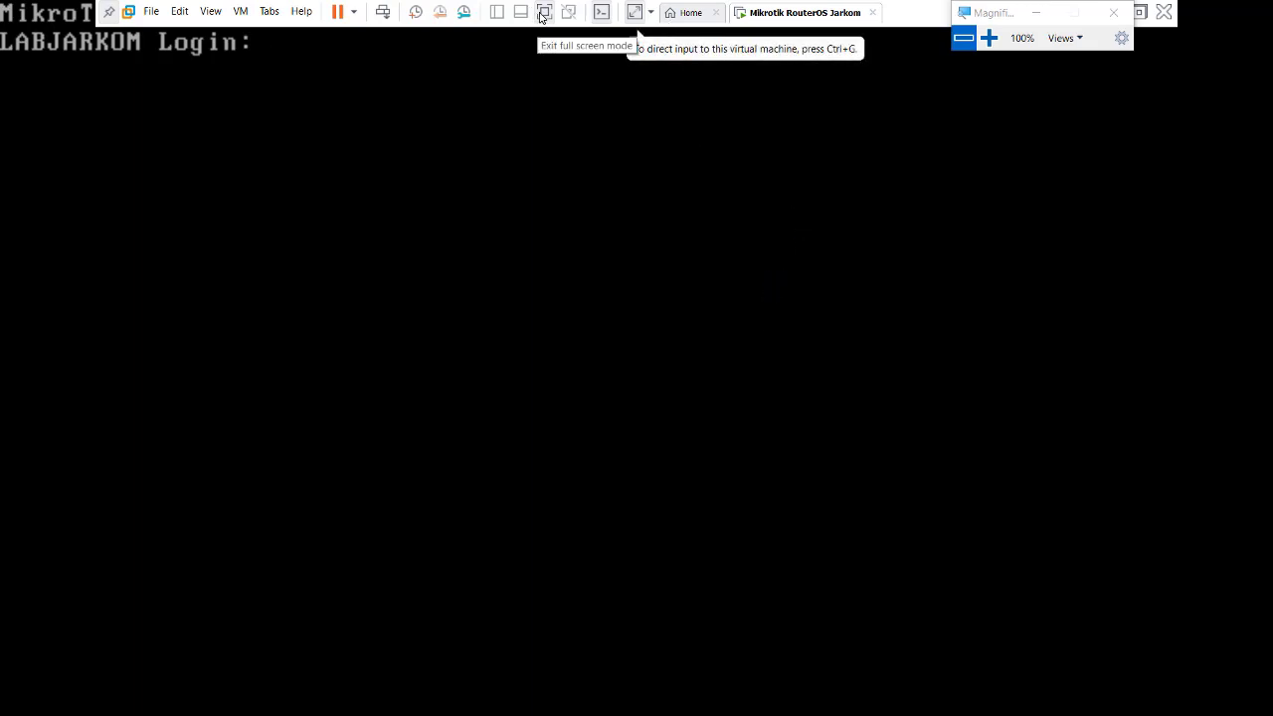
left_click(636, 11)
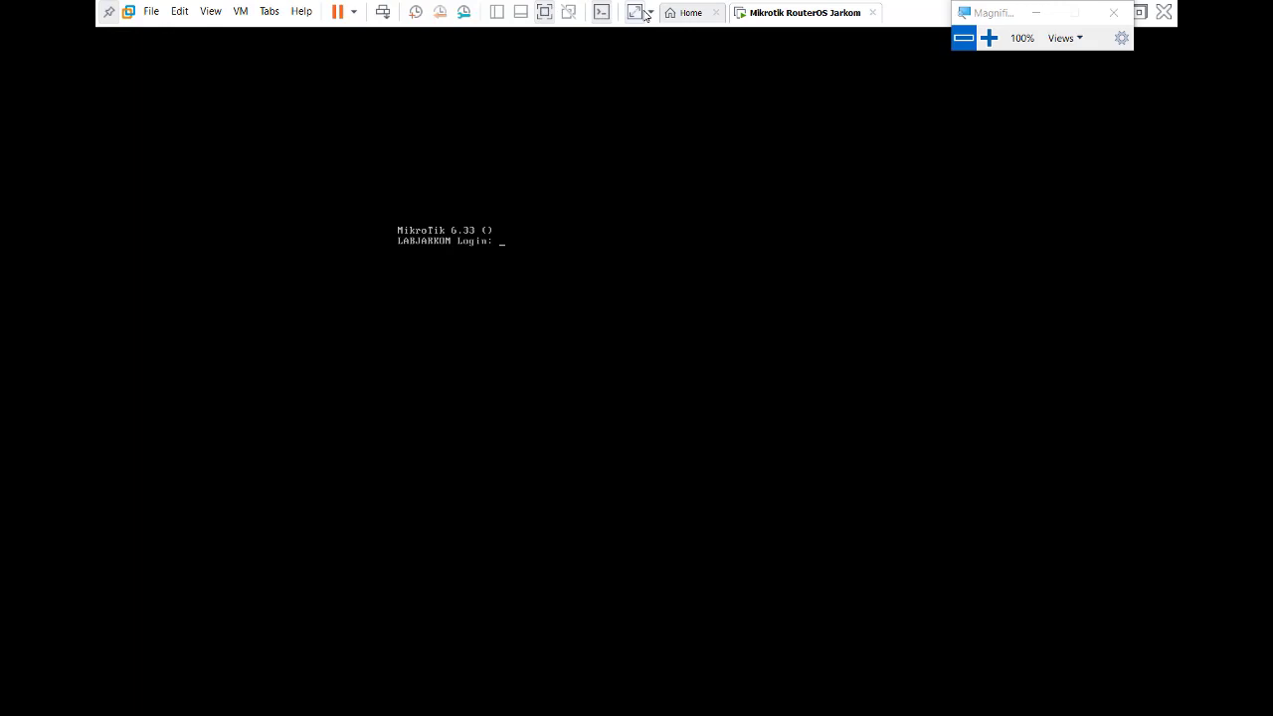
left_click(988, 37)
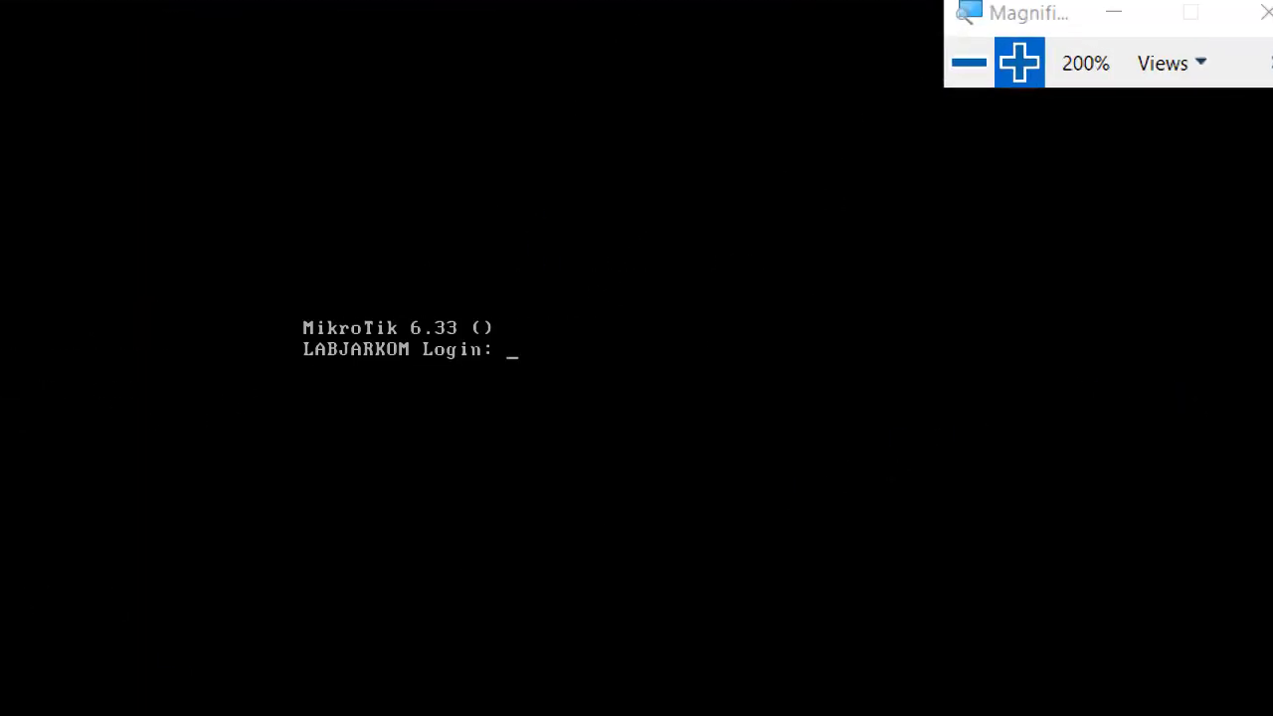
Log in as admin with a blank password and run ip address print.
type("dmin")
key("Return")
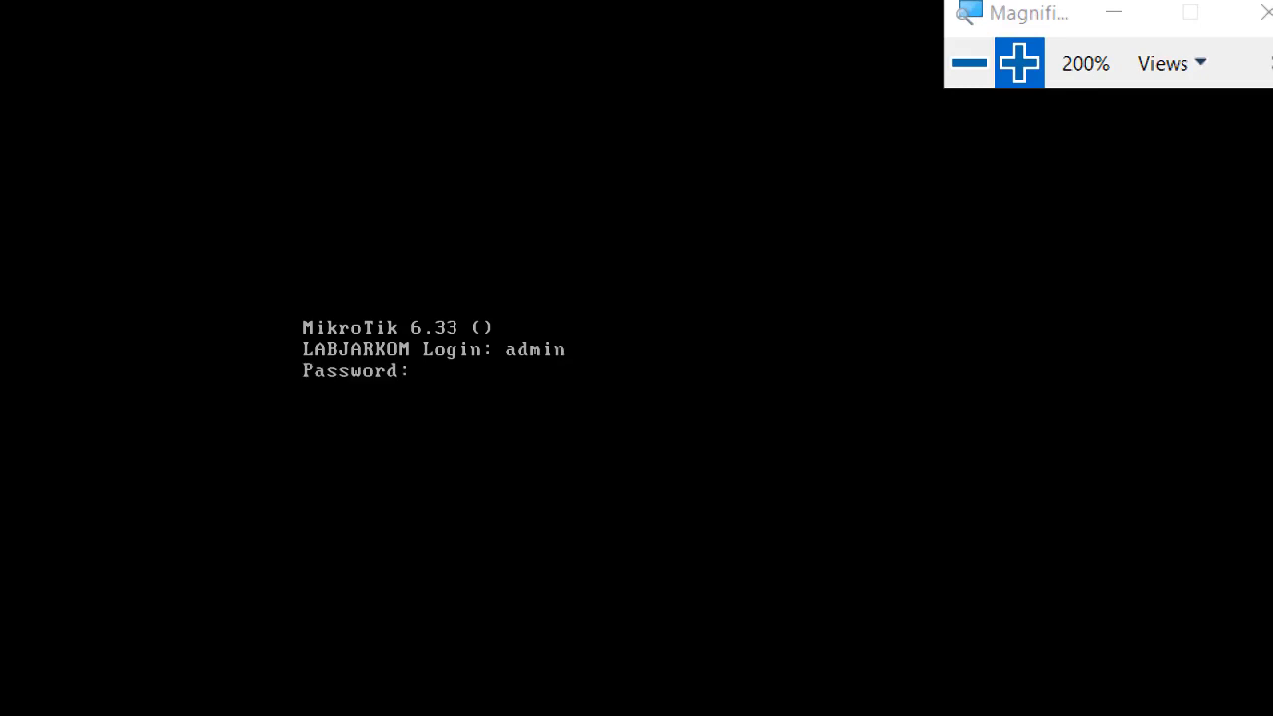
key("Return")
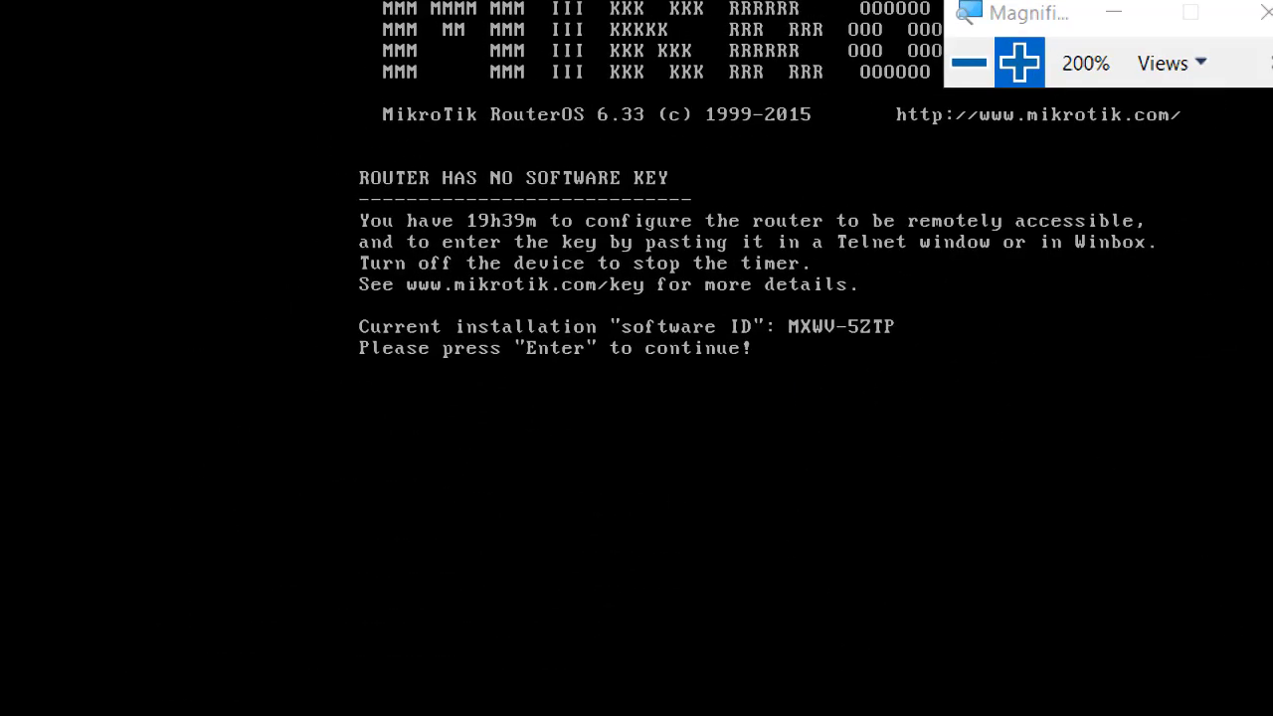
key("Return")
type("ip address print")
key("Return")
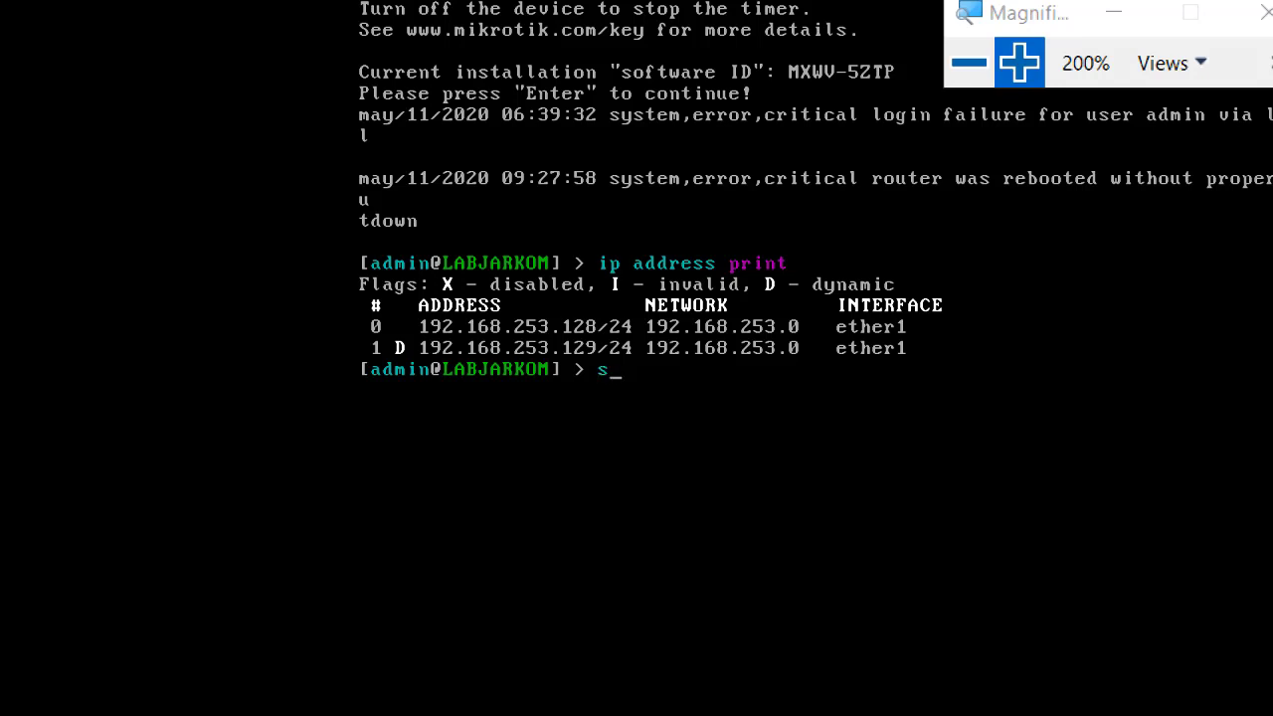
Run system reset-configuration and confirm with y.
type("tem reset-con")
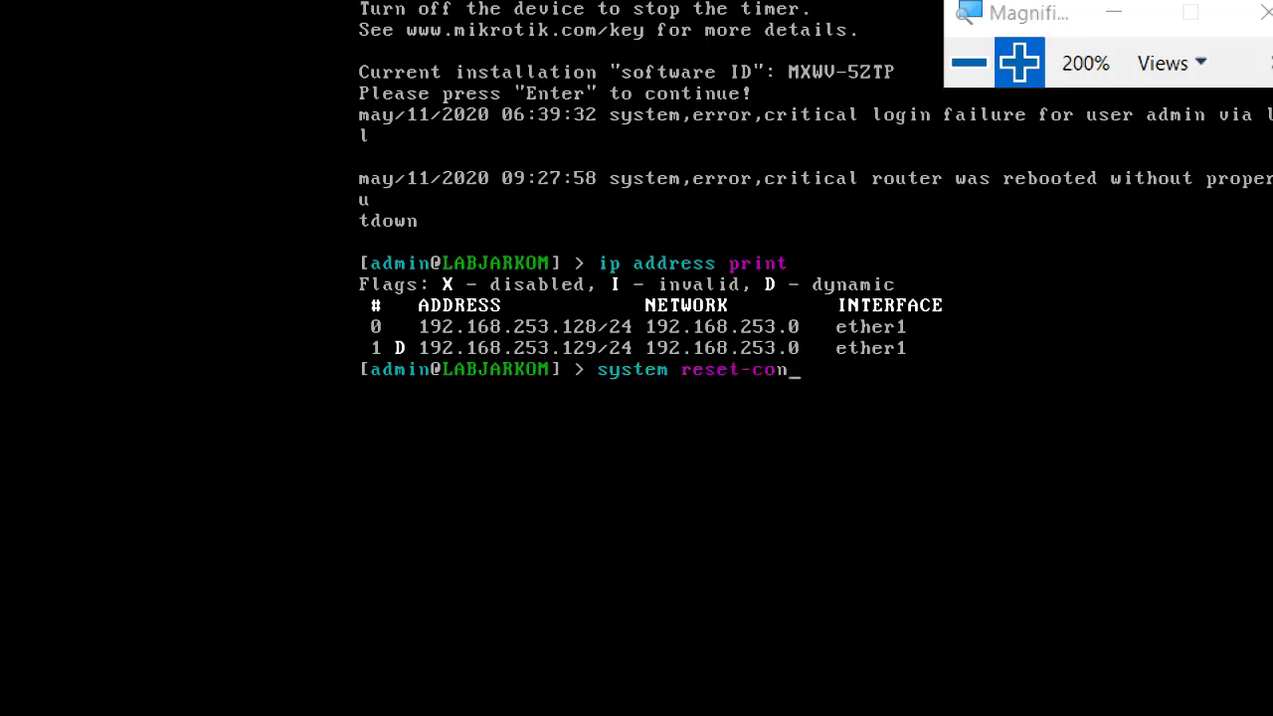
type("figuration")
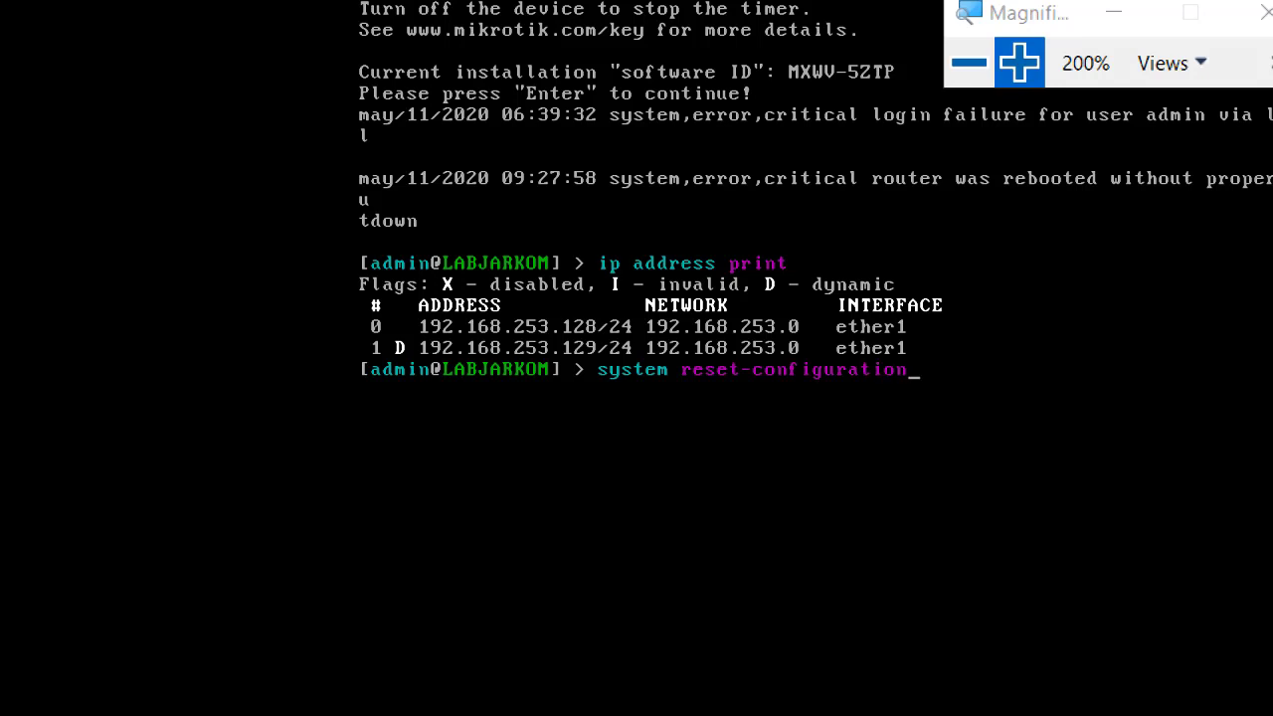
key("Return")
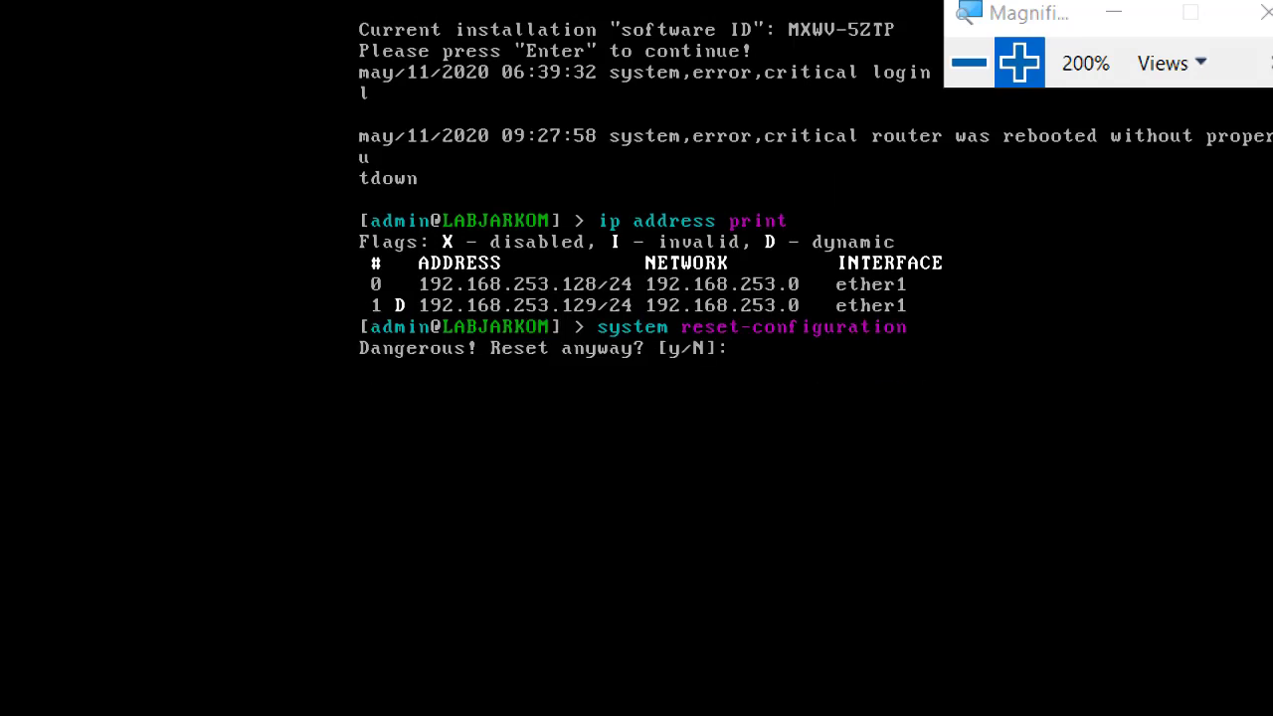
type("y")
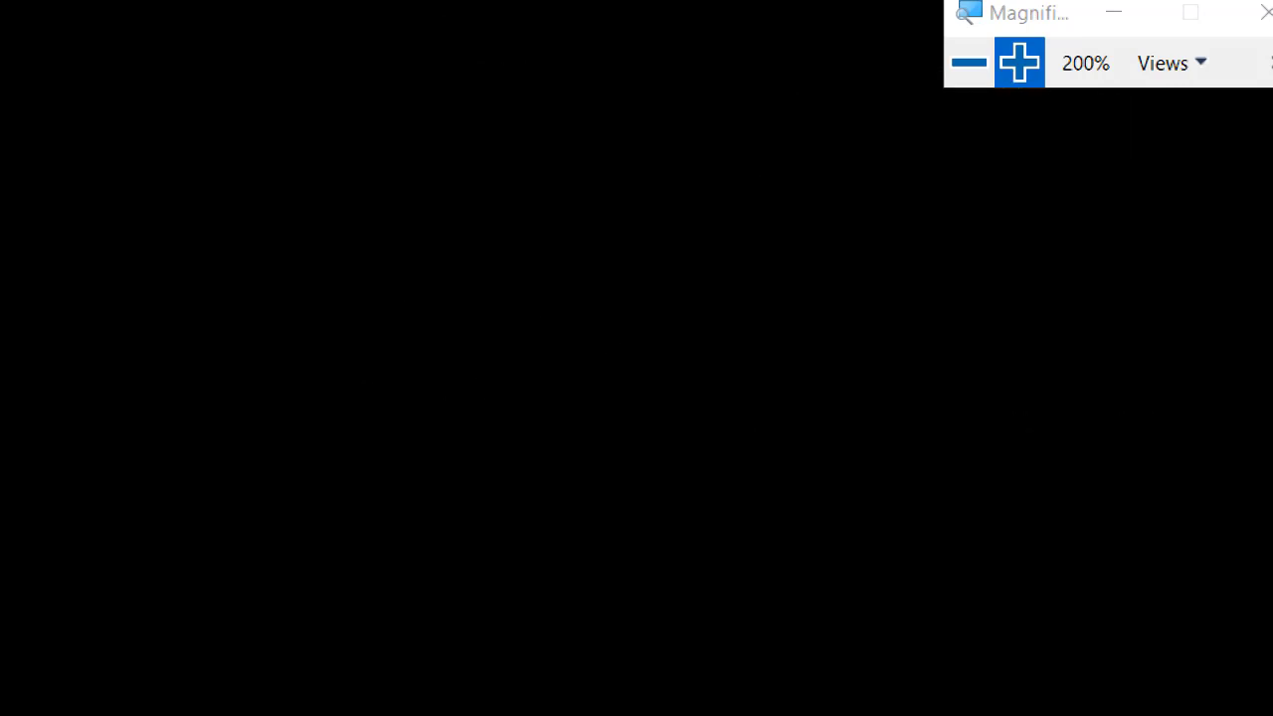
Log back in as admin and keep the default configuration.
left_click(970, 76)
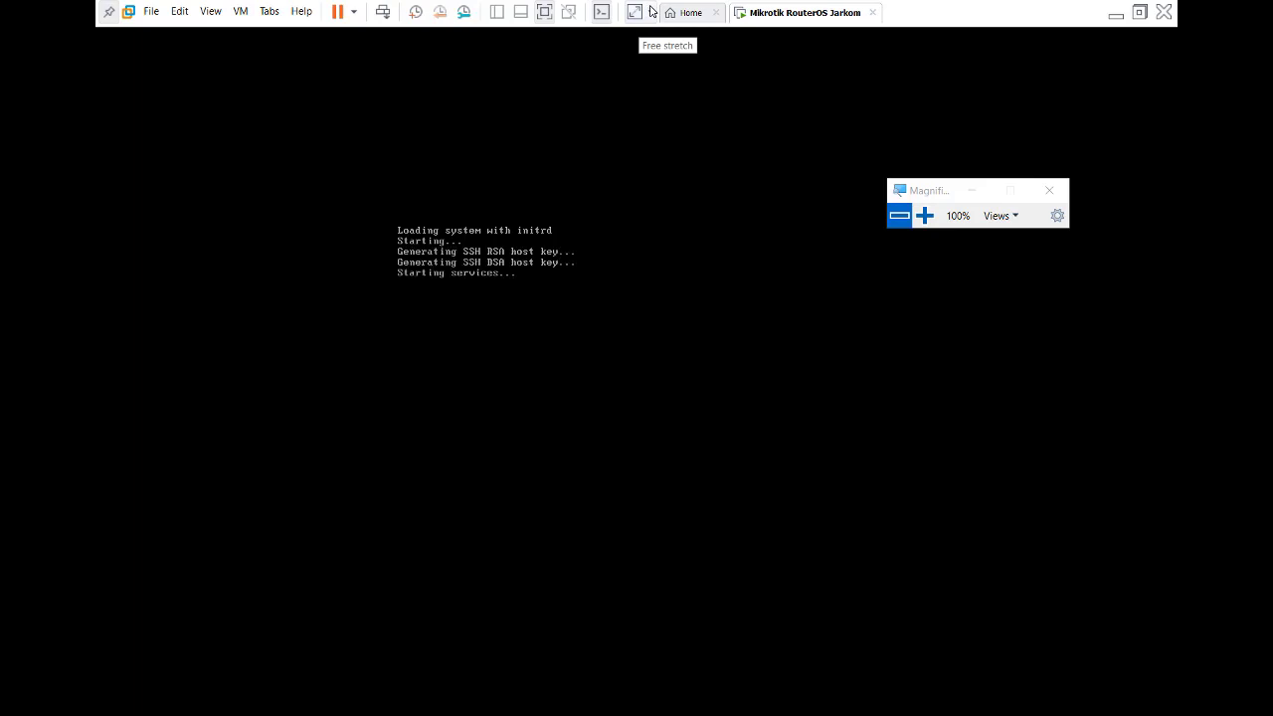
left_click(651, 12)
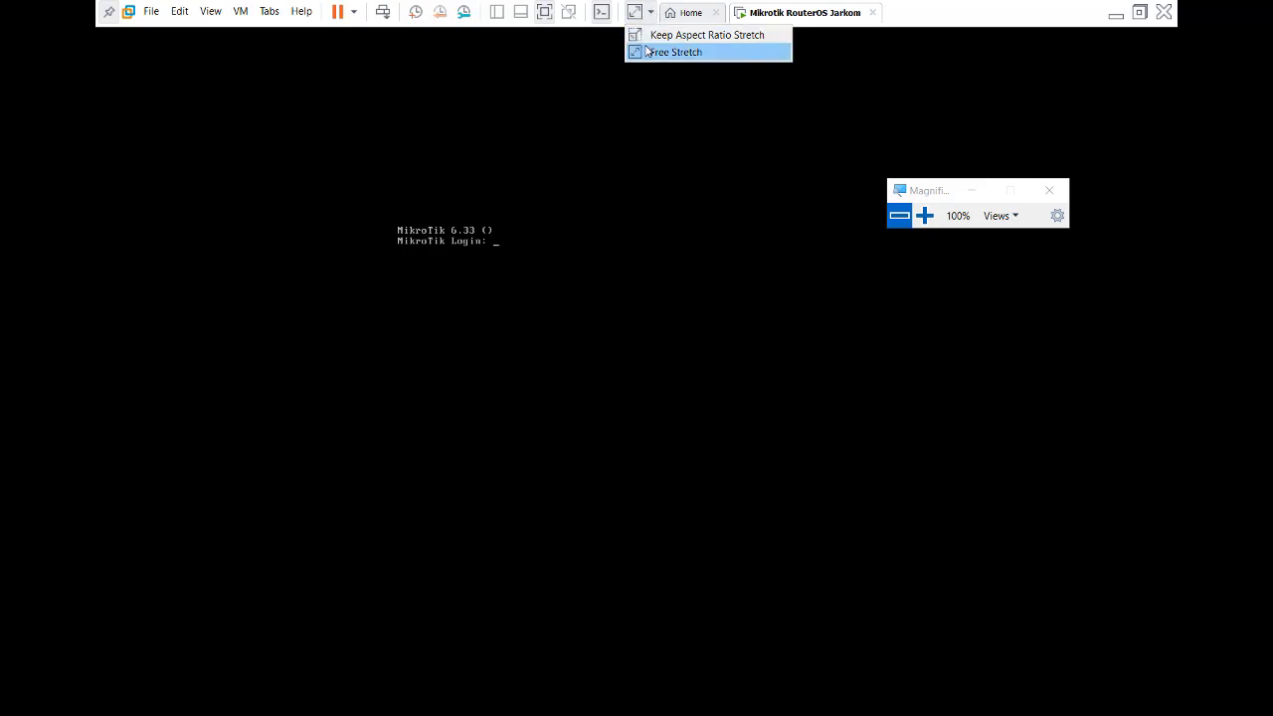
left_click(924, 215)
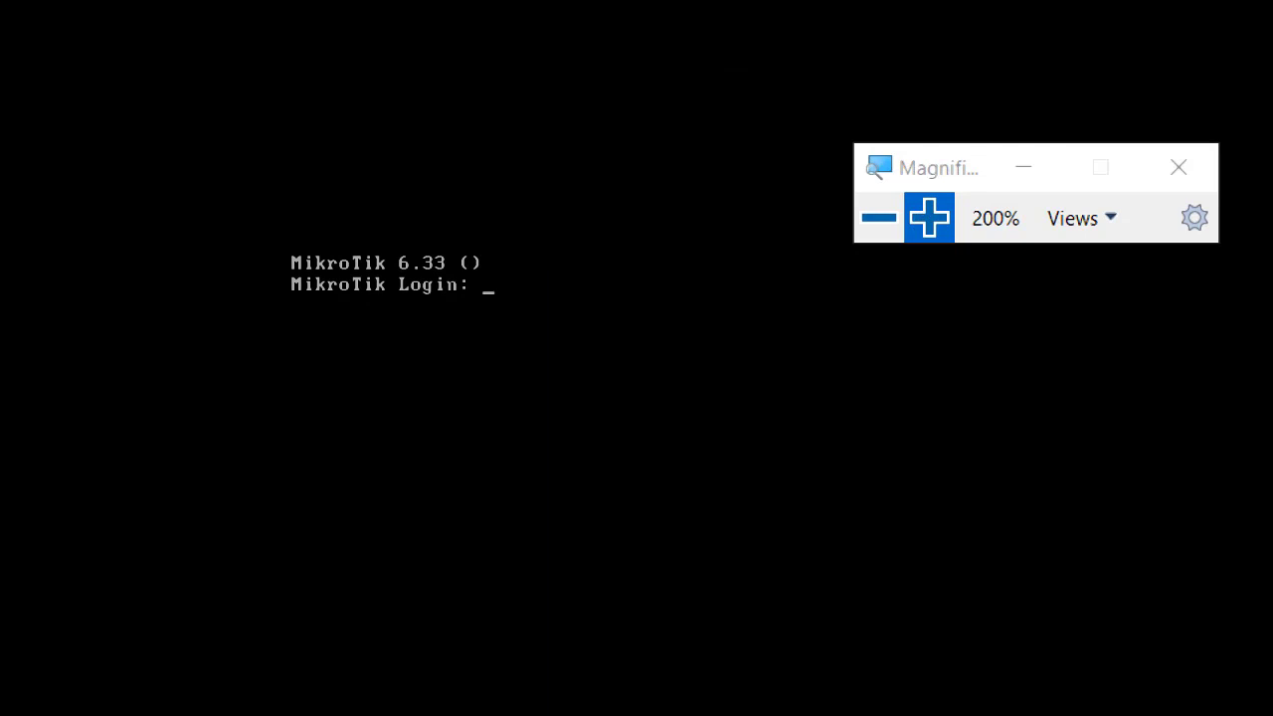
type("admin")
key("Return")
key("Return")
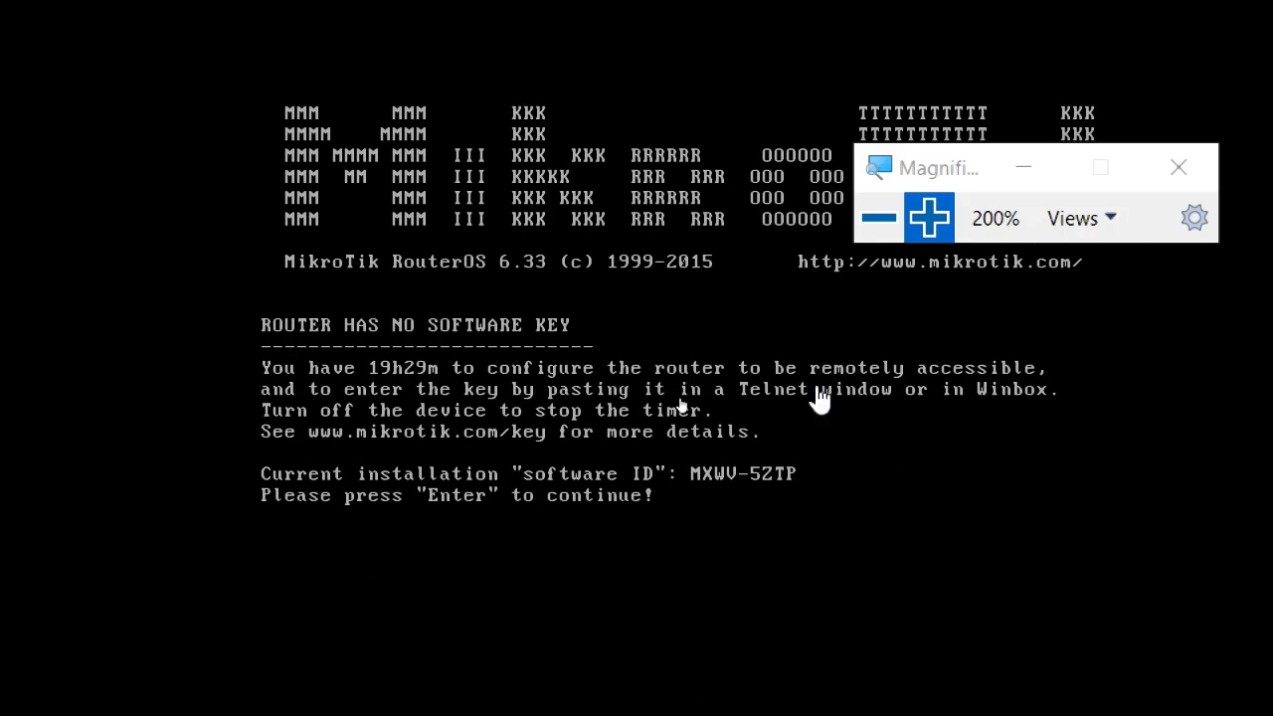
key("Return")
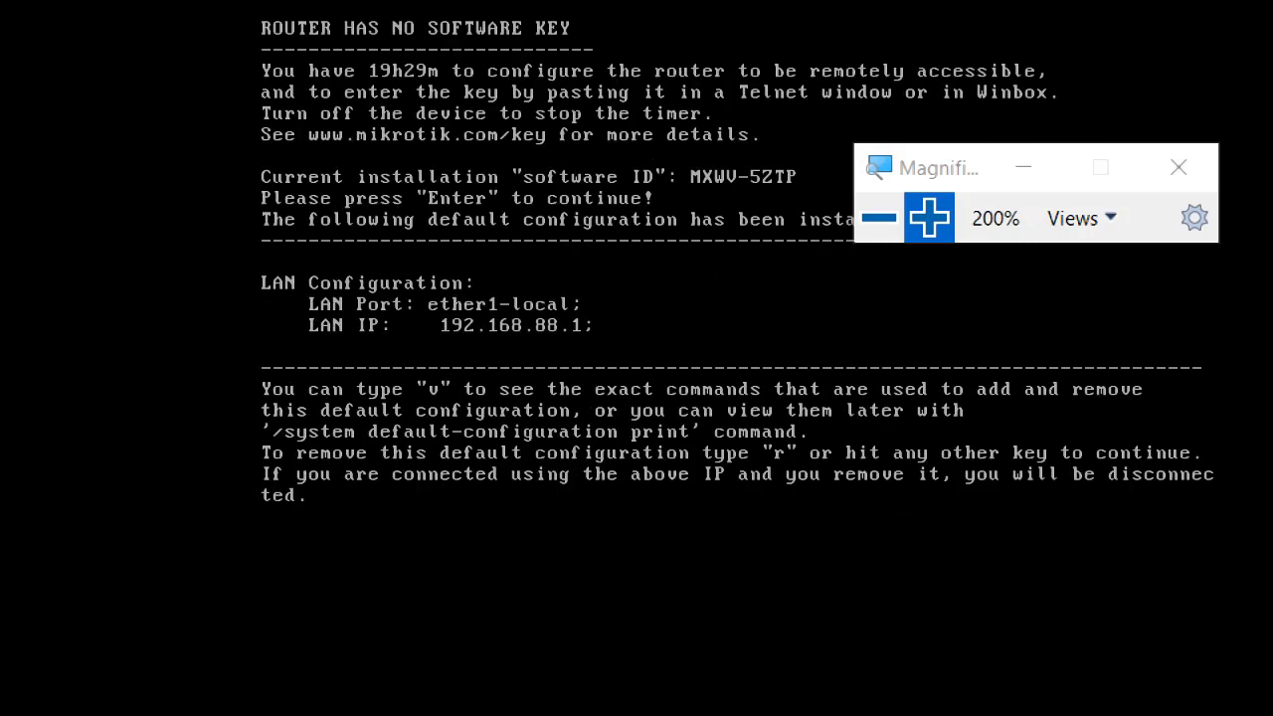
key("Return")
key("Return")
key("Return")
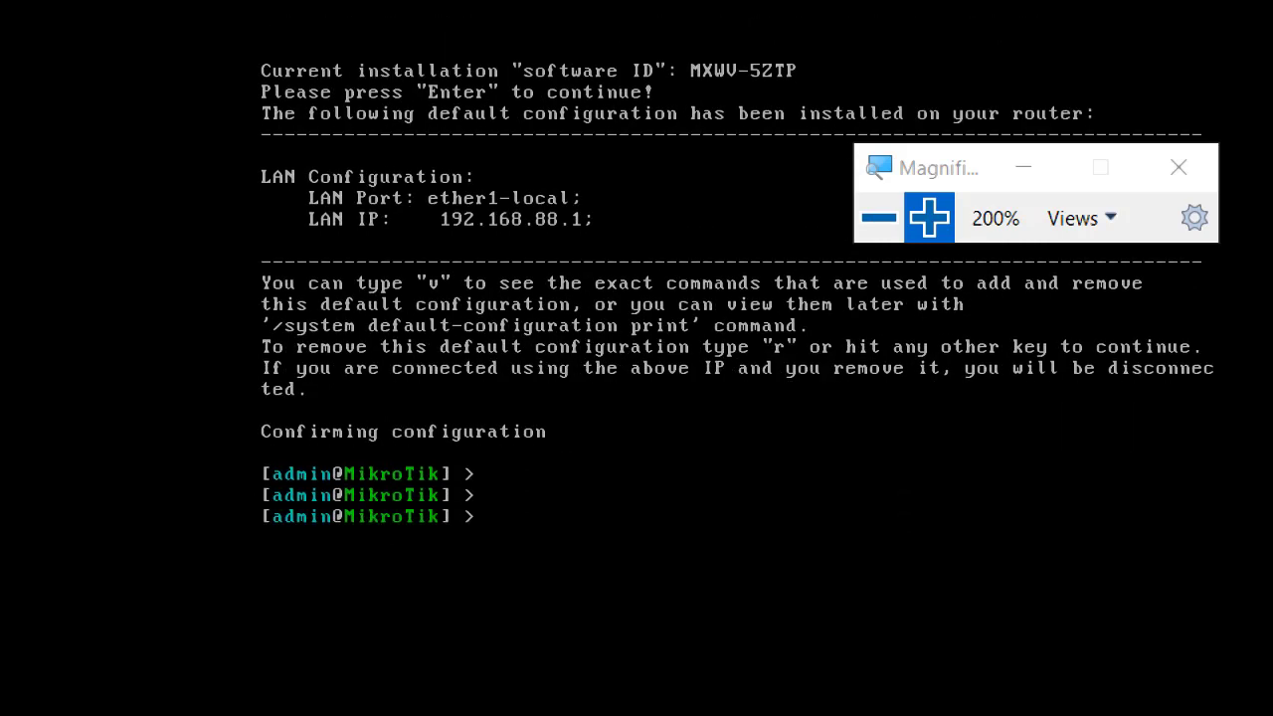
Run ip address print and interface print to list addresses and ether1–ether5.
type("ip address print")
key("Return")
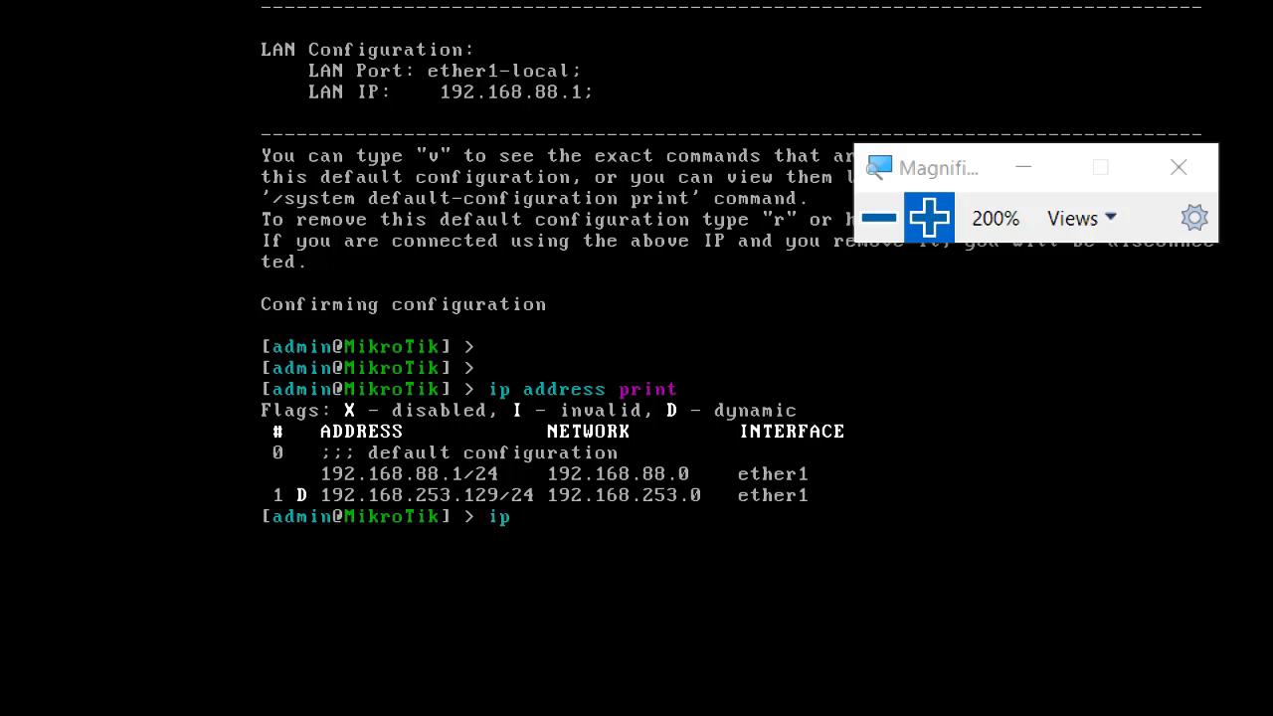
type("nterface print")
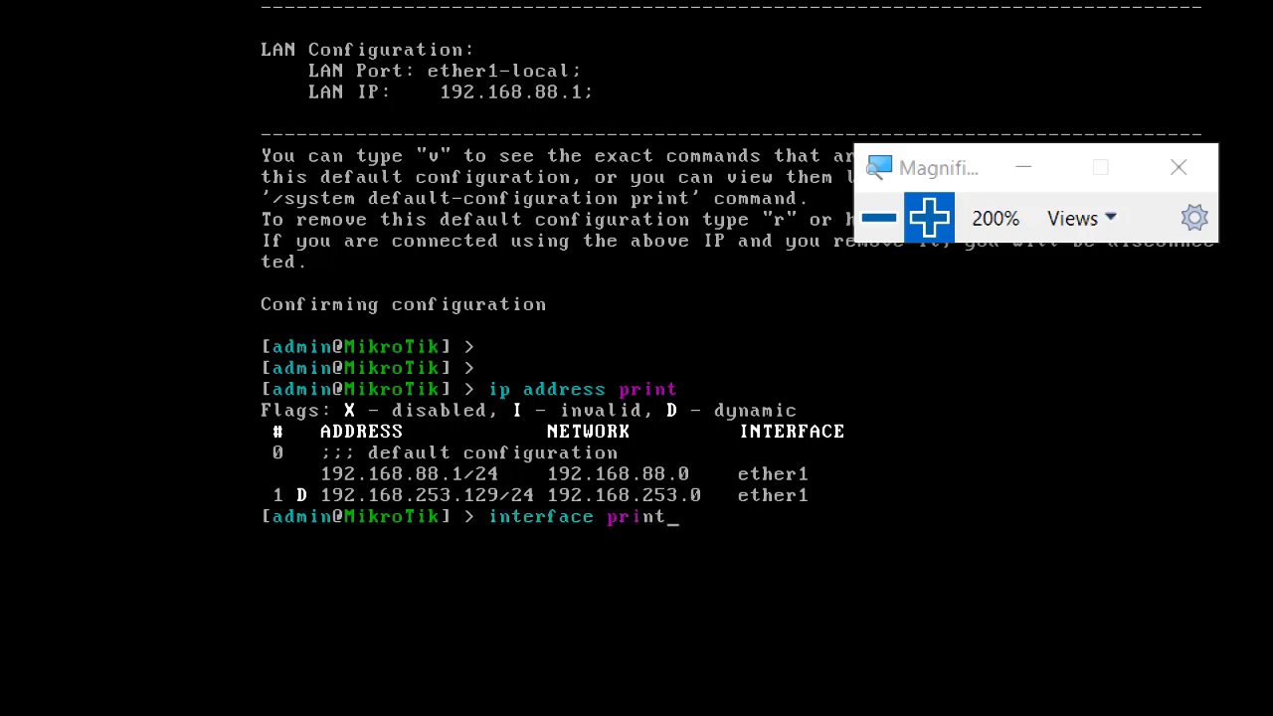
key("Return")
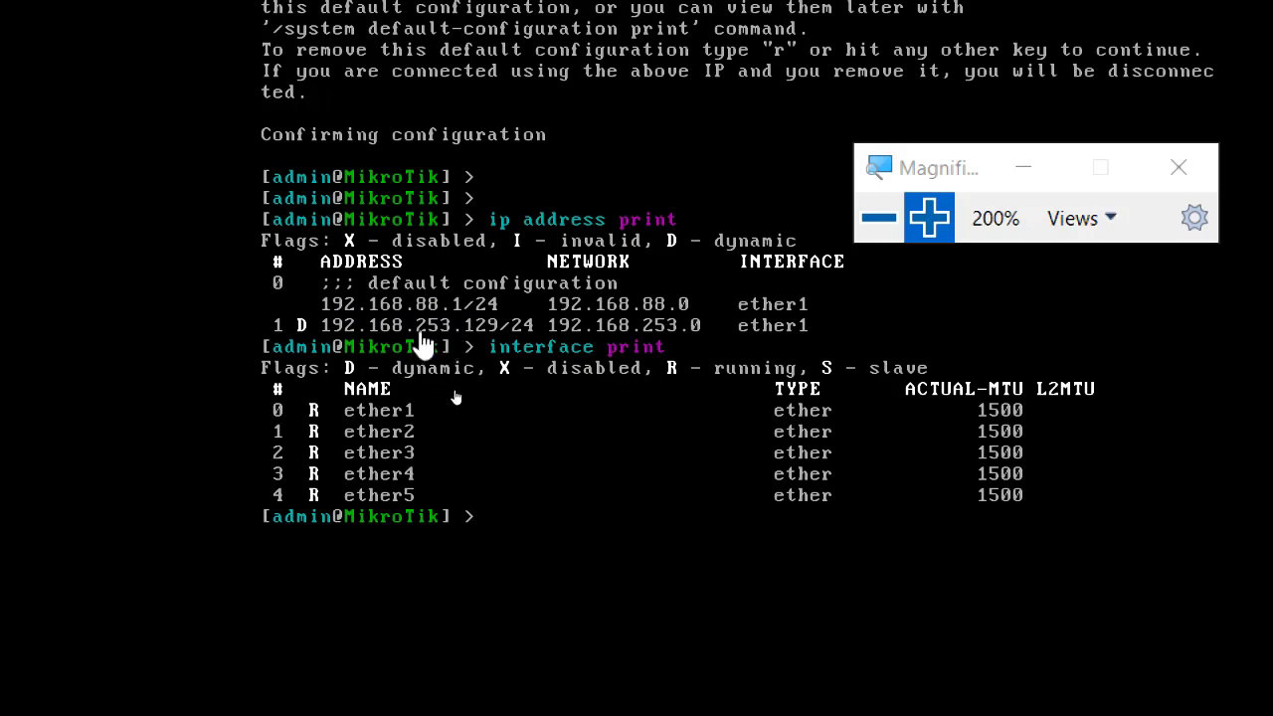
left_click(875, 224)
Open the Internet Protocol Version 4 settings of the VMware Network Adapter VMnet1.
key("alt+Tab")
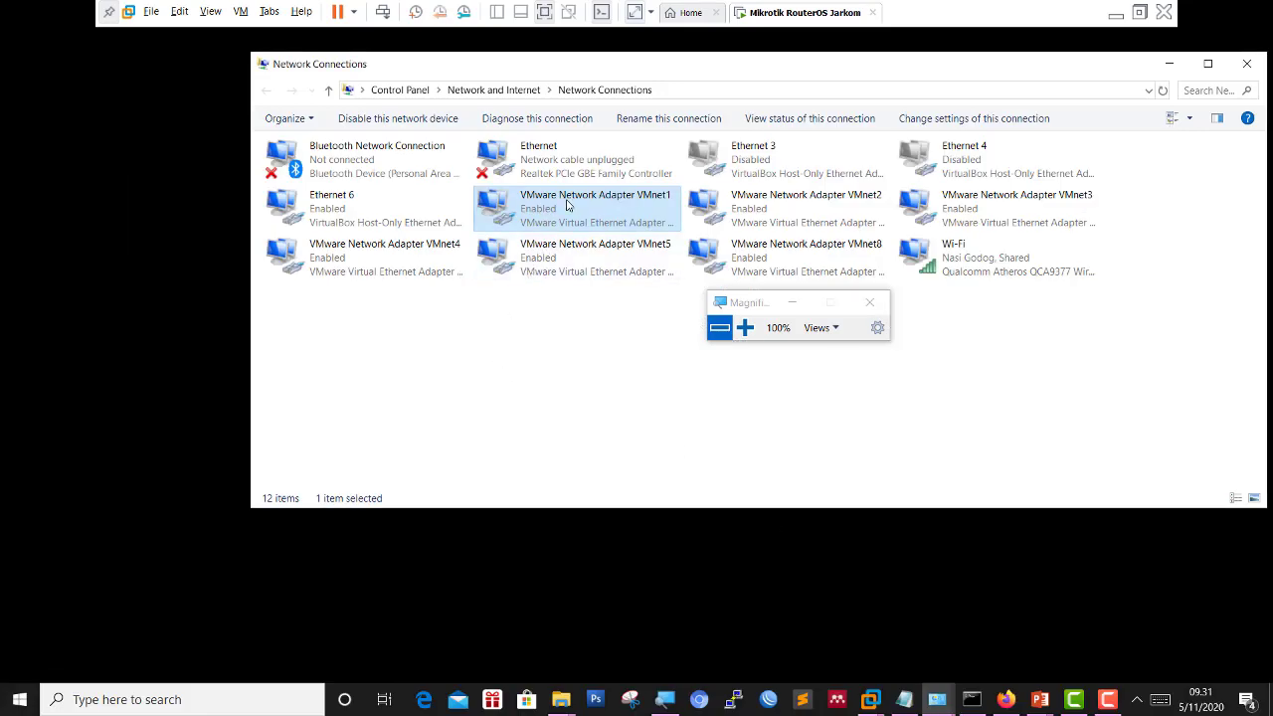
right_click(567, 205)
left_click(515, 284)
left_click(549, 218)
right_click(551, 219)
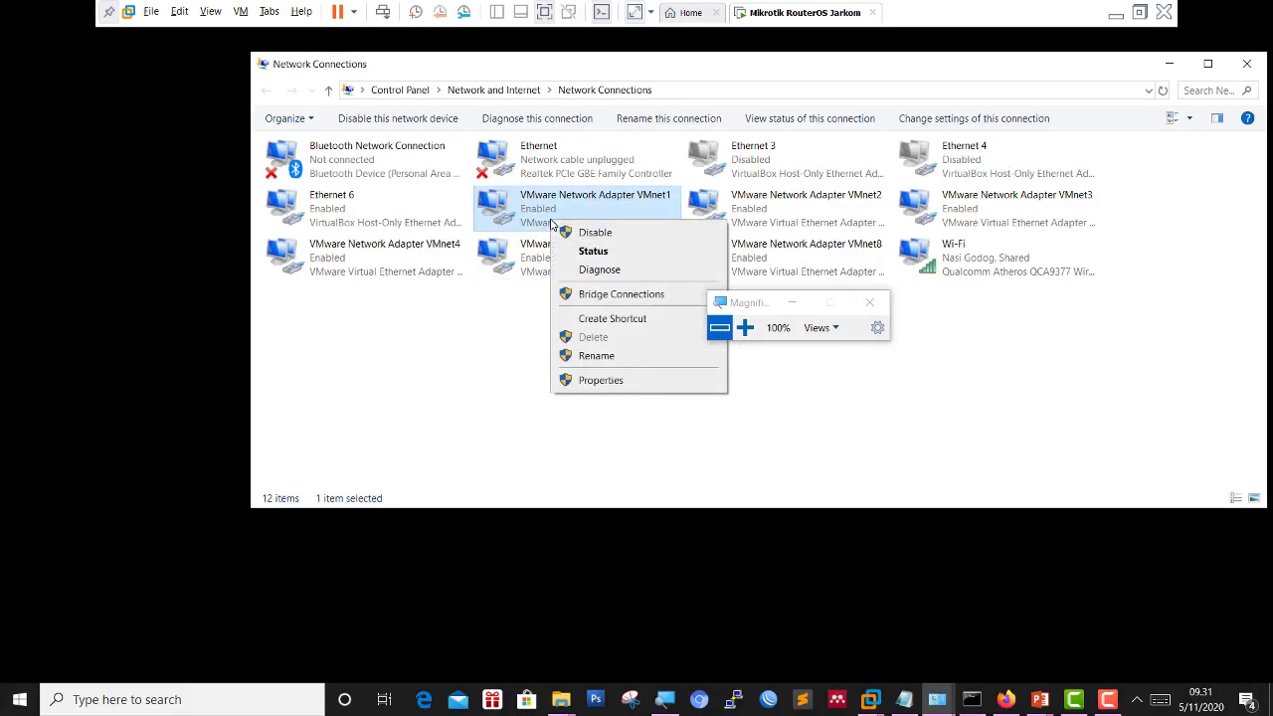
left_click(622, 378)
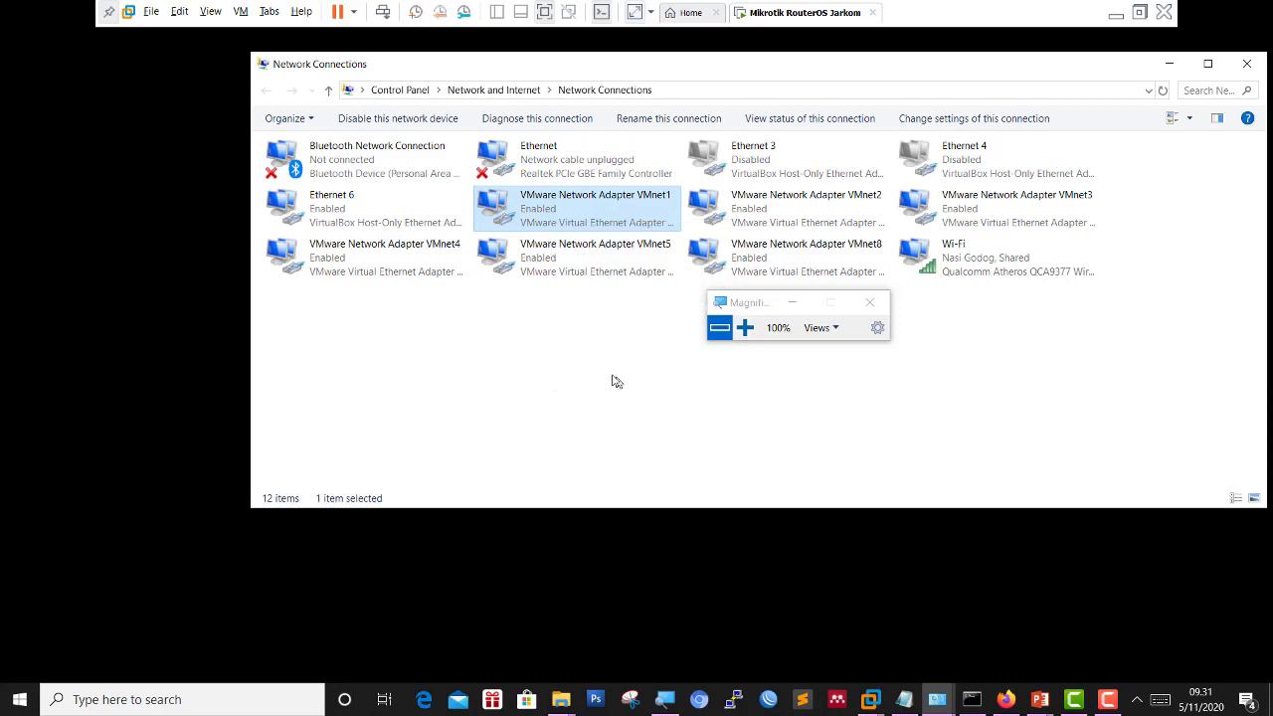
left_click(463, 308)
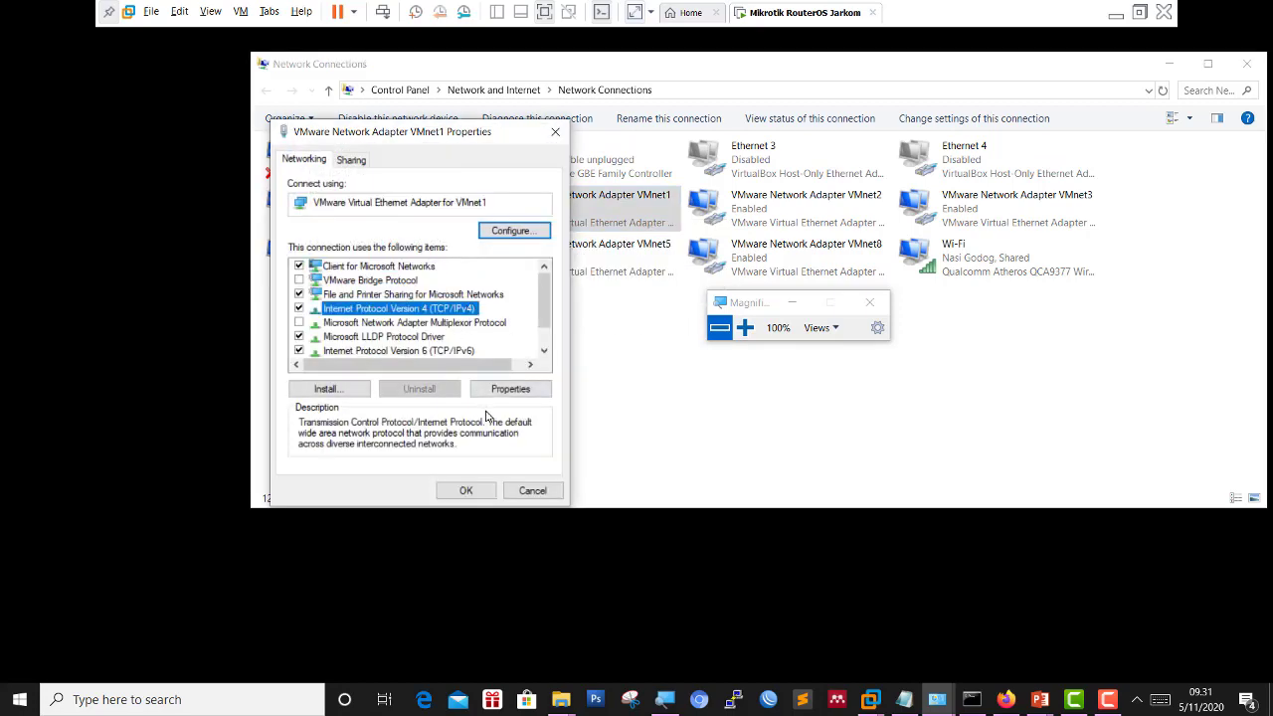
left_click(506, 389)
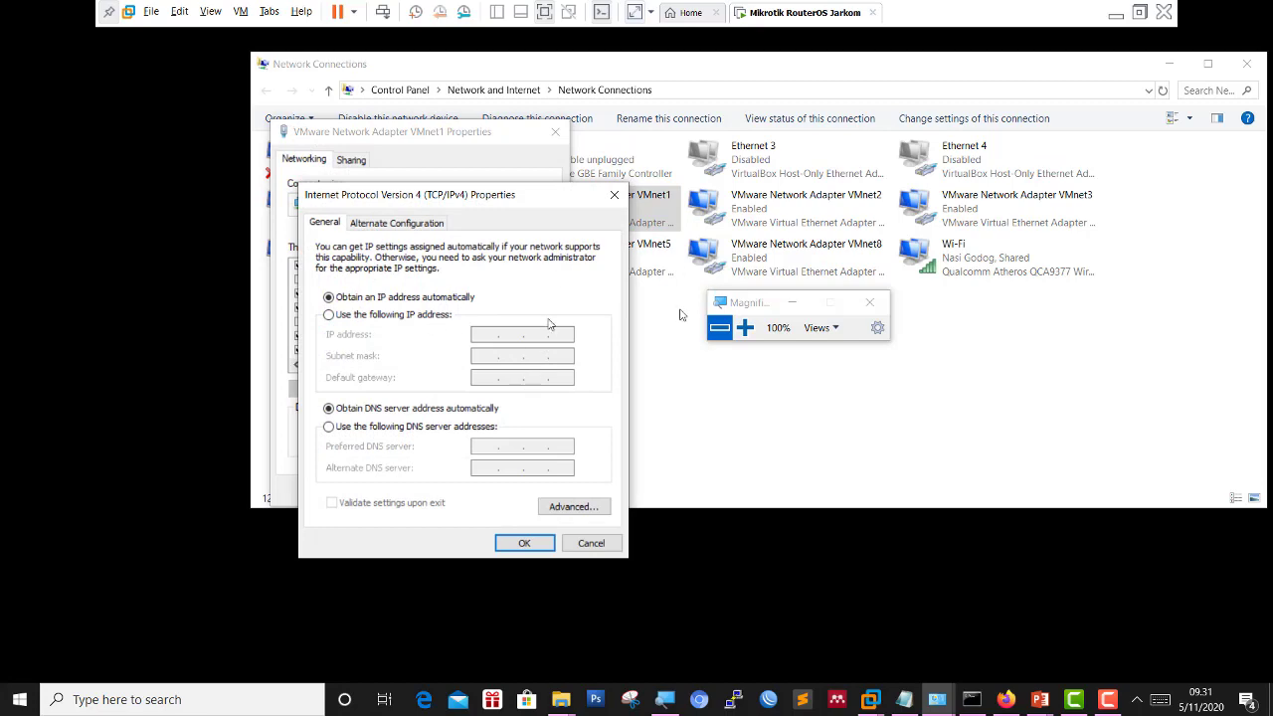
left_click_drag(434, 200, 478, 188)
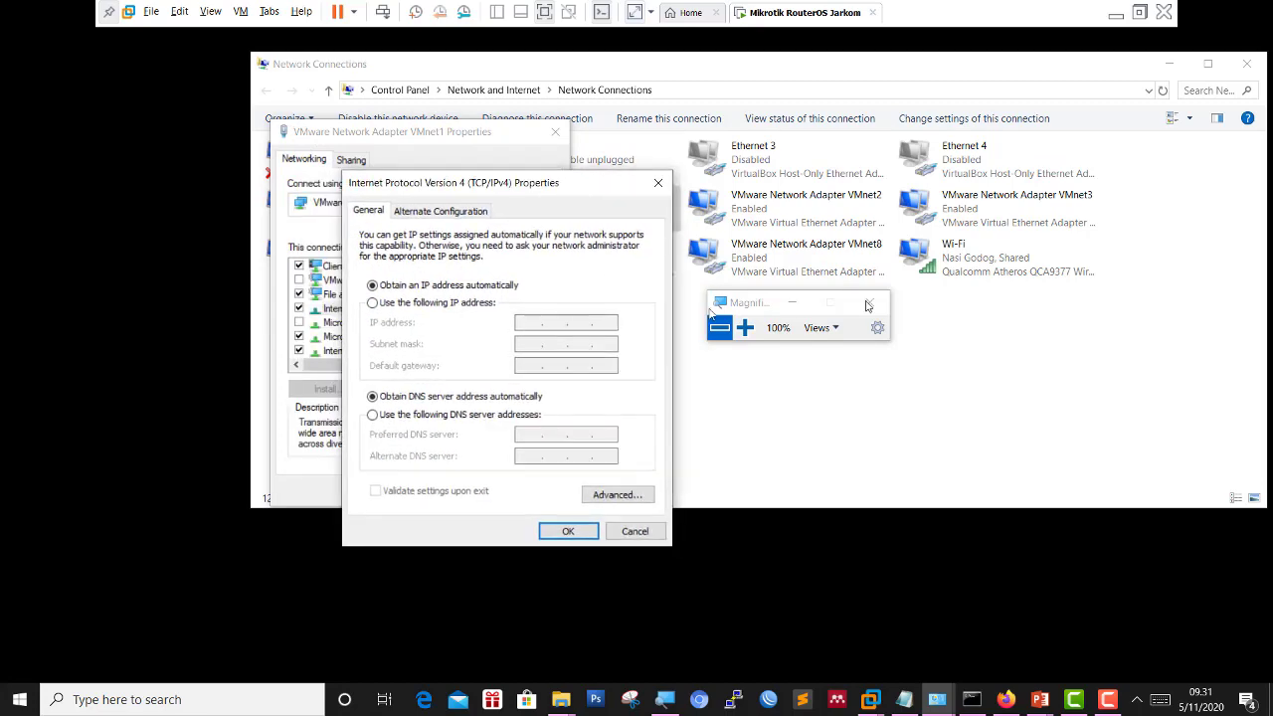
left_click(745, 327)
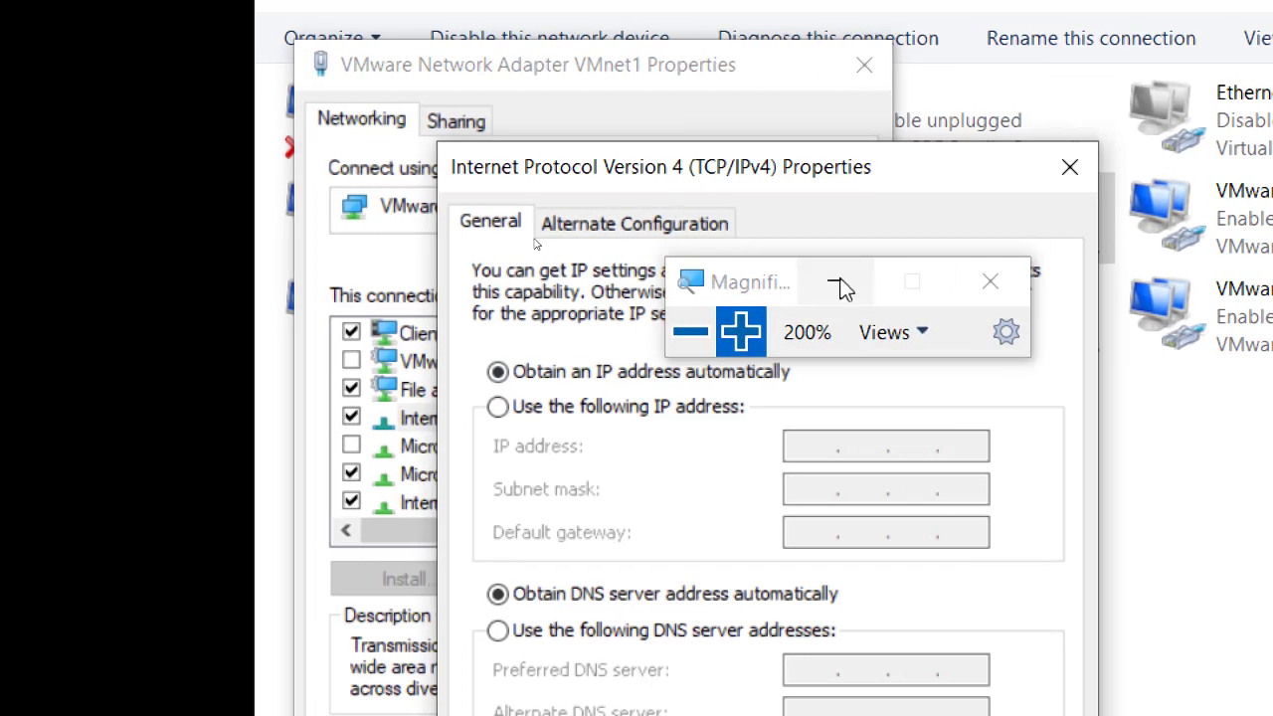
left_click_drag(756, 289, 958, 125)
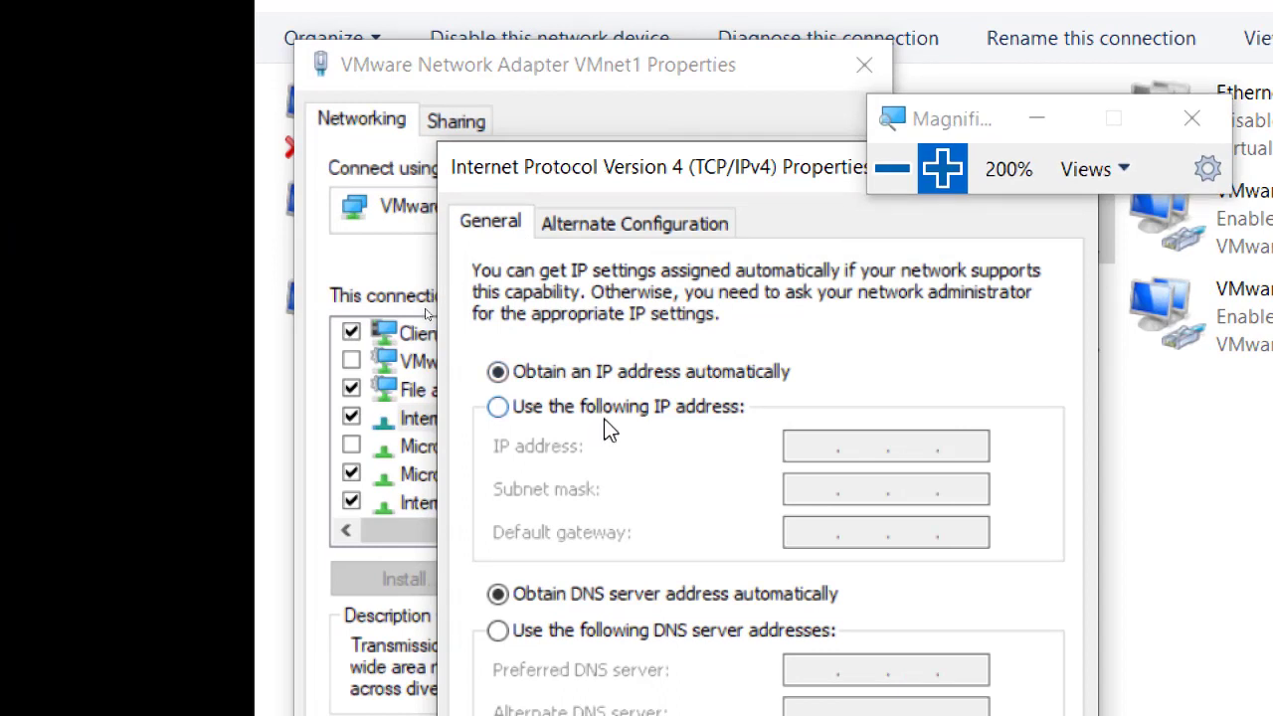
Set static IP 192.168.88.2 with mask 255.255.255.0, then confirm and close the adapter properties.
left_click(731, 409)
left_click(829, 450)
type("192 . 168 . ")
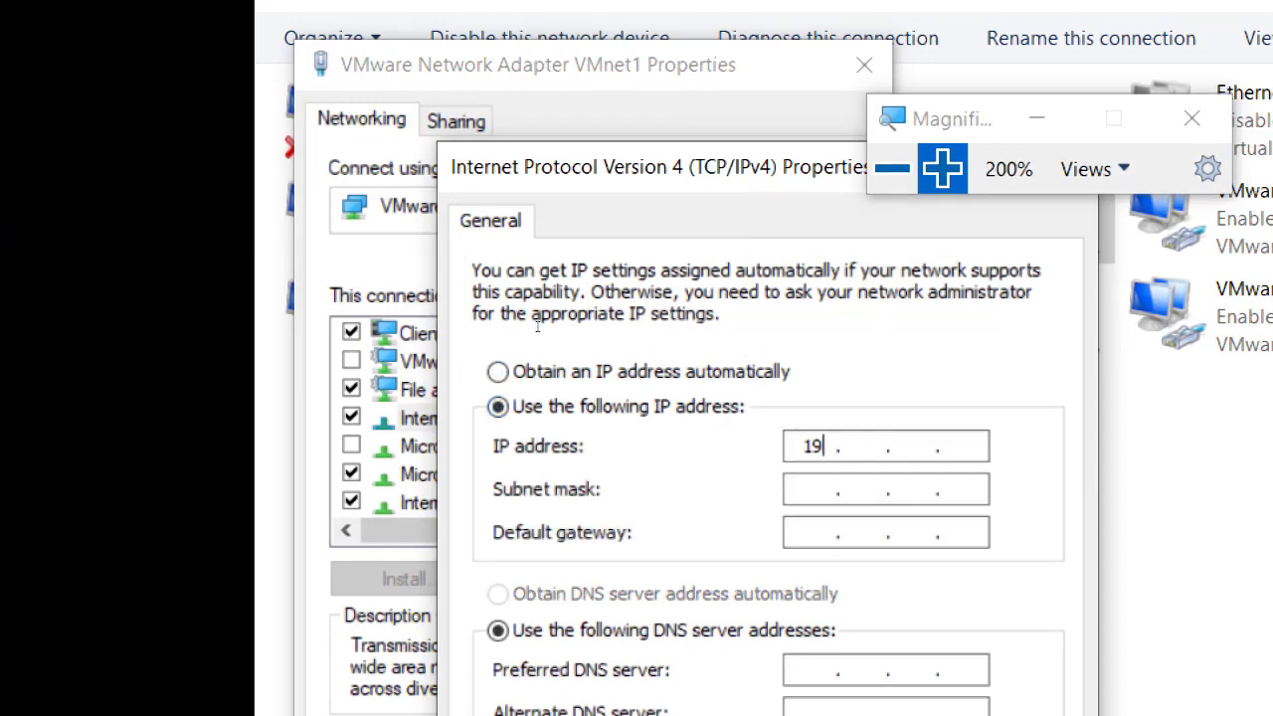
type("88")
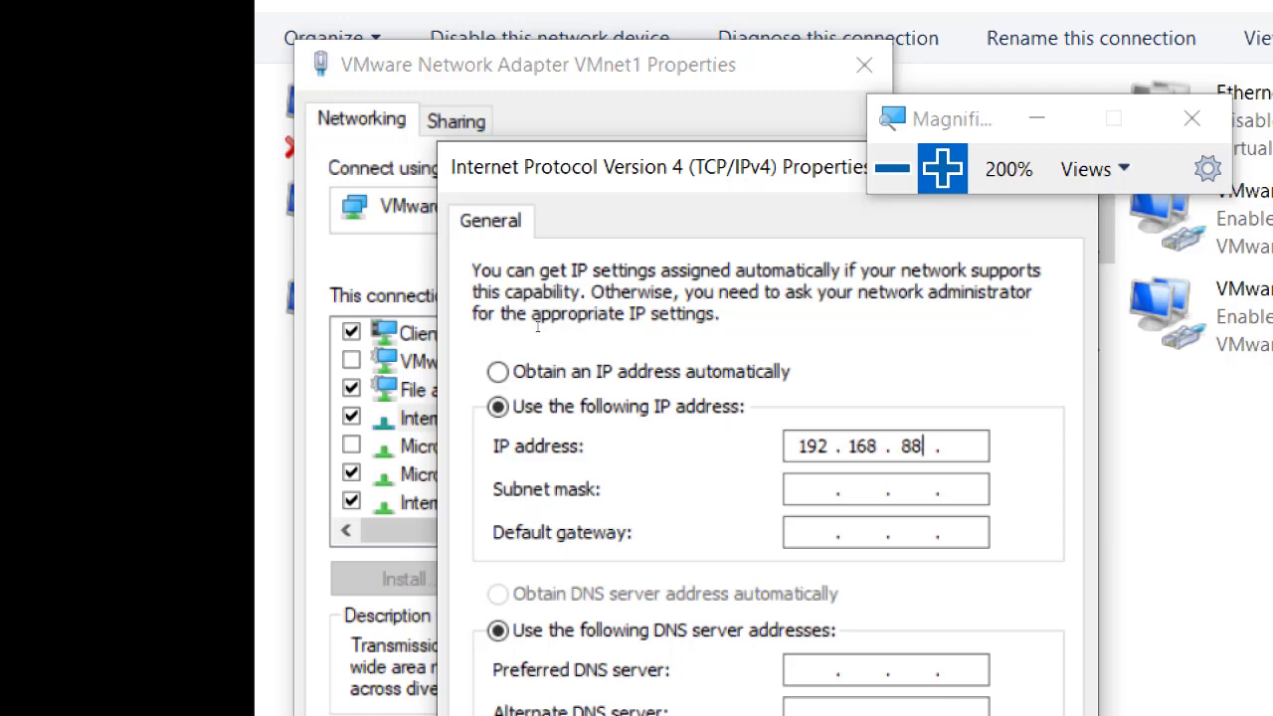
key("Tab")
type("2")
key("Tab")
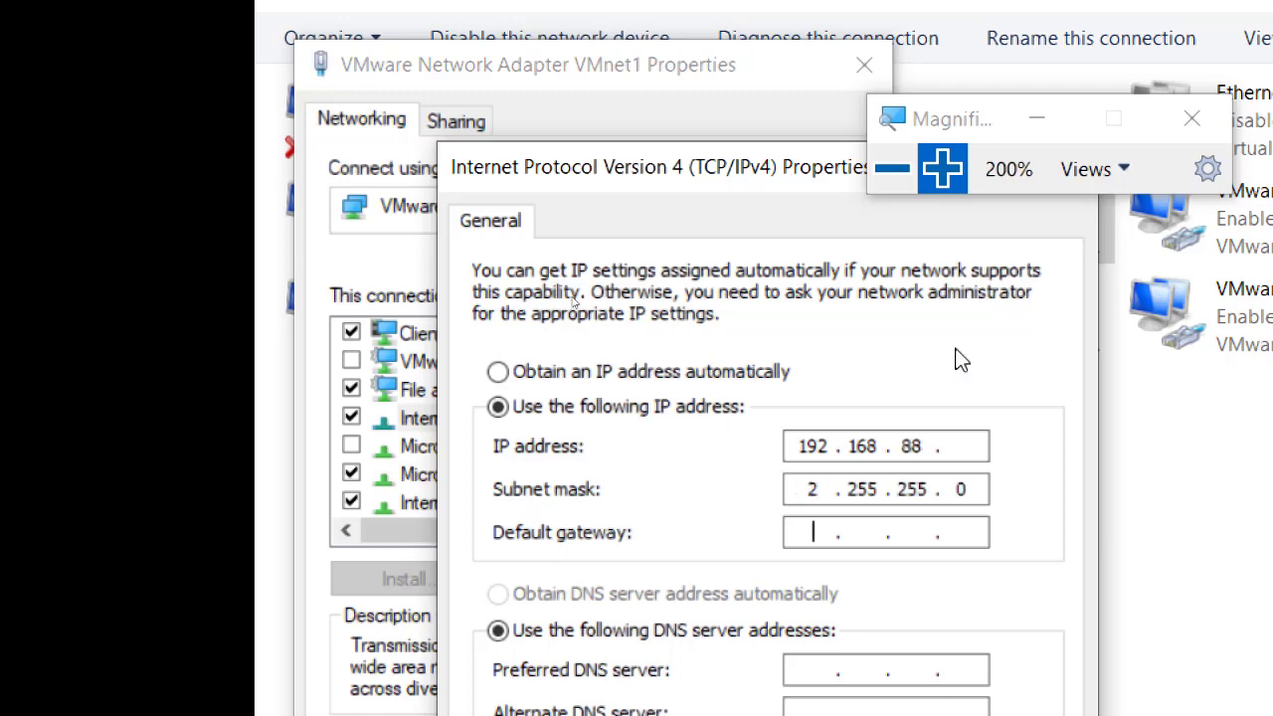
left_click(817, 489)
type("55")
left_click(969, 446)
type("2")
left_click(892, 169)
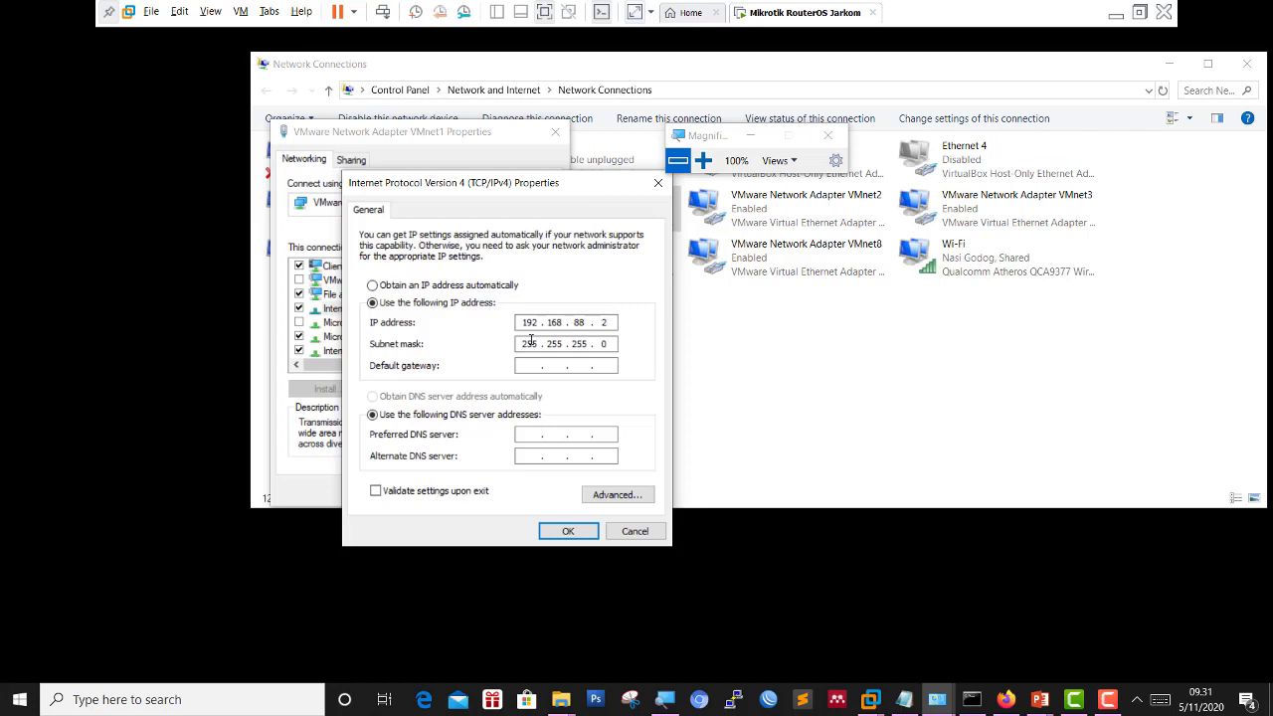
left_click(567, 531)
left_click(477, 491)
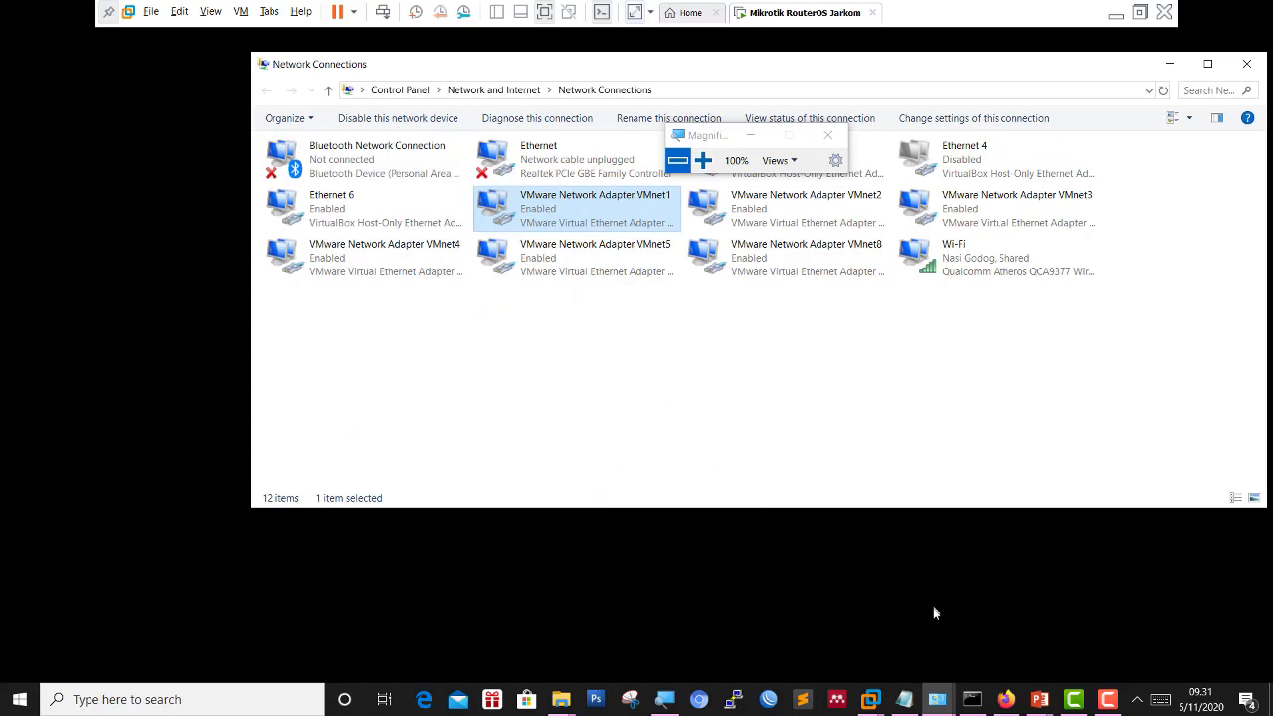
Bring WinBox forward, look through the listed neighbours and select the router at 192.168.88.1.
left_click(769, 699)
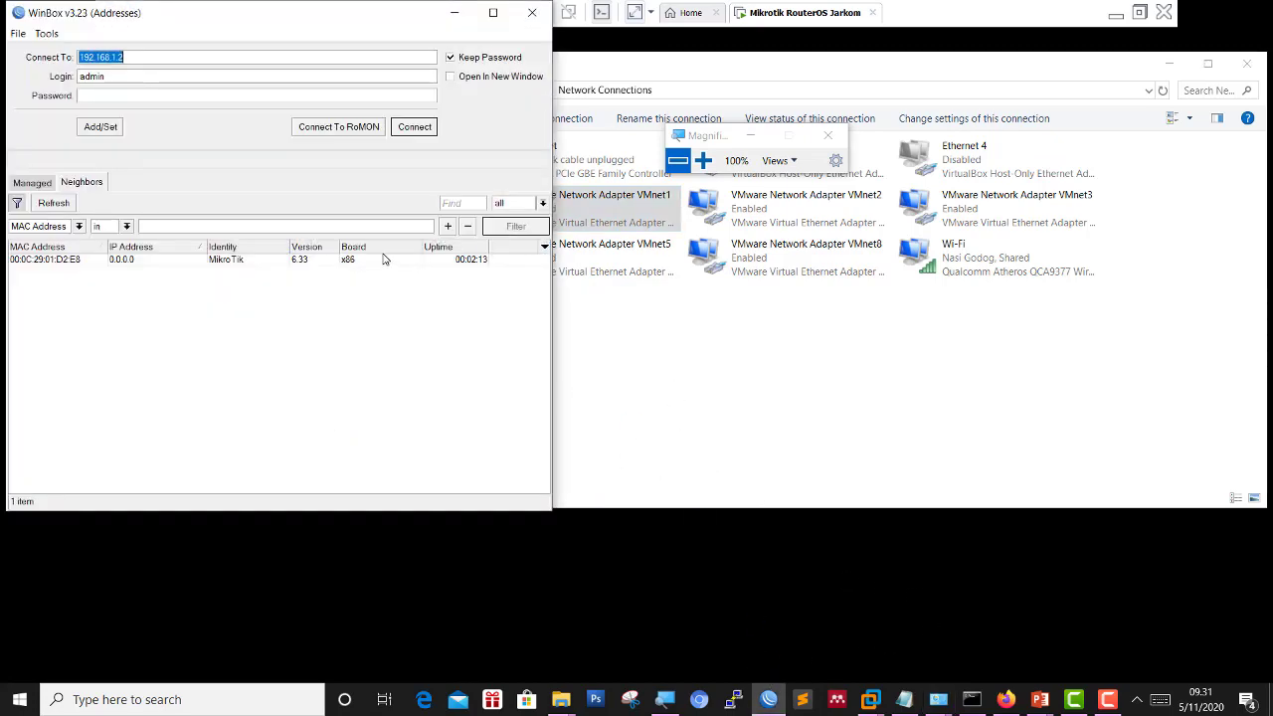
left_click_drag(195, 17, 943, 62)
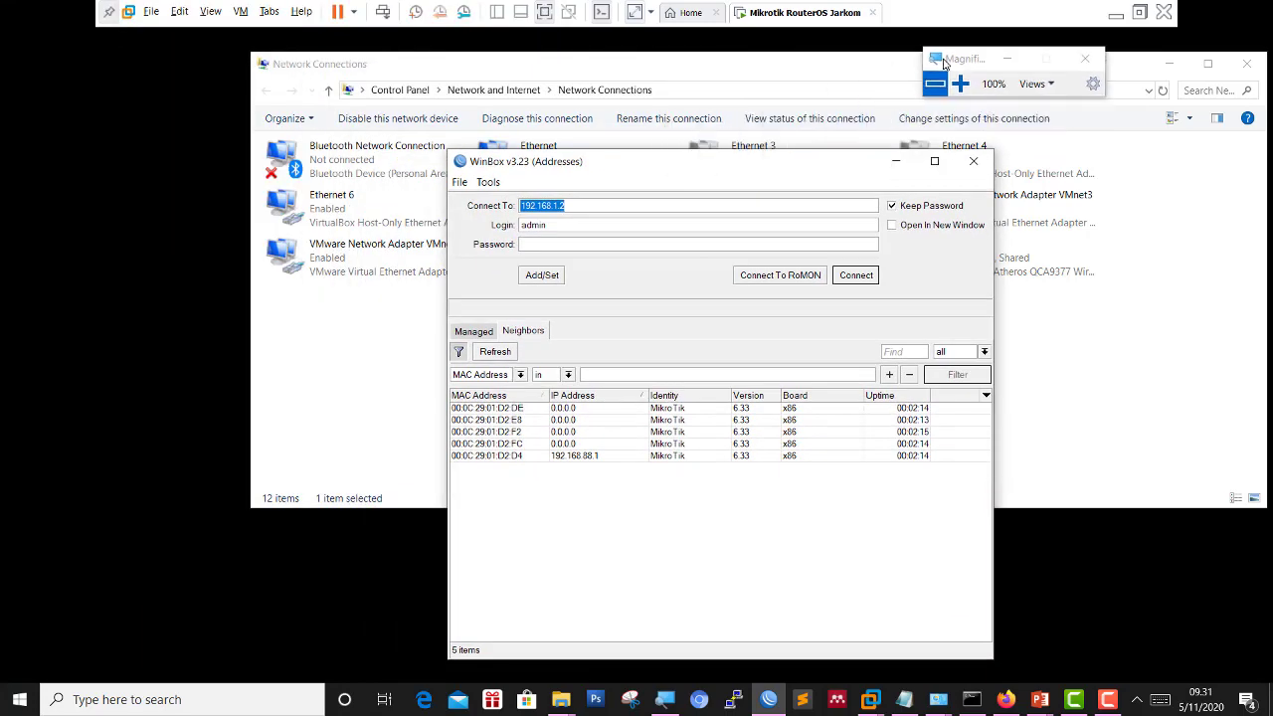
left_click(960, 84)
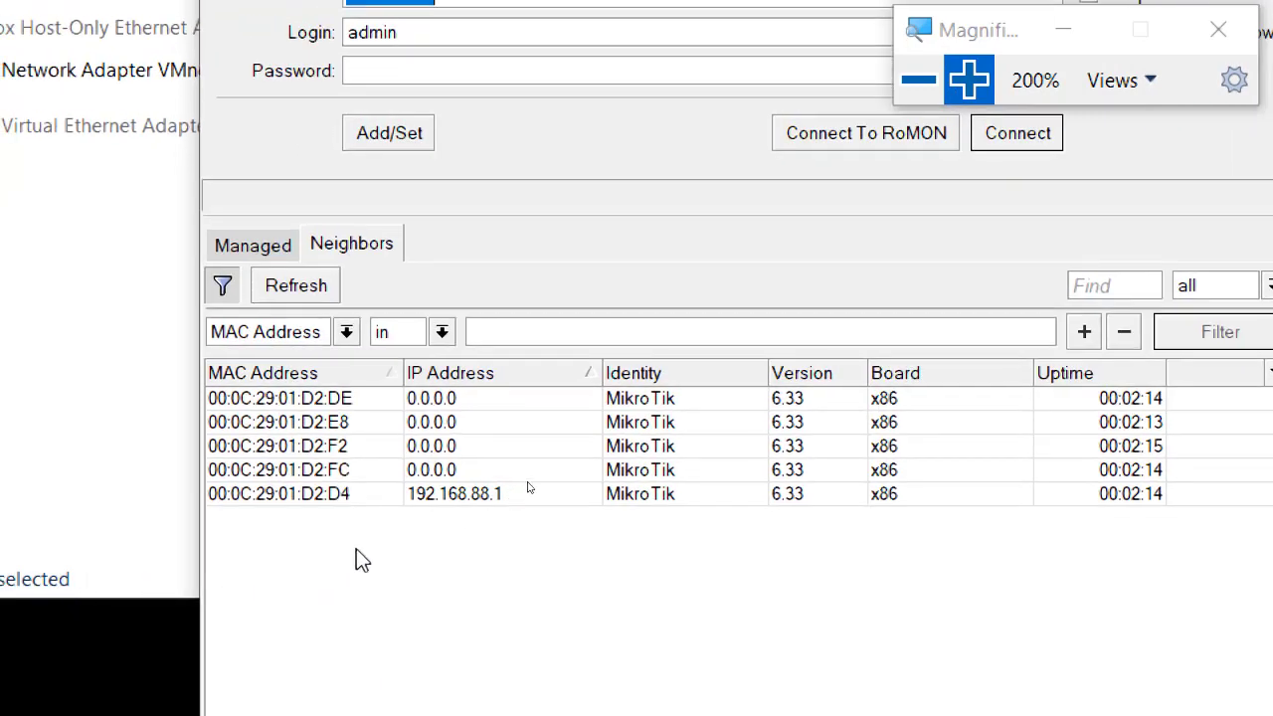
left_click(497, 493)
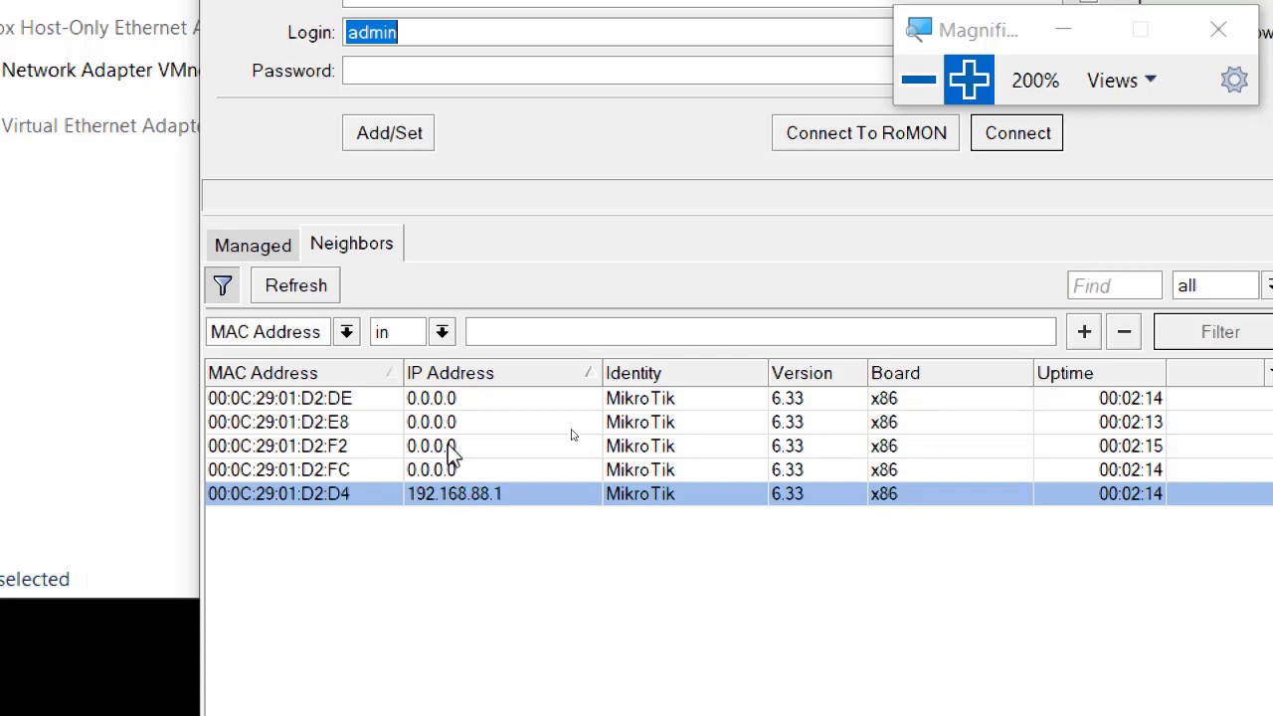
left_click(478, 470)
left_click(486, 424)
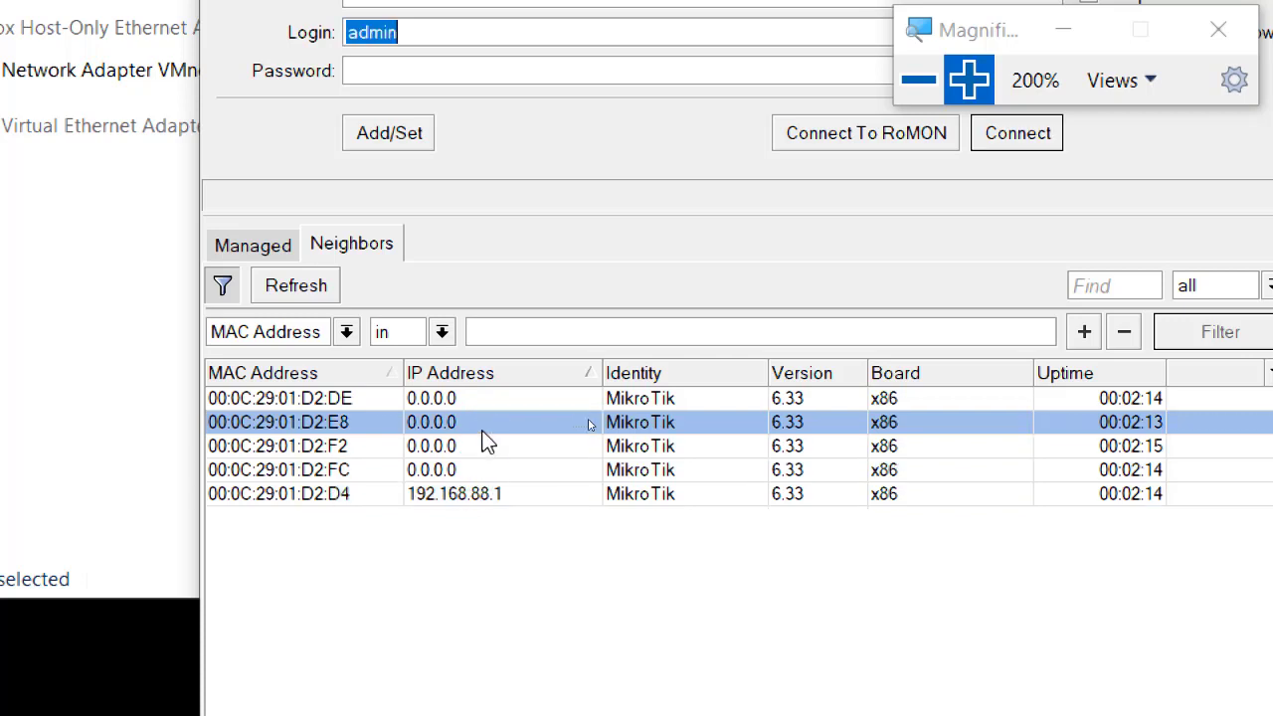
left_click(597, 442)
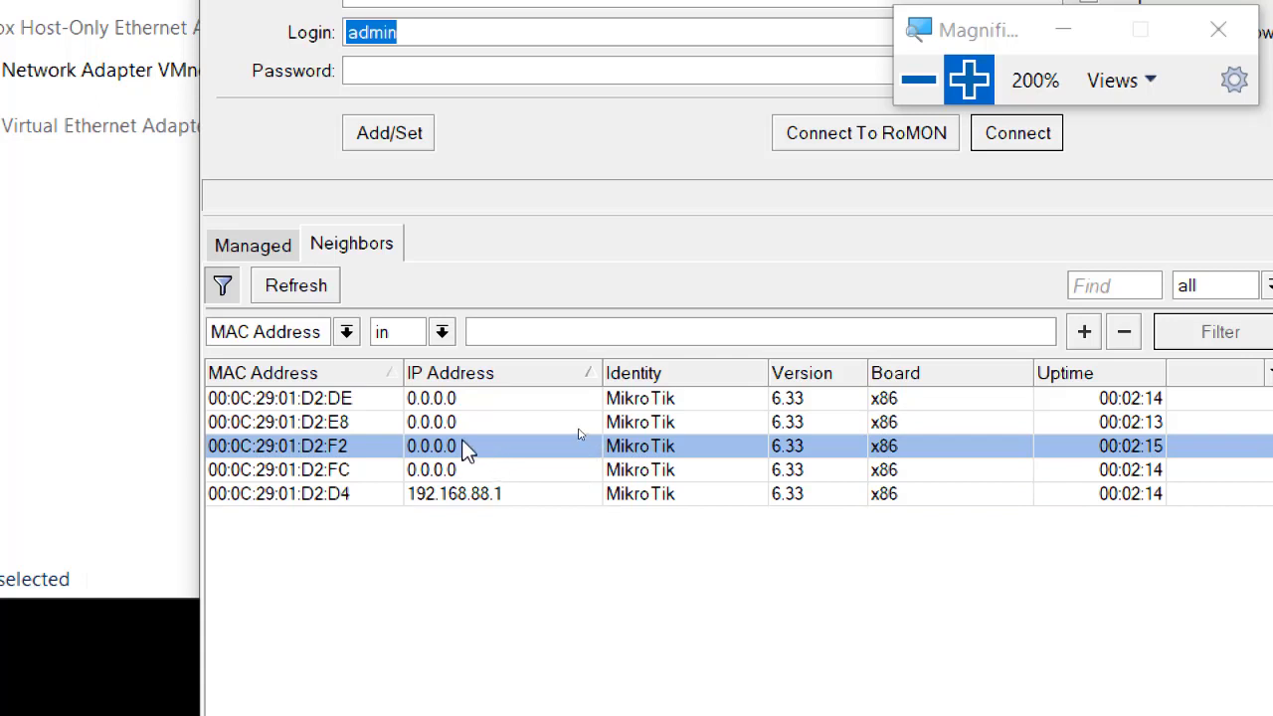
left_click(454, 494)
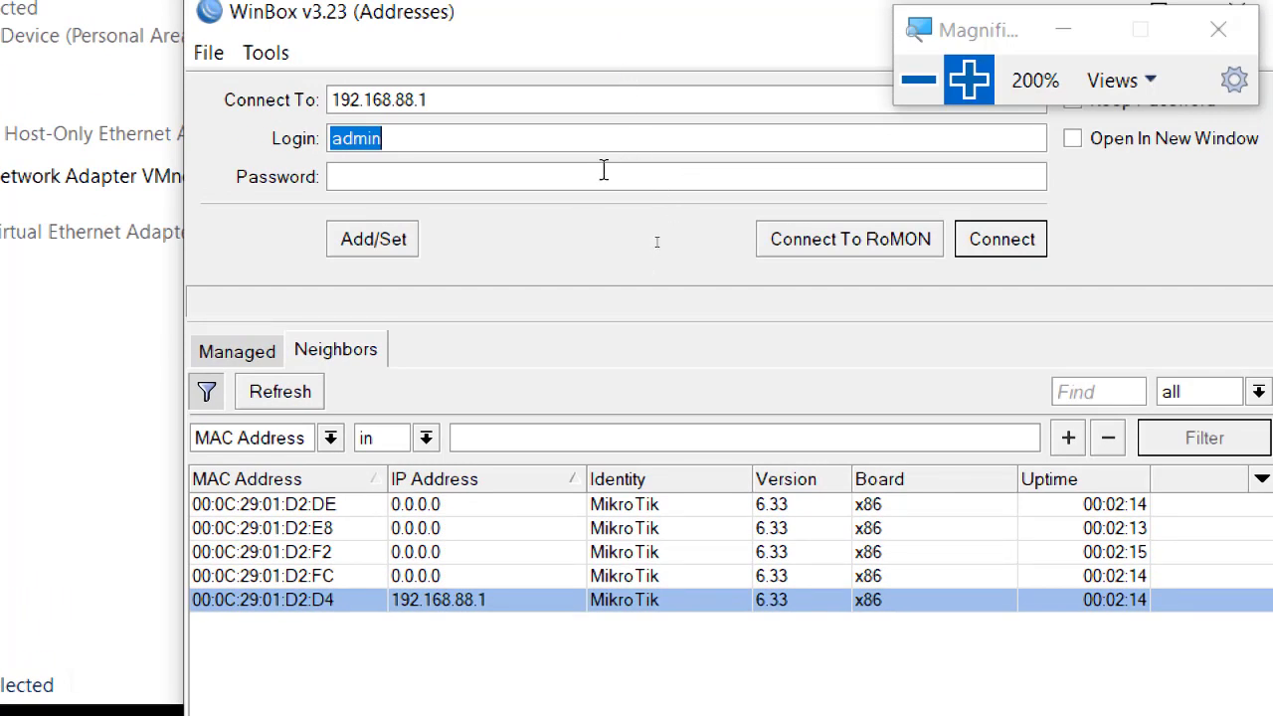
Load the 192.168.88.1 neighbour's MAC address 00:0C:29:01:D2:D4 as the connection target.
left_click(466, 99)
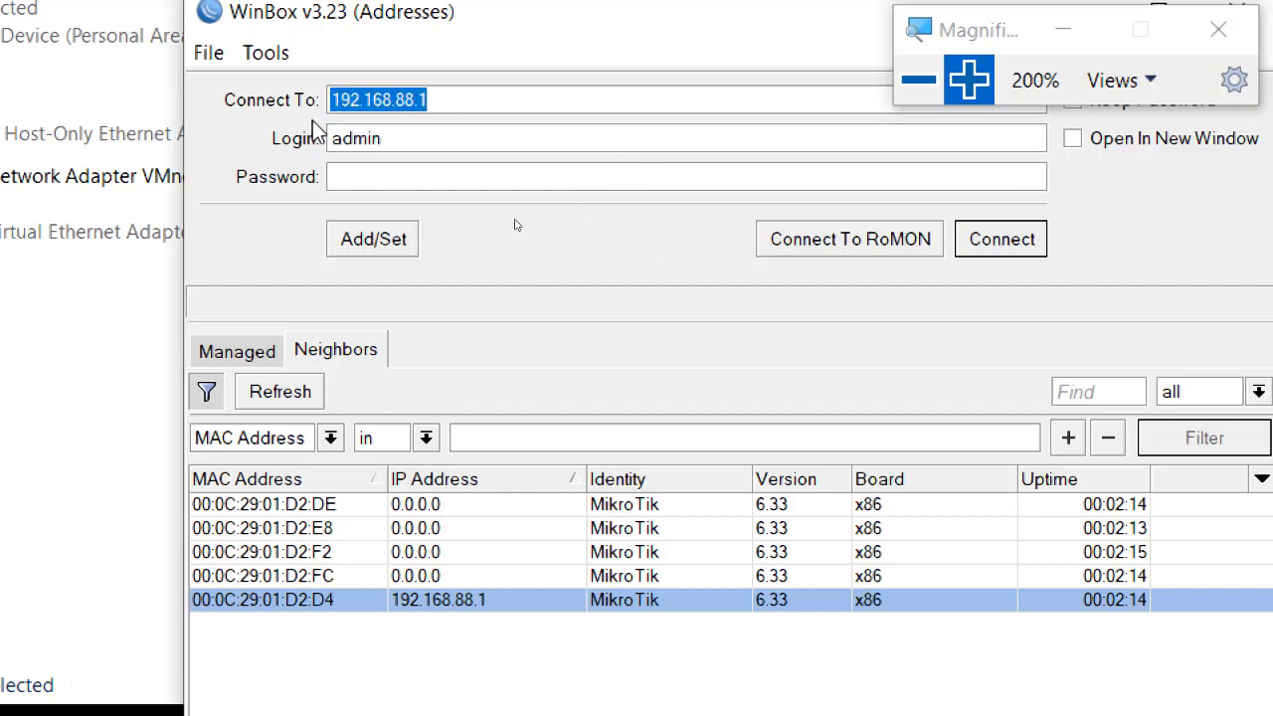
left_click(272, 606)
left_click(271, 607)
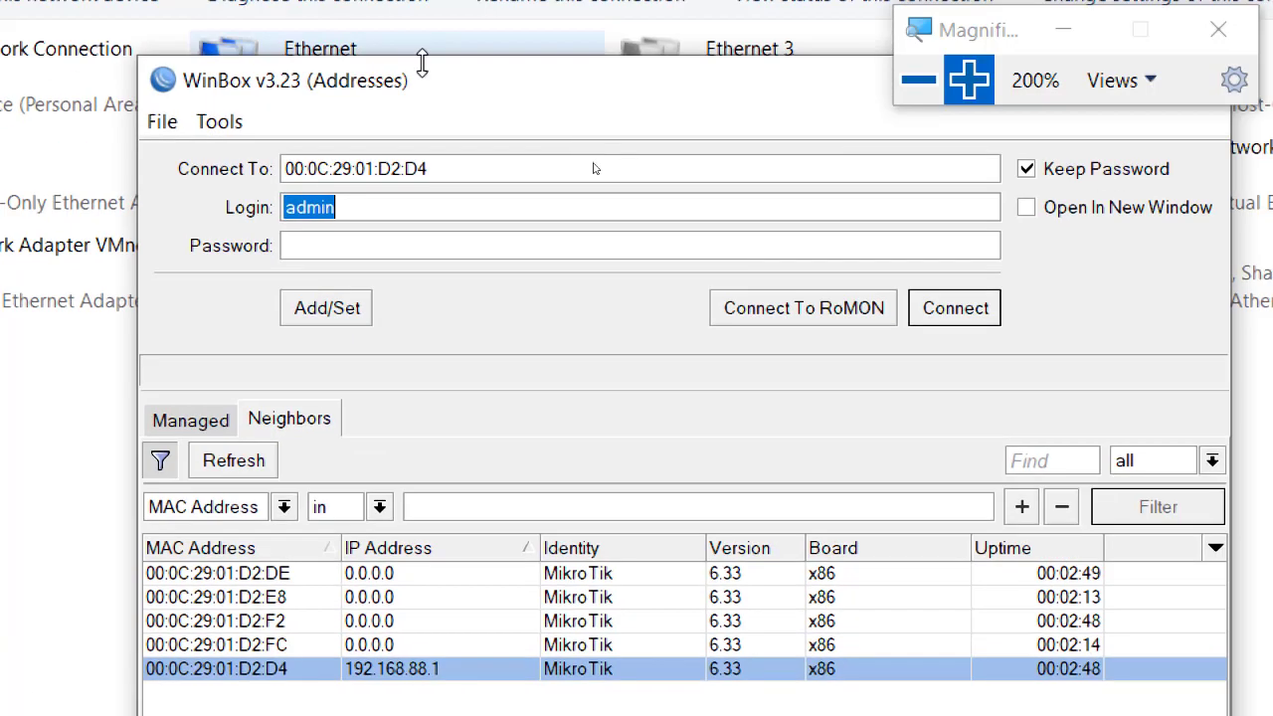
left_click(499, 60)
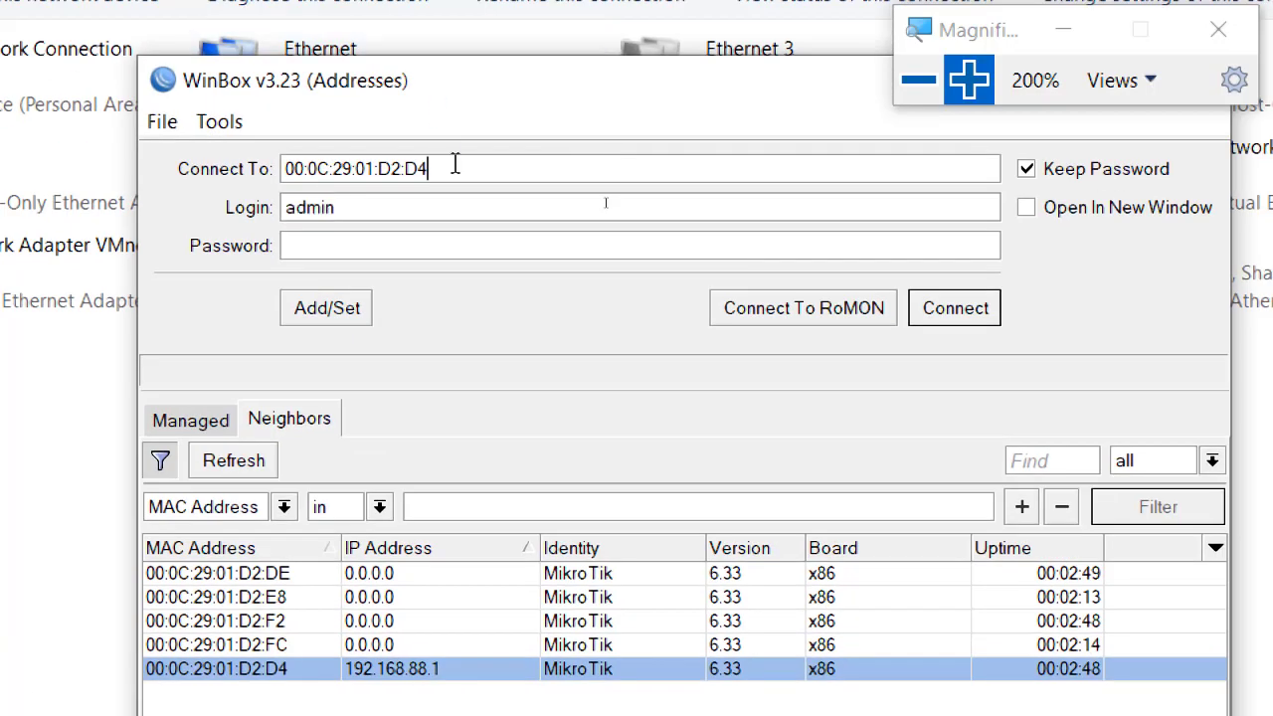
left_click_drag(498, 60, 360, 63)
left_click(201, 435)
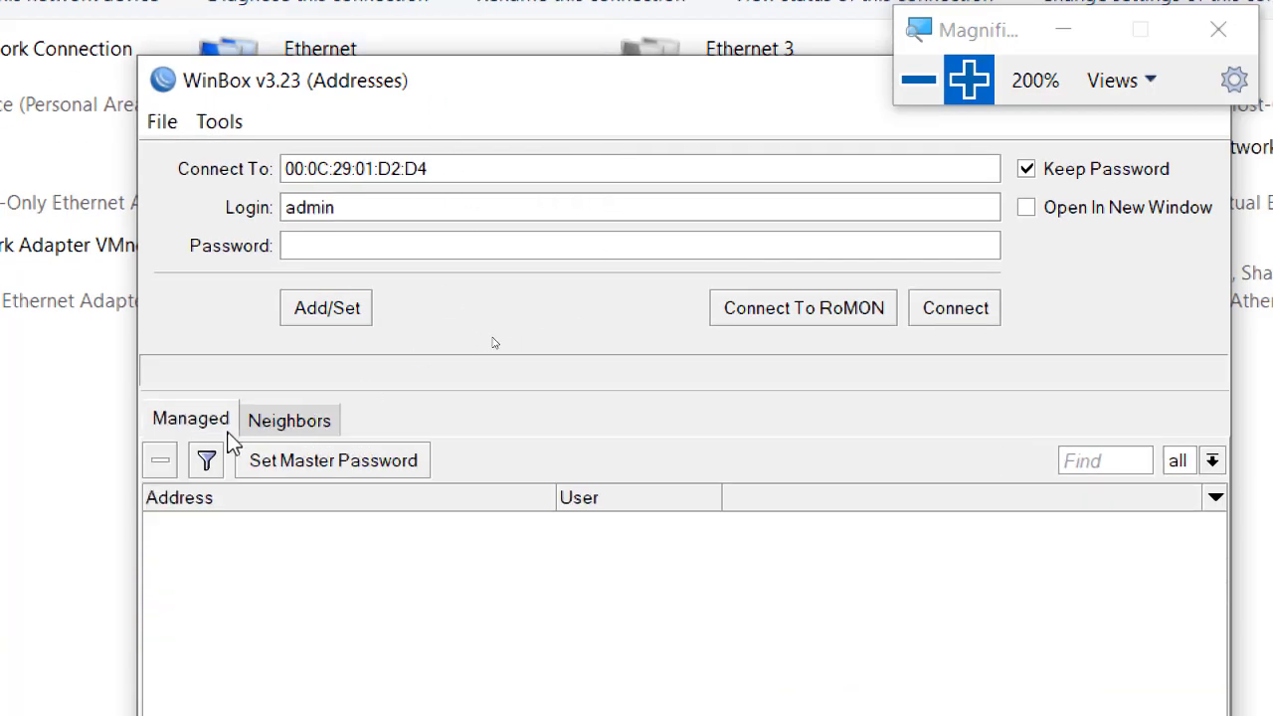
left_click(292, 427)
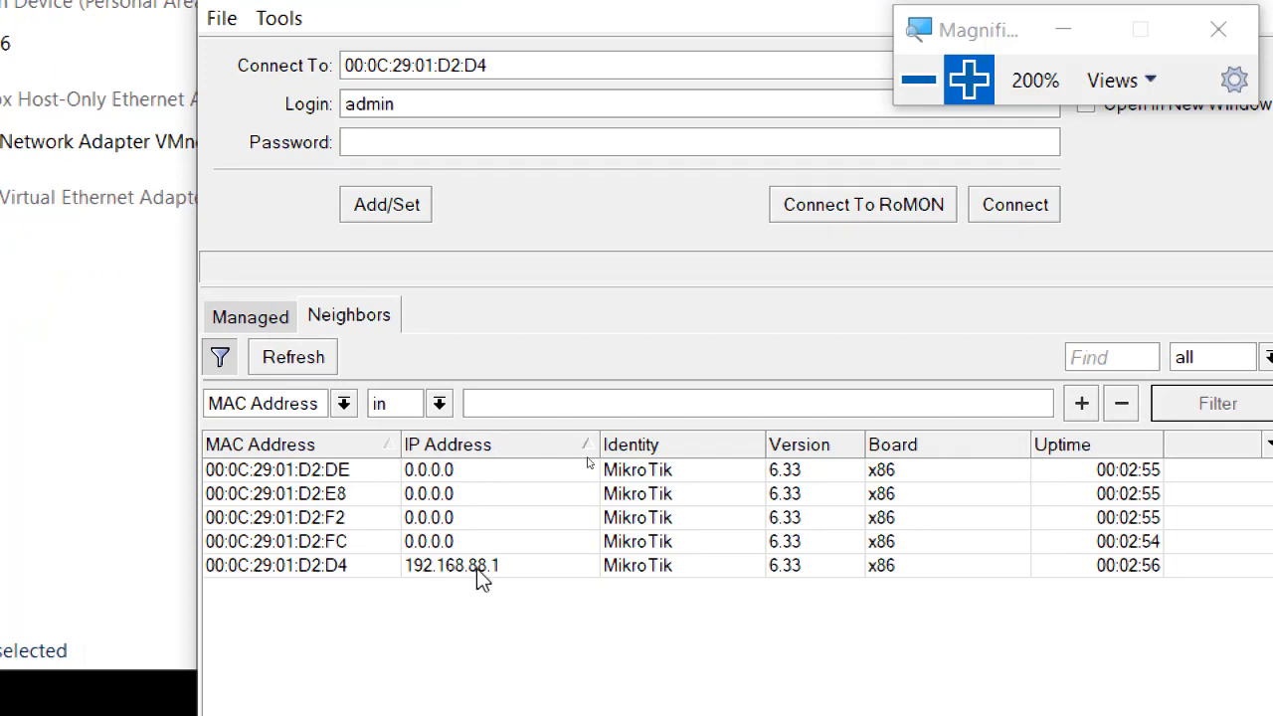
left_click(316, 574)
double_click(316, 565)
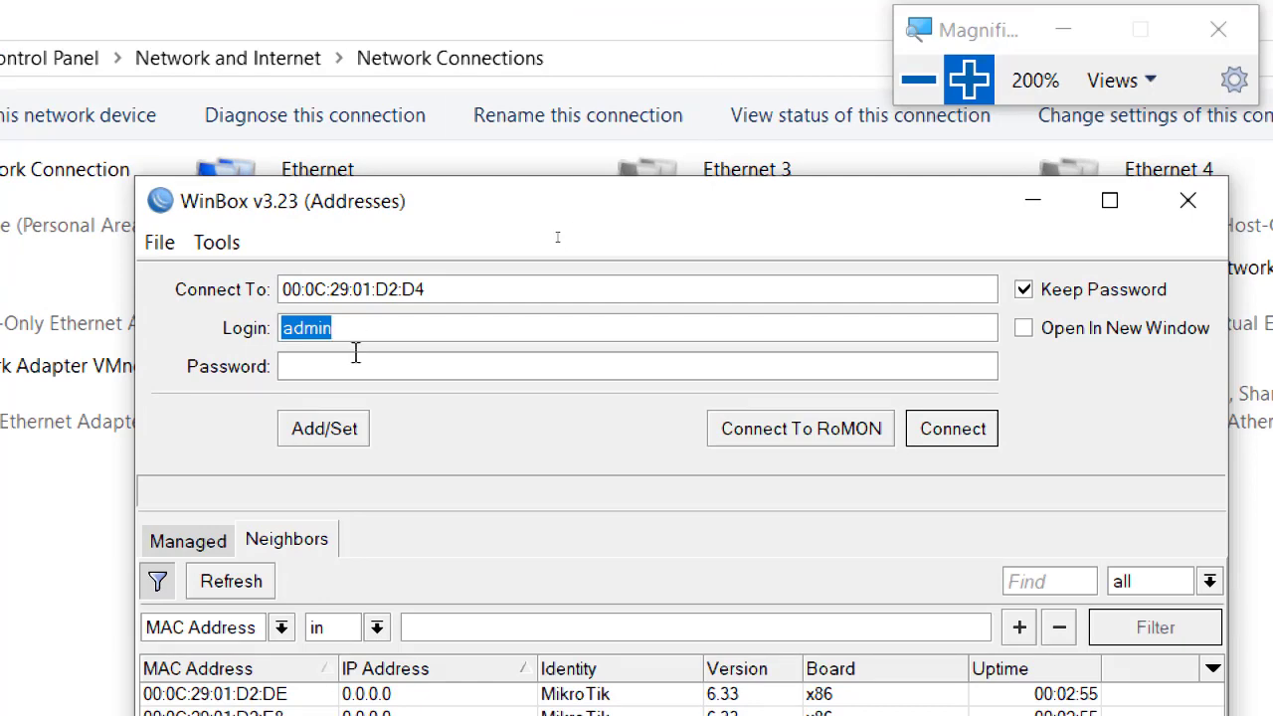
Connect with the empty password, dismiss the licence notice and switch to Firefox.
left_click(356, 340)
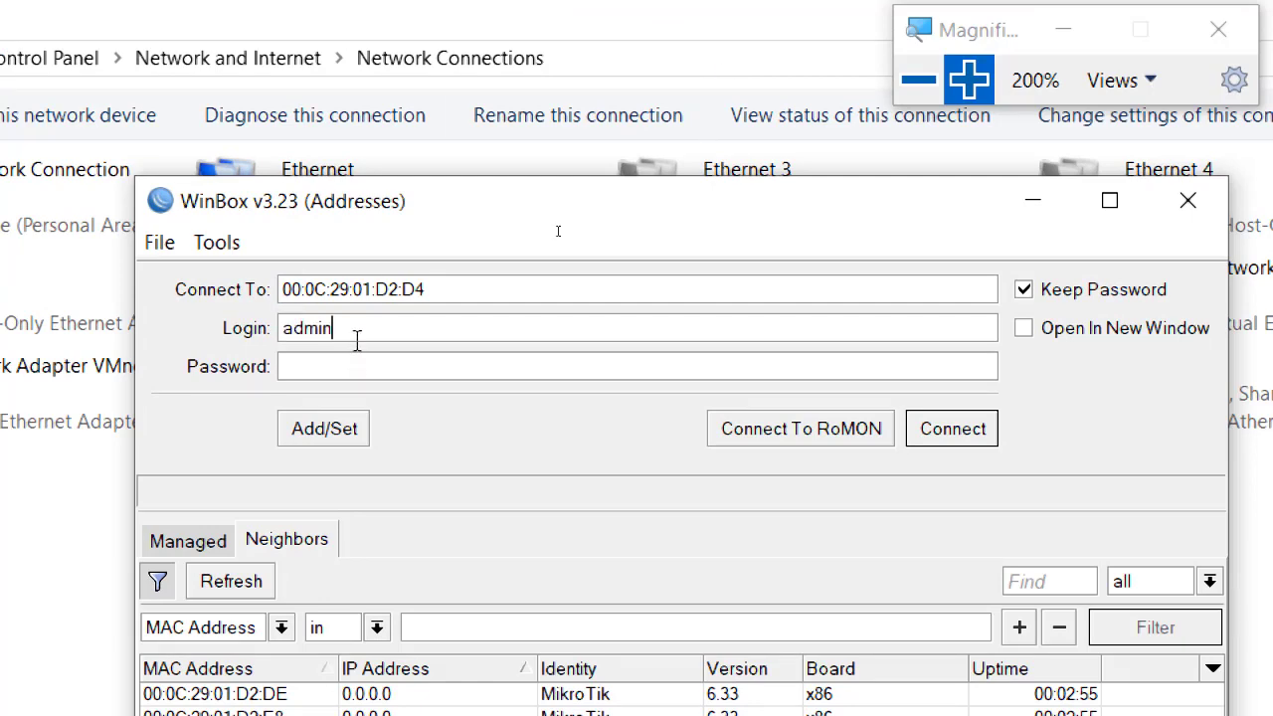
left_click(371, 372)
left_click(953, 428)
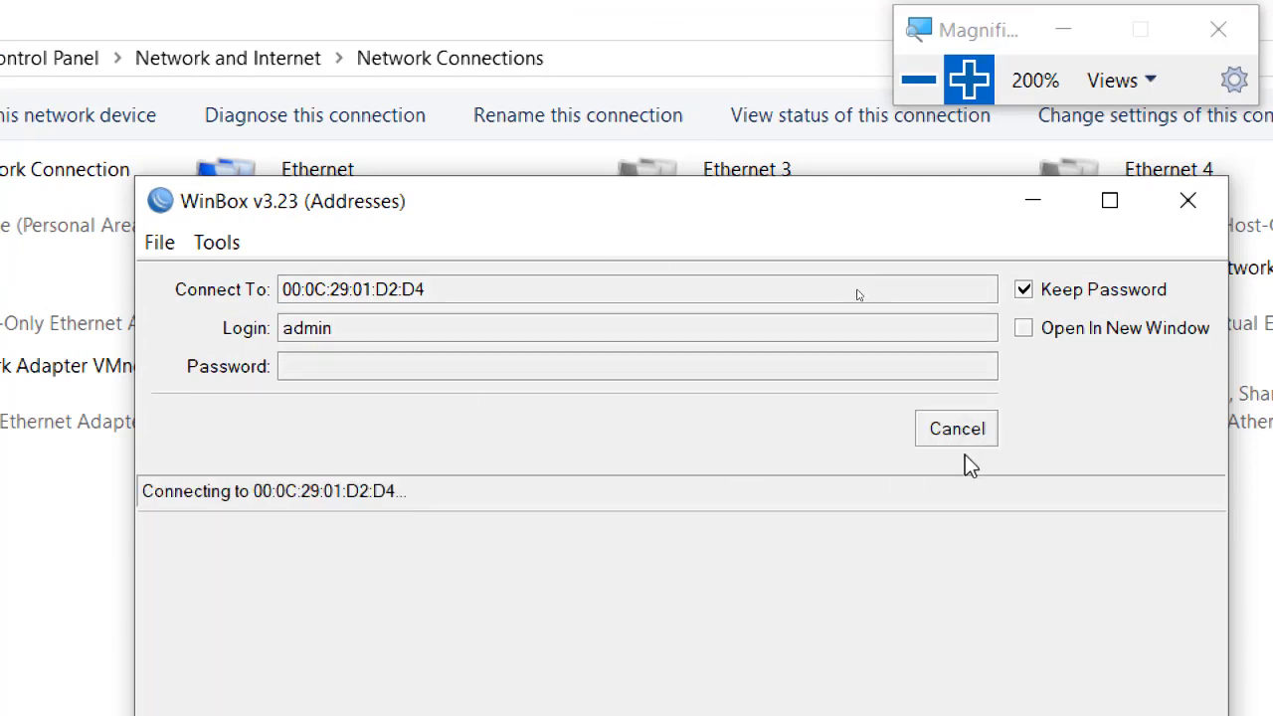
left_click(924, 88)
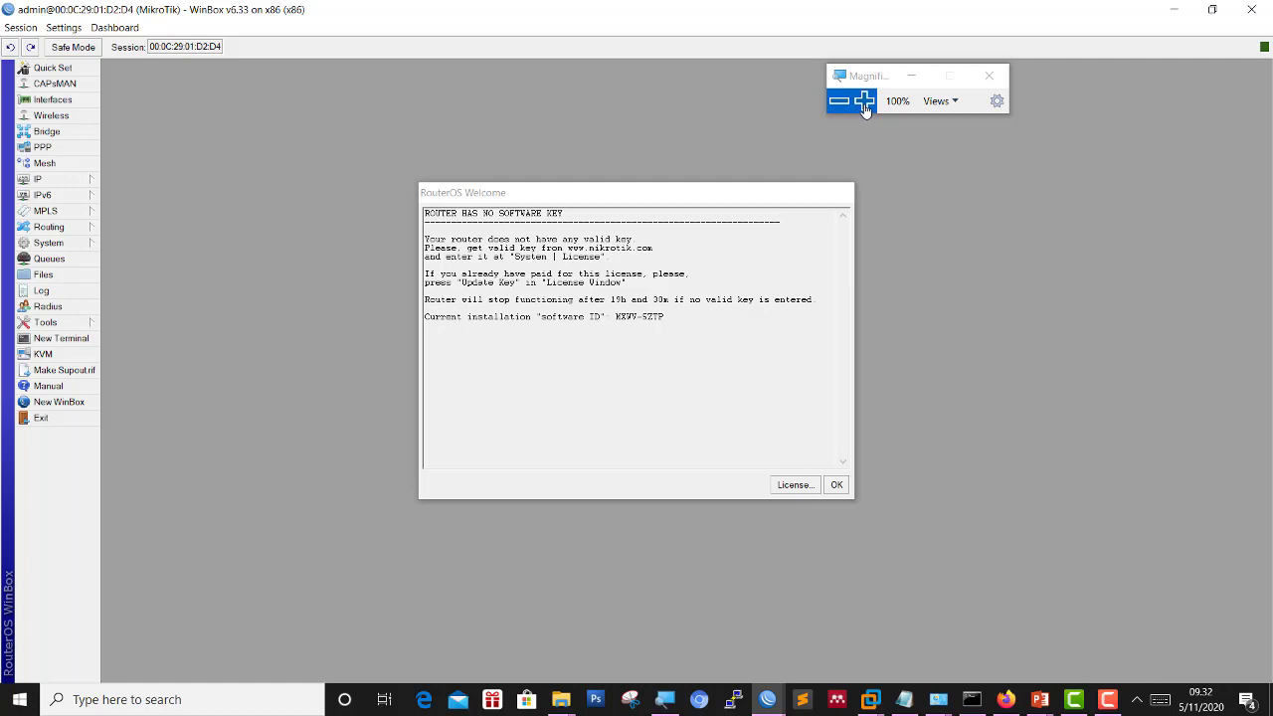
left_click(833, 486)
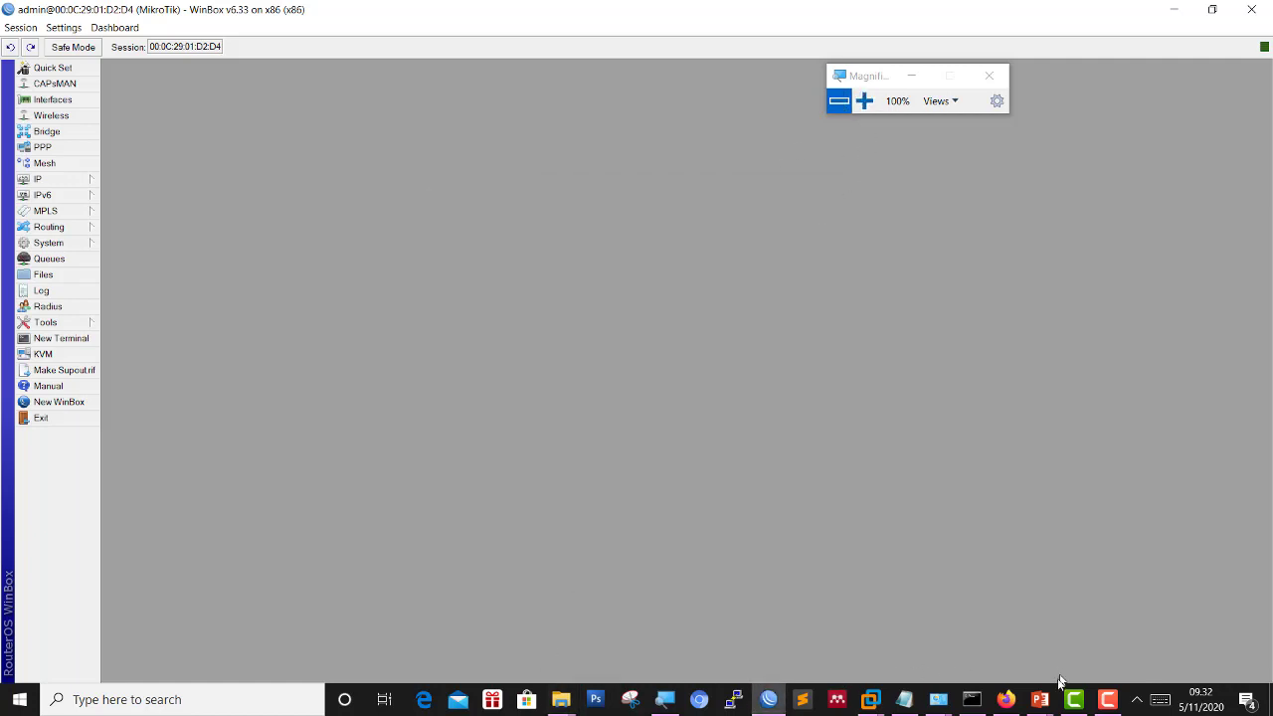
left_click(1006, 699)
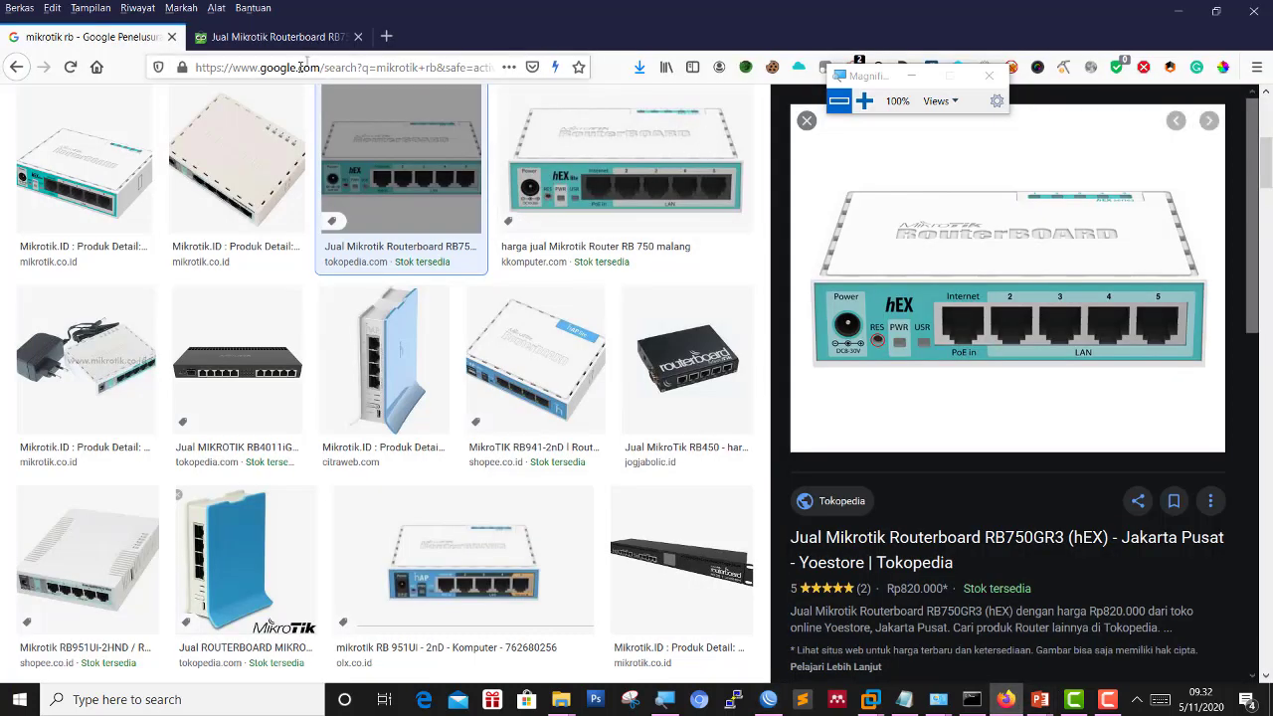
Load the router's WebFig page by entering 192.168.88.1 in a new Firefox tab.
left_click(387, 36)
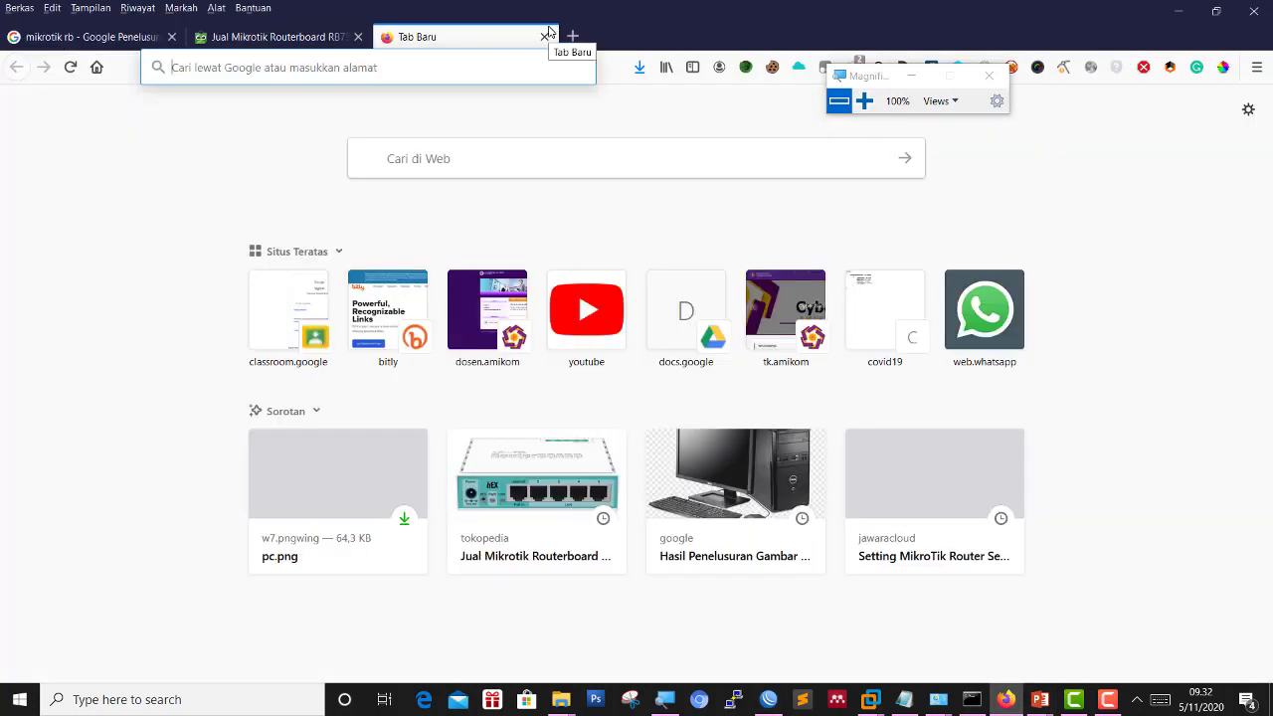
type("192.168.")
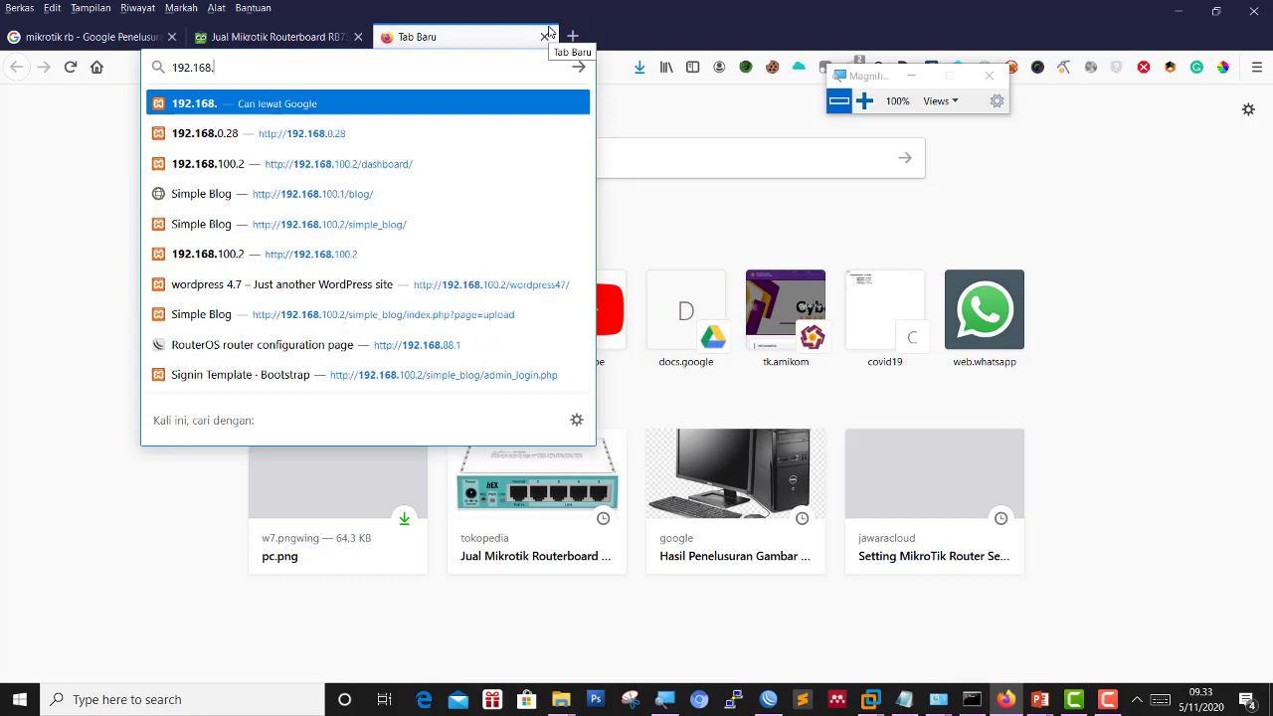
type("88.1")
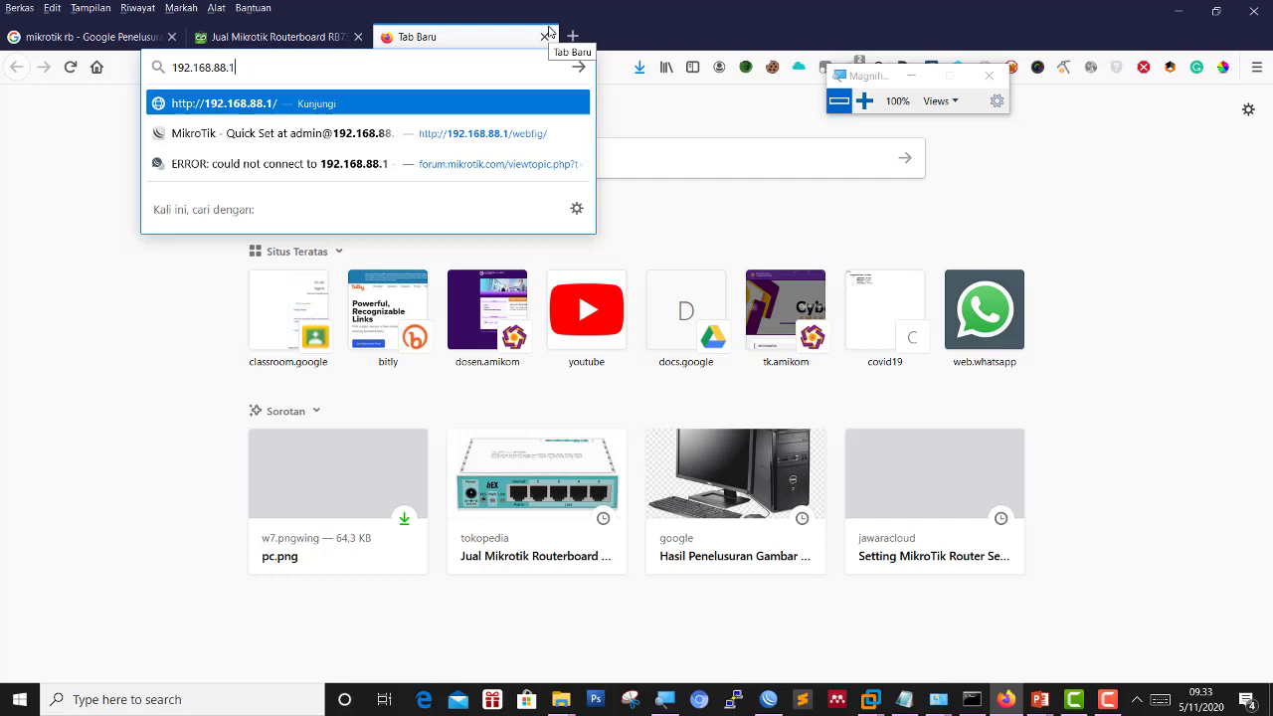
key("Return")
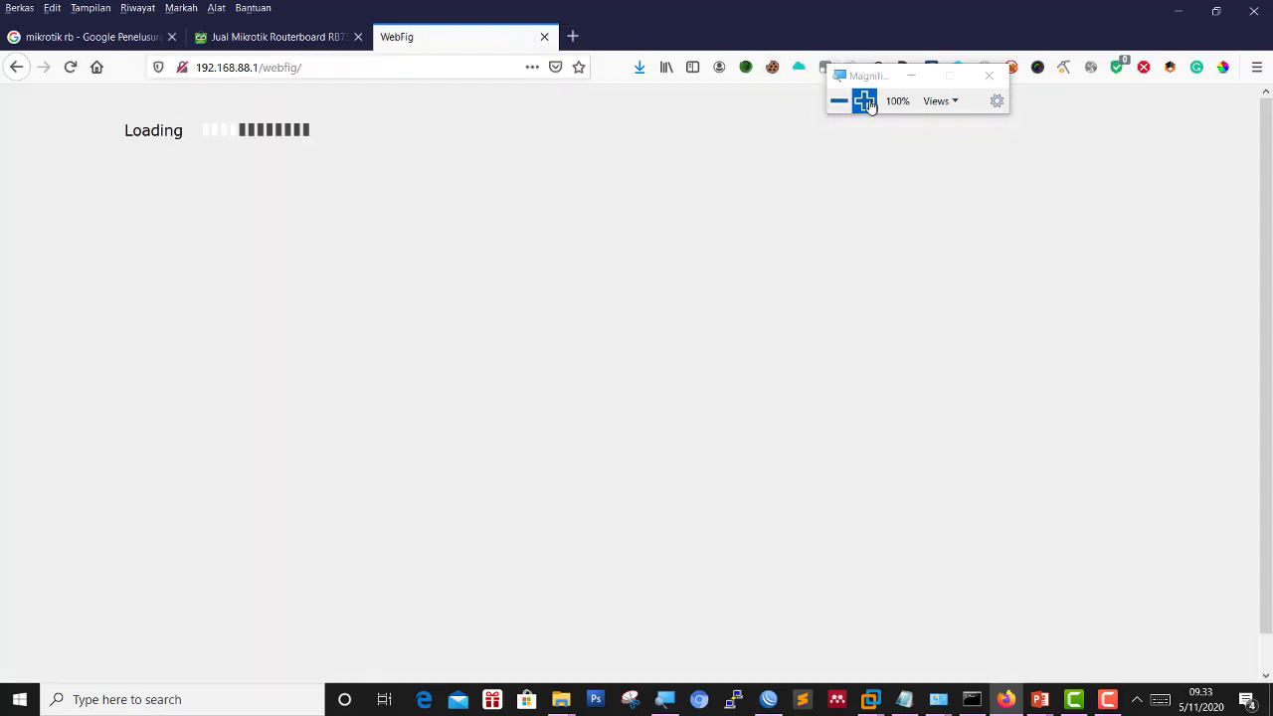
left_click(865, 101)
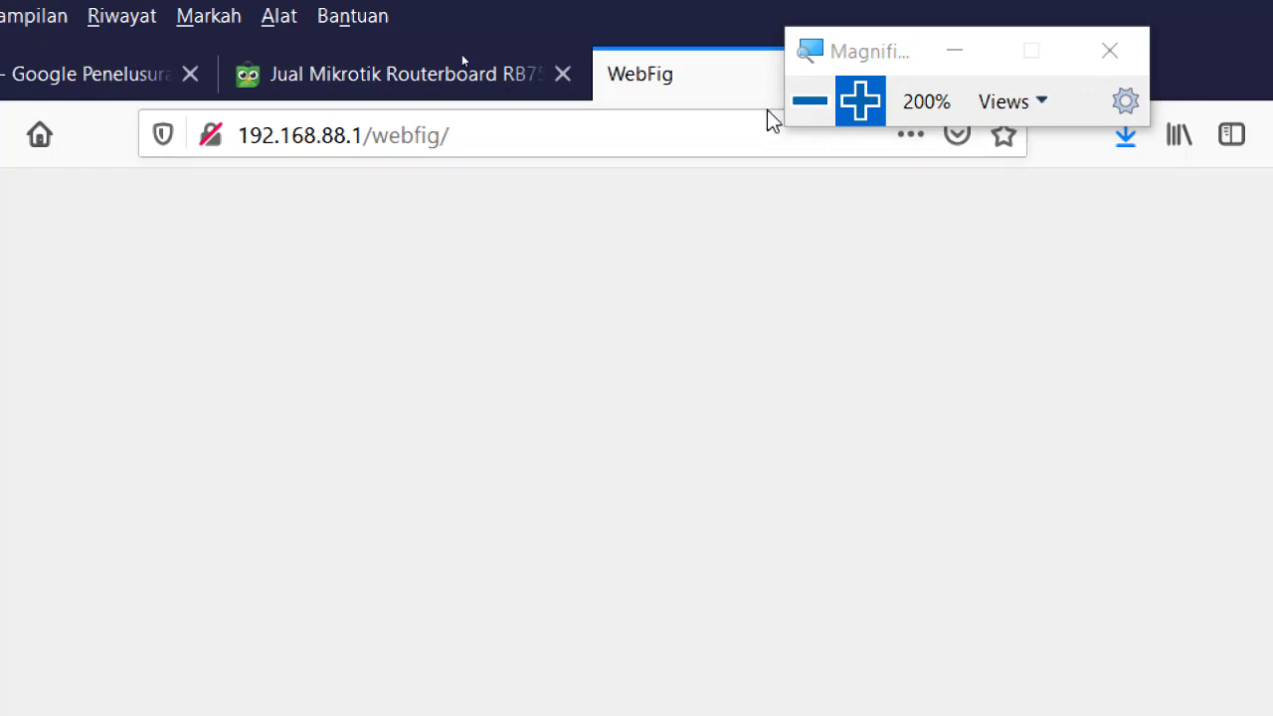
left_click(809, 100)
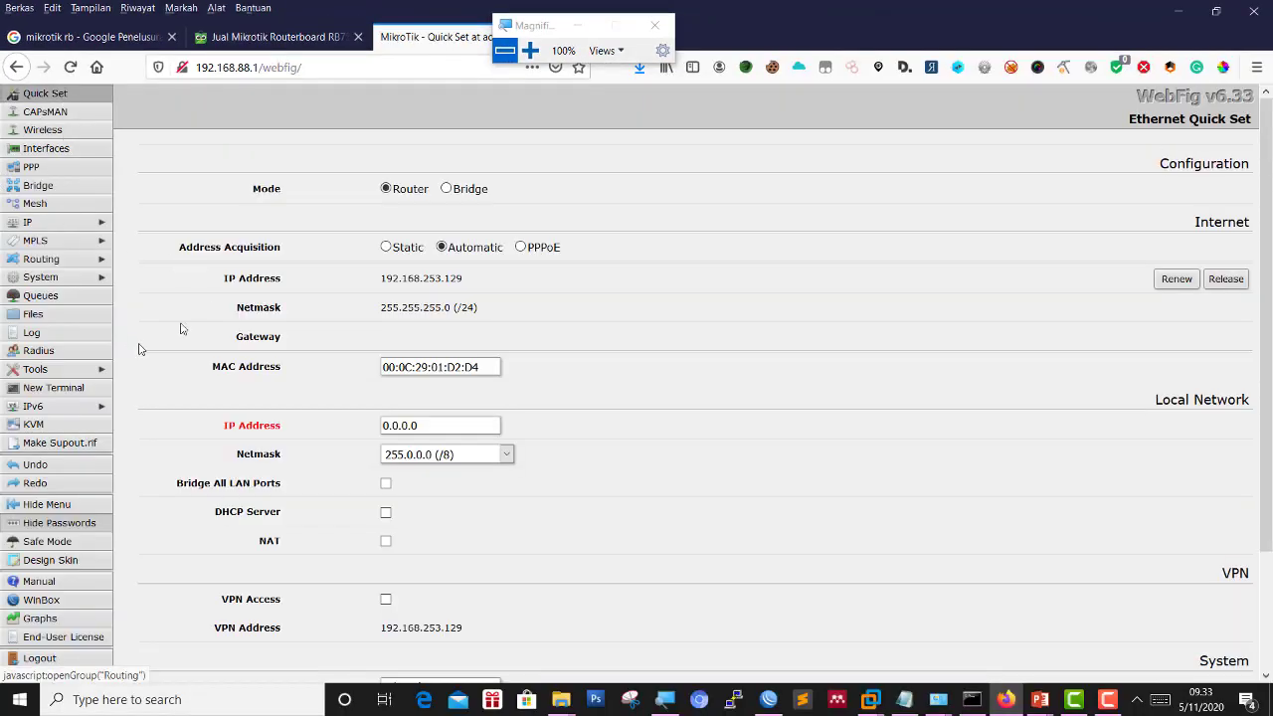
left_click(505, 26)
left_click(535, 17)
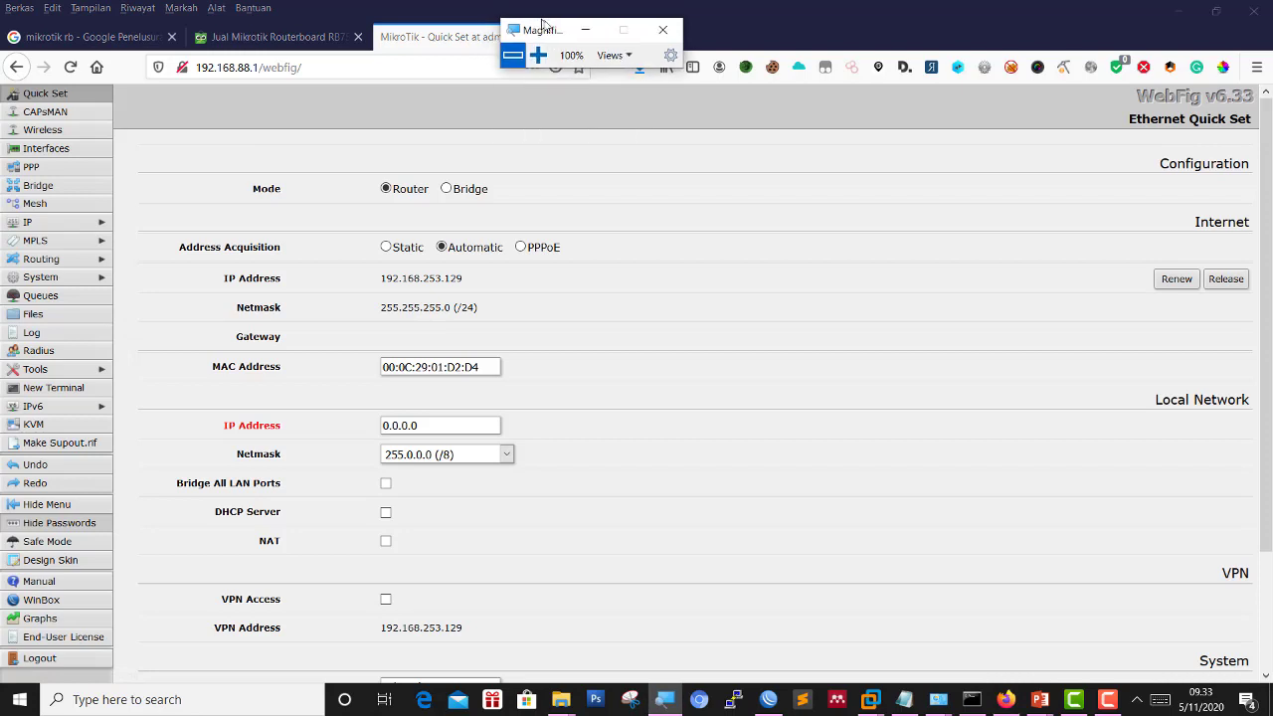
left_click_drag(535, 17, 686, 8)
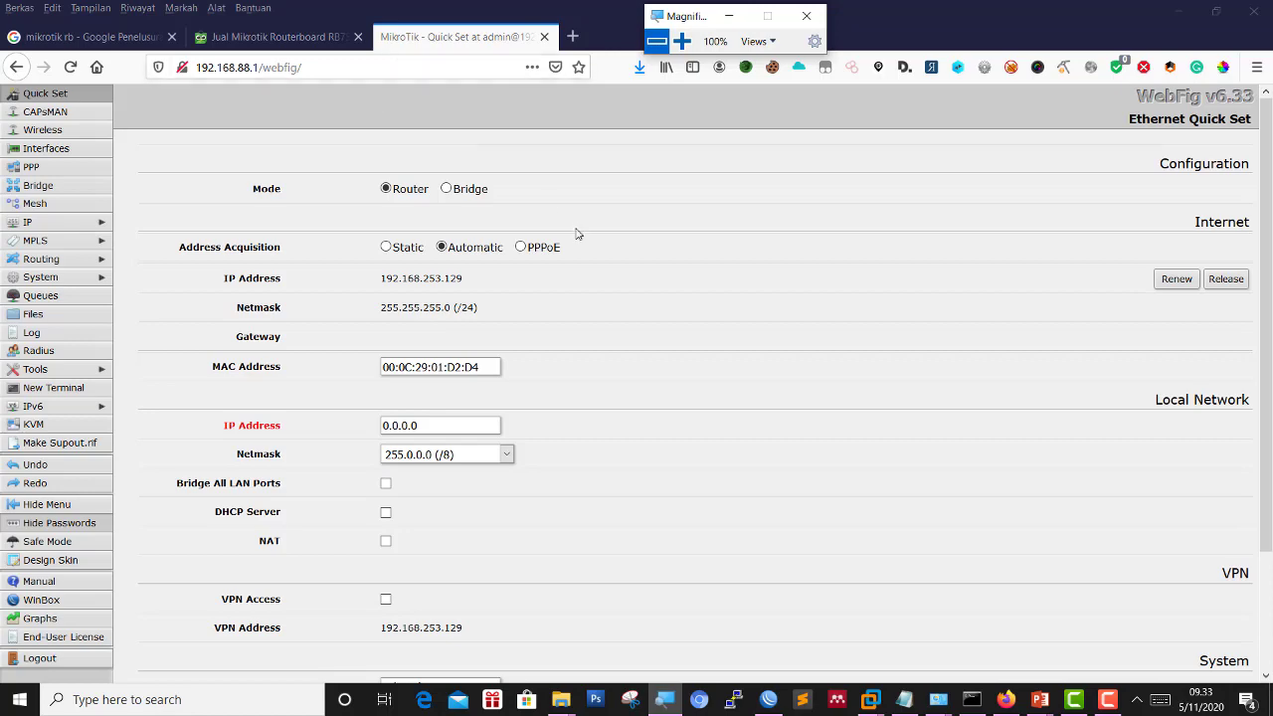
left_click(801, 213)
key("alt+Tab")
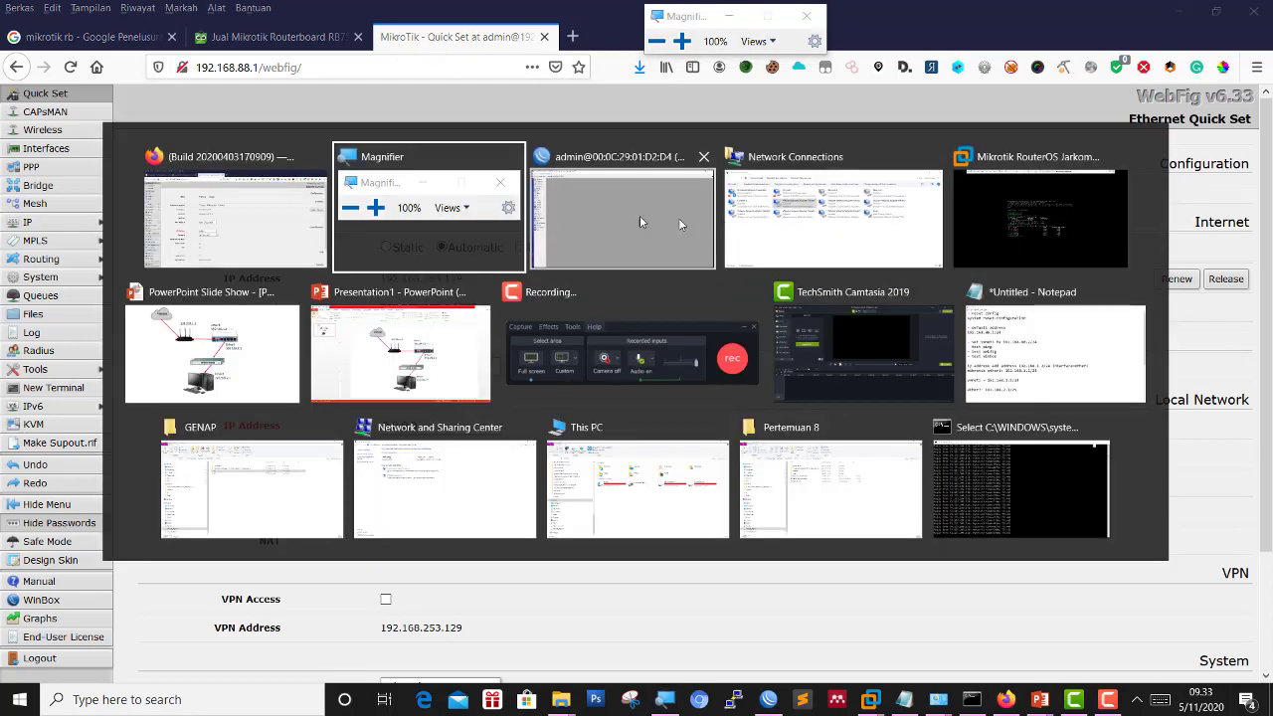
left_click(583, 206)
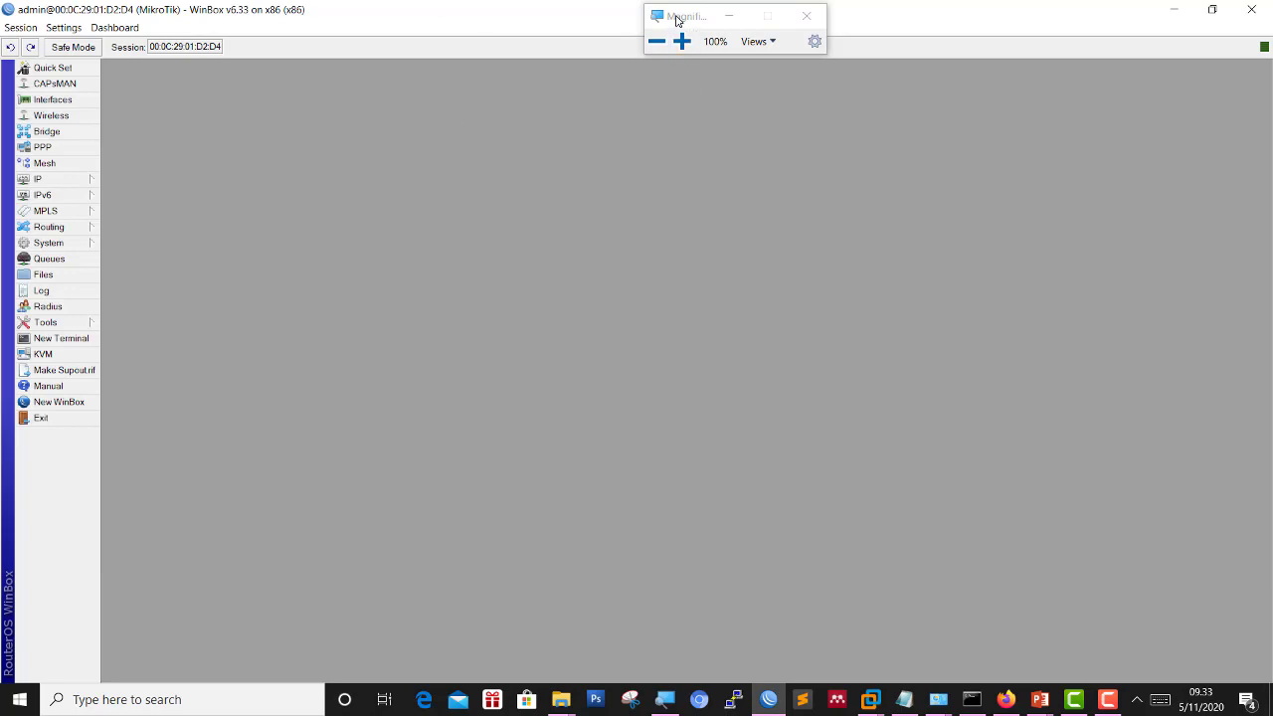
left_click_drag(674, 17, 783, 127)
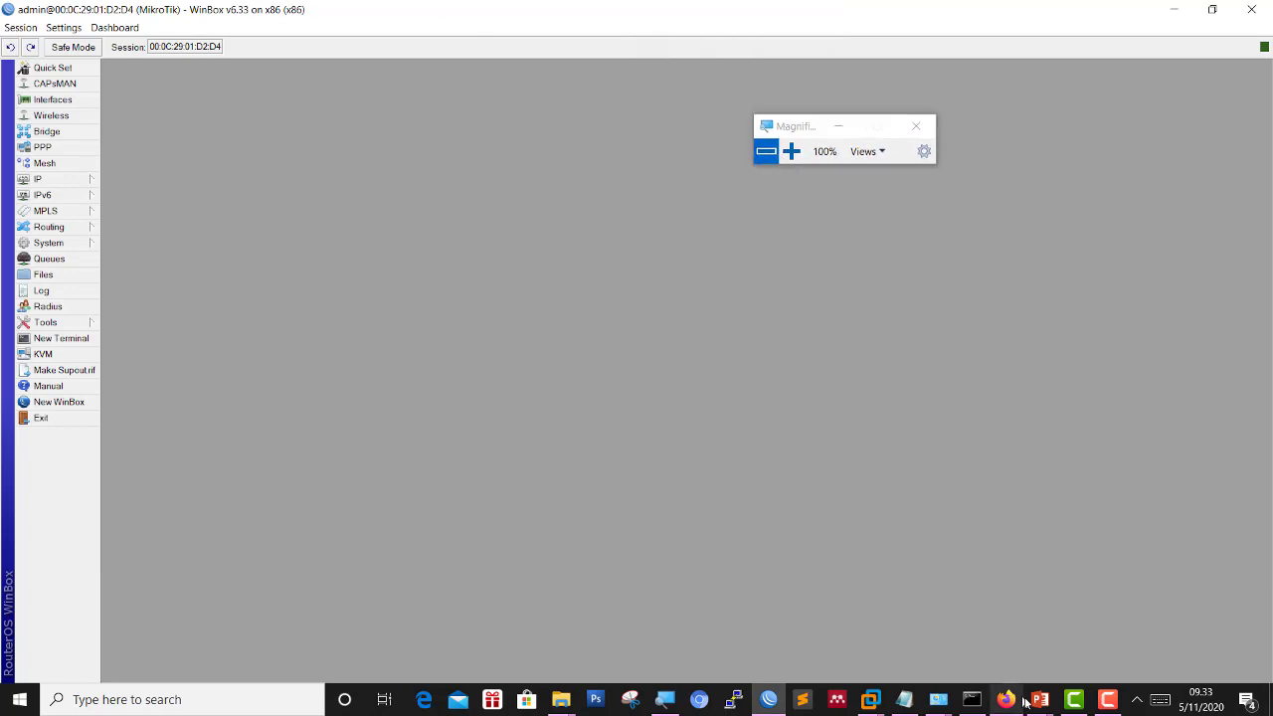
mouse_move(1034, 700)
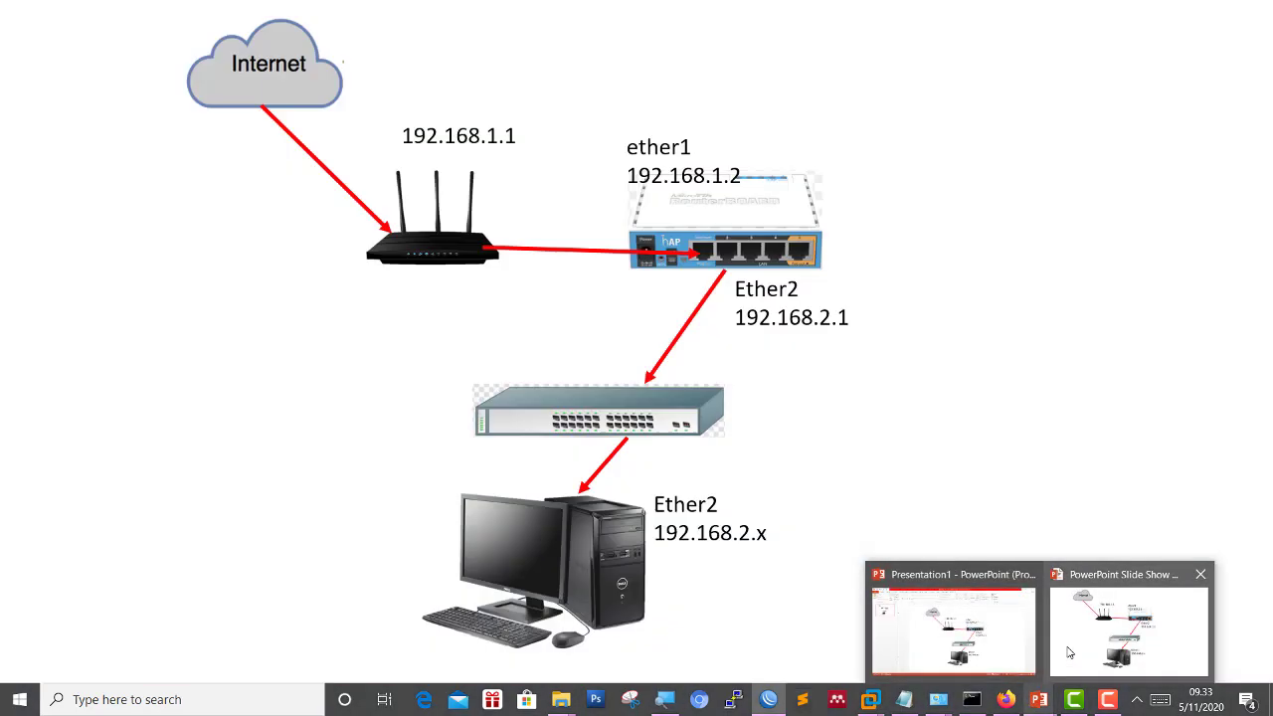
left_click(1079, 641)
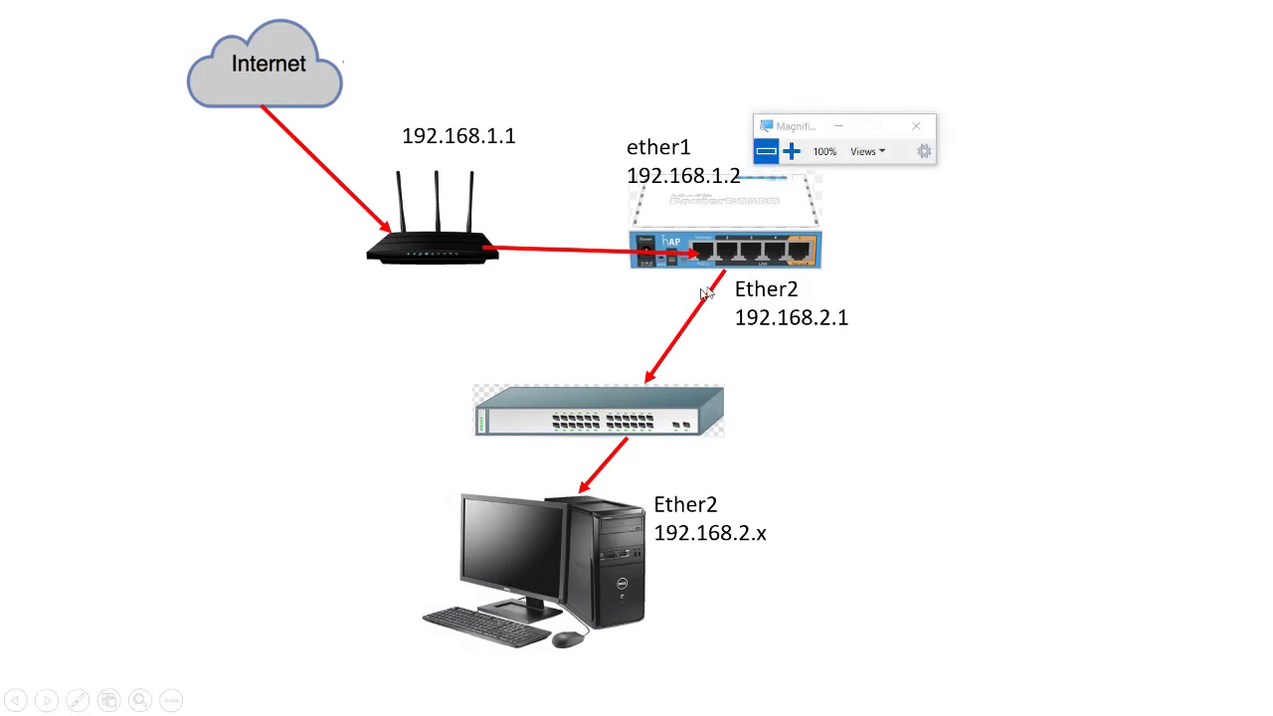
left_click_drag(784, 125, 963, 46)
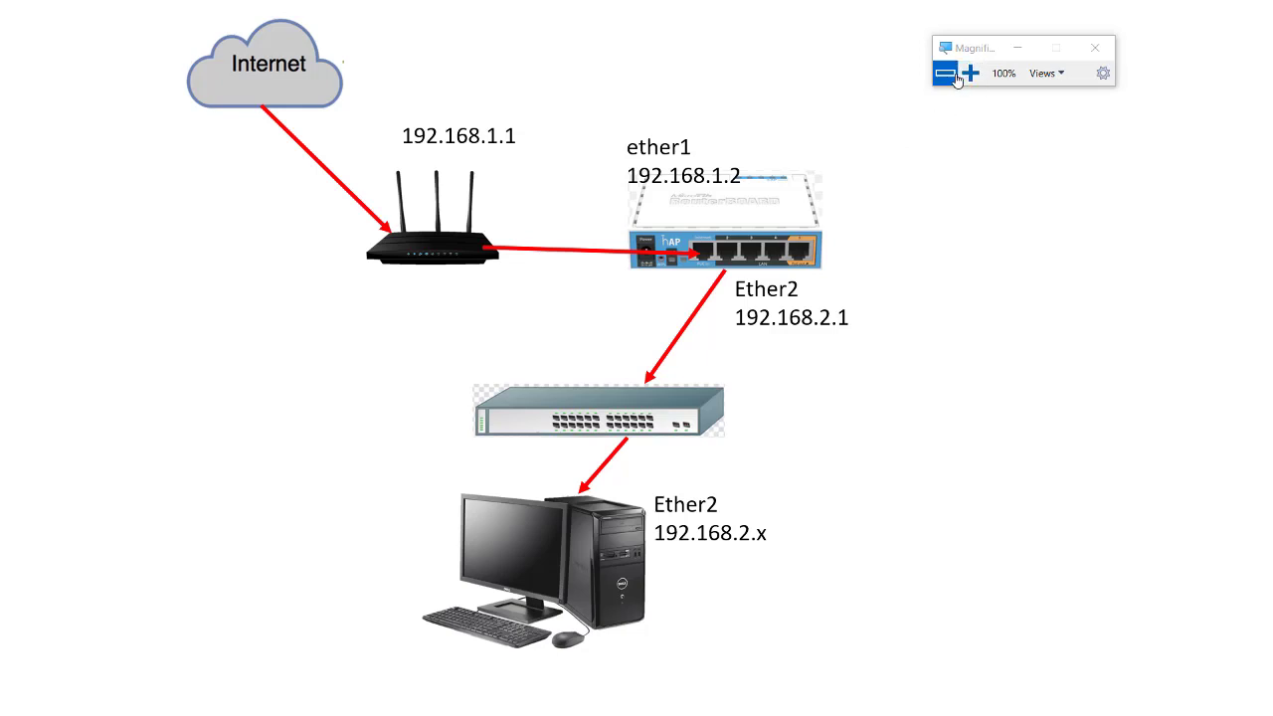
key("alt+Tab")
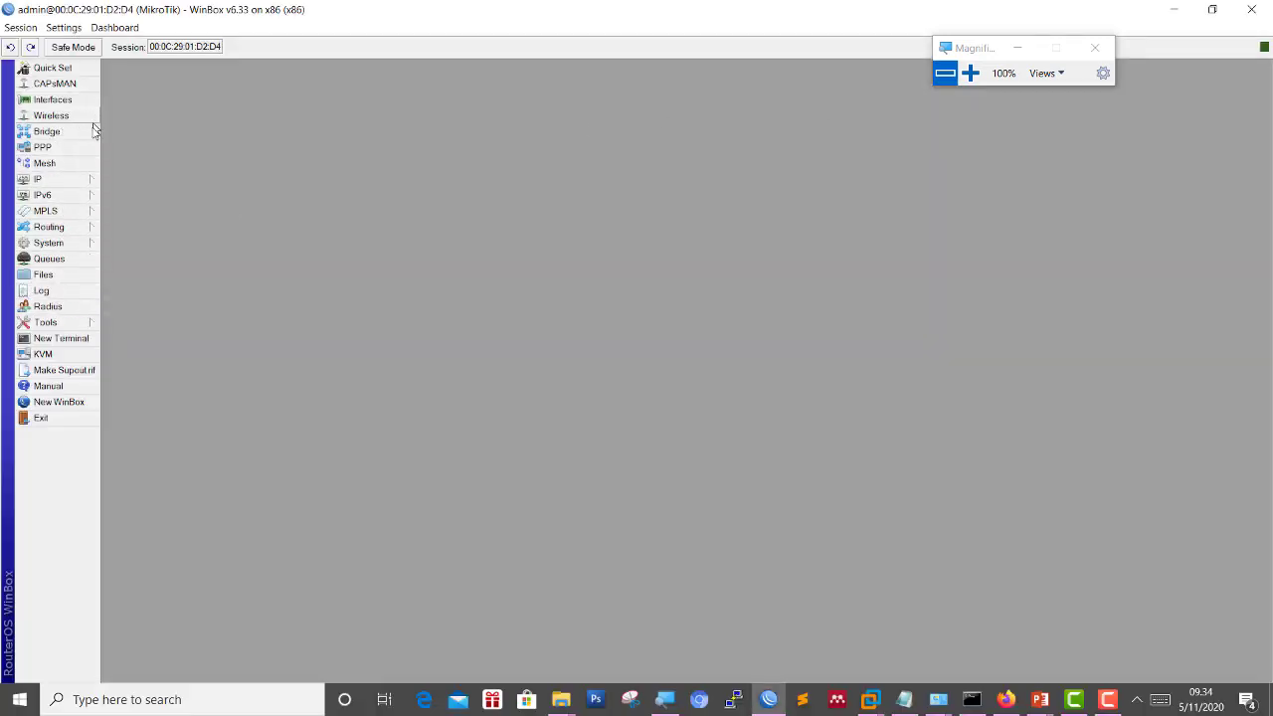
Open IP > Addresses and widen the list to show 192.168.88.1/24 and 192.168.253.129/24 fully.
left_click(71, 181)
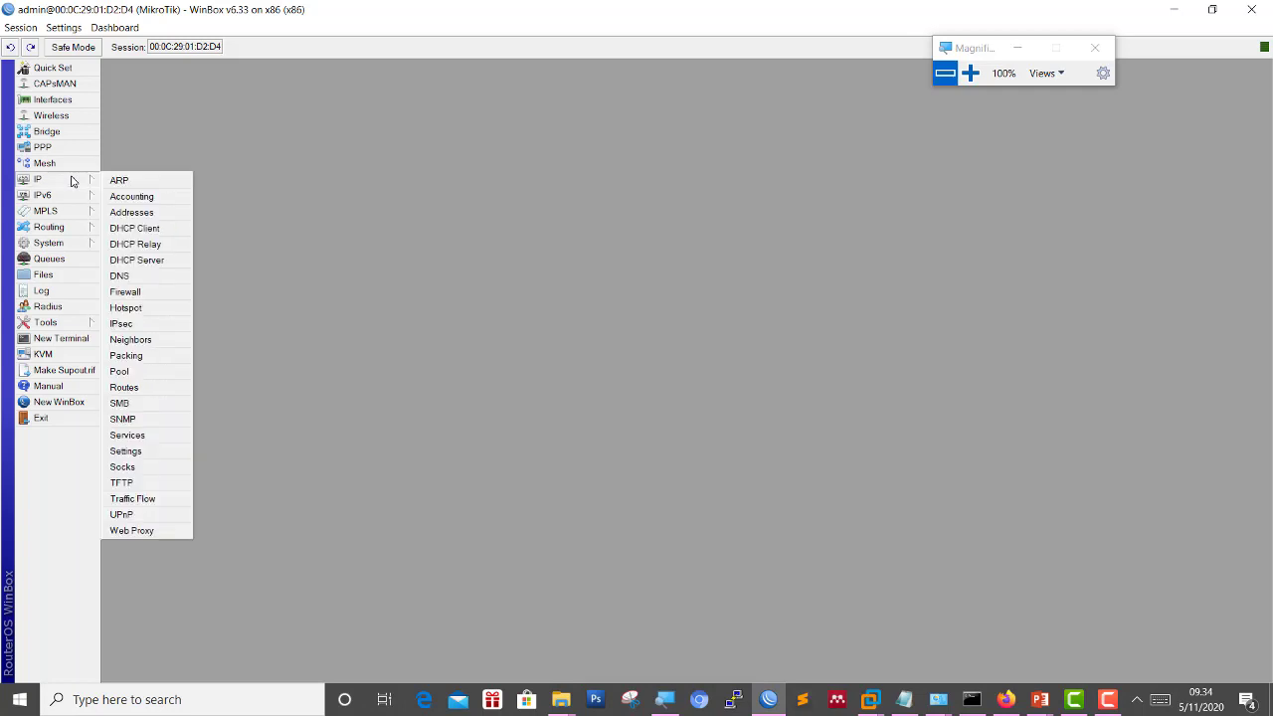
left_click(538, 106)
left_click(970, 73)
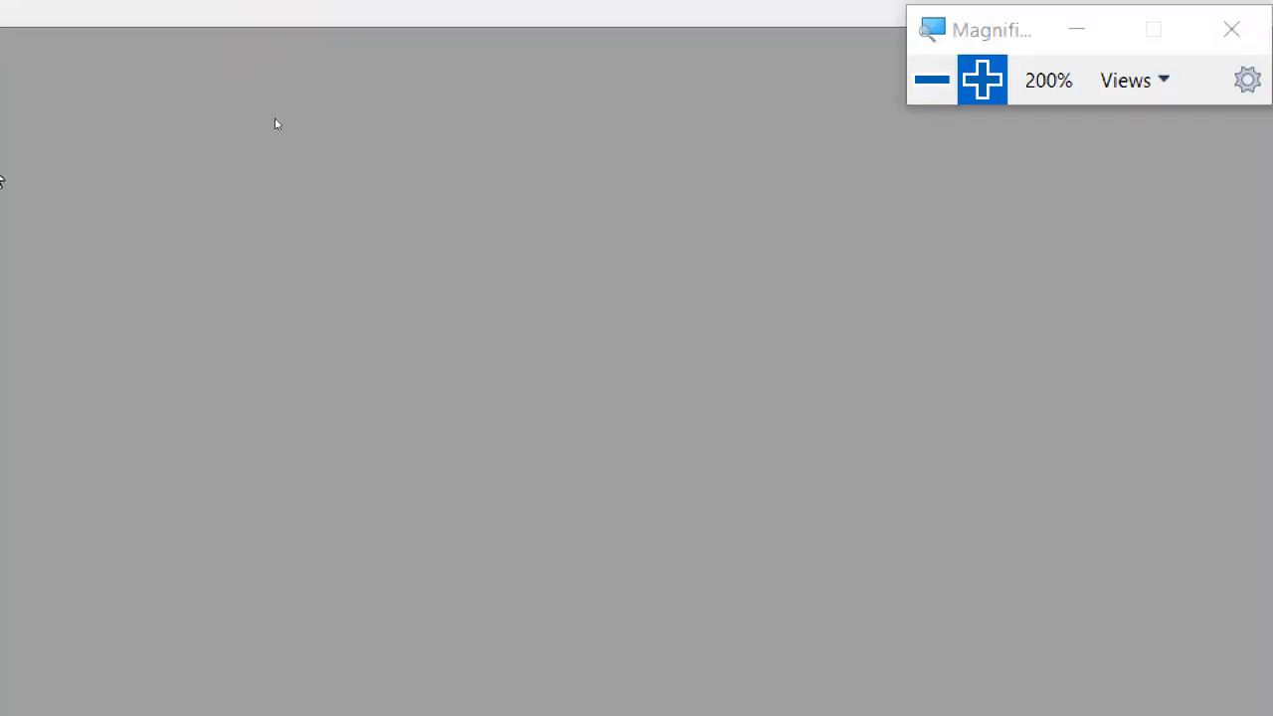
left_click(99, 306)
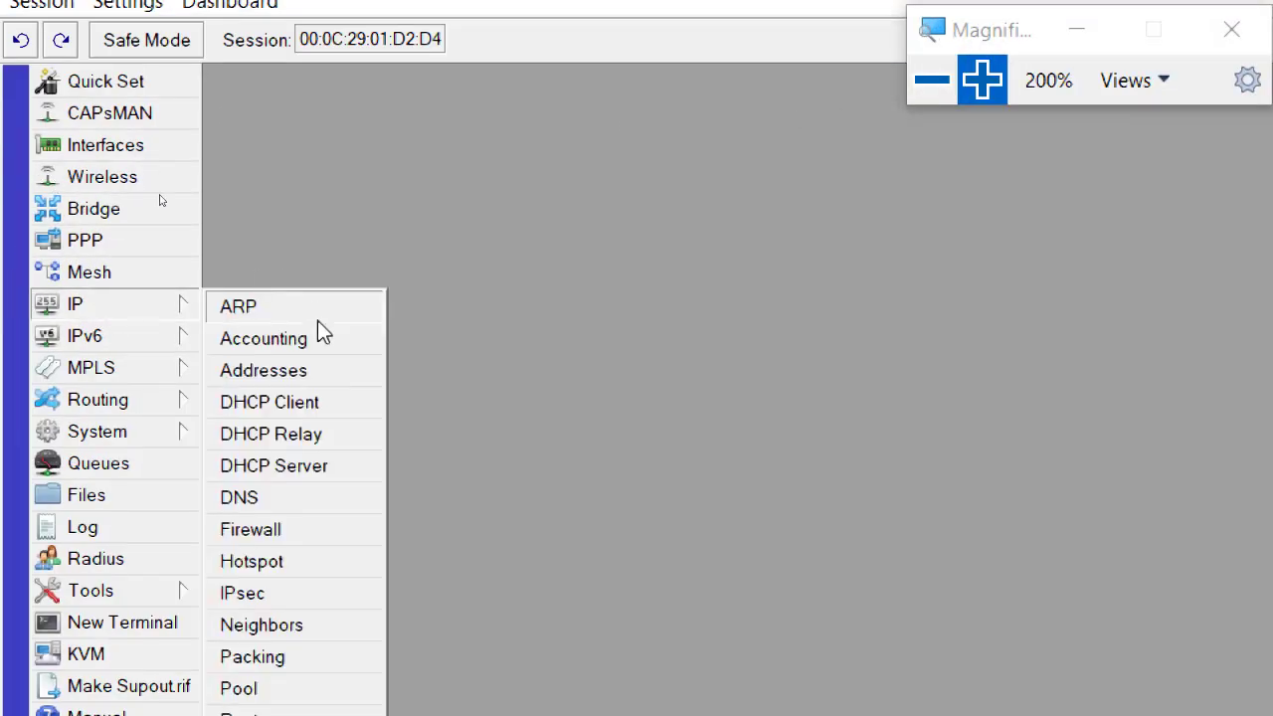
left_click(324, 367)
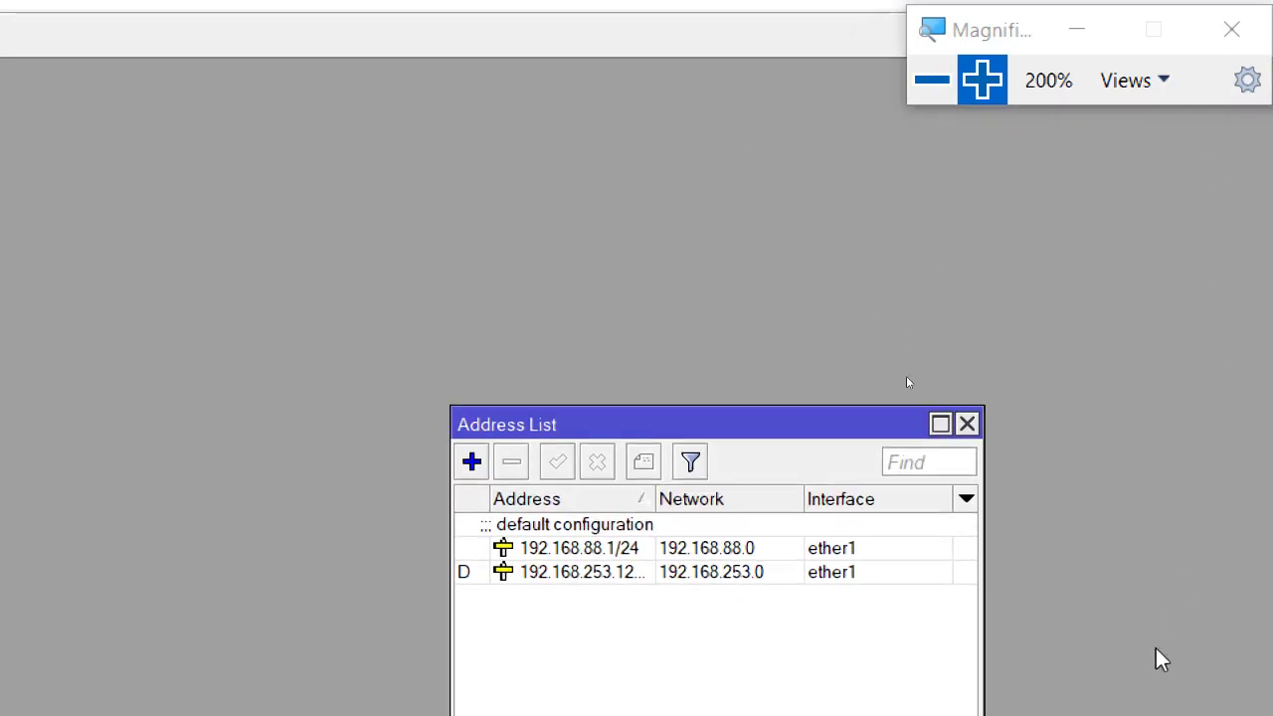
left_click(935, 81)
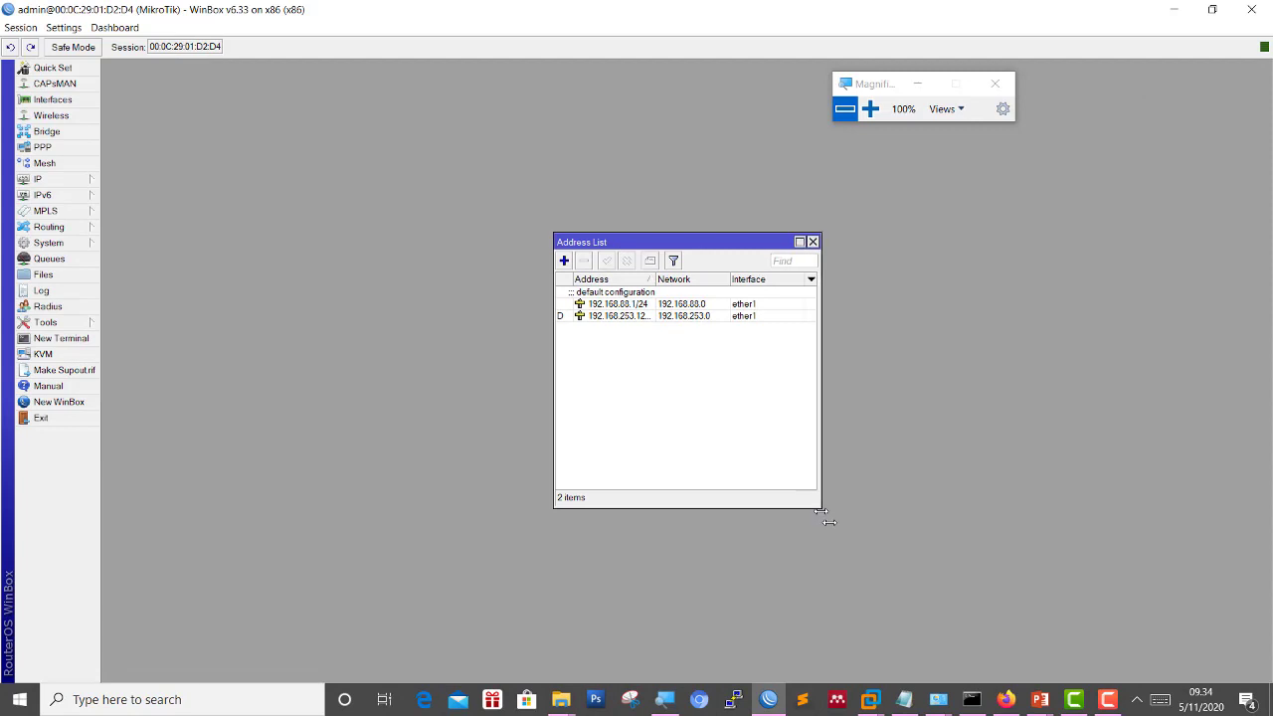
left_click_drag(820, 511, 948, 511)
left_click_drag(654, 280, 736, 277)
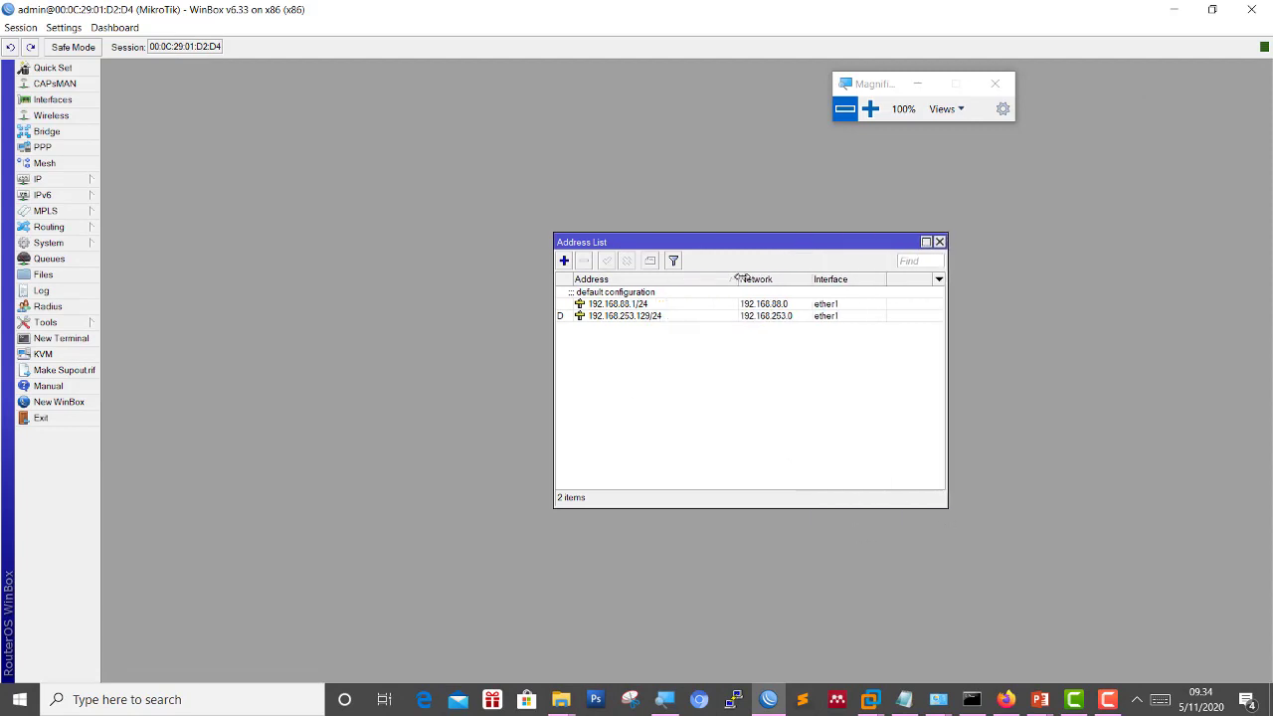
left_click(870, 108)
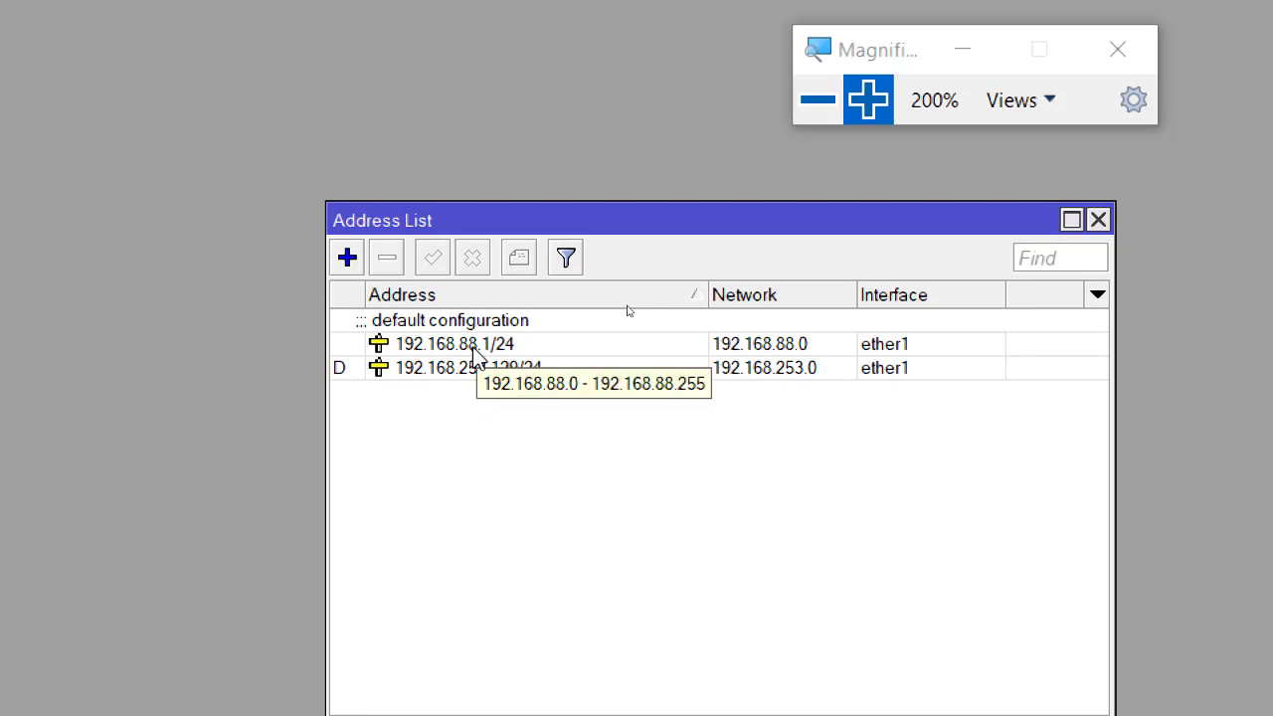
left_click(472, 372)
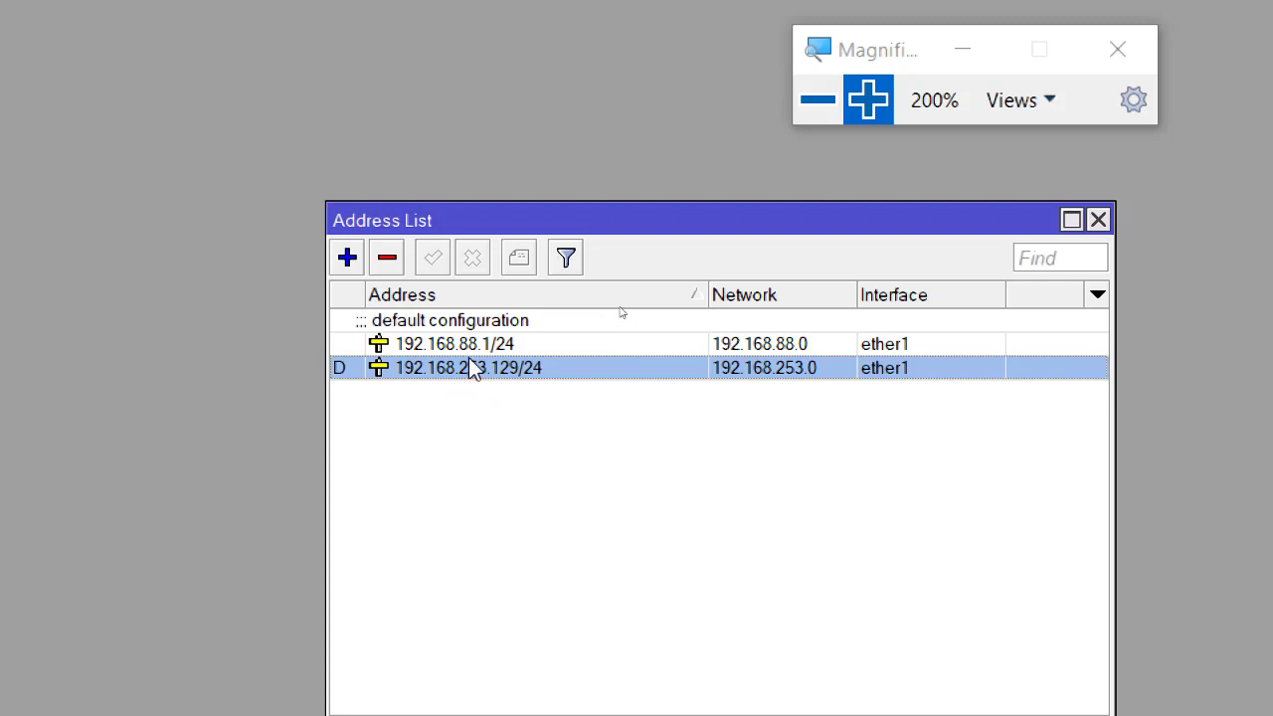
Delete the 192.168.253.129/24 and 192.168.88.1/24 addresses.
left_click(386, 258)
left_click(402, 343)
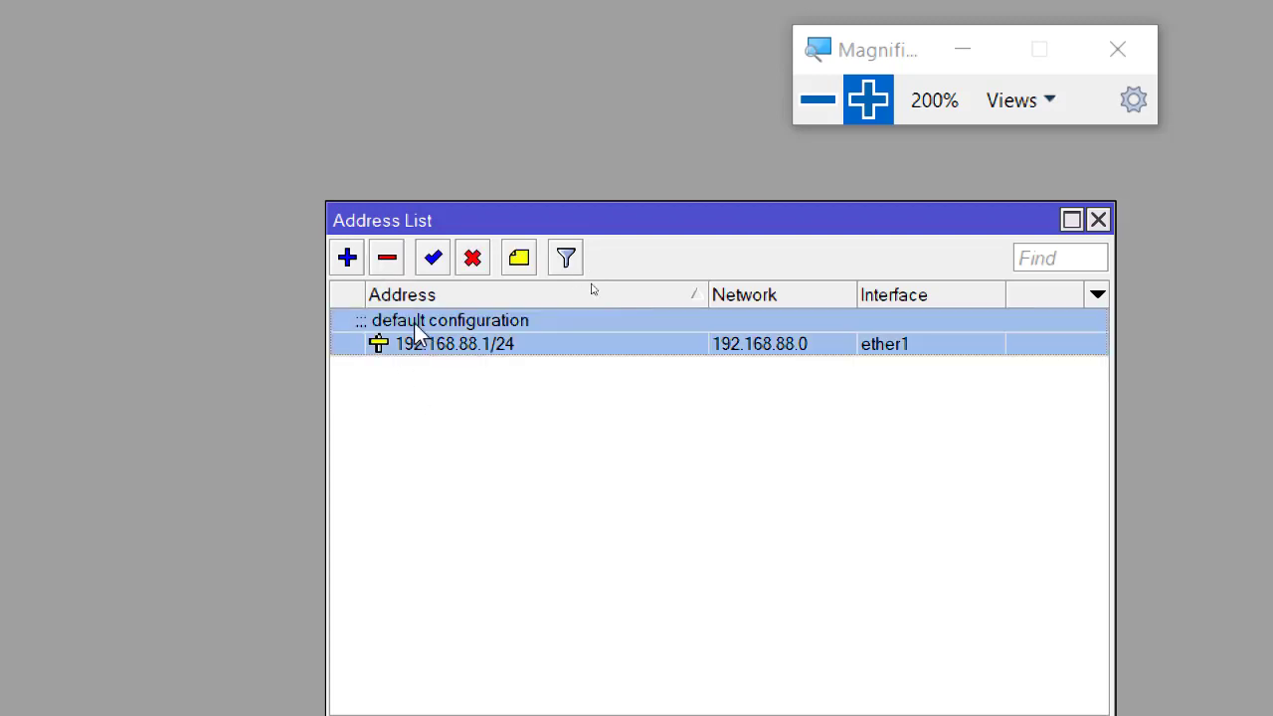
left_click(386, 259)
Start a new address, replacing 0.0.0.0/0 with 192.168.1., and check the network diagram.
left_click(347, 258)
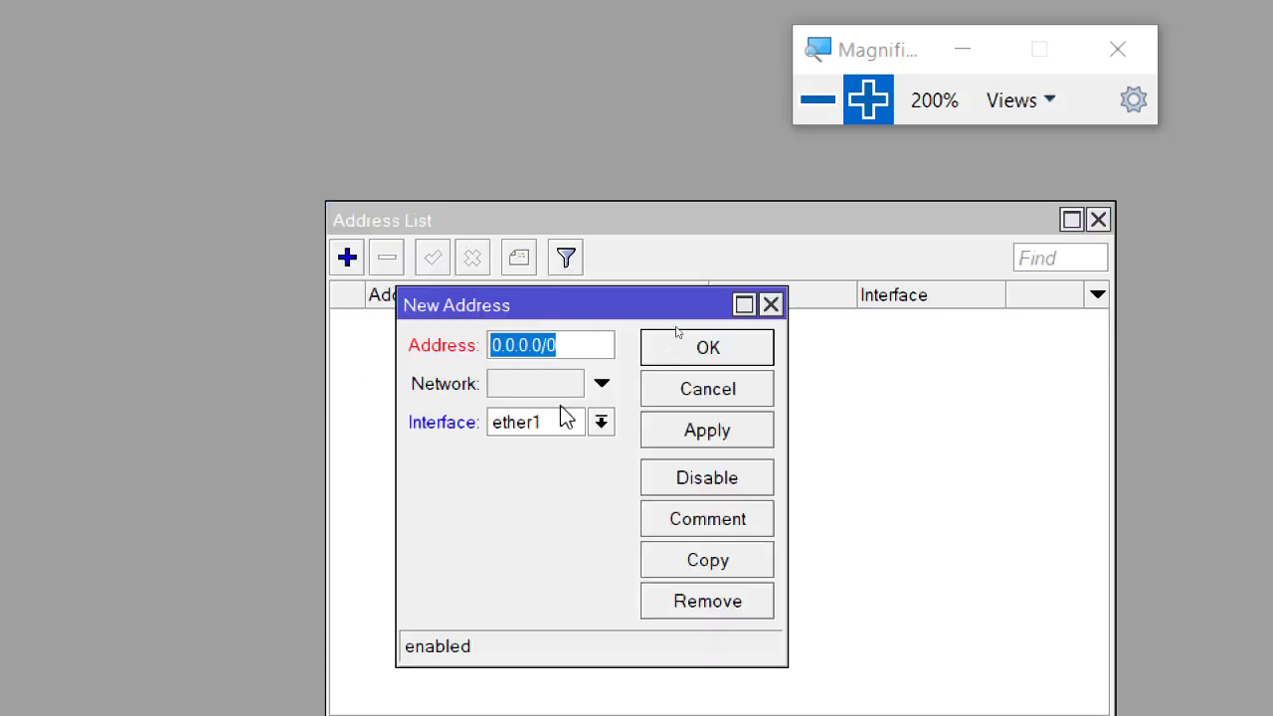
key("Left")
key("Left")
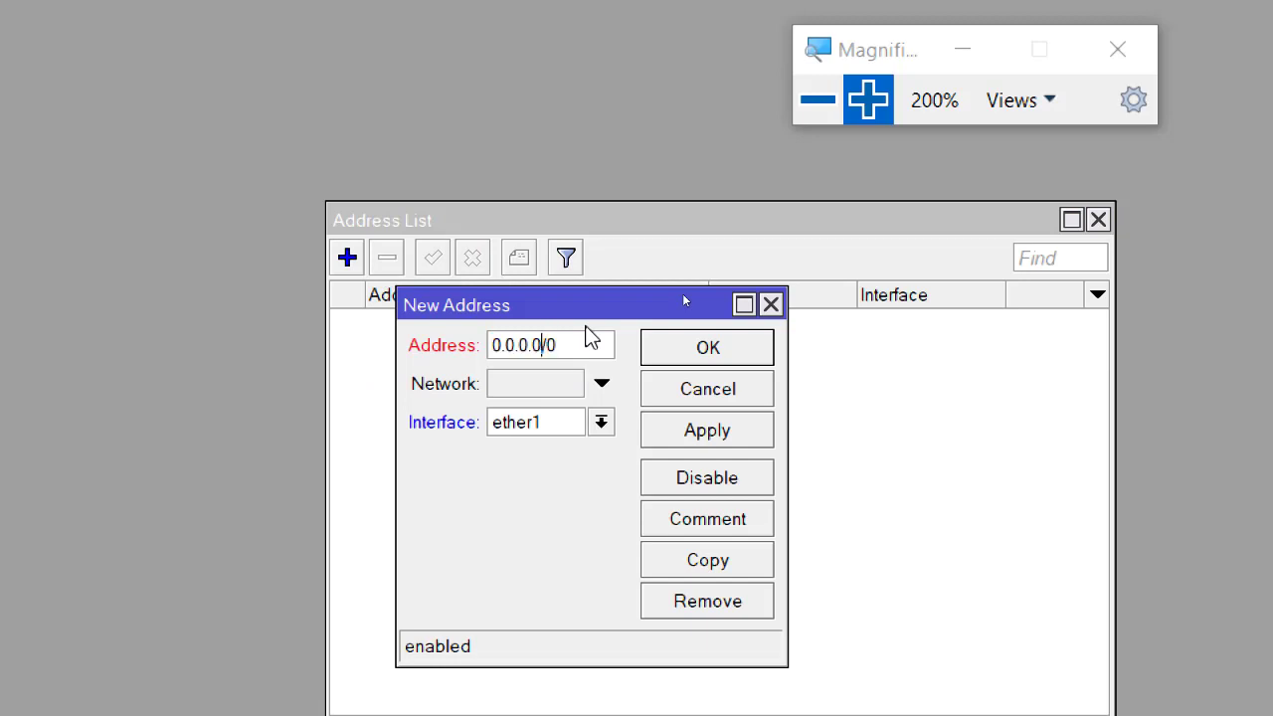
key("Right")
key("Right")
key("BackSpace")
key("BackSpace")
key("BackSpace")
key("BackSpace")
key("BackSpace")
key("BackSpace")
key("BackSpace")
key("BackSpace")
key("BackSpace")
type("192.1")
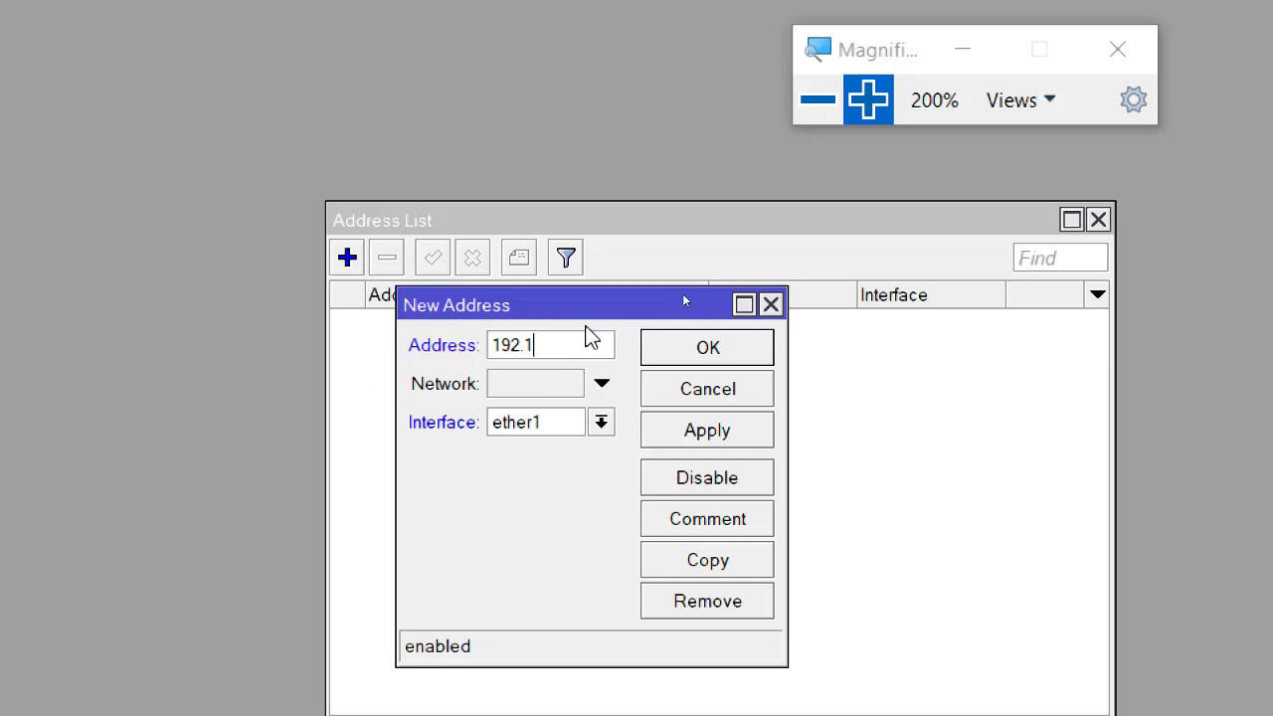
type("68.1.")
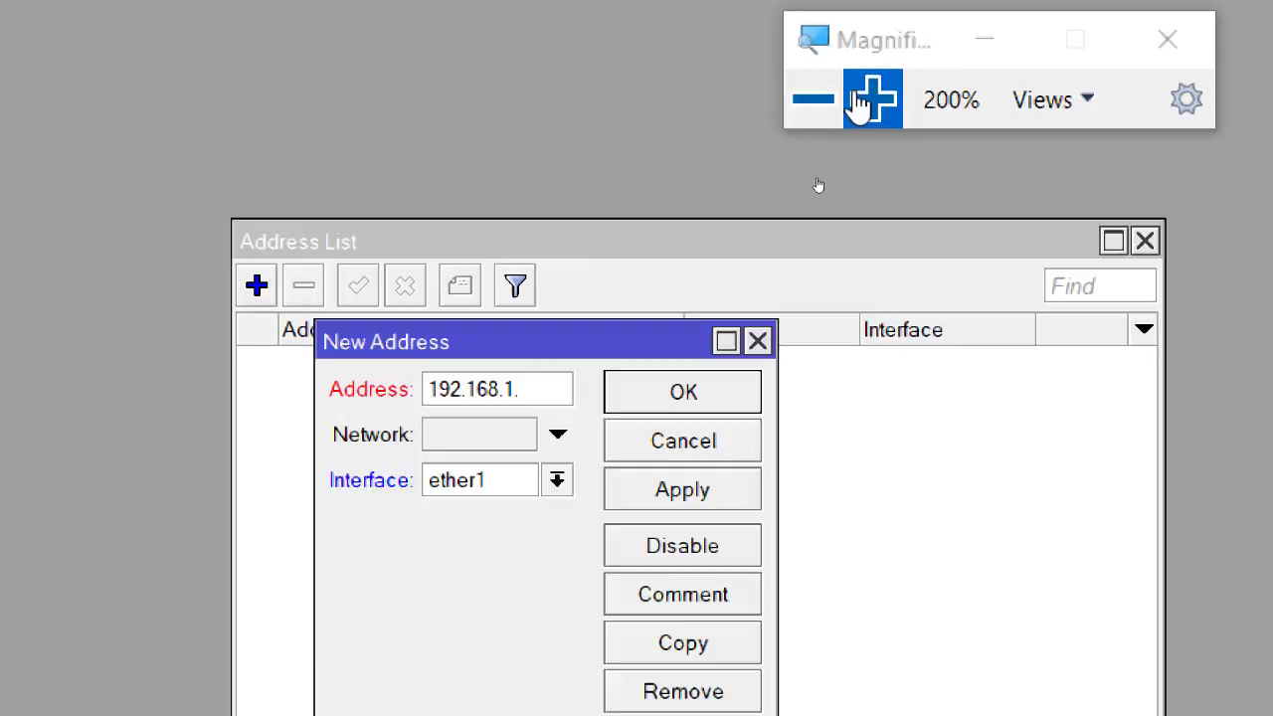
left_click(868, 100)
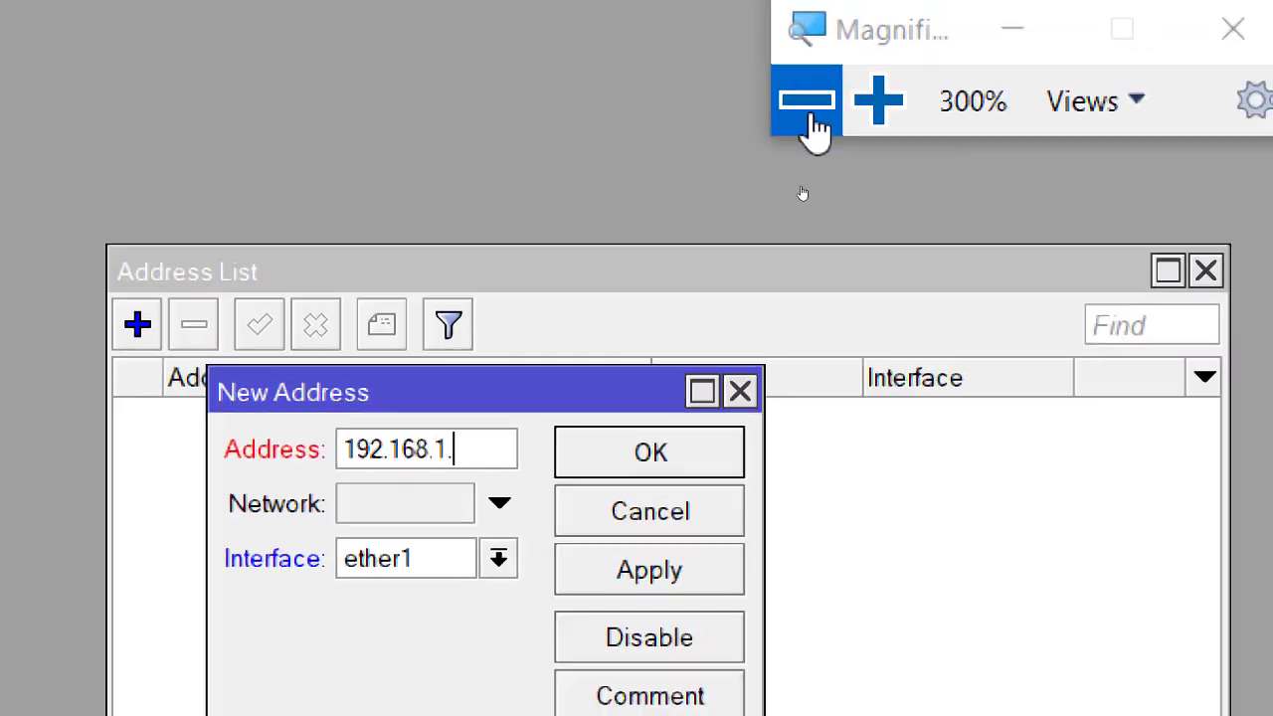
left_click(818, 99)
left_click(811, 110)
mouse_move(1039, 699)
left_click(1091, 650)
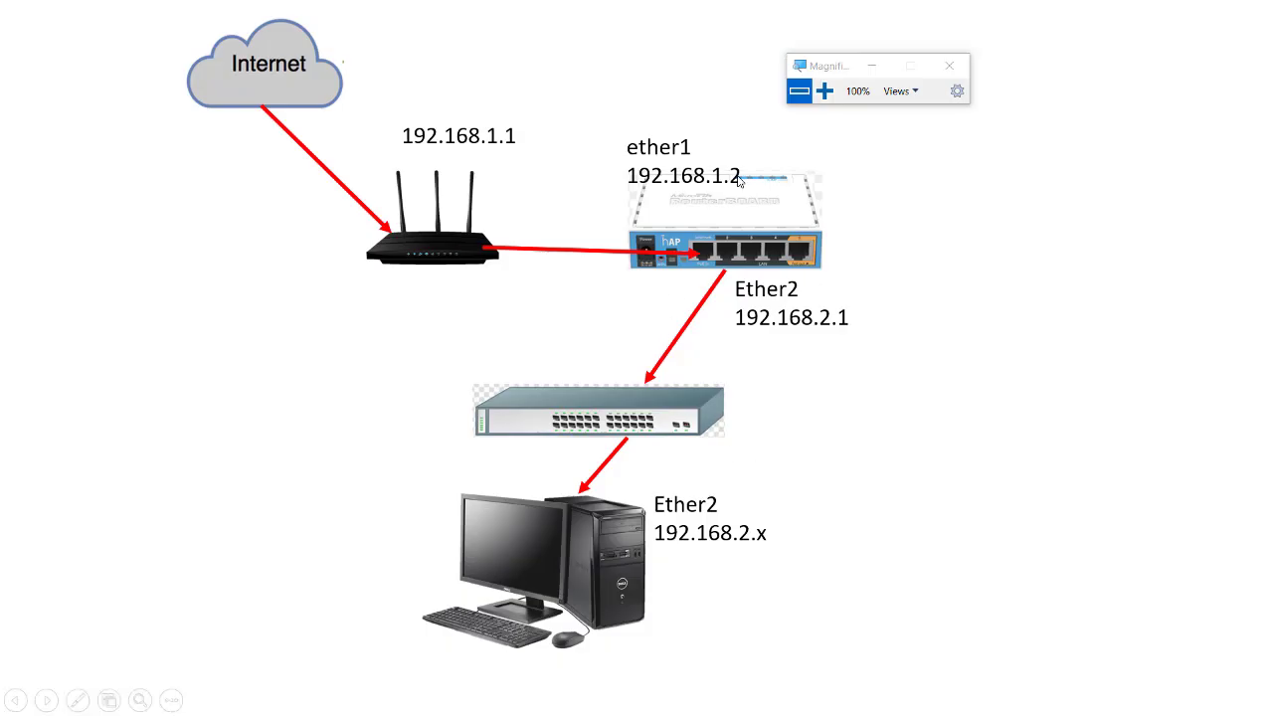
Complete the address as 192.168.1.2/24 on ether1 and save it.
key("alt+Tab")
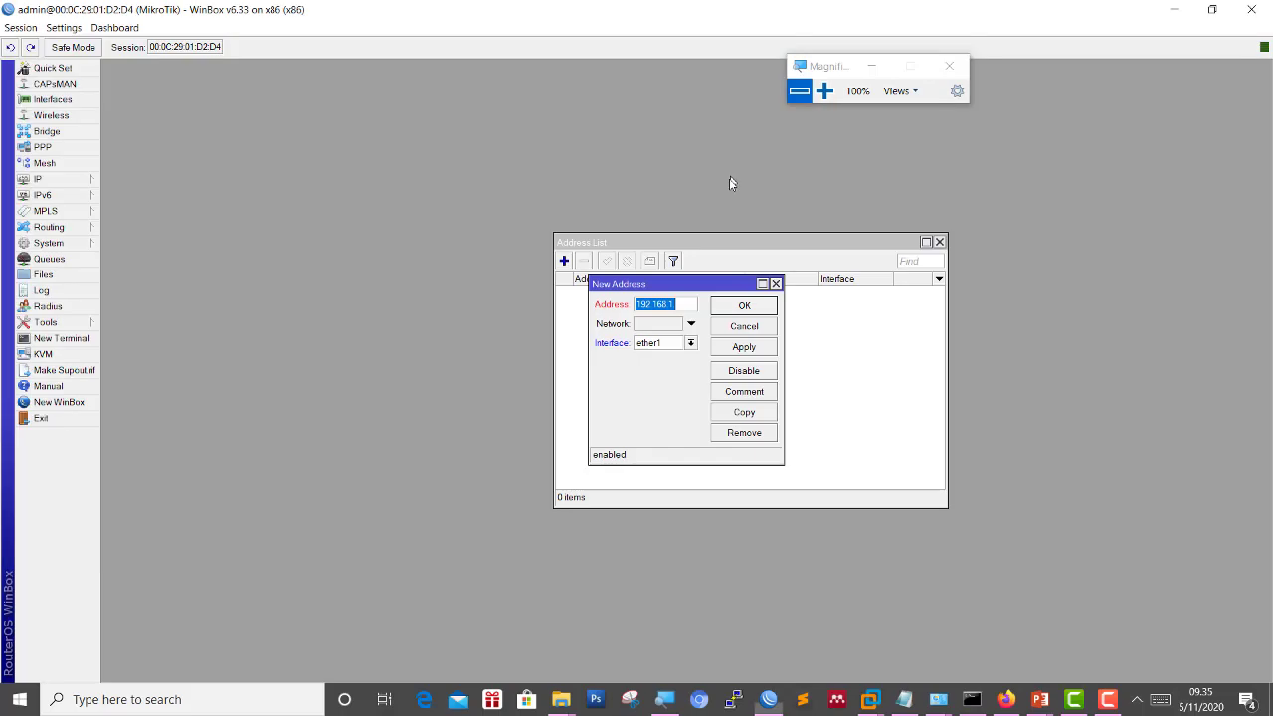
left_click(826, 92)
left_click(687, 304)
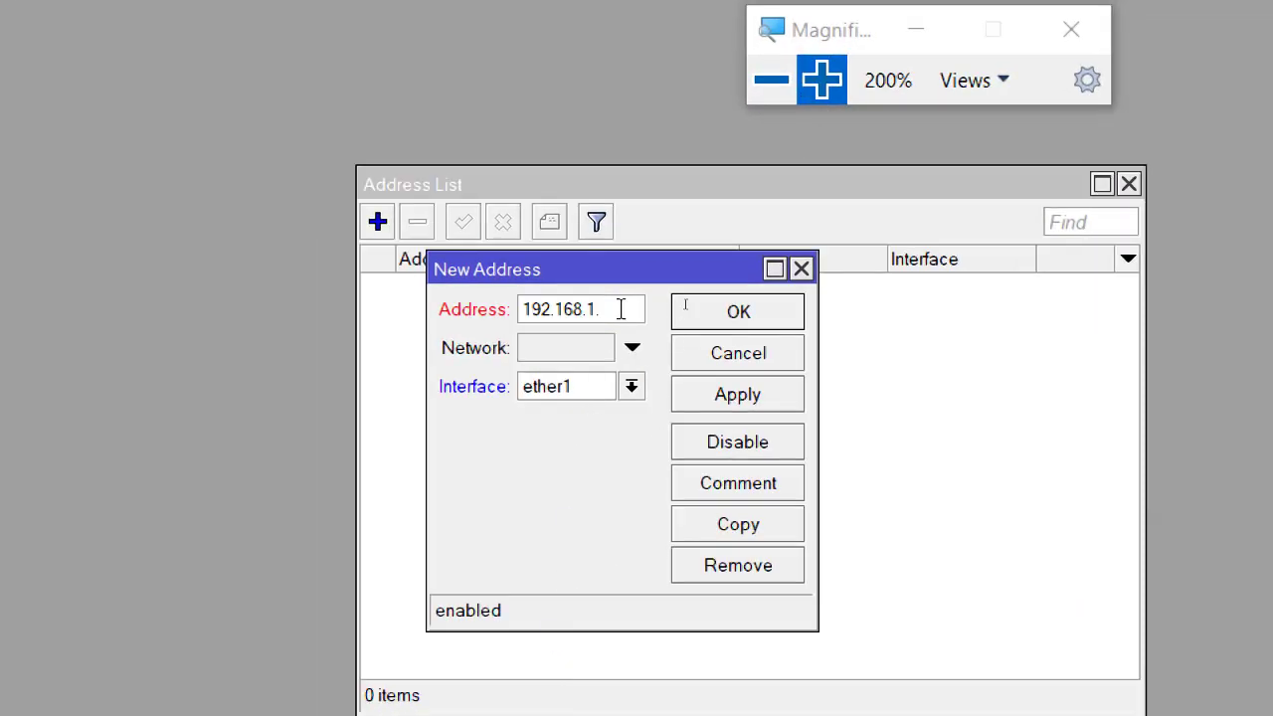
type("2/24")
left_click(585, 397)
left_click(583, 415)
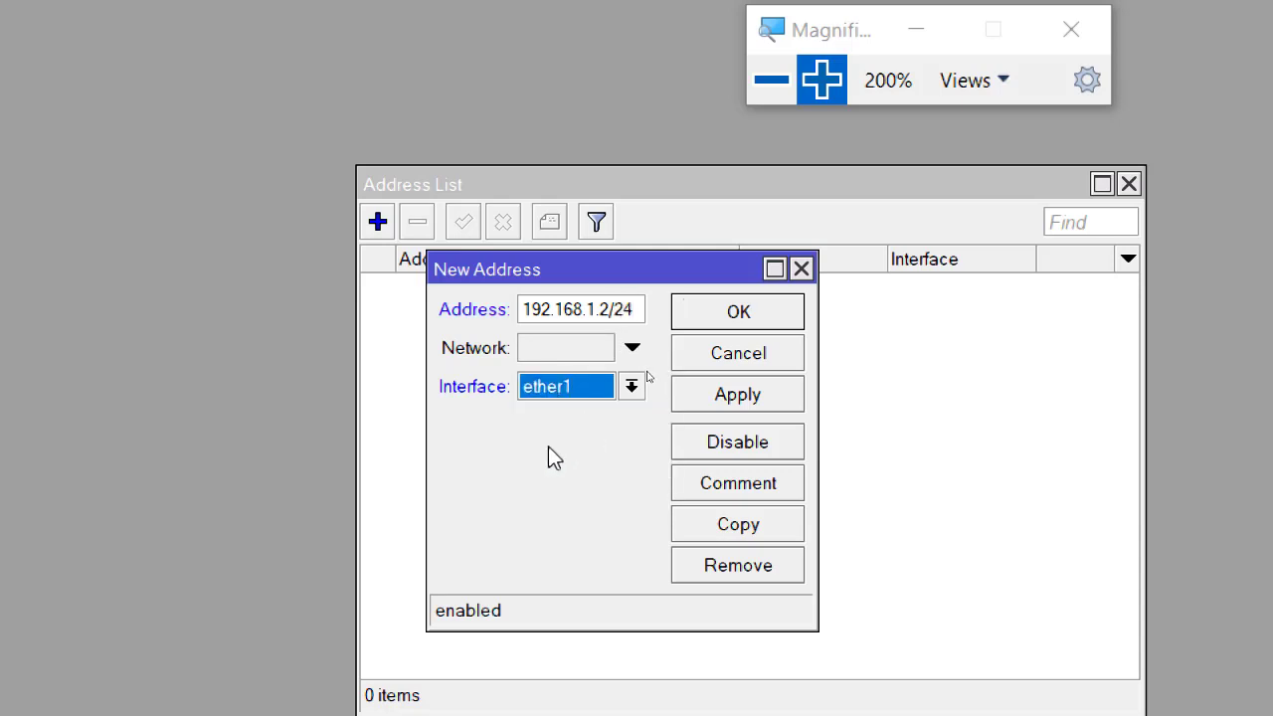
left_click(751, 315)
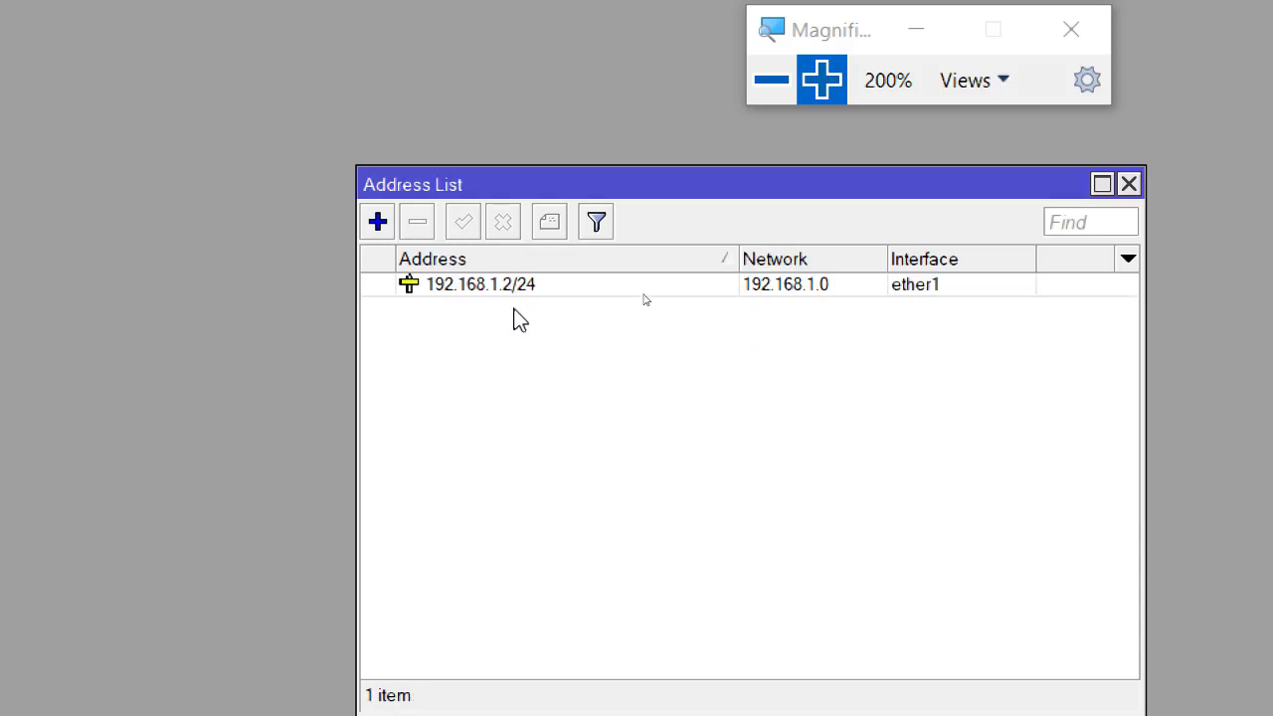
left_click(551, 285)
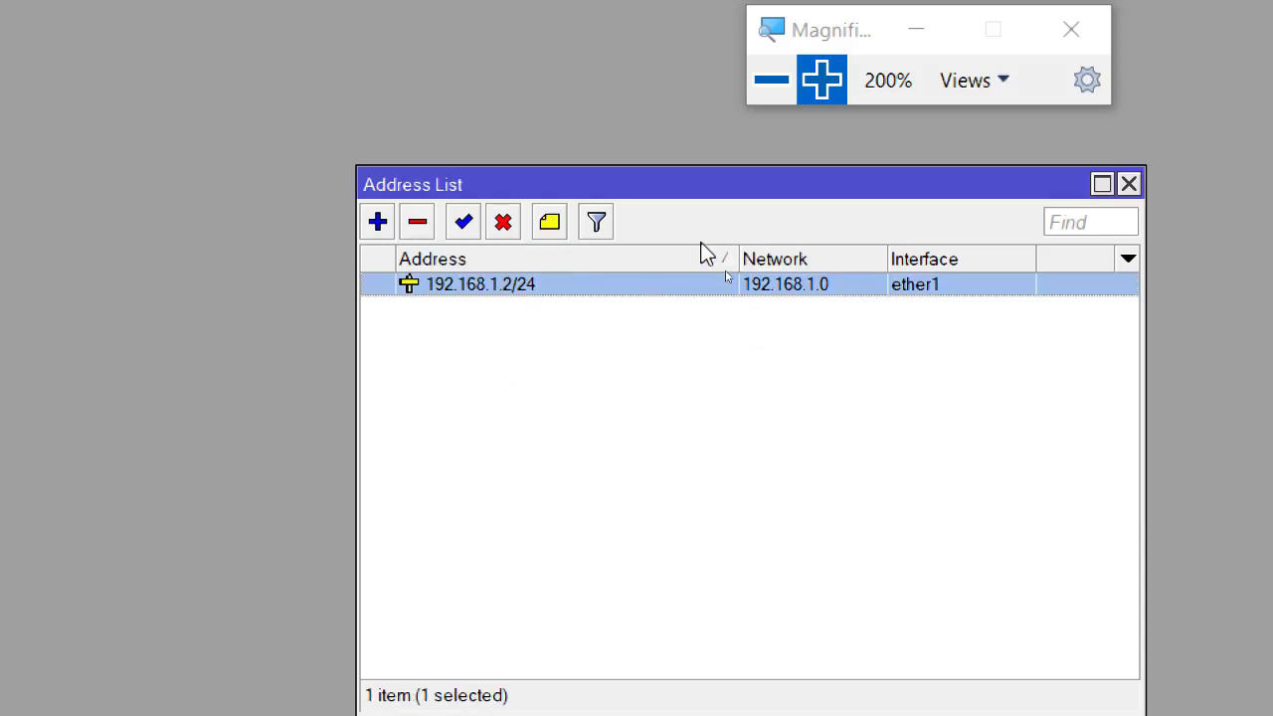
left_click(771, 80)
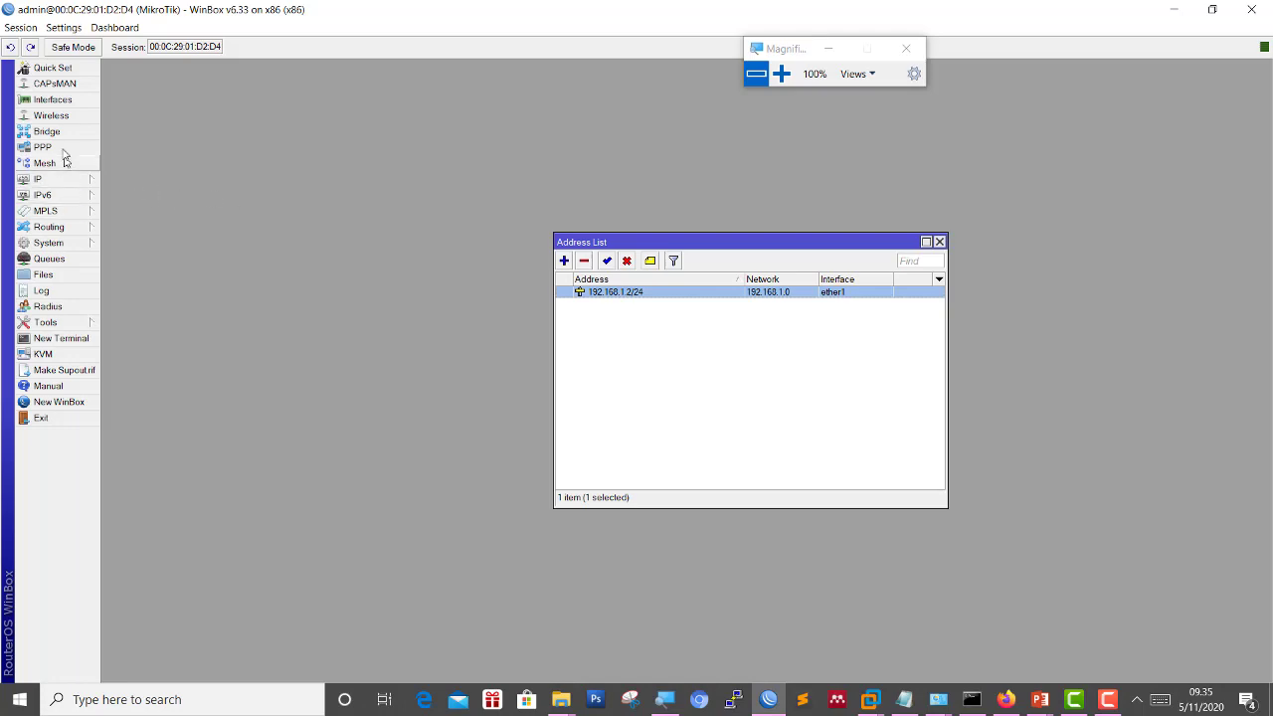
Rename interface ether1 to INTERNET.
left_click(781, 74)
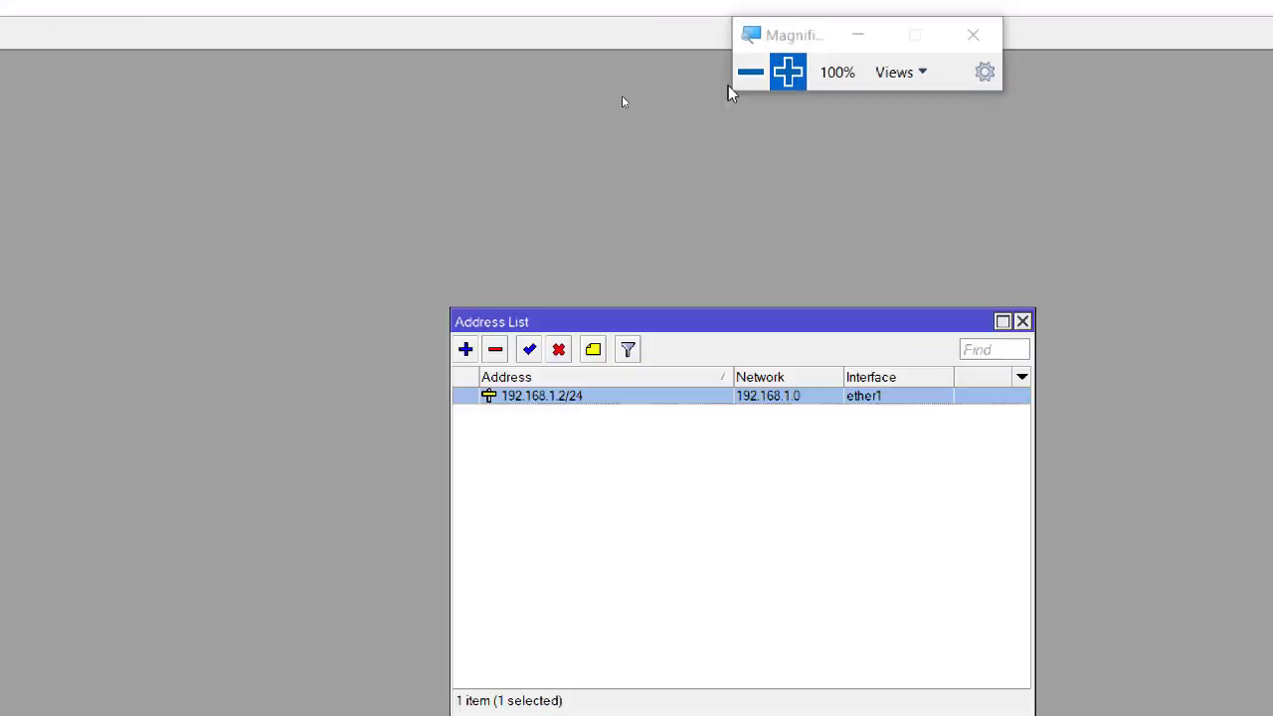
left_click(109, 60)
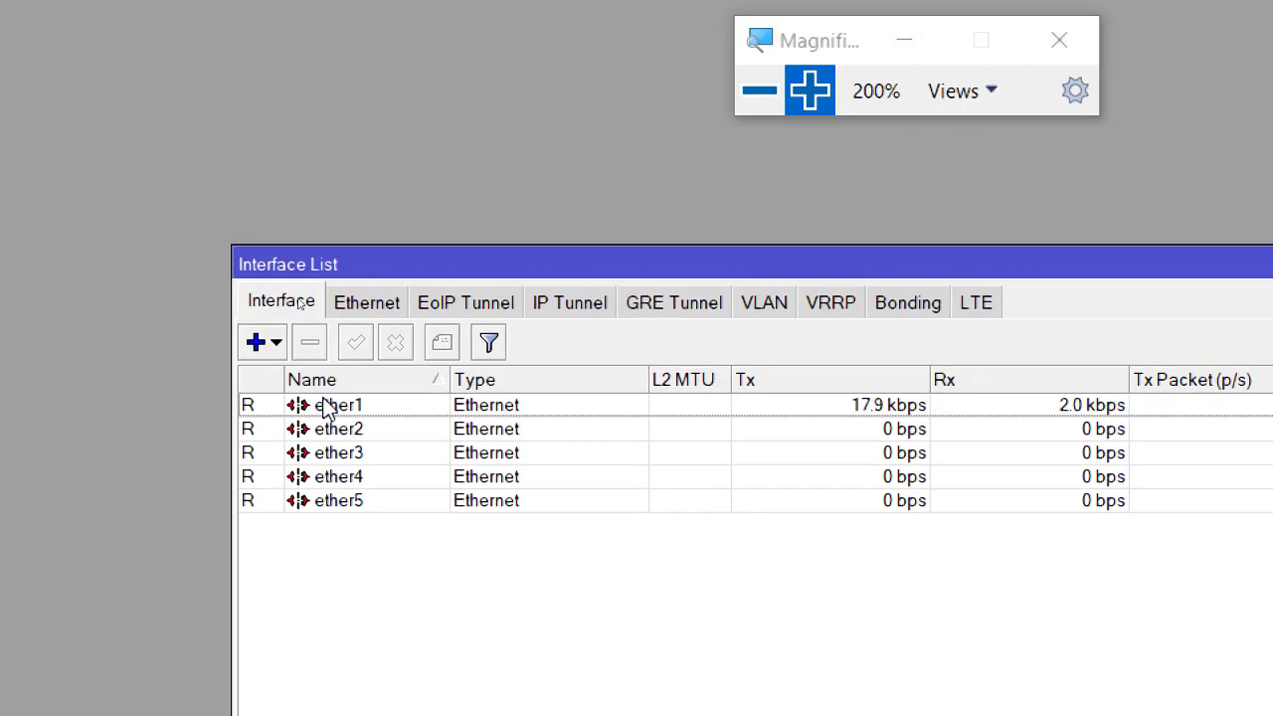
left_click(344, 408)
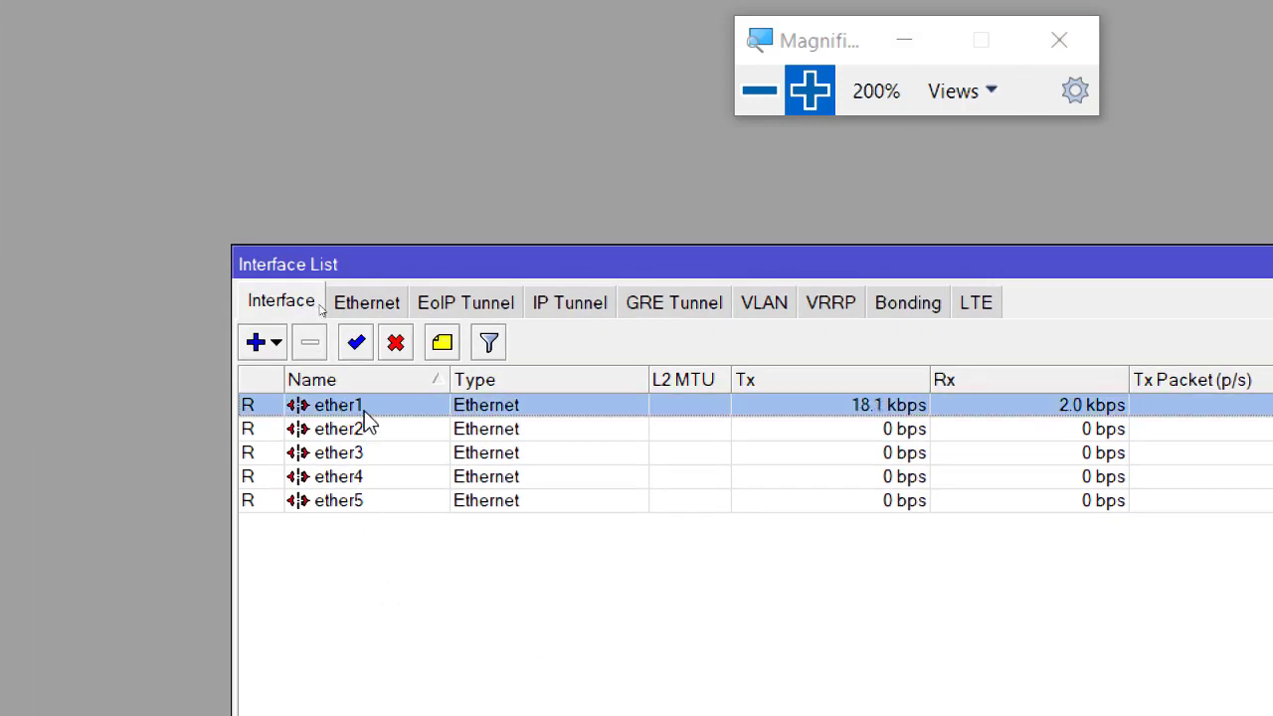
right_click(369, 408)
left_click(355, 405)
double_click(355, 406)
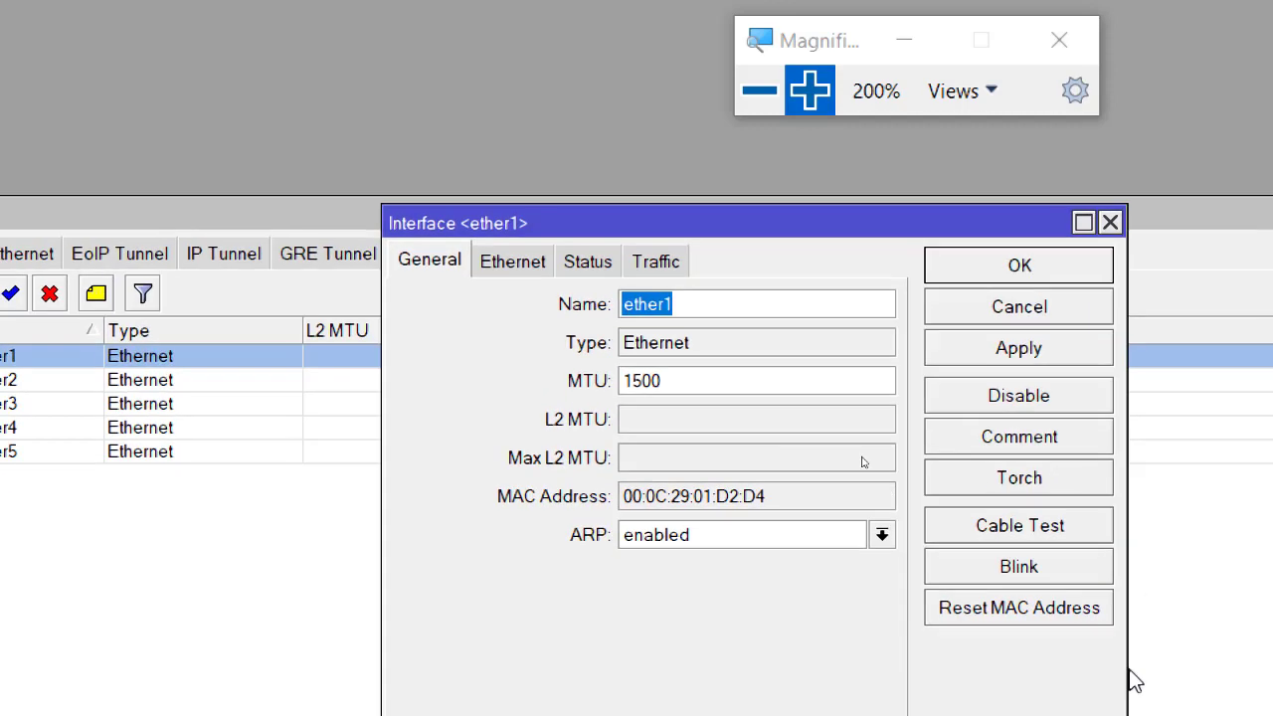
type("INTERNET")
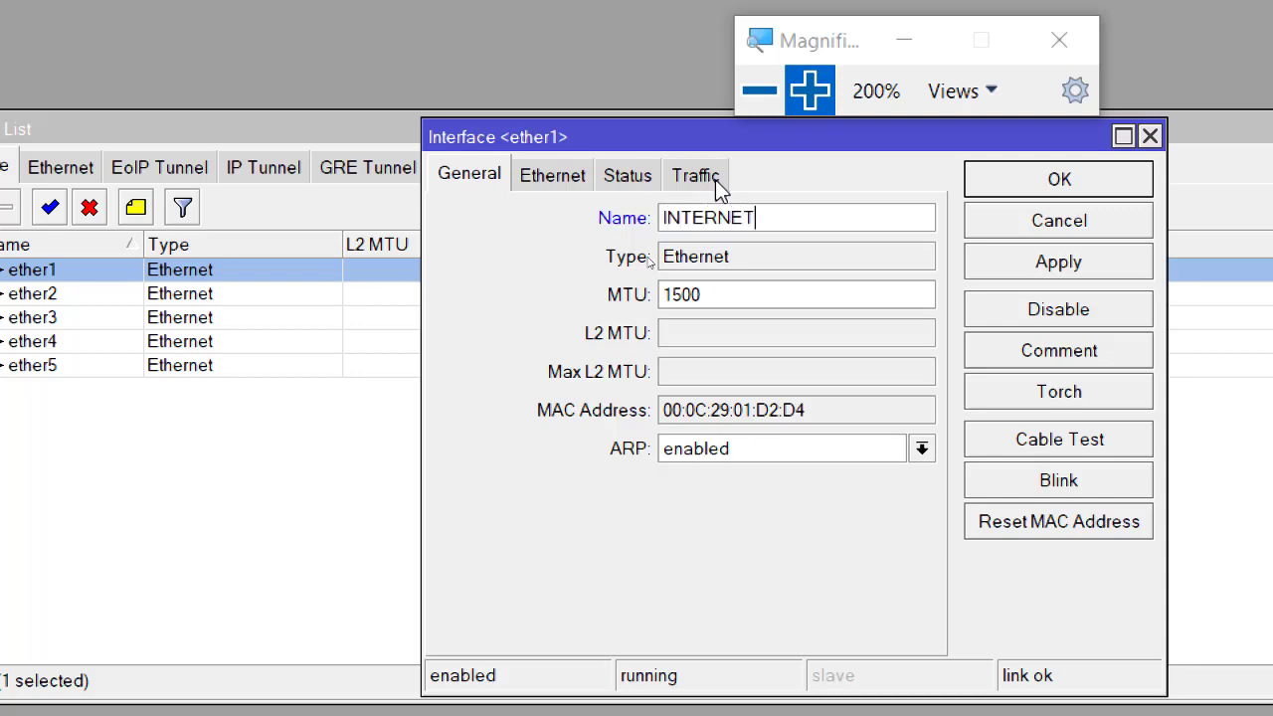
left_click(1009, 177)
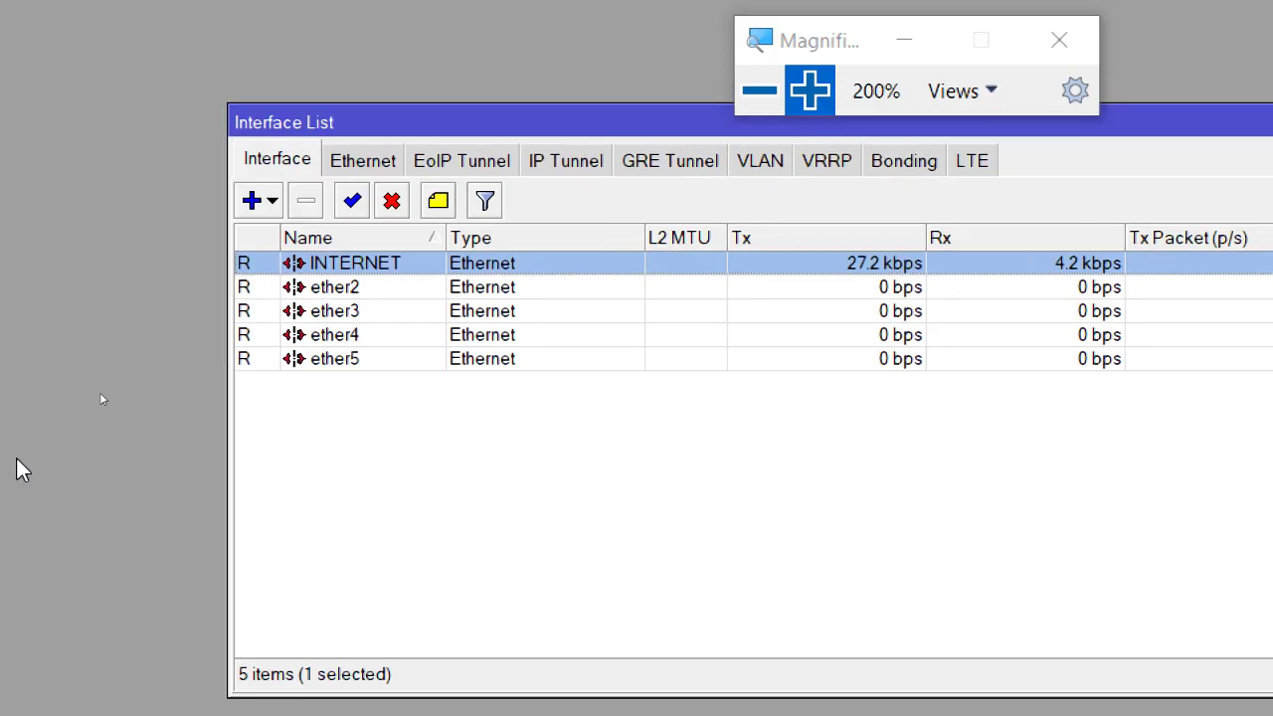
Rename interface ether2 to LAN-1.
left_click(389, 291)
right_click(391, 290)
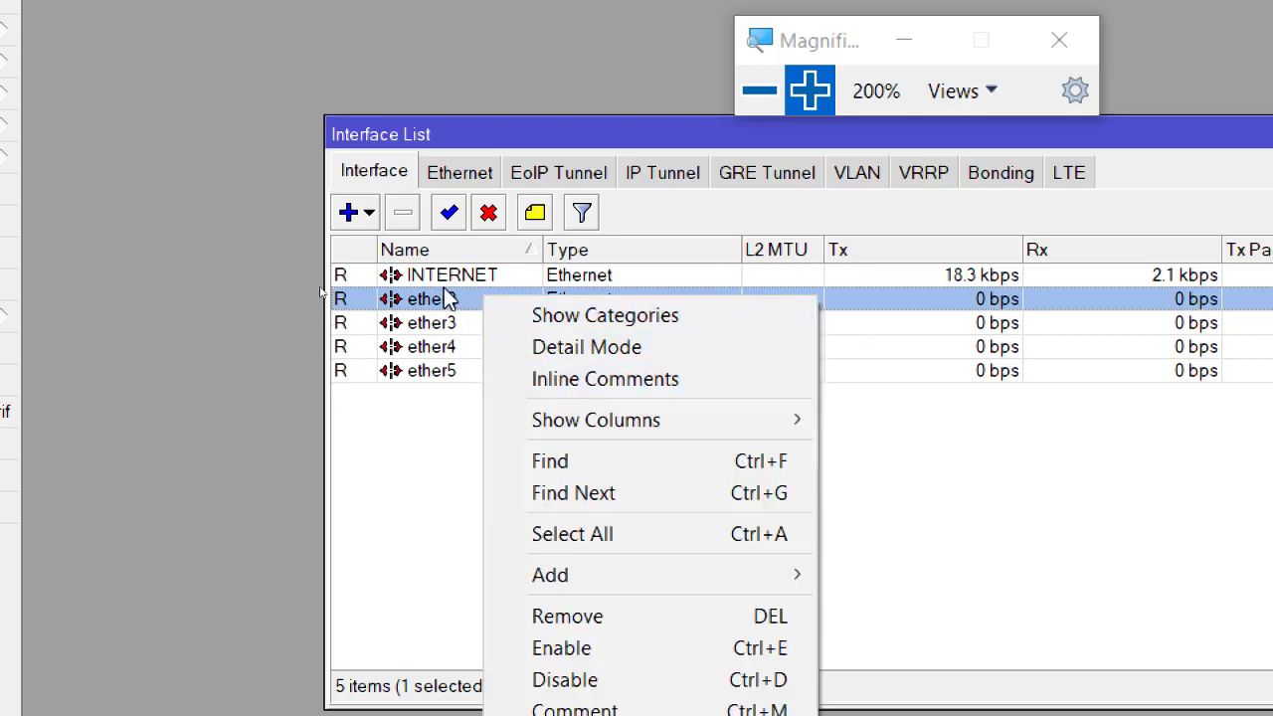
right_click(441, 301)
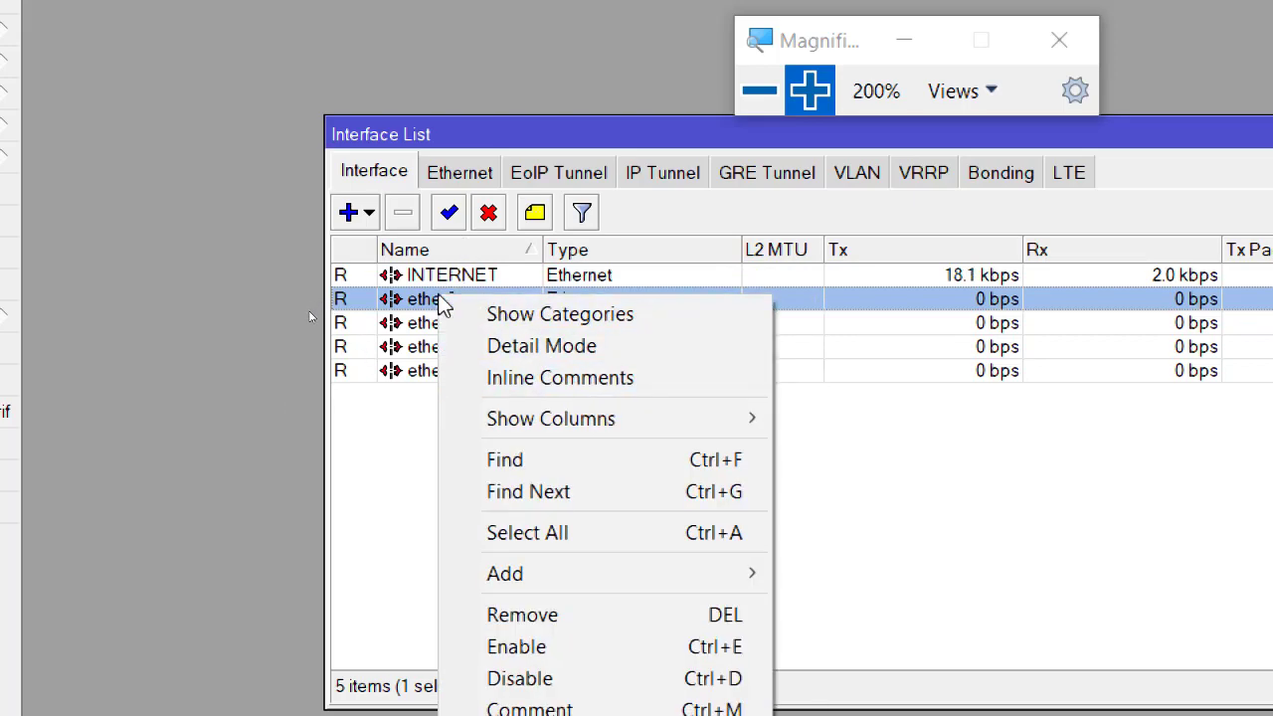
left_click(441, 301)
double_click(440, 301)
type("LAN-1")
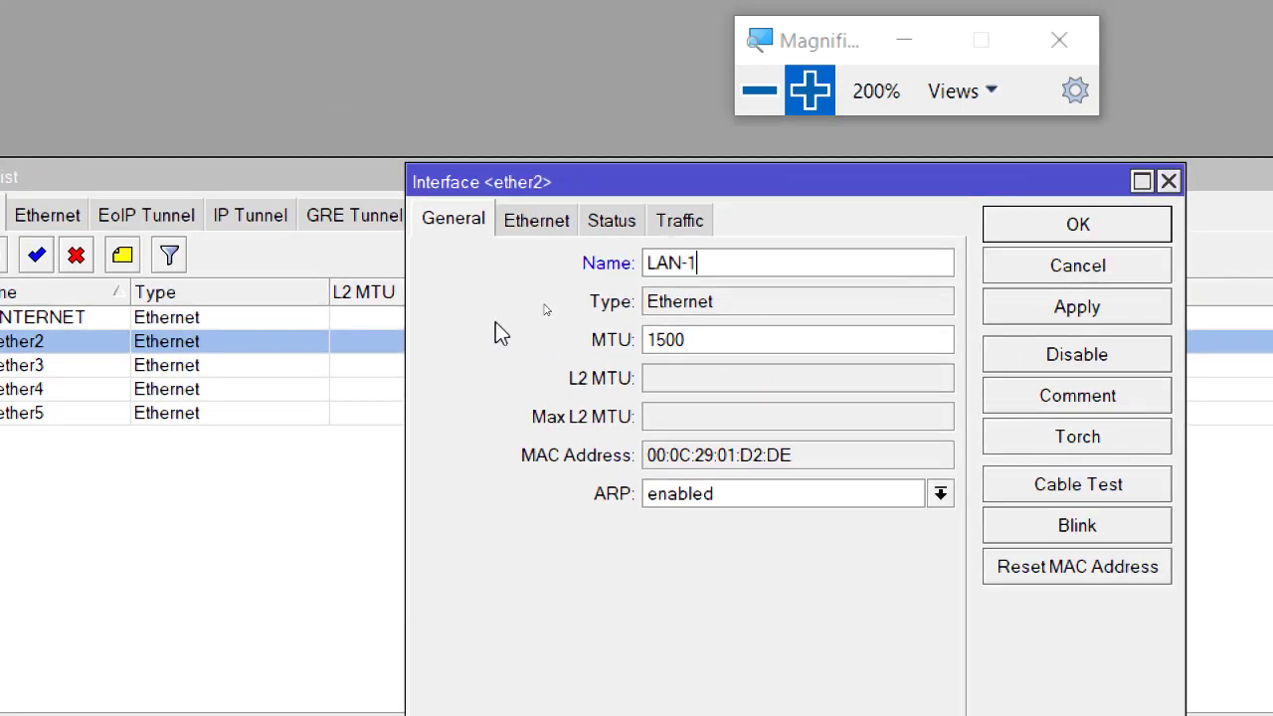
left_click(1034, 249)
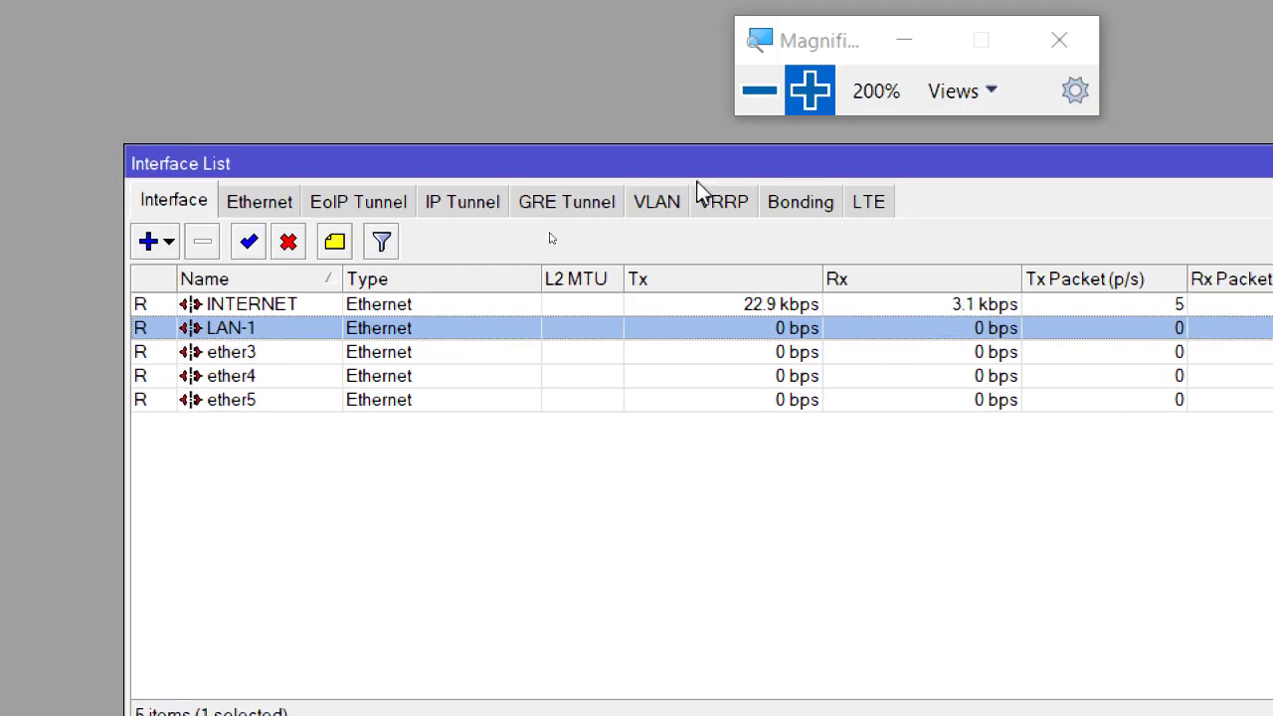
left_click(758, 92)
left_click(434, 401)
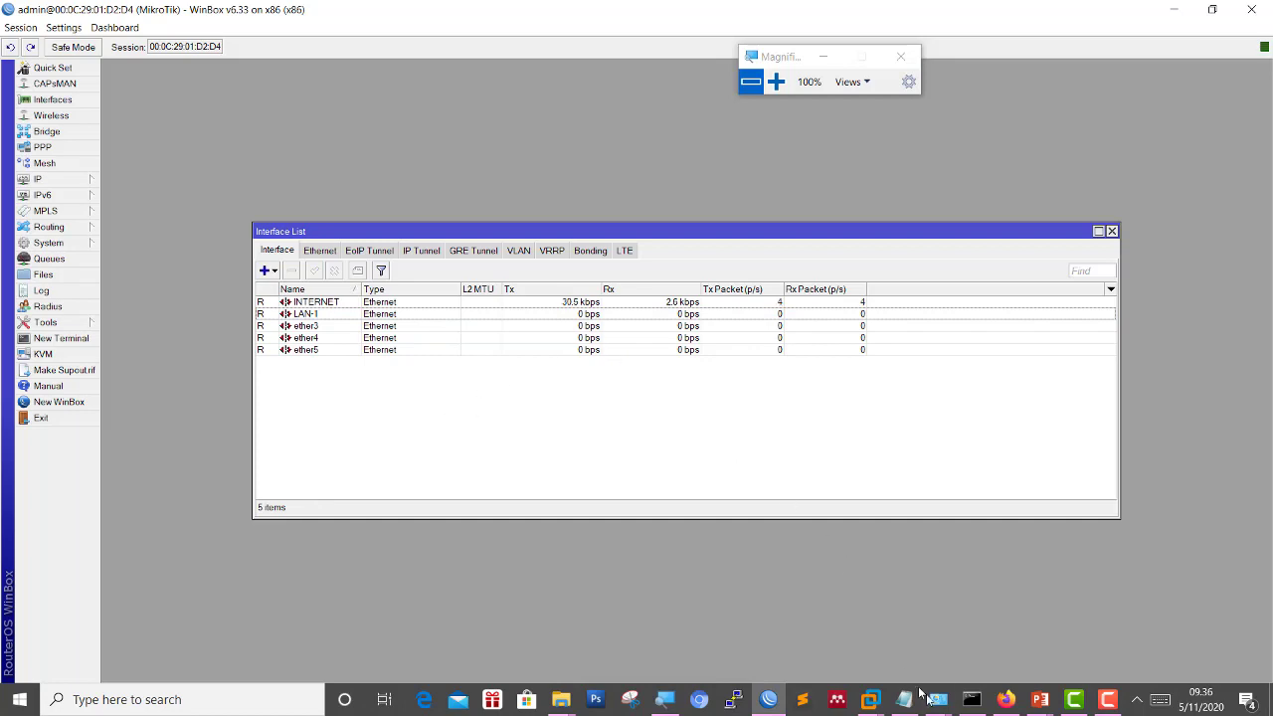
Open the Internet Protocol Version 4 settings of the VMnet1 adapter.
mouse_move(936, 696)
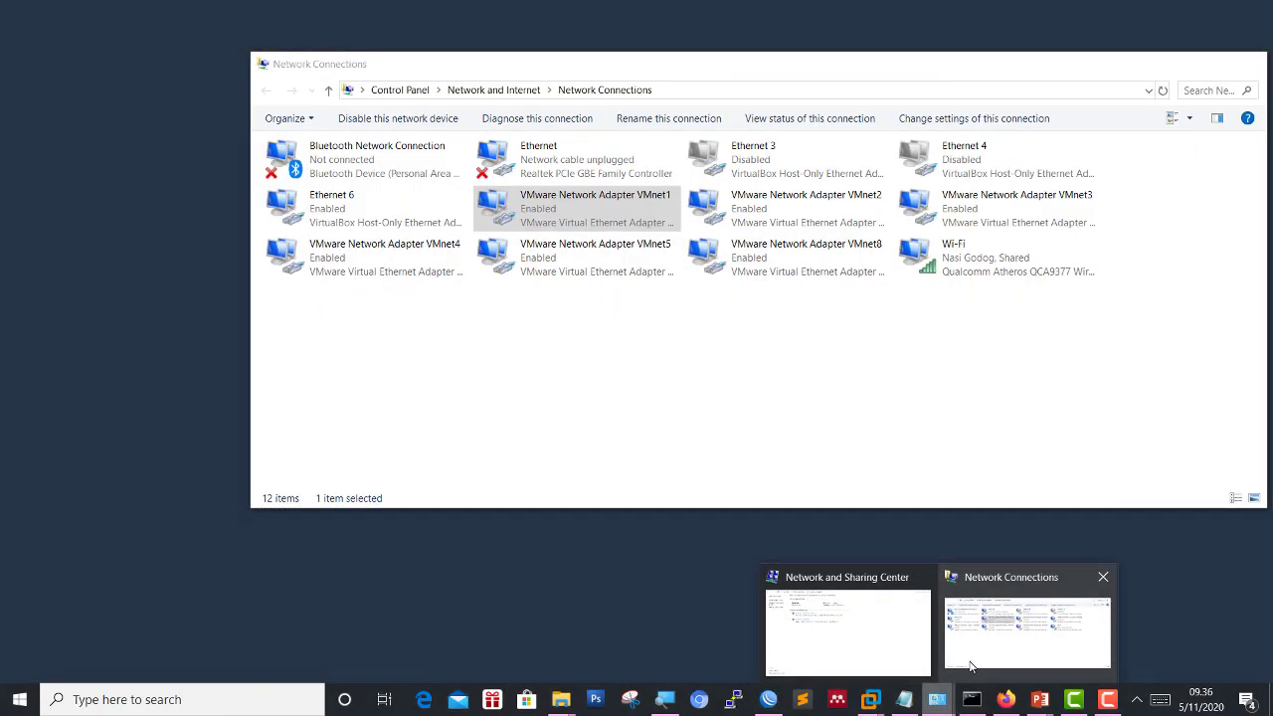
left_click(972, 667)
right_click(617, 220)
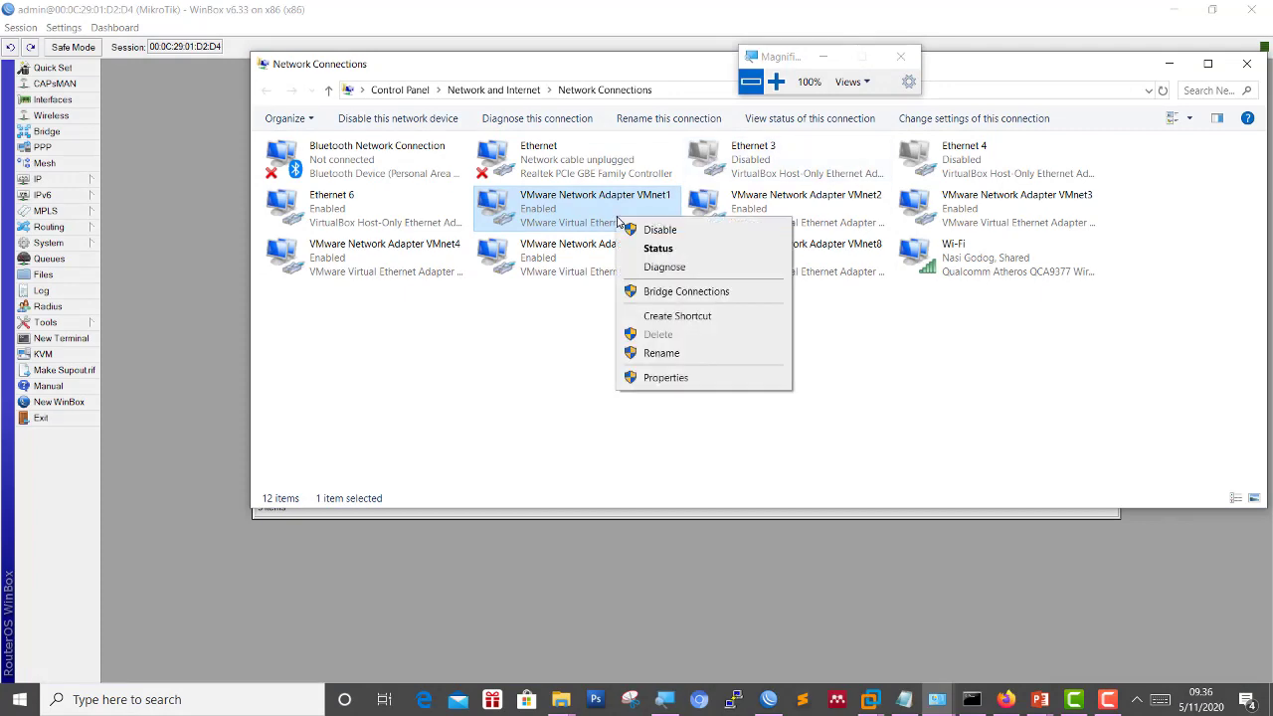
left_click(665, 378)
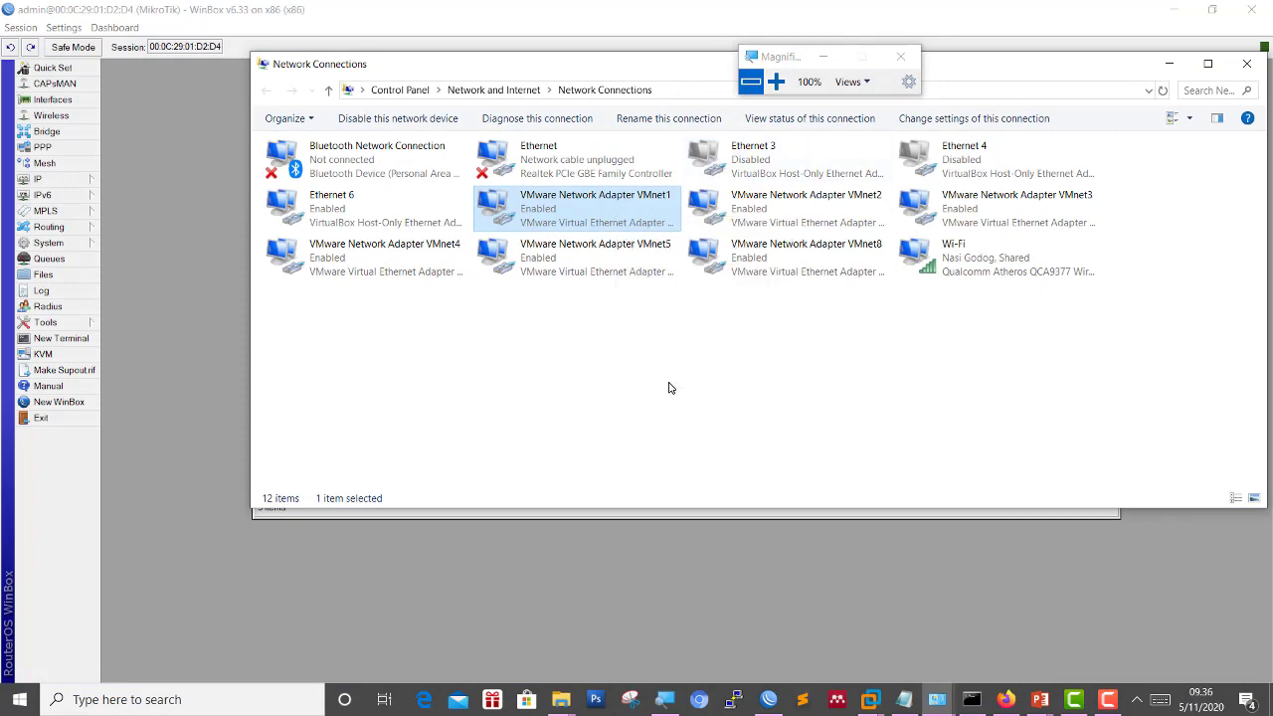
scroll(450, 345, "down", 1)
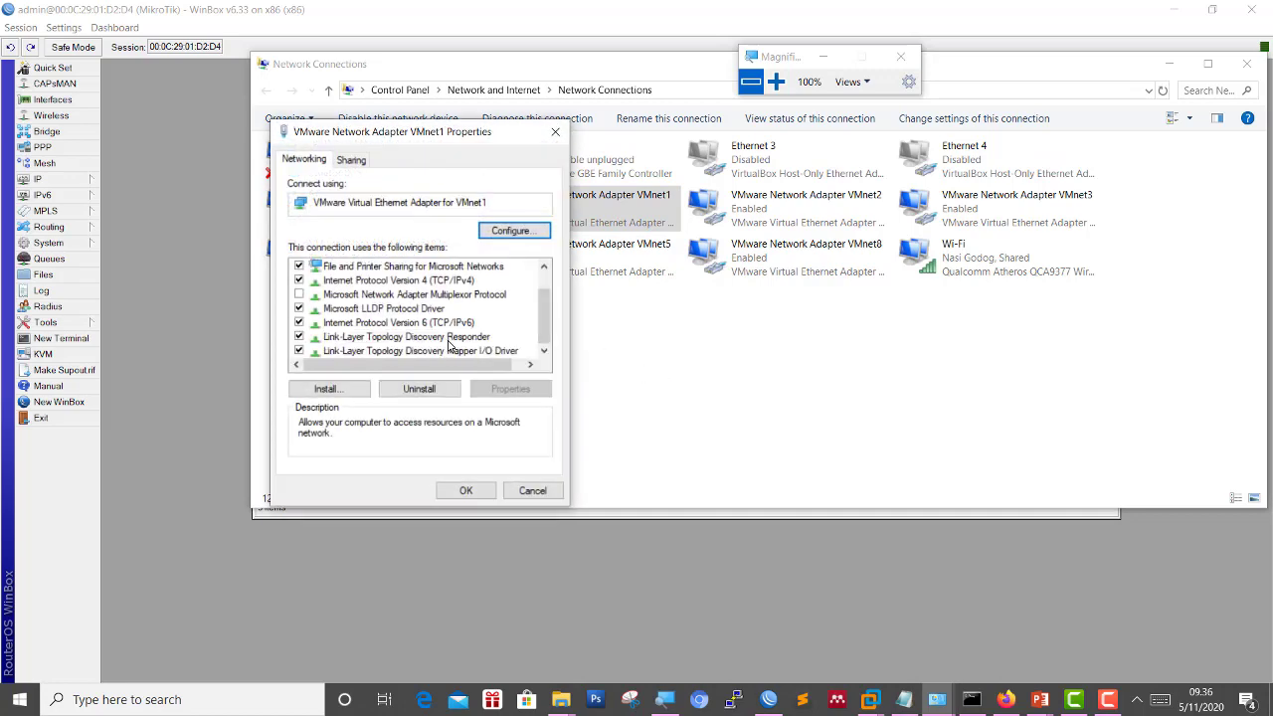
left_click(481, 287)
left_click(472, 282)
left_click(519, 388)
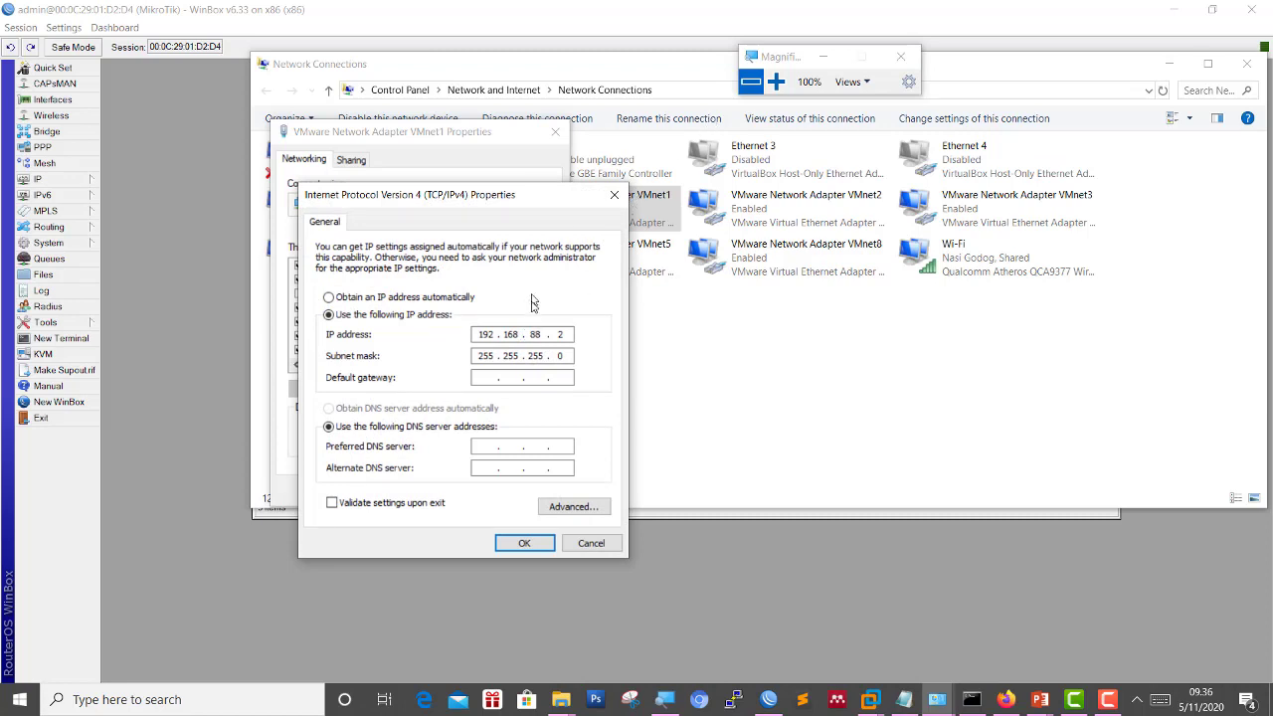
left_click(776, 81)
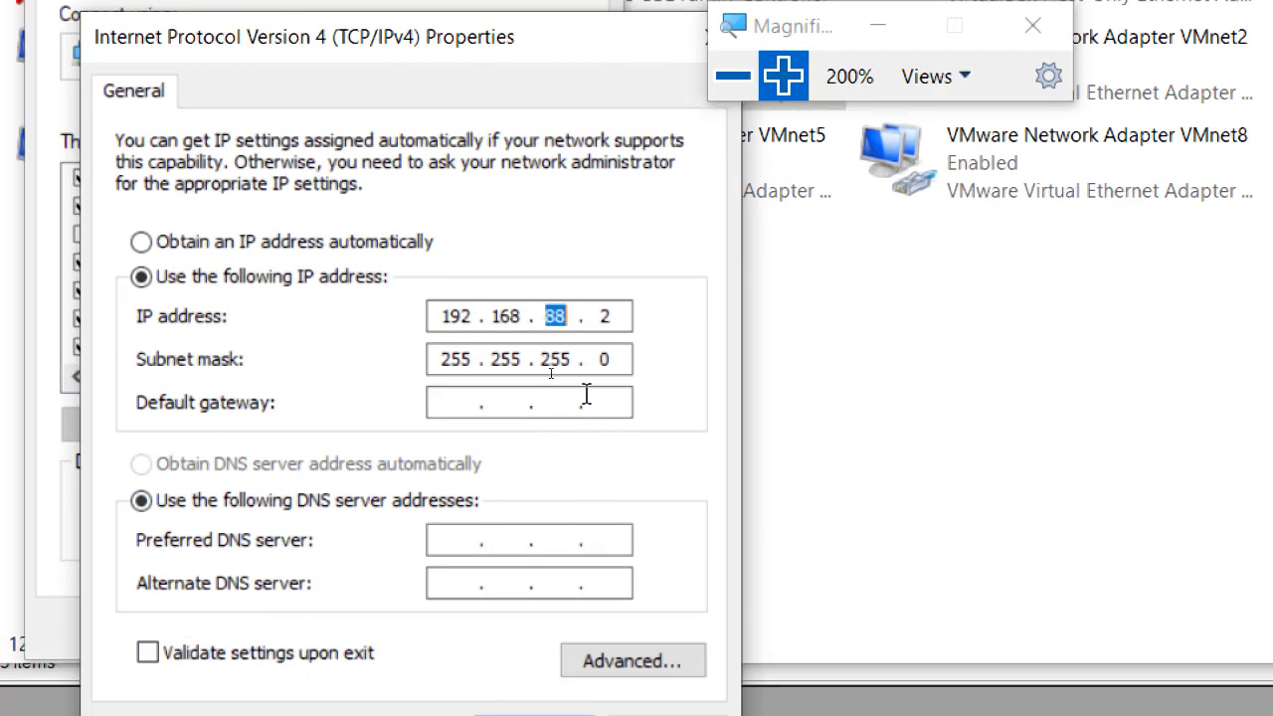
Change the IP address to 192.168.1.1, then confirm and close the adapter properties.
left_click(558, 318)
left_click_drag(546, 317, 570, 320)
type("1")
key("period")
type("1")
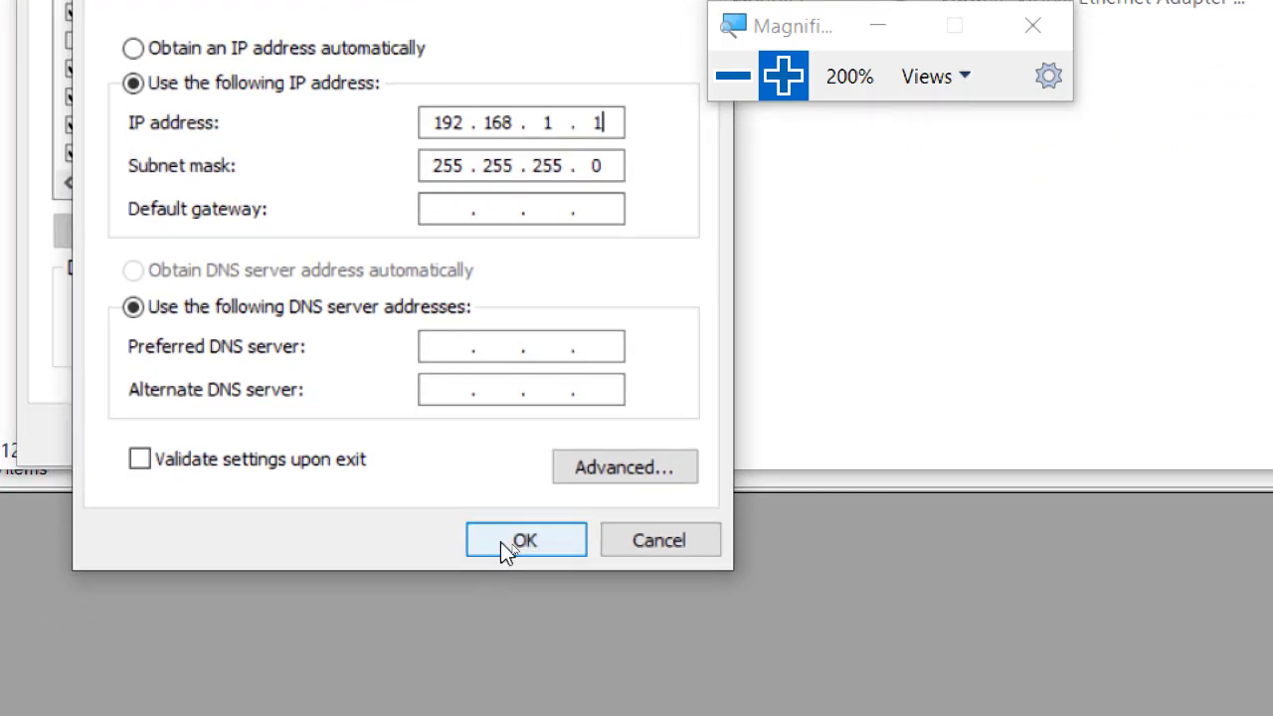
left_click(500, 542)
left_click(420, 438)
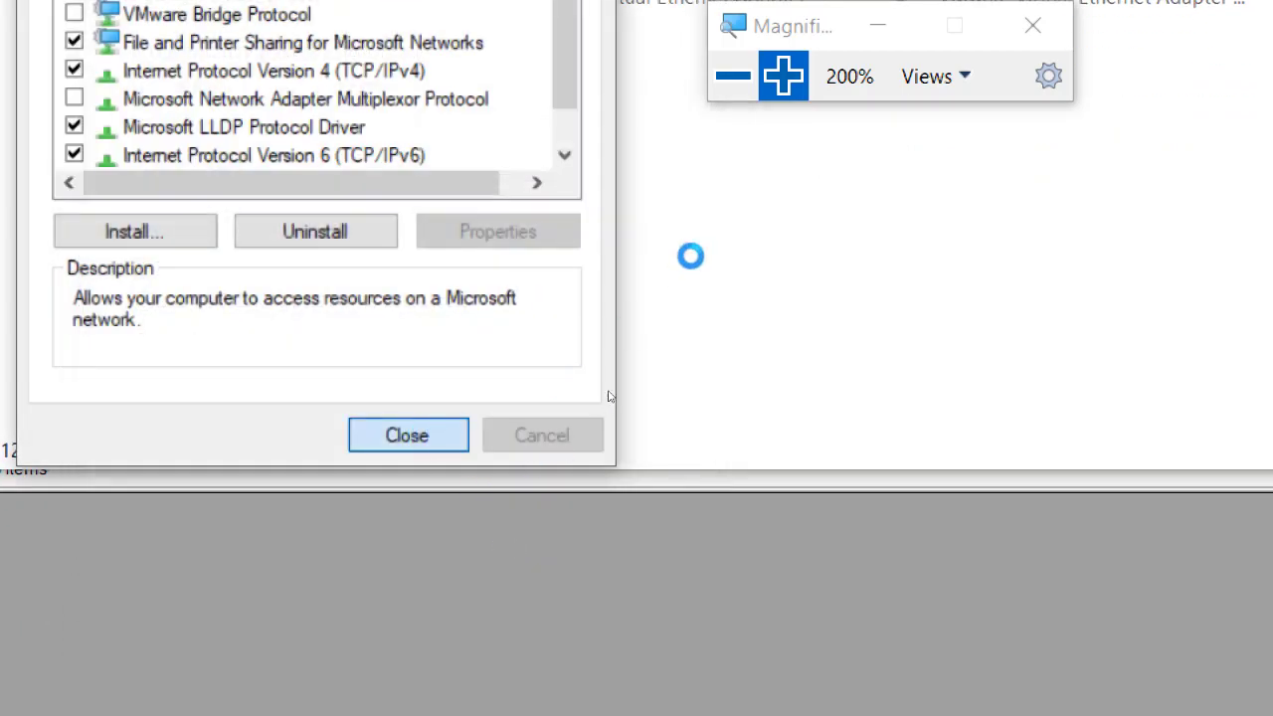
left_click(734, 76)
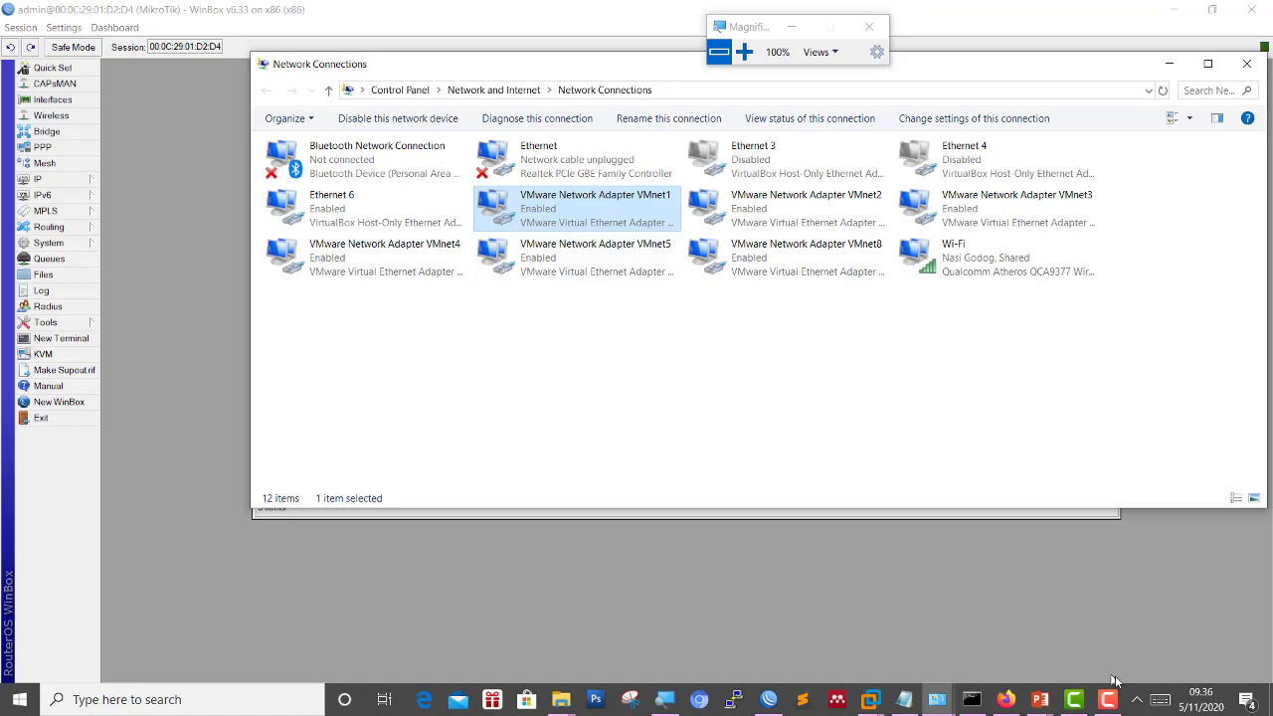
Present the PowerPoint network diagram slide, then return to the WebFig page in Firefox.
mouse_move(1039, 699)
left_click(1151, 646)
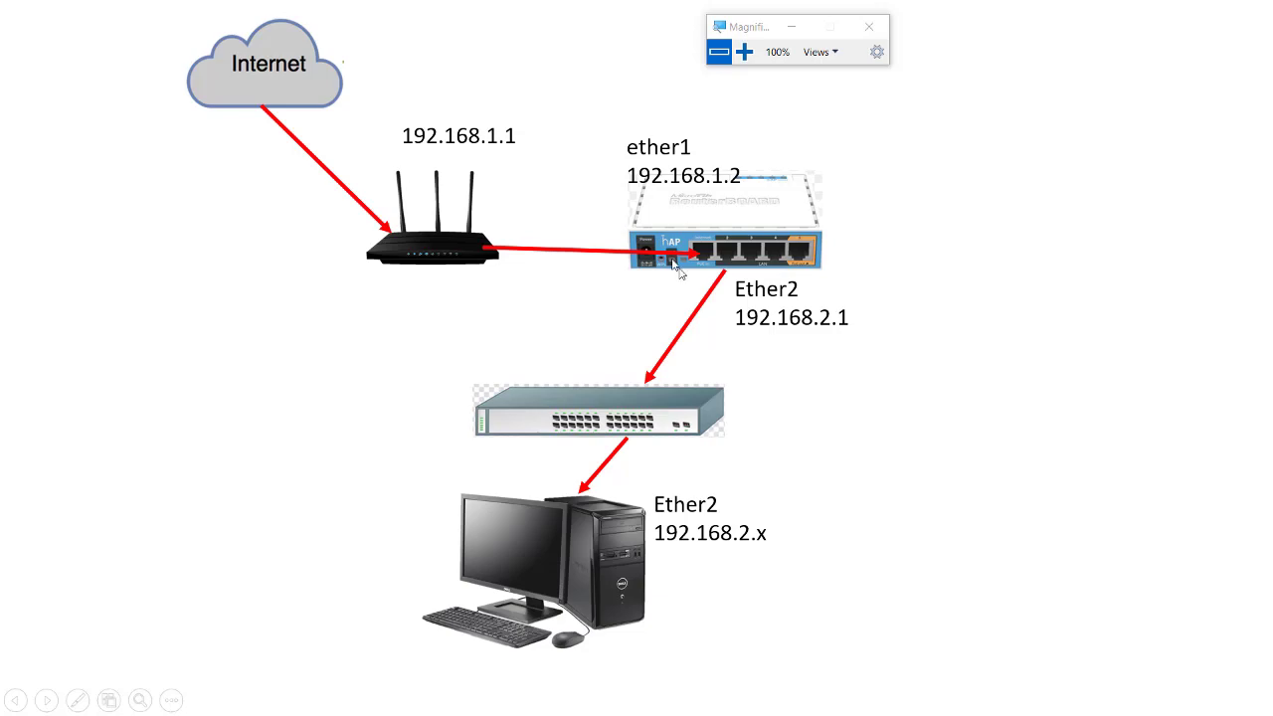
left_click(744, 51)
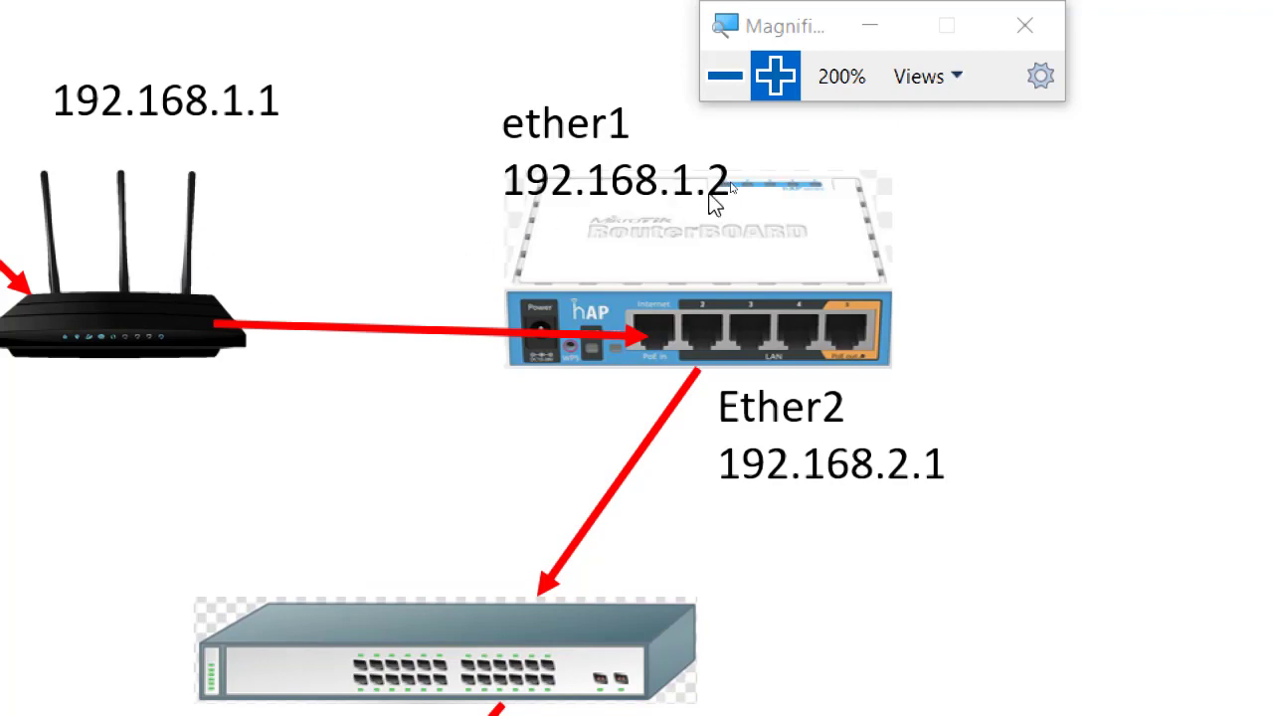
left_click(725, 75)
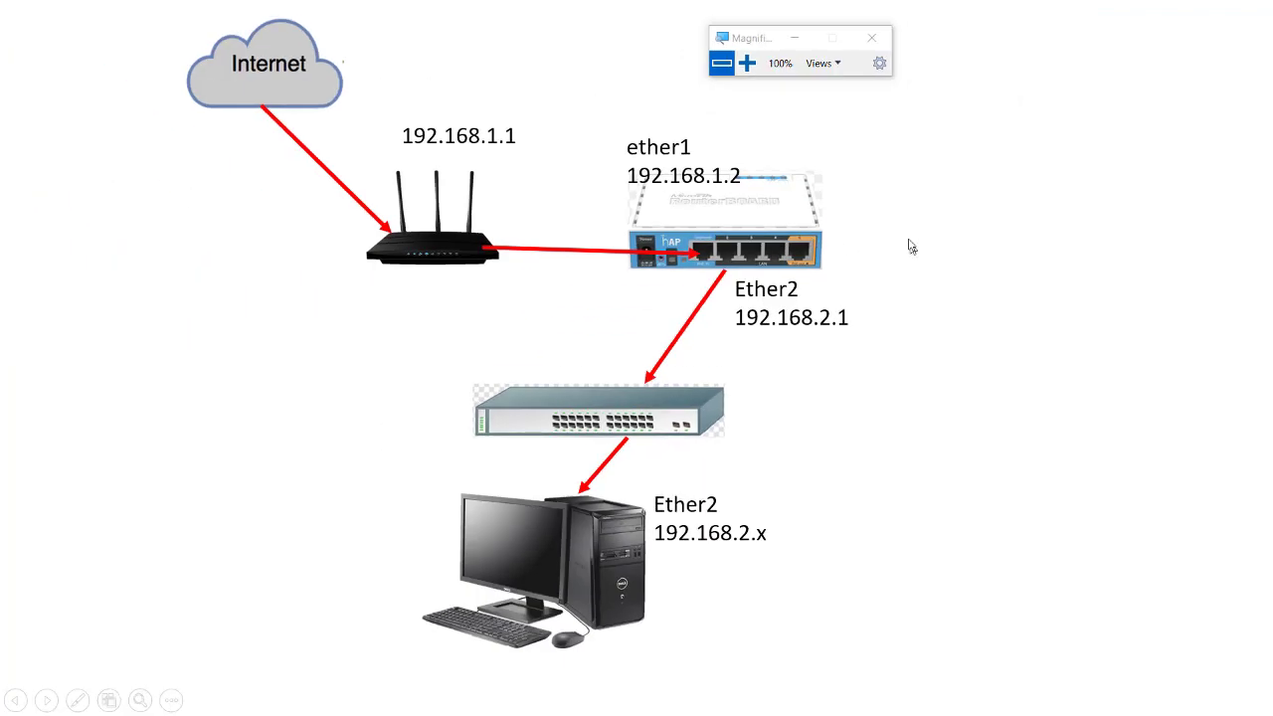
key("alt+Tab")
key("alt+Tab")
key("alt+Tab")
key("alt+Tab")
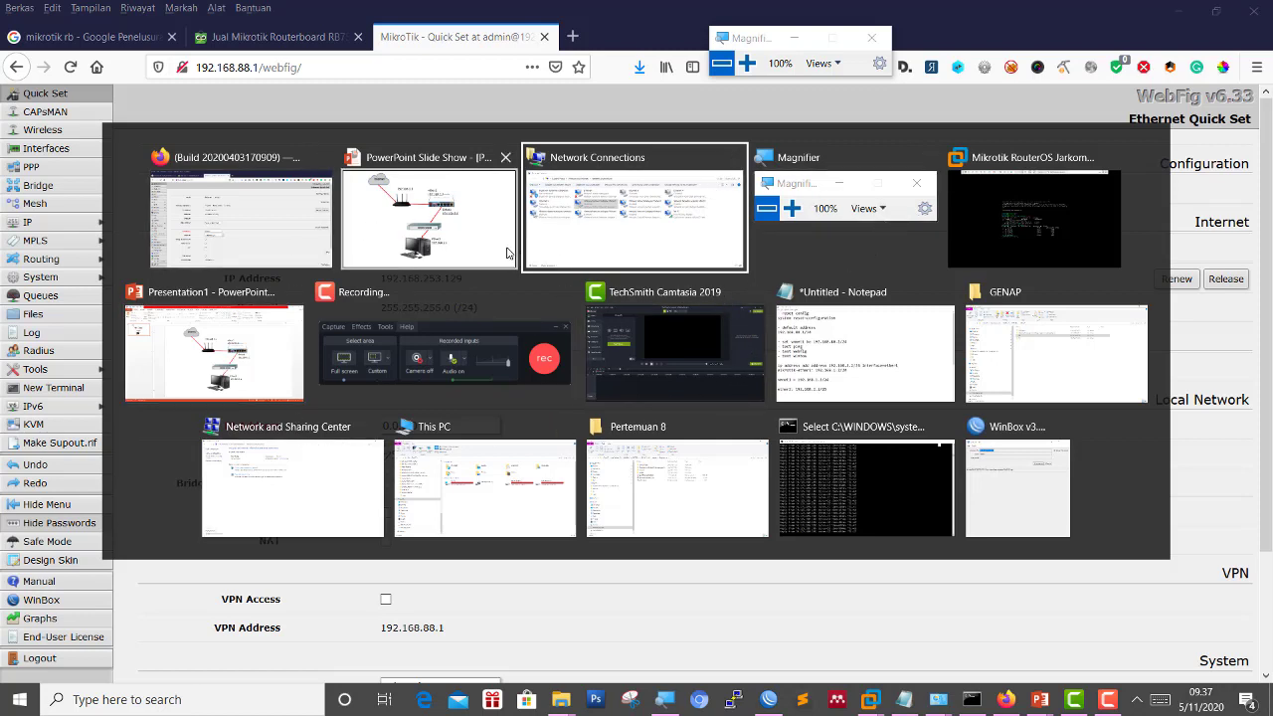
Stop the reconnect attempt and select the 192.168.1.2 router in the Neighbors list.
left_click(970, 449)
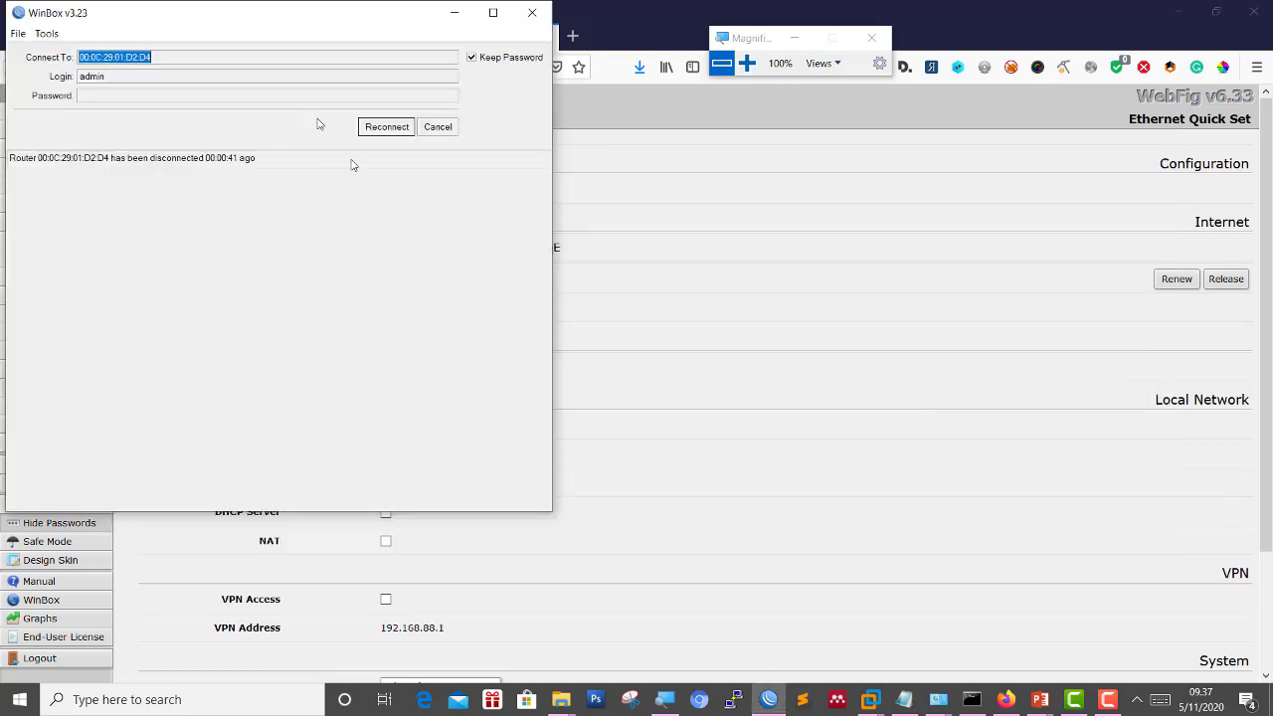
left_click_drag(308, 14, 676, 130)
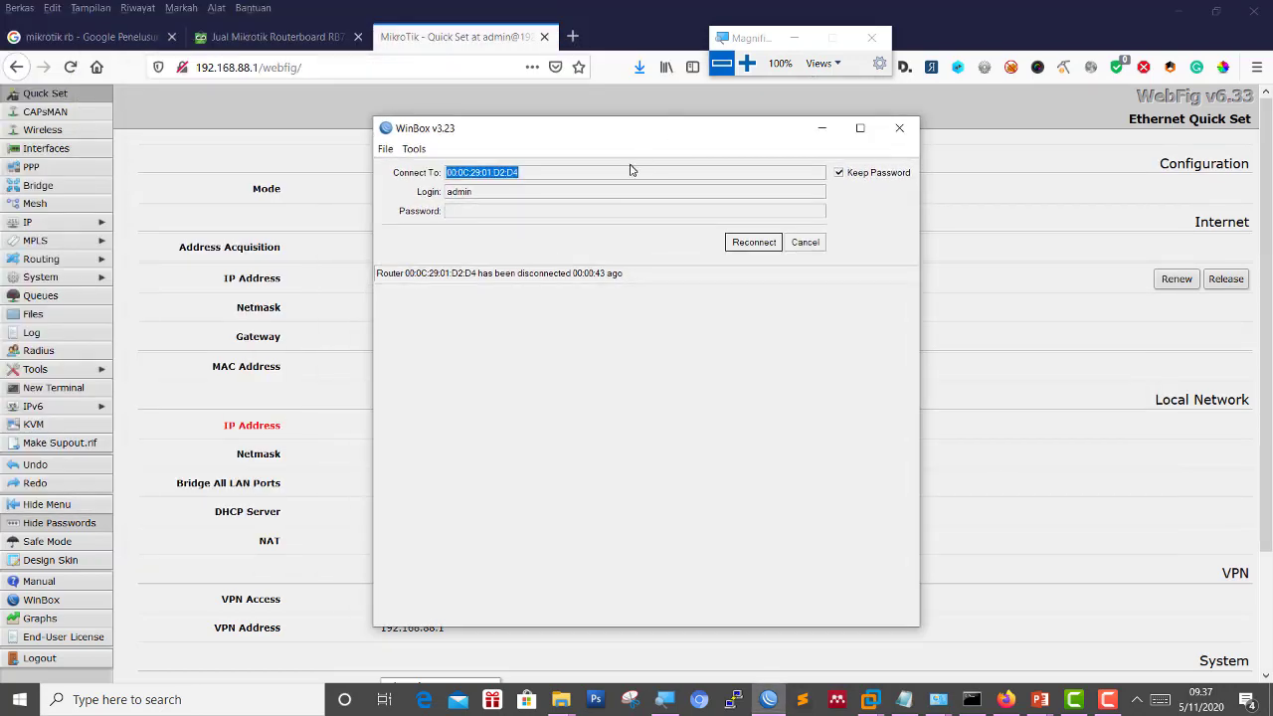
left_click(747, 64)
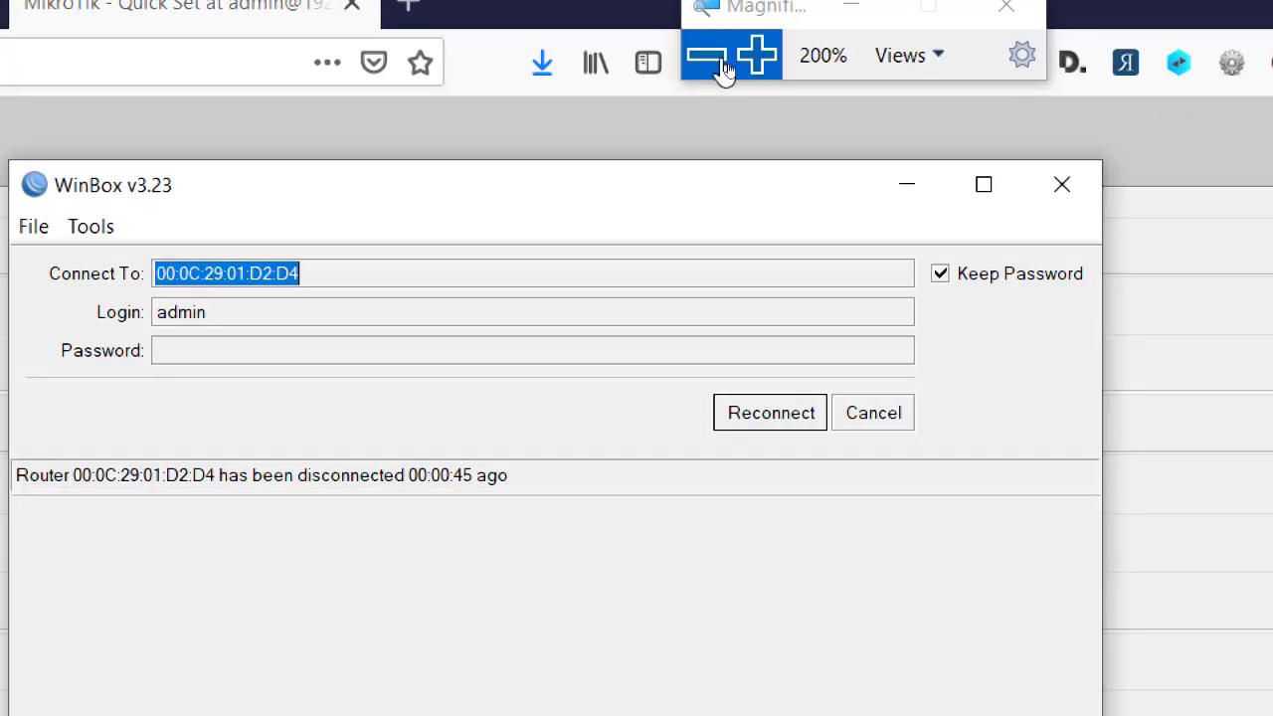
left_click(728, 71)
left_click(803, 241)
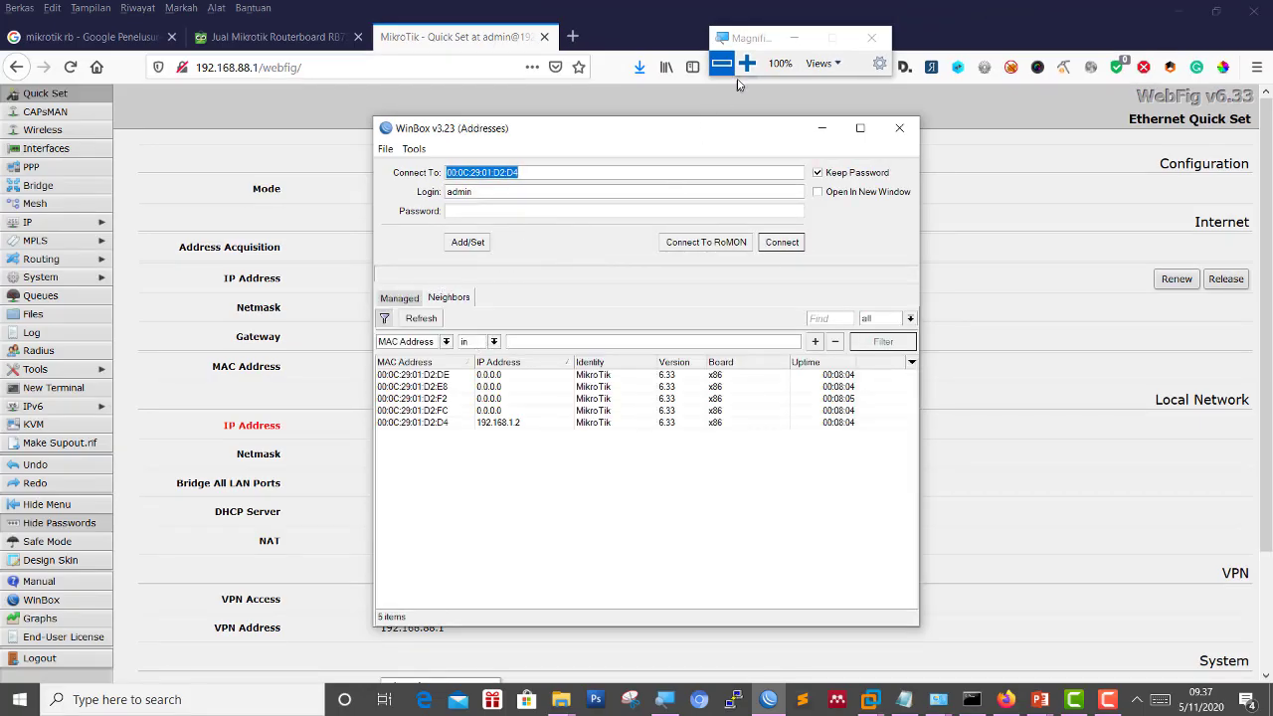
left_click(747, 64)
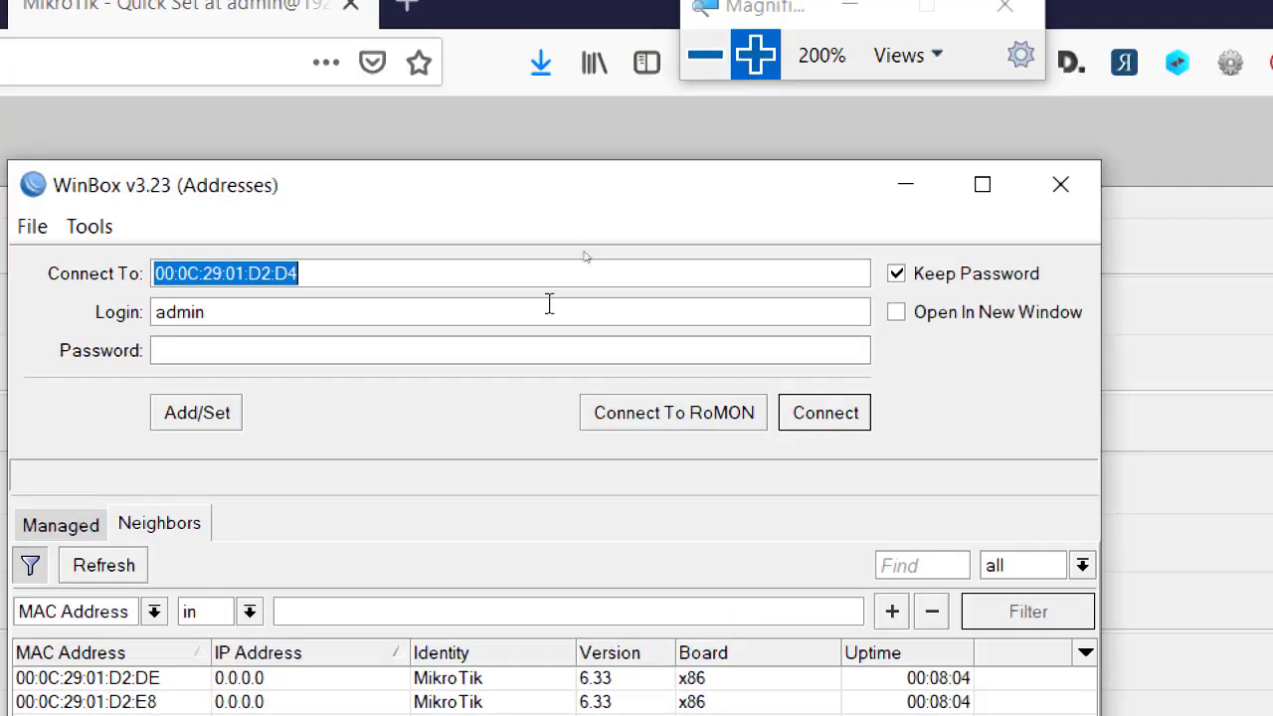
left_click(372, 519)
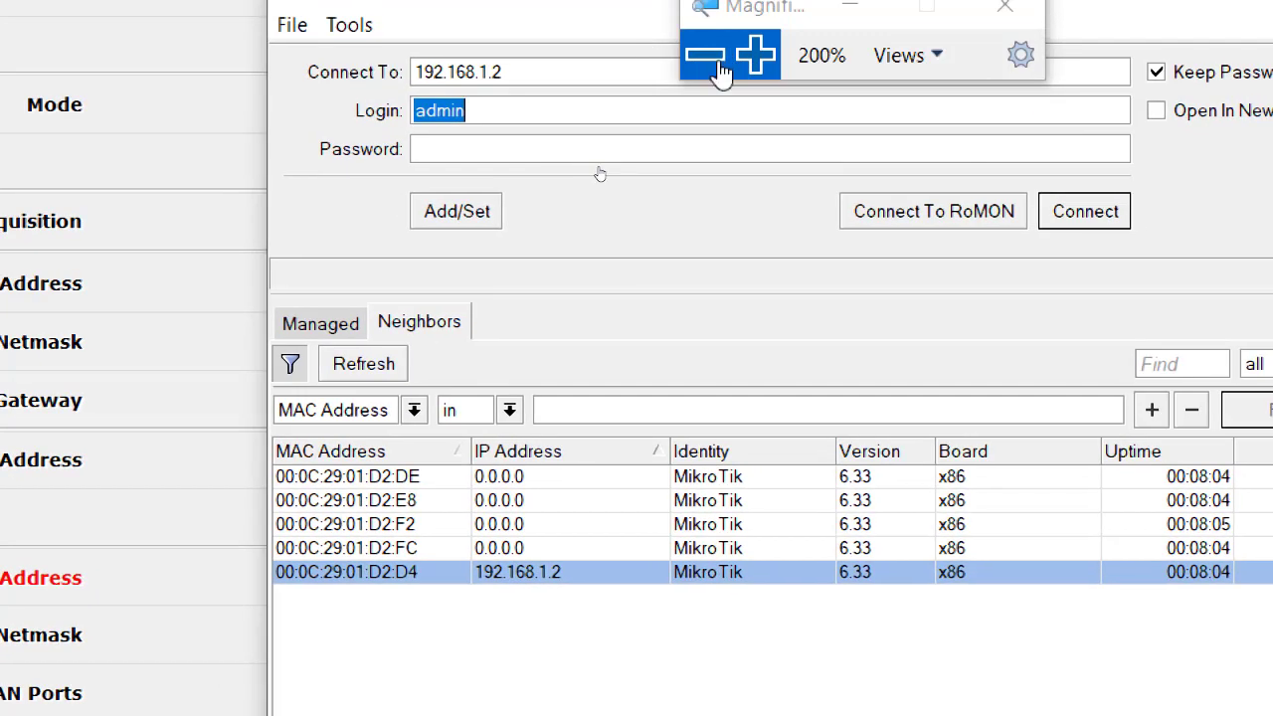
Try connecting to 192.168.1.2, then return to WinBox and reselect that router after the error.
left_click(708, 57)
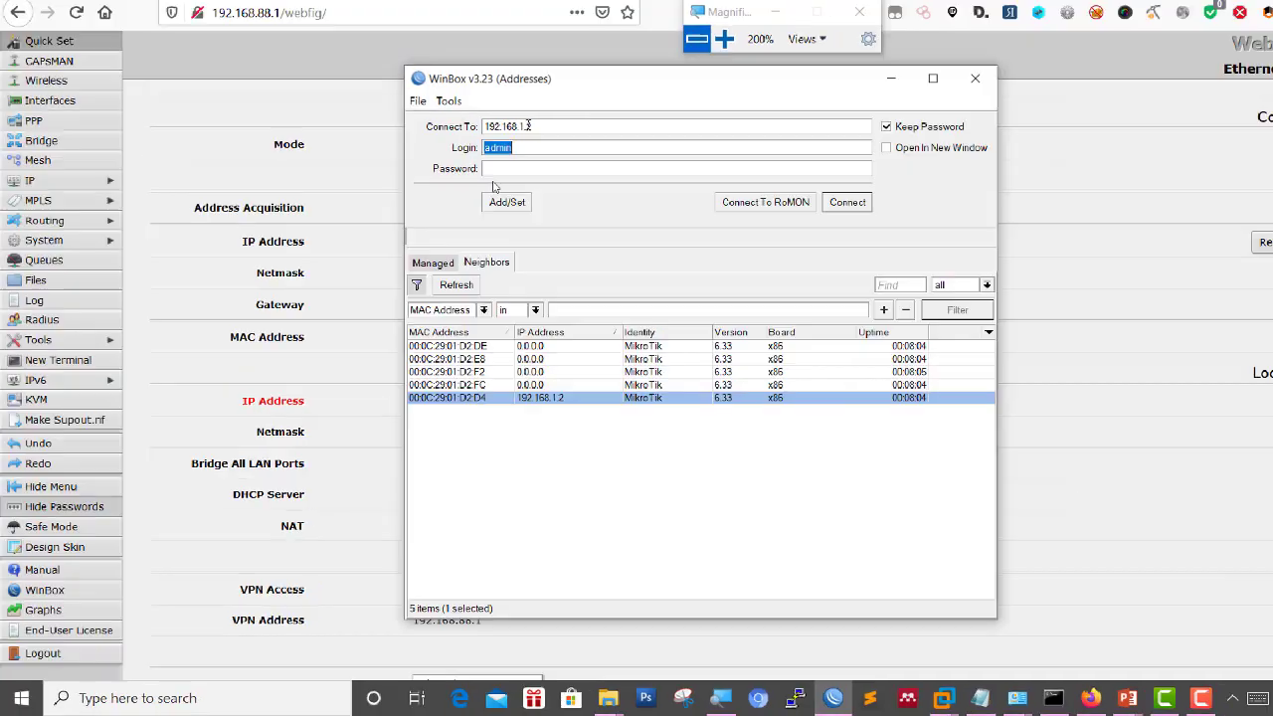
left_click(782, 242)
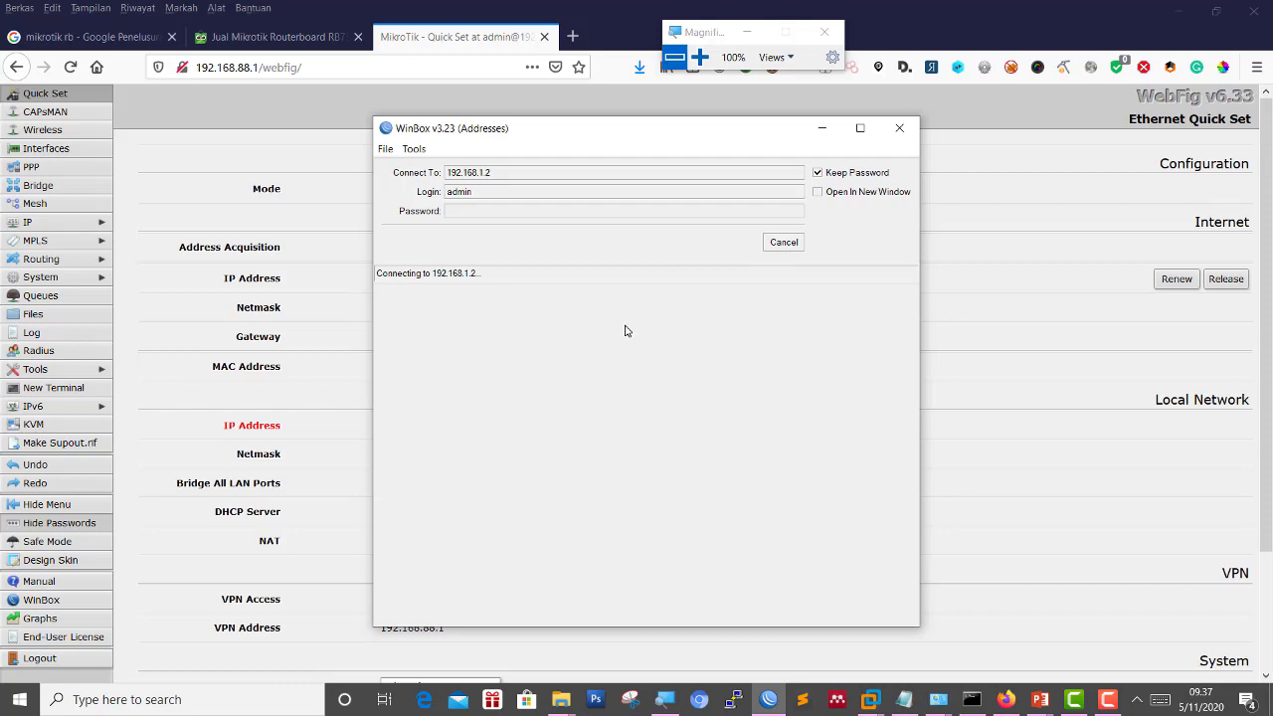
mouse_move(1040, 699)
left_click(1079, 632)
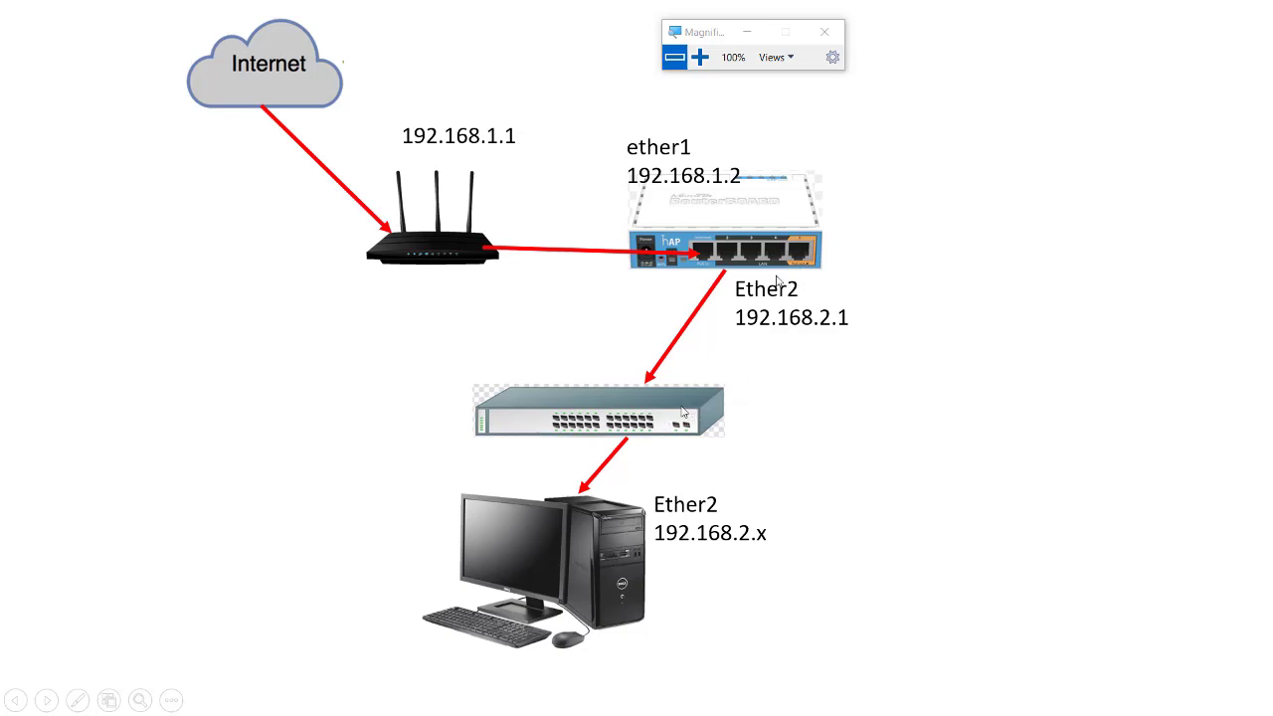
key("alt+Tab")
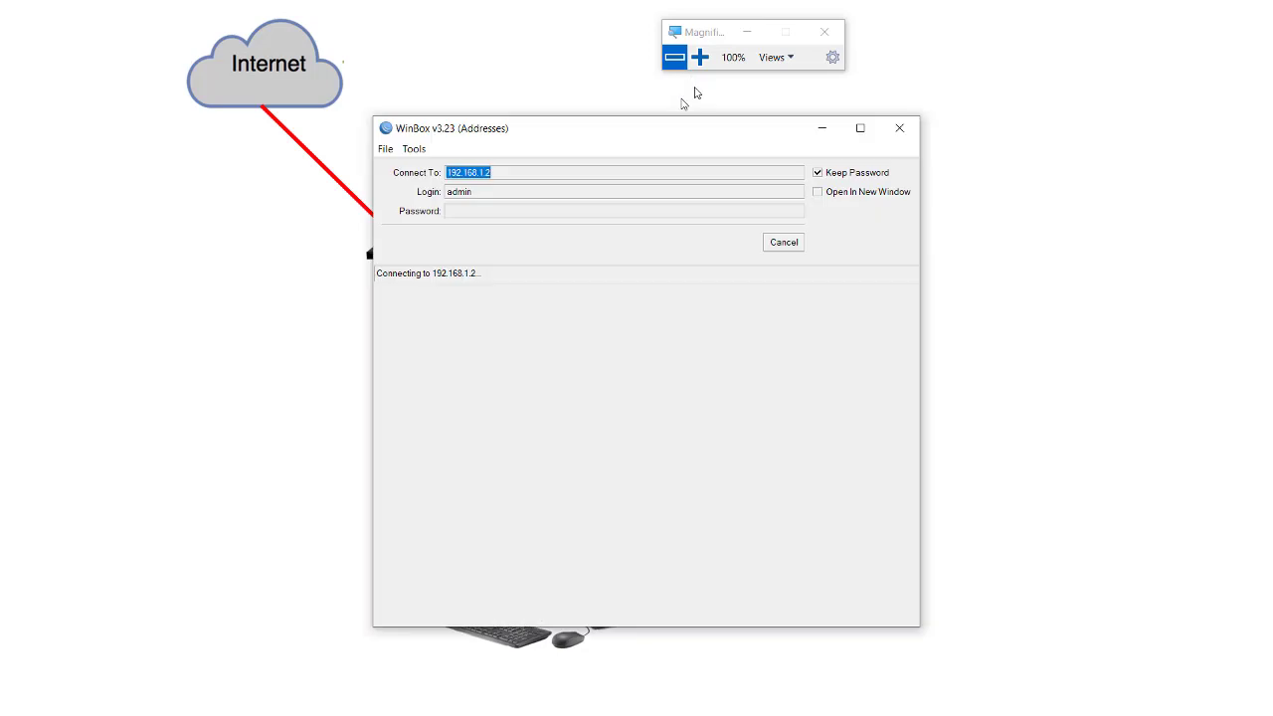
left_click(522, 210)
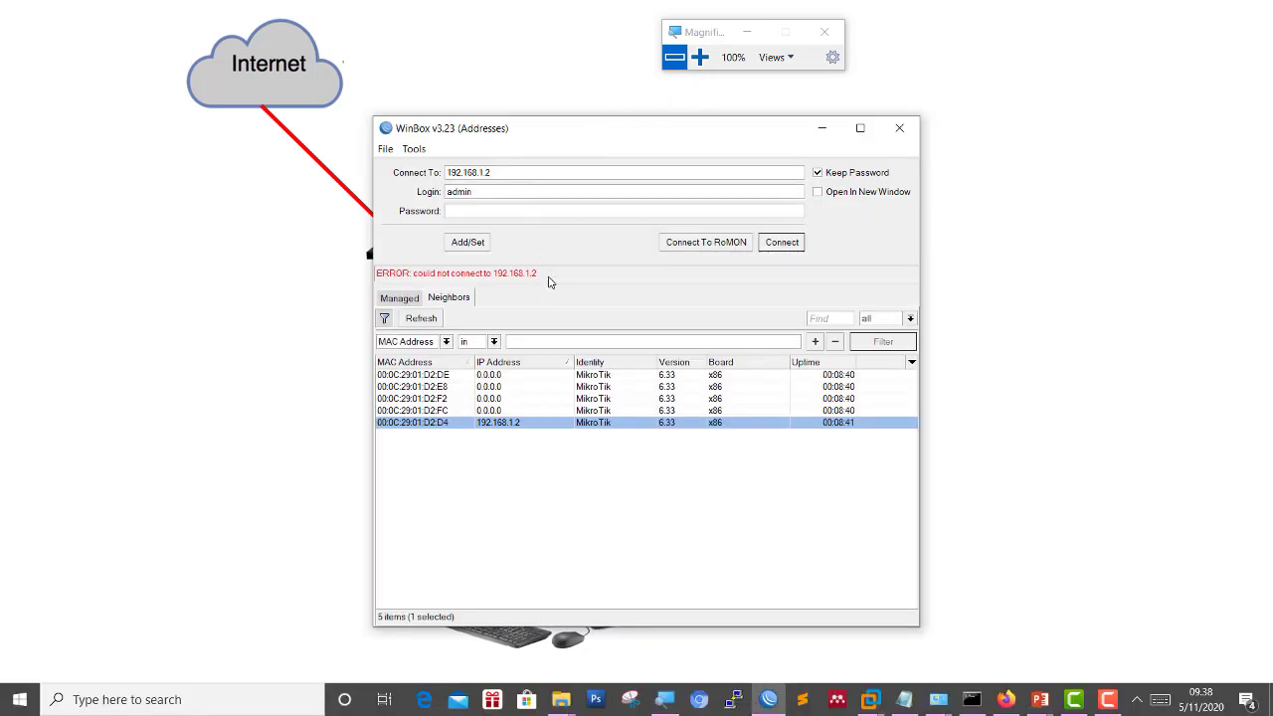
left_click(542, 423)
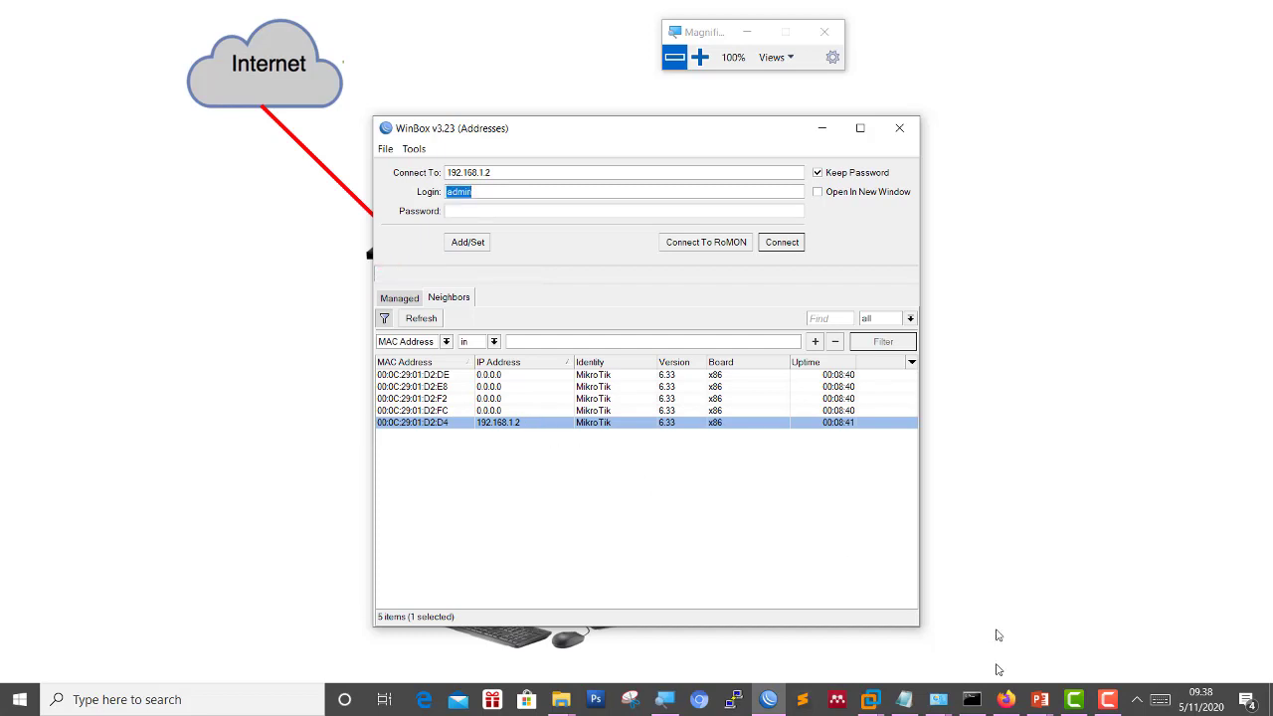
Check the VMnet1 adapter's IPv4 address and subnet mask in its connection details.
mouse_move(935, 706)
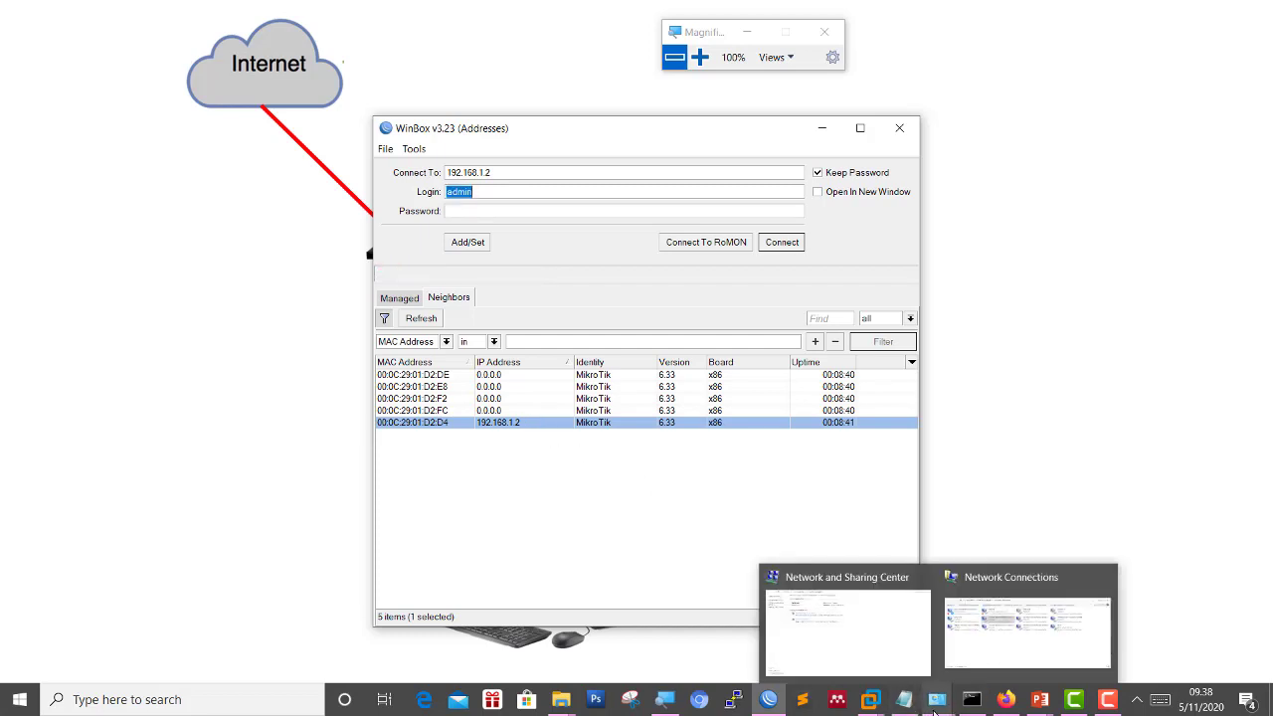
left_click(990, 652)
double_click(597, 211)
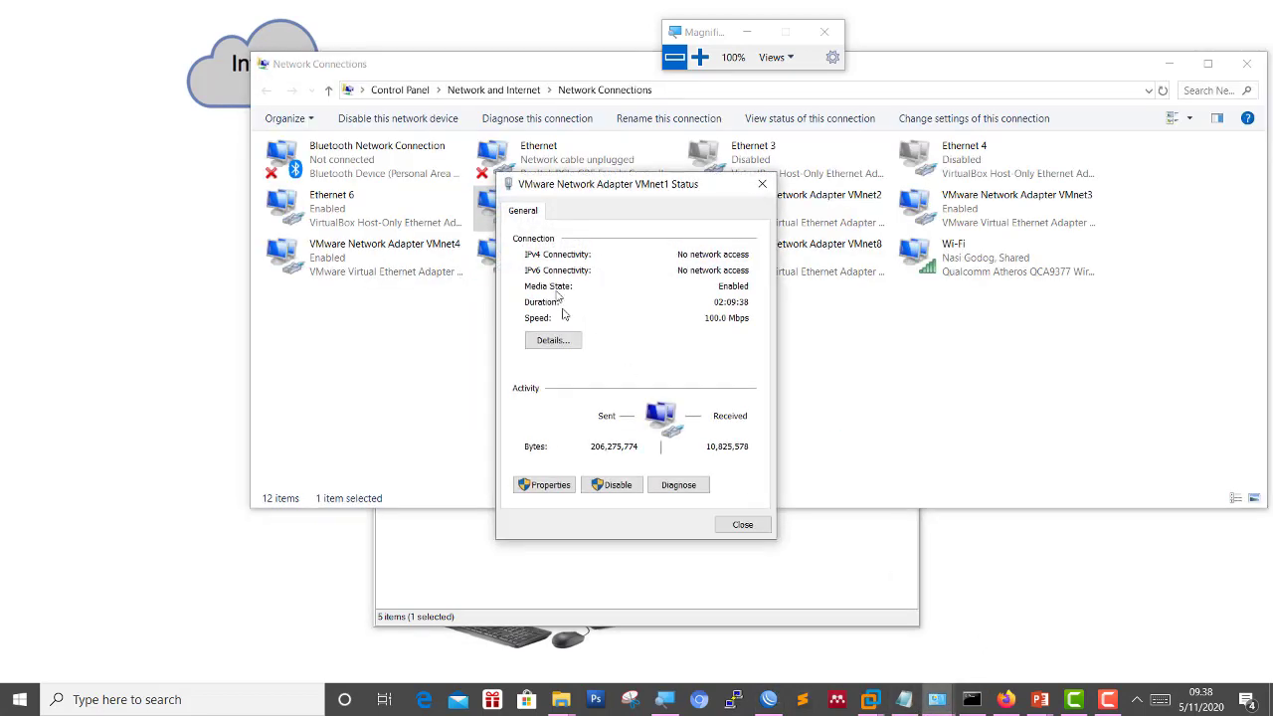
left_click(553, 340)
left_click(631, 334)
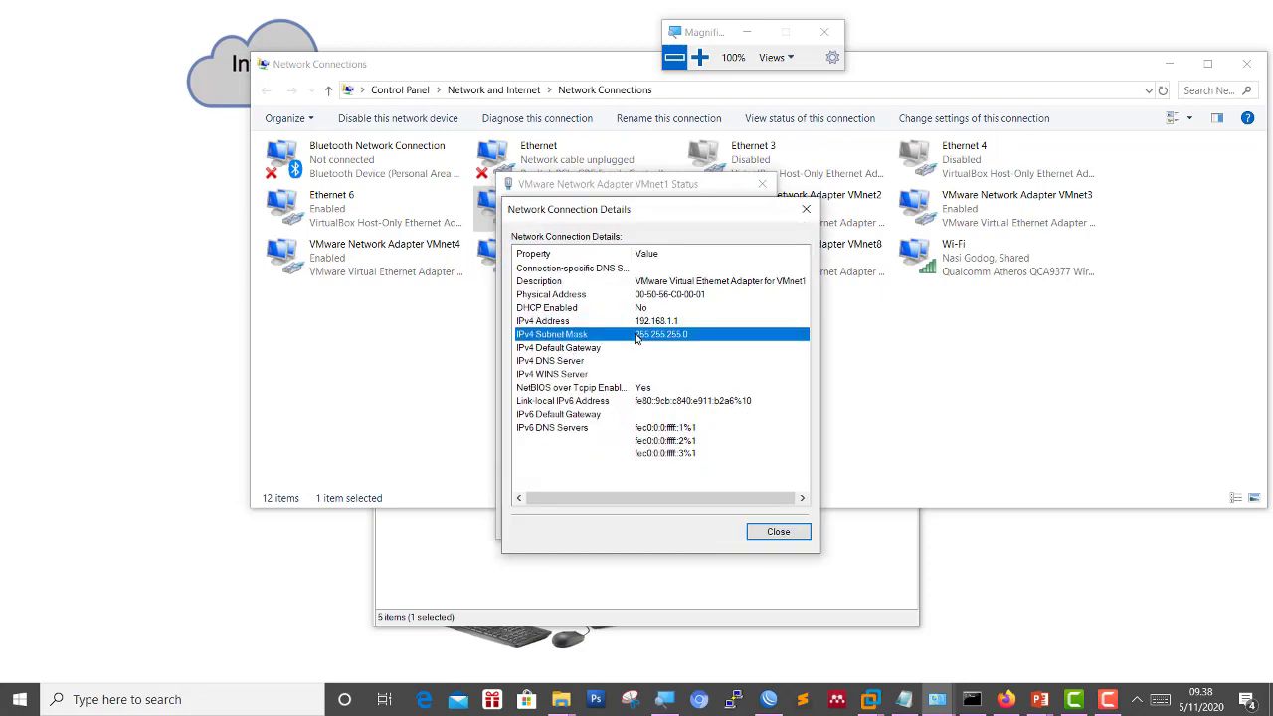
left_click(768, 528)
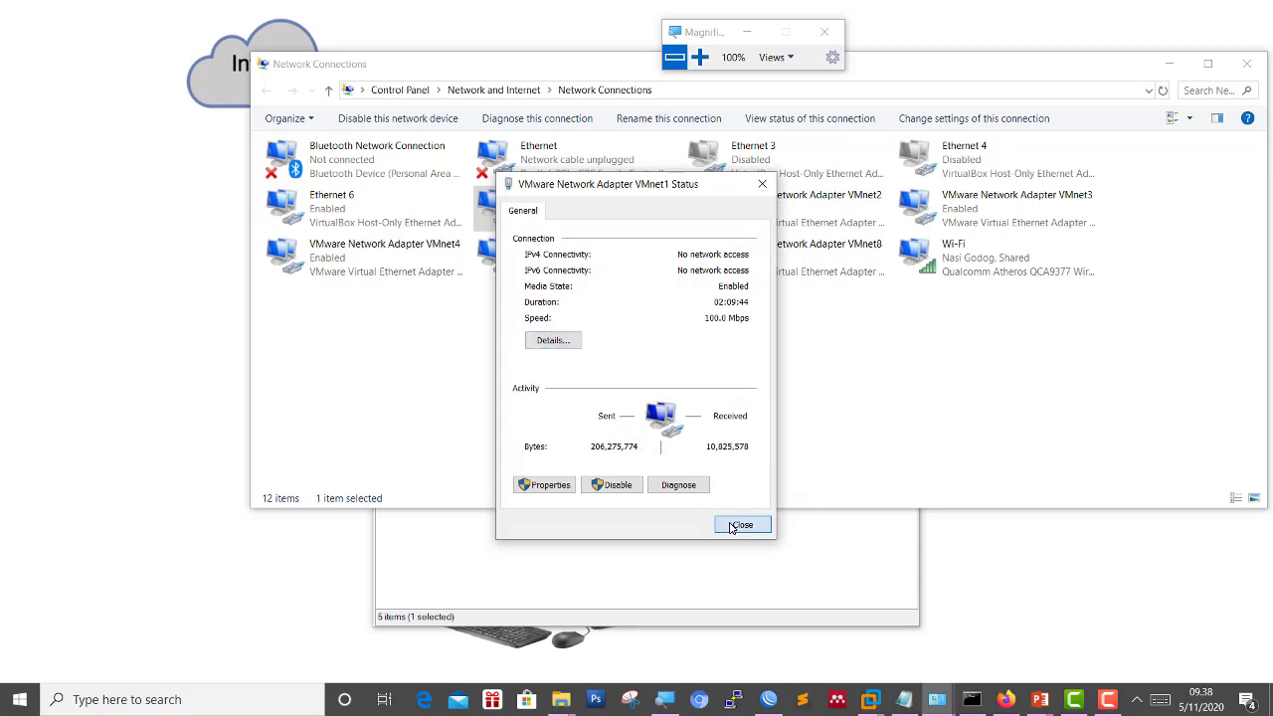
left_click(732, 525)
Log in to the router at 192.168.1.2 and bring the running ping window forward.
left_click(716, 546)
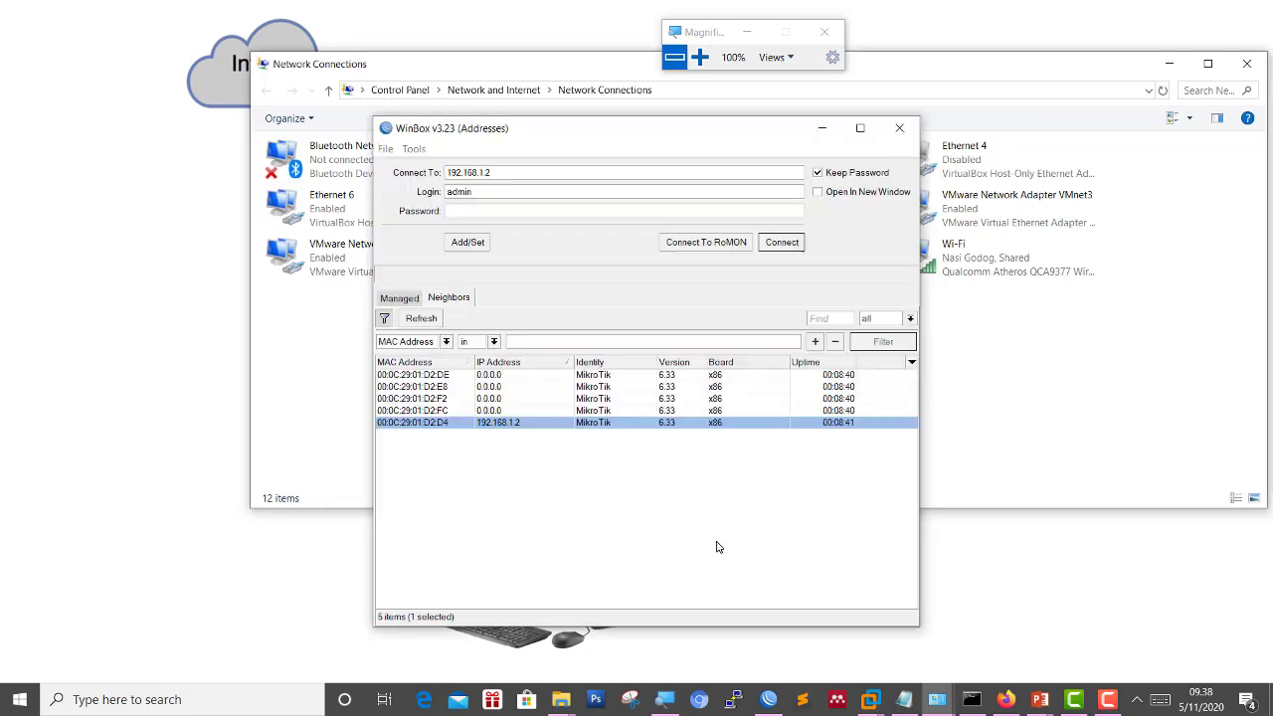
left_click(503, 424)
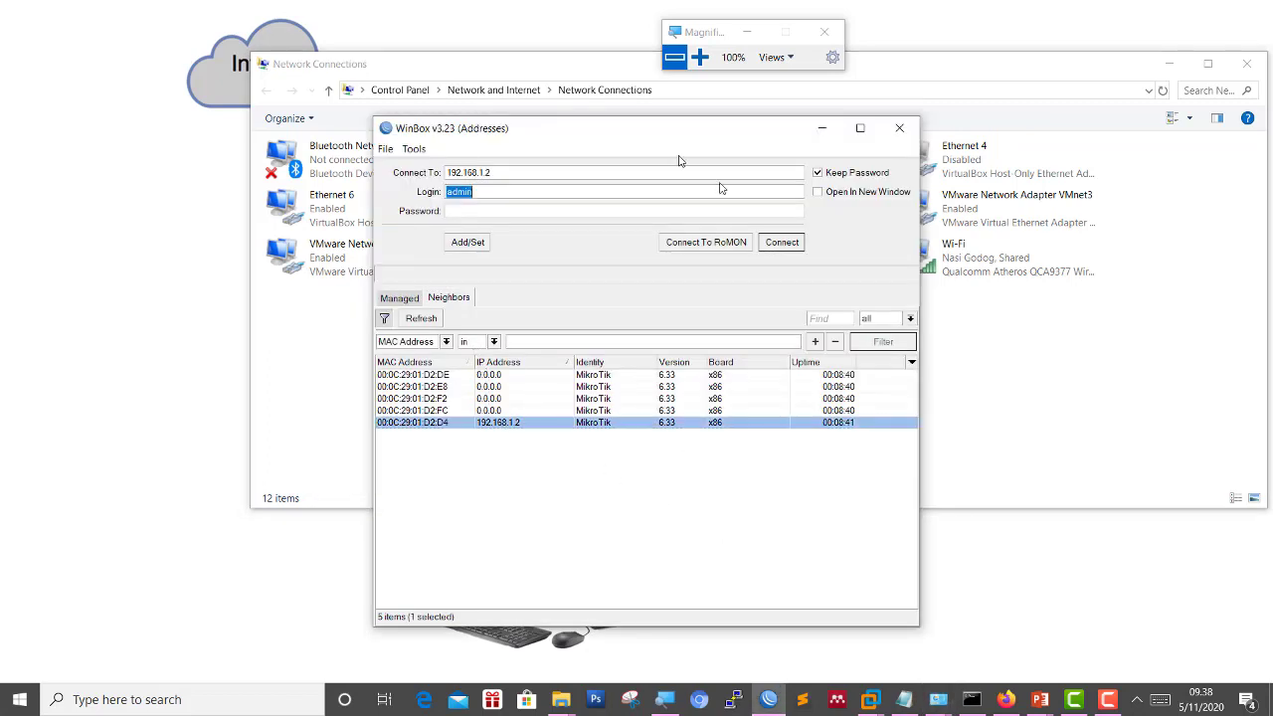
left_click(781, 241)
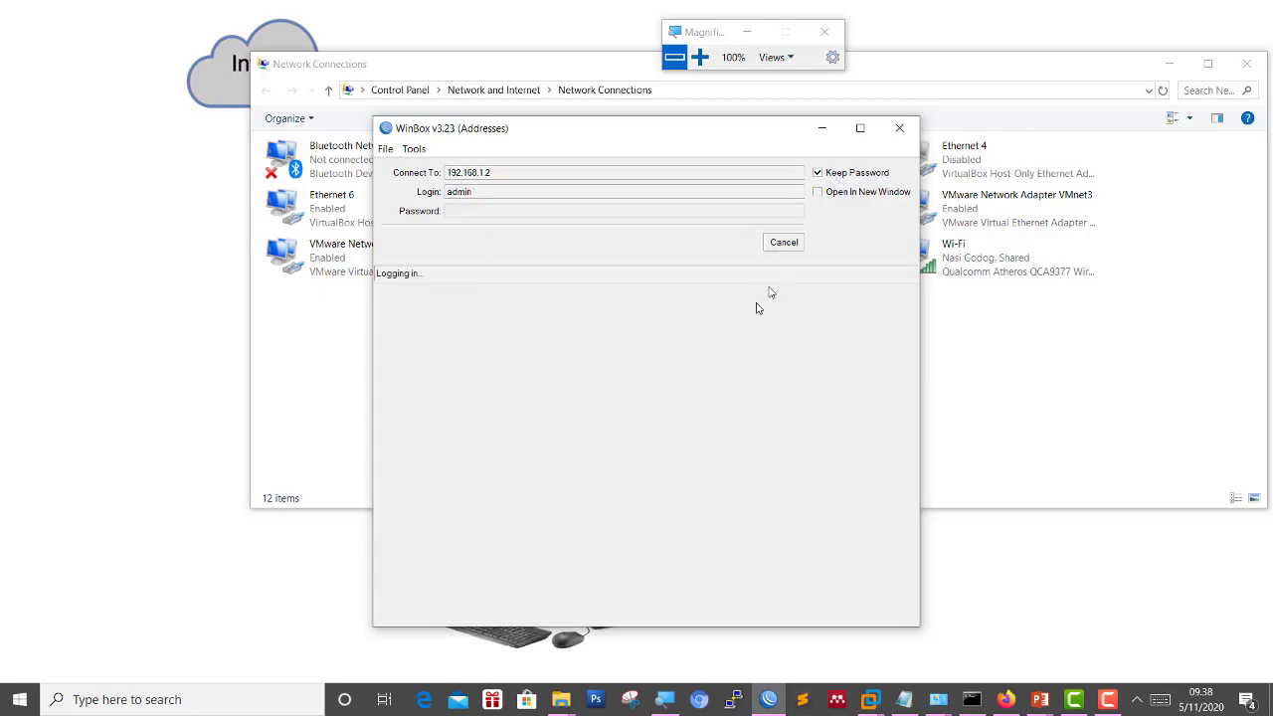
left_click(971, 697)
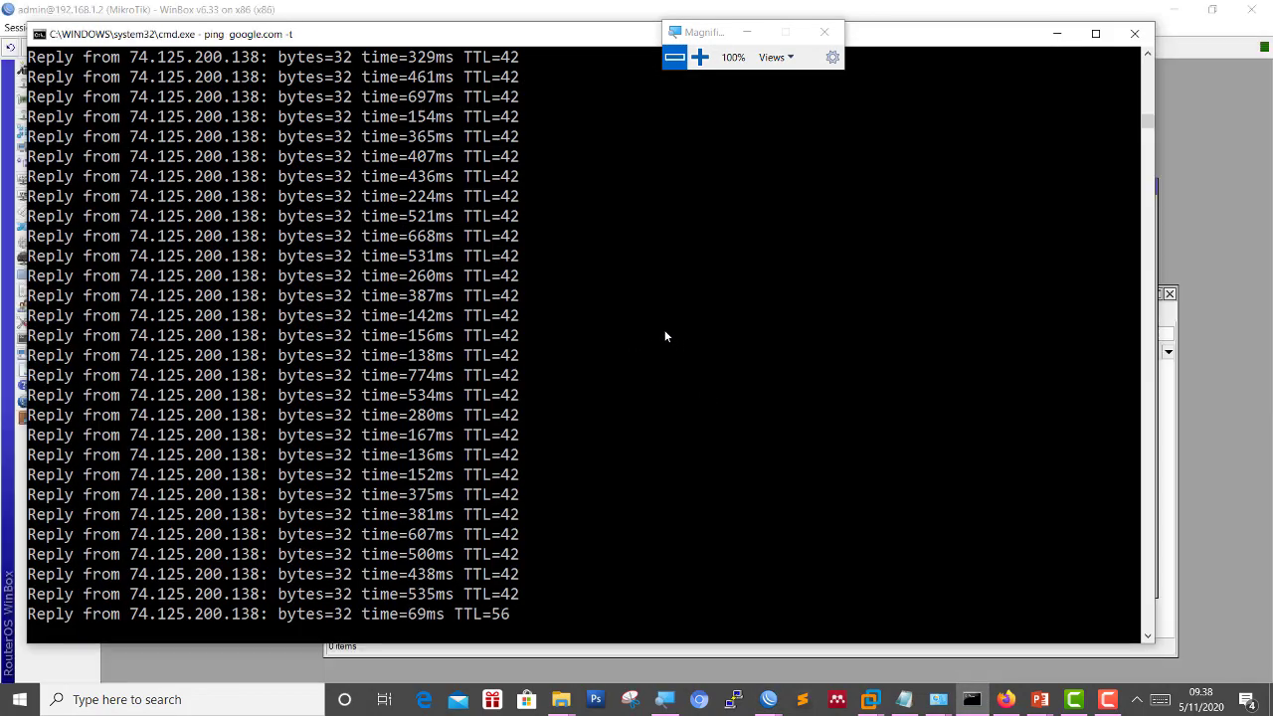
Continue past the terminal banner and dismiss the RouterOS welcome notice with OK.
key("alt+Tab")
left_click(1216, 531)
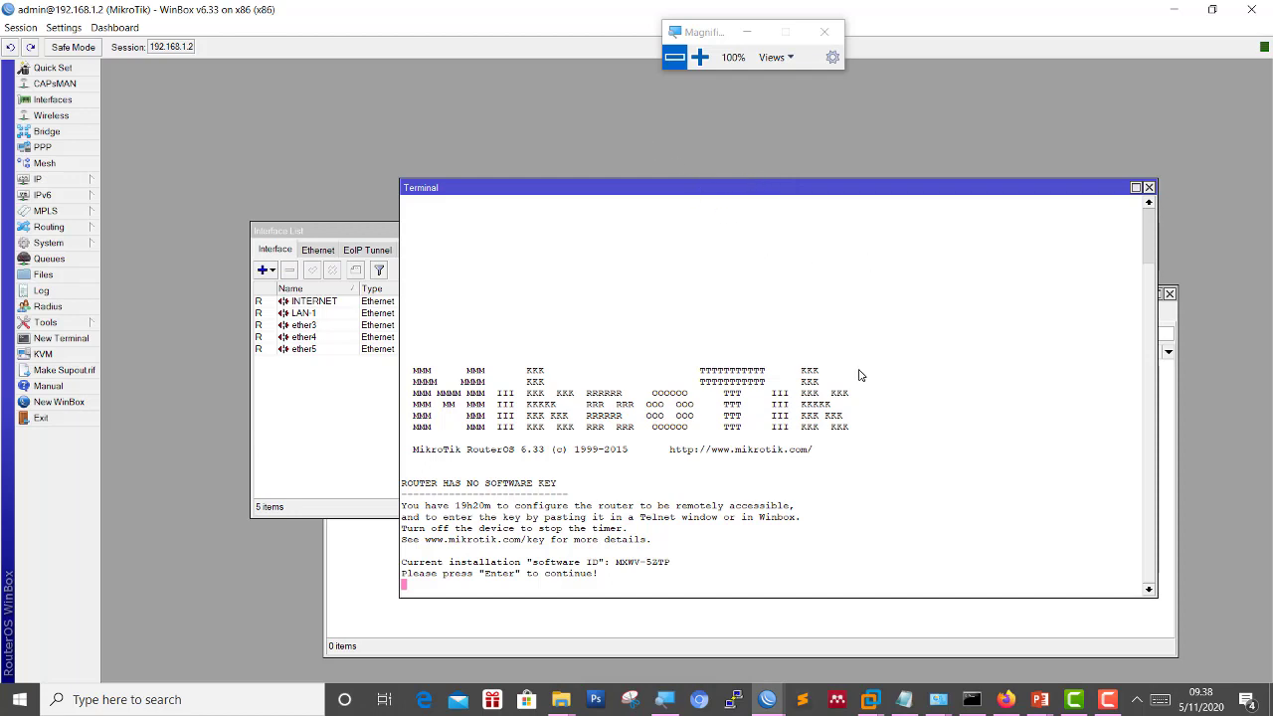
key("Return")
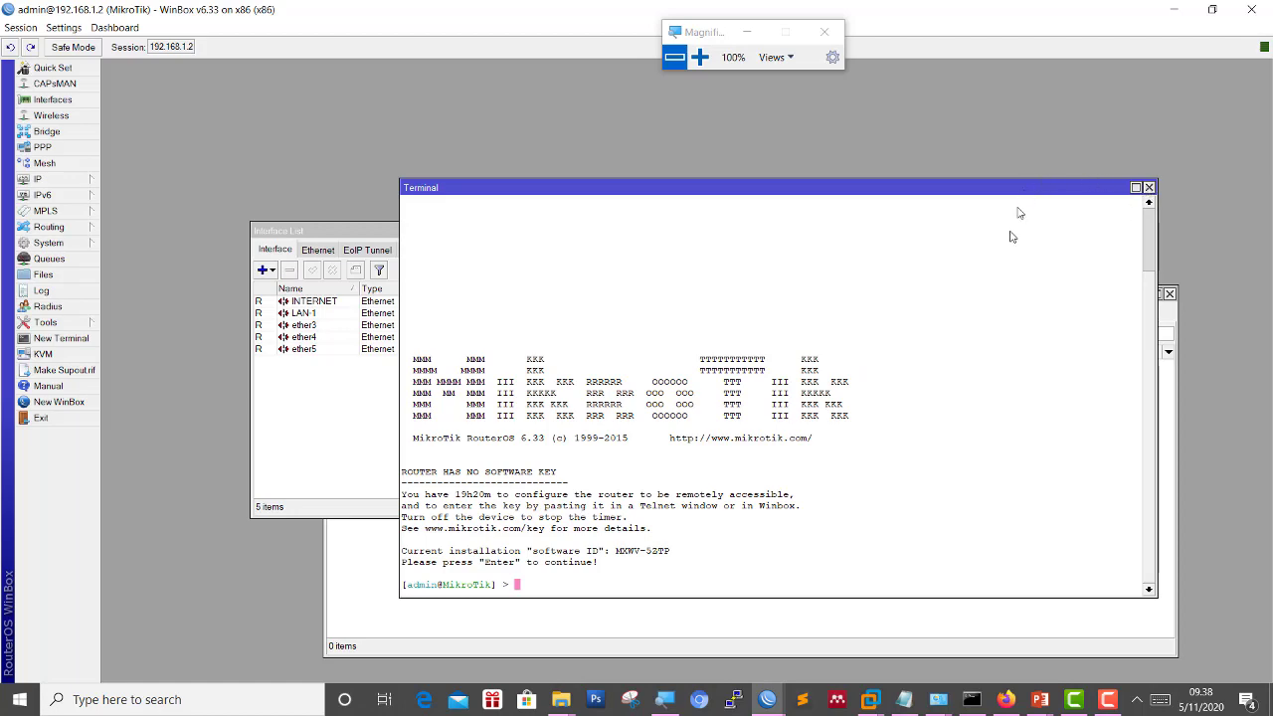
key("alt+Tab")
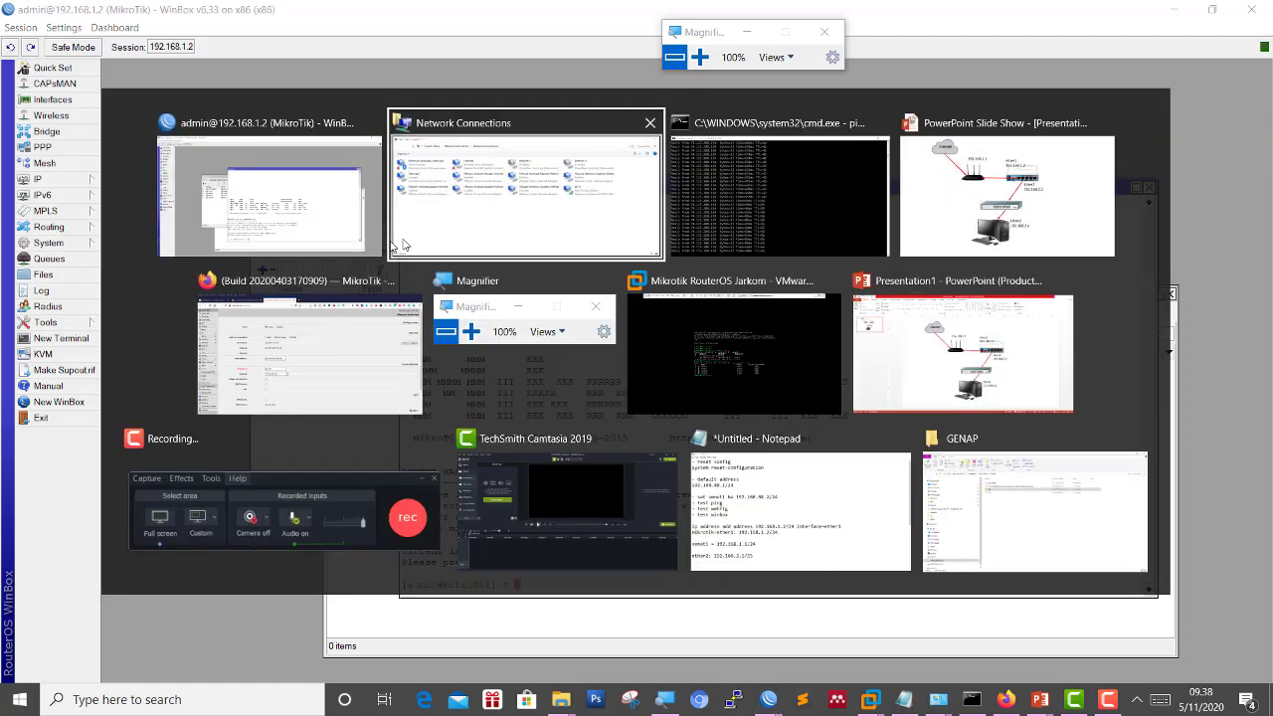
left_click(310, 233)
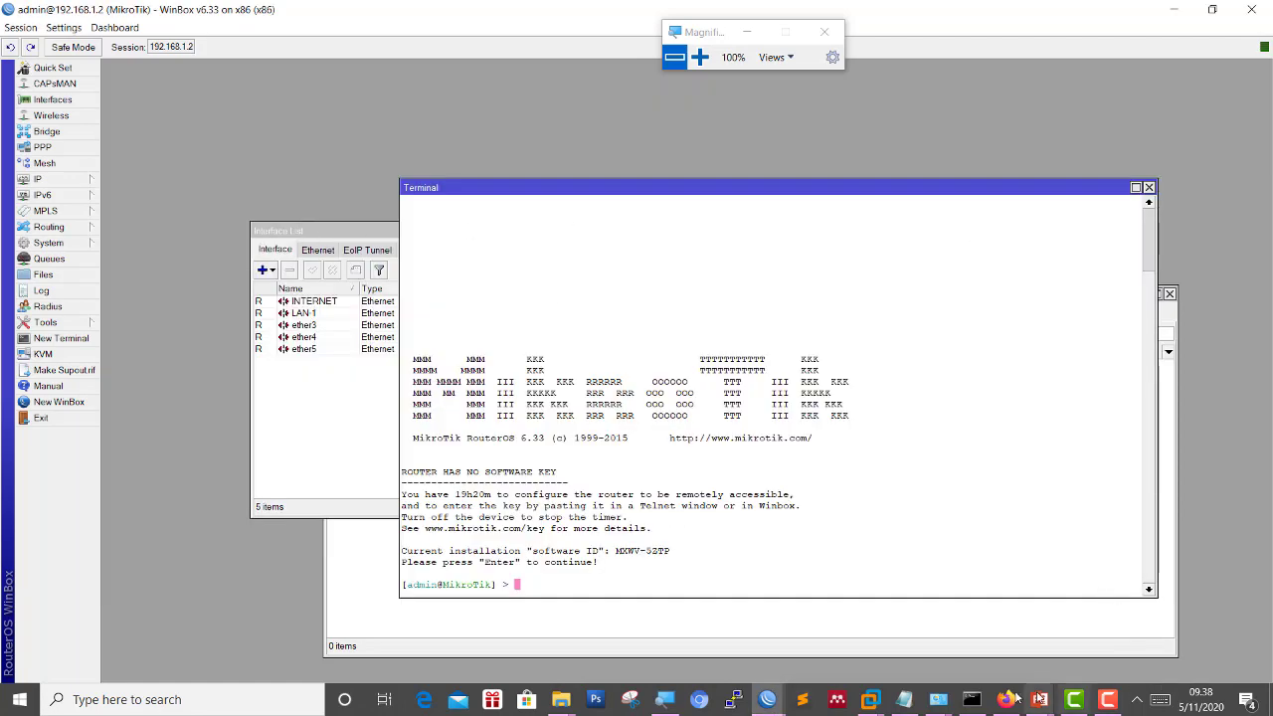
left_click(768, 702)
left_click(852, 651)
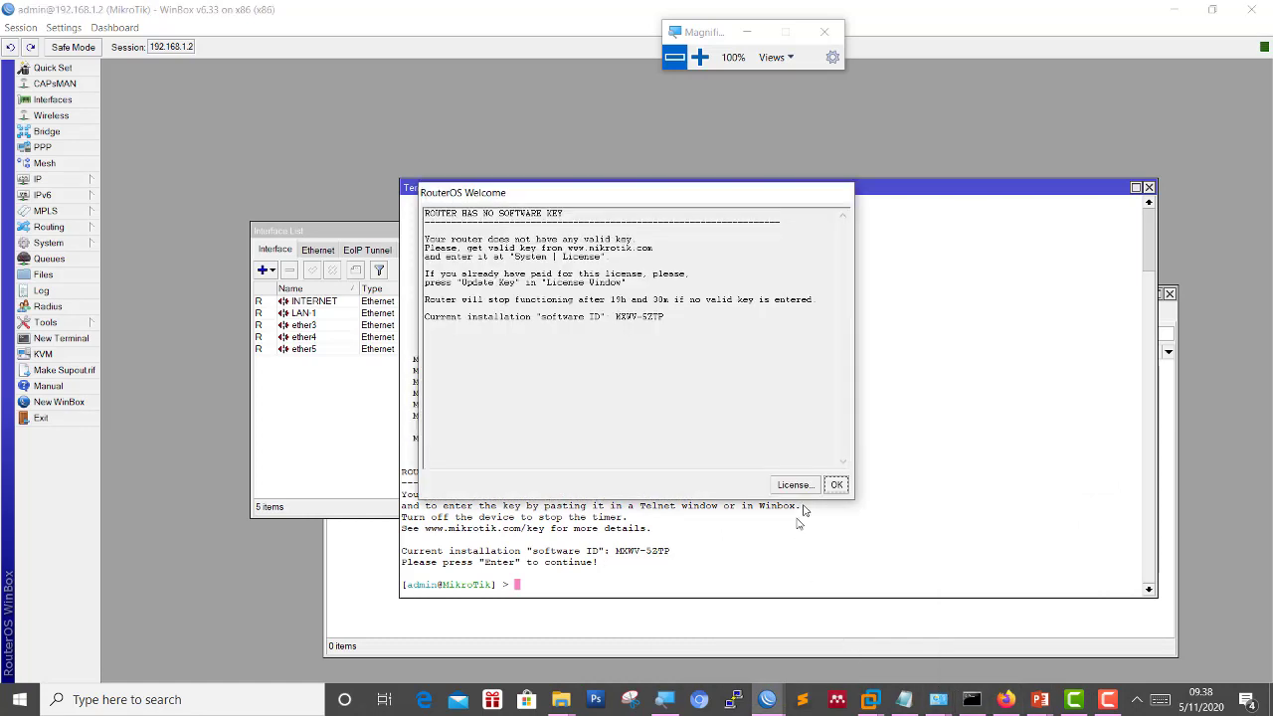
left_click(835, 484)
Close the Terminal, Interface List, DHCP Server and Address List windows.
left_click(1148, 187)
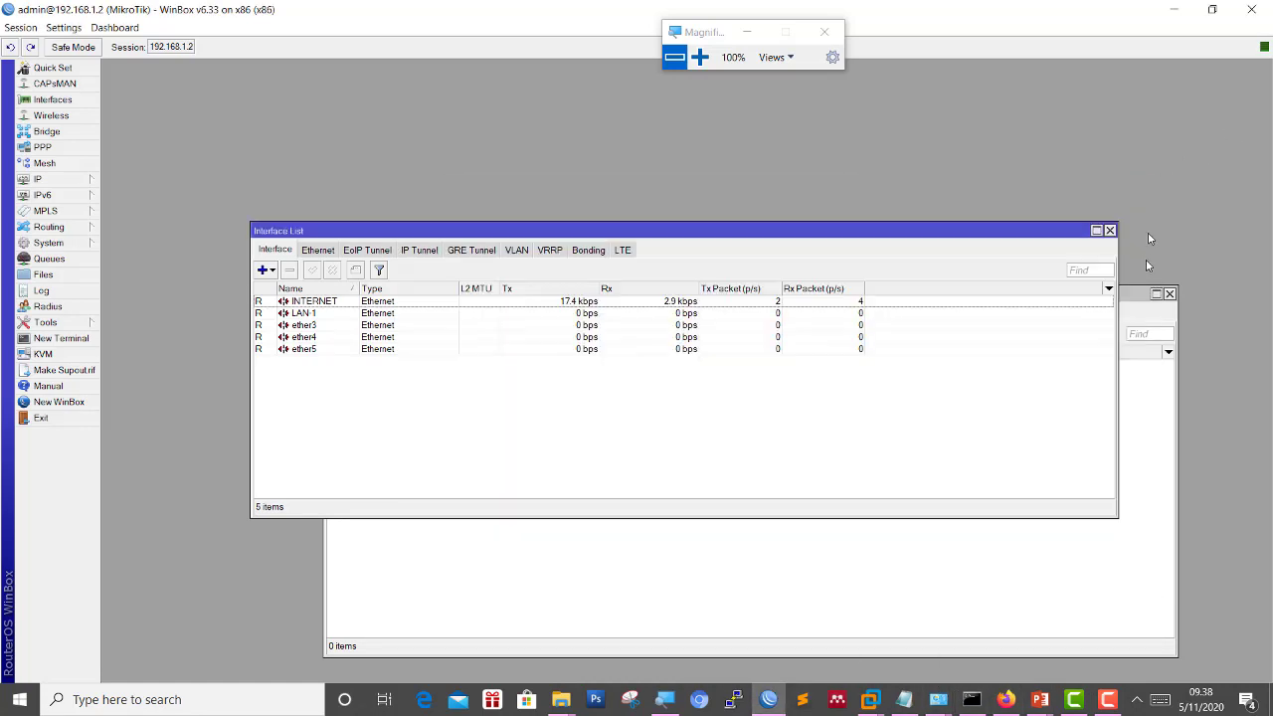
left_click(1111, 231)
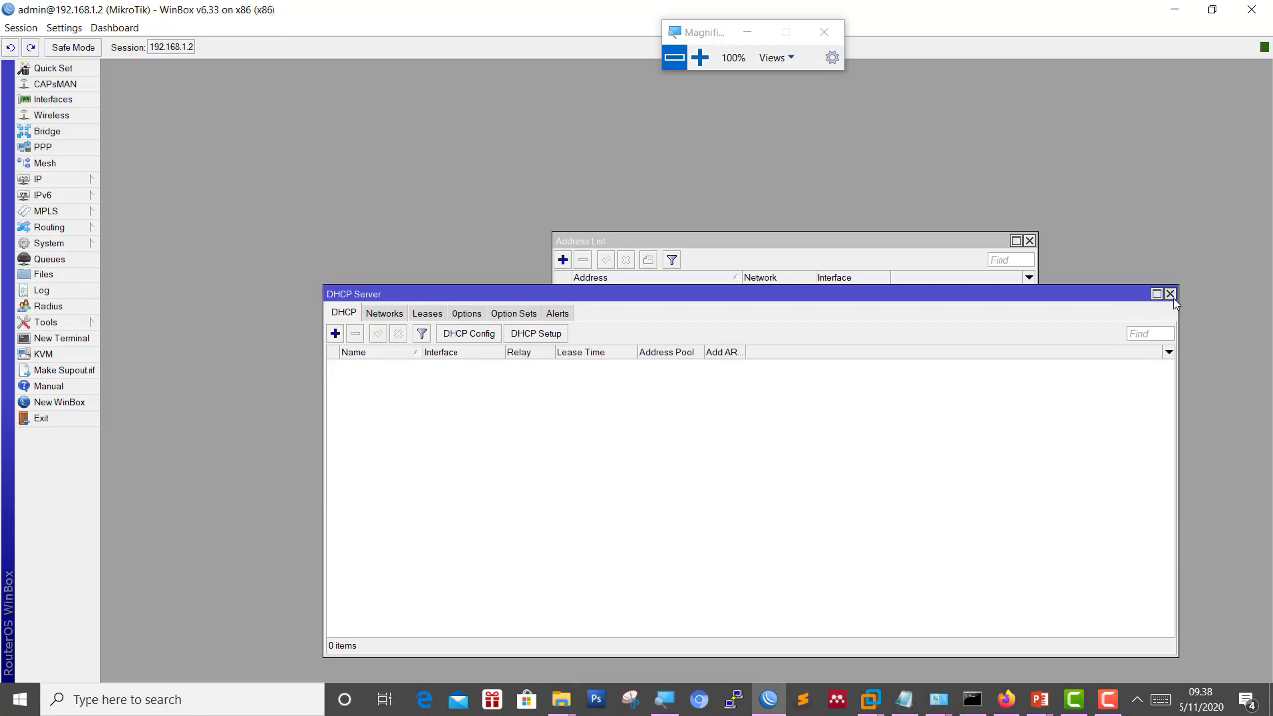
left_click(1170, 293)
left_click(1030, 240)
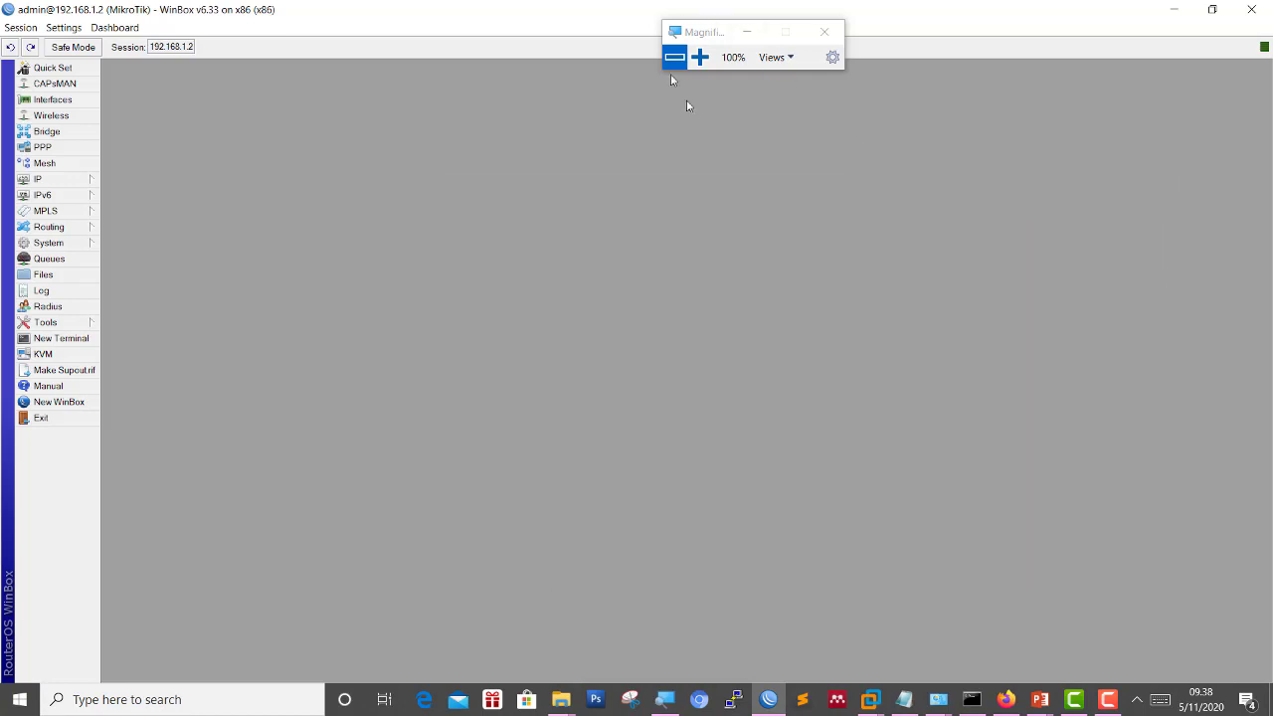
Add the address 192.168.2.1/25 on interface LAN-1 in IP > Addresses.
left_click(71, 181)
left_click(701, 60)
left_click(56, 182)
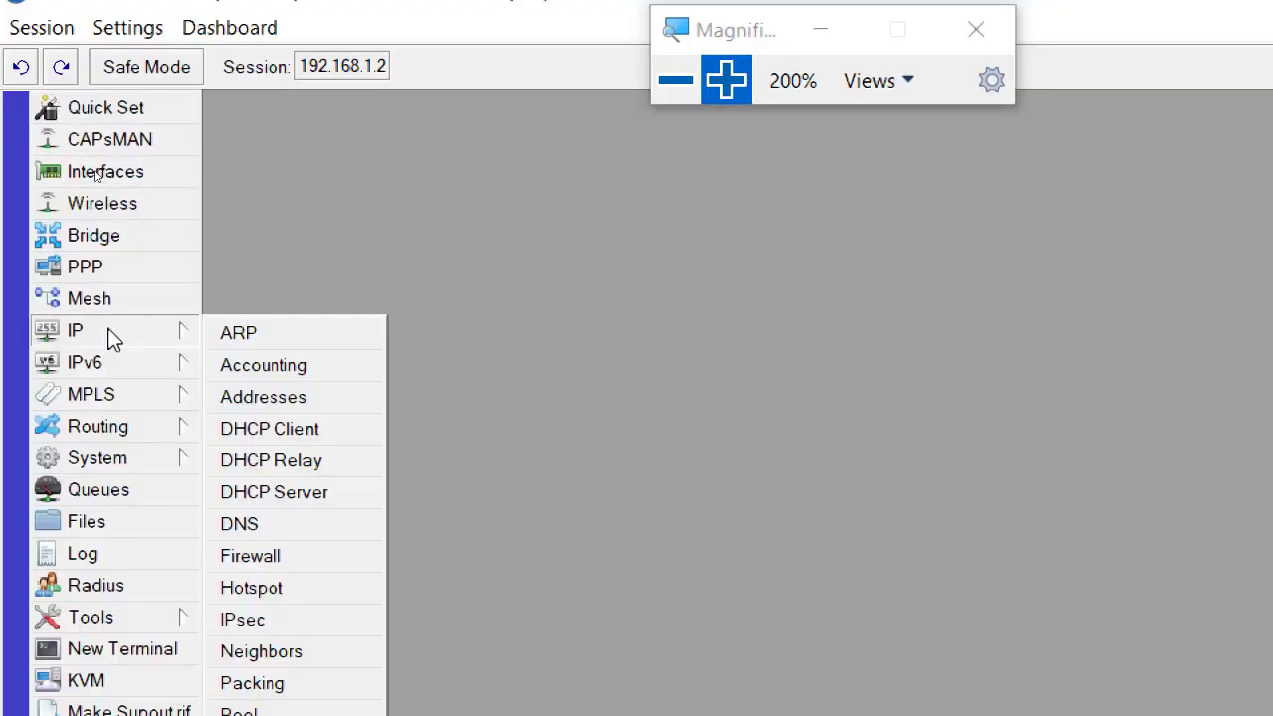
left_click(347, 398)
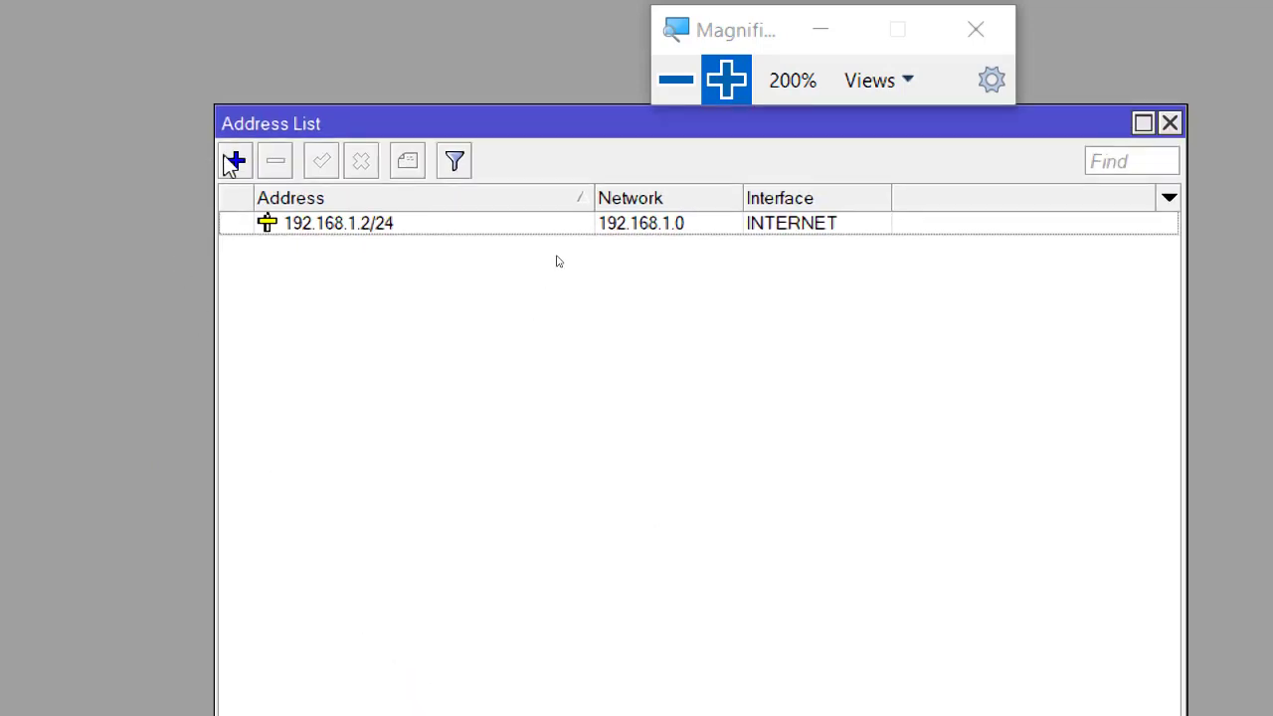
left_click(234, 161)
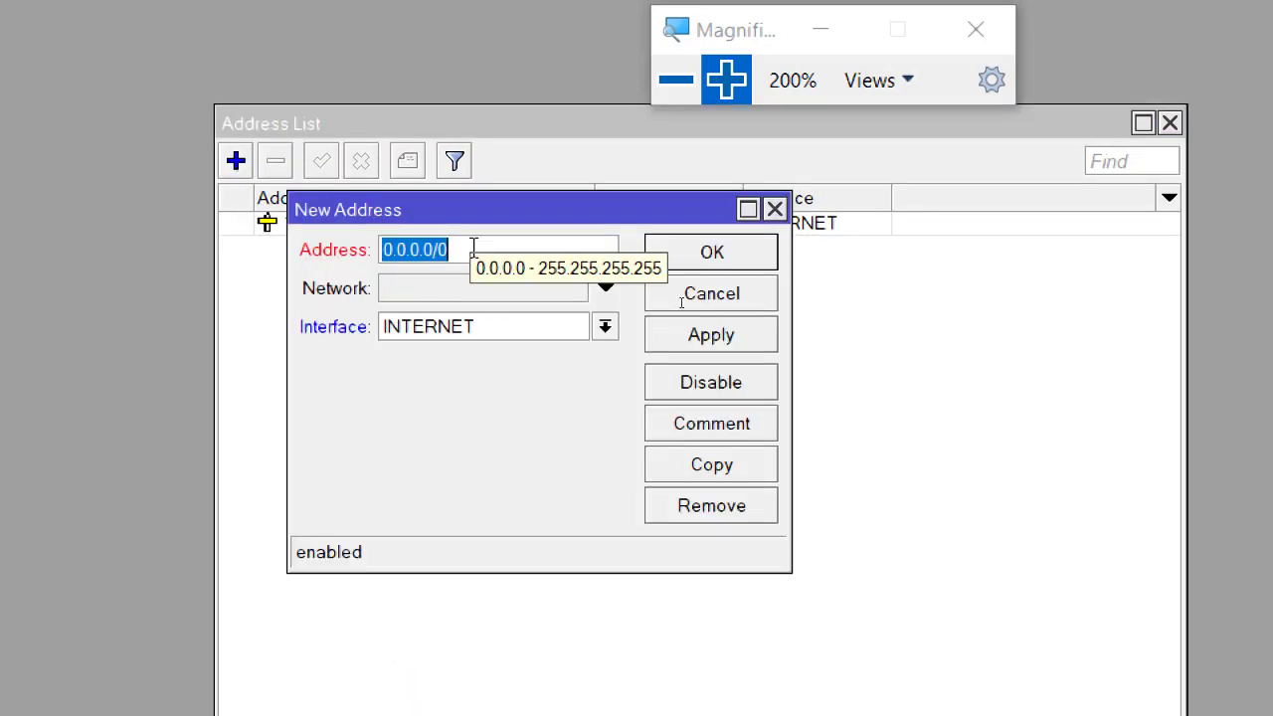
type("192.168.2")
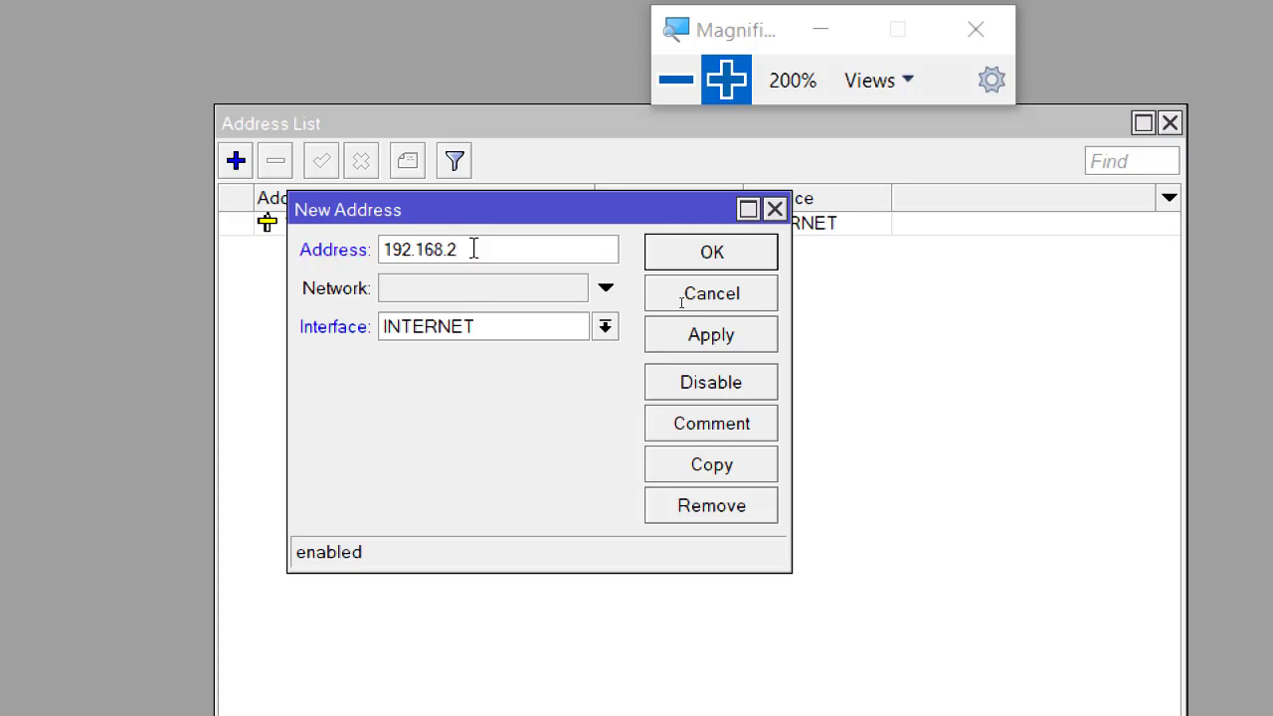
type(".1/25")
left_click(486, 335)
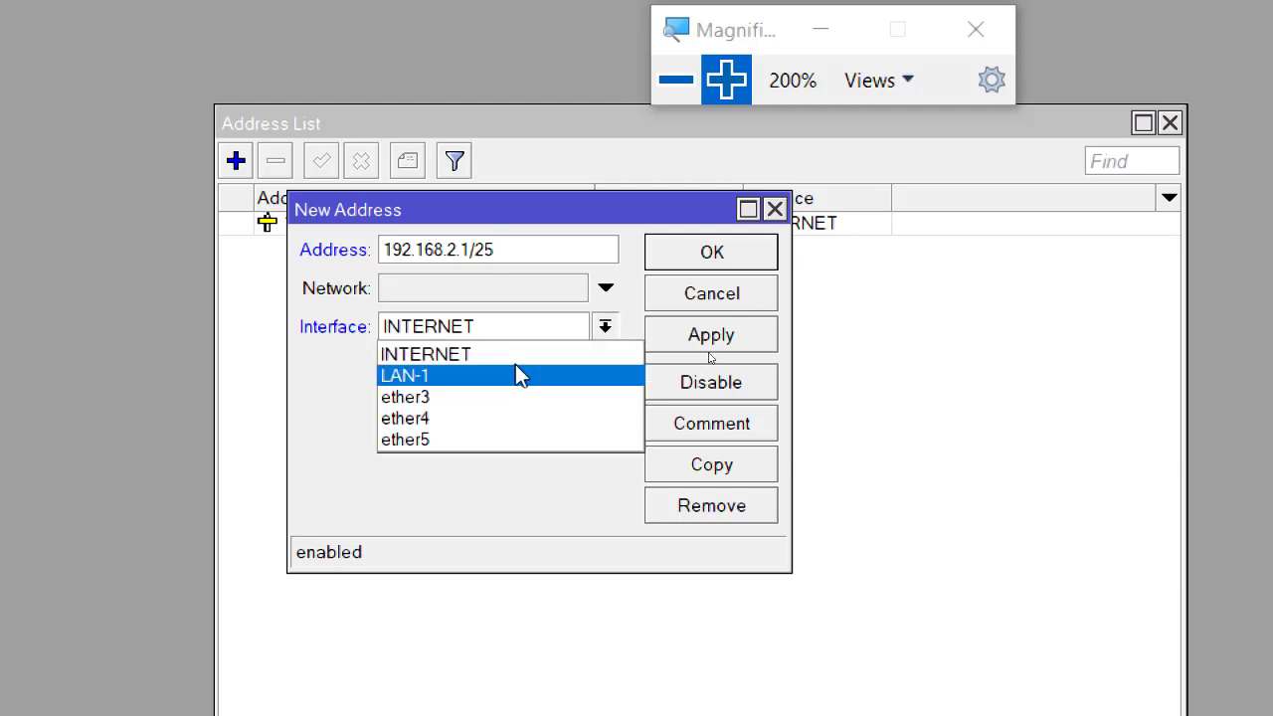
left_click(417, 374)
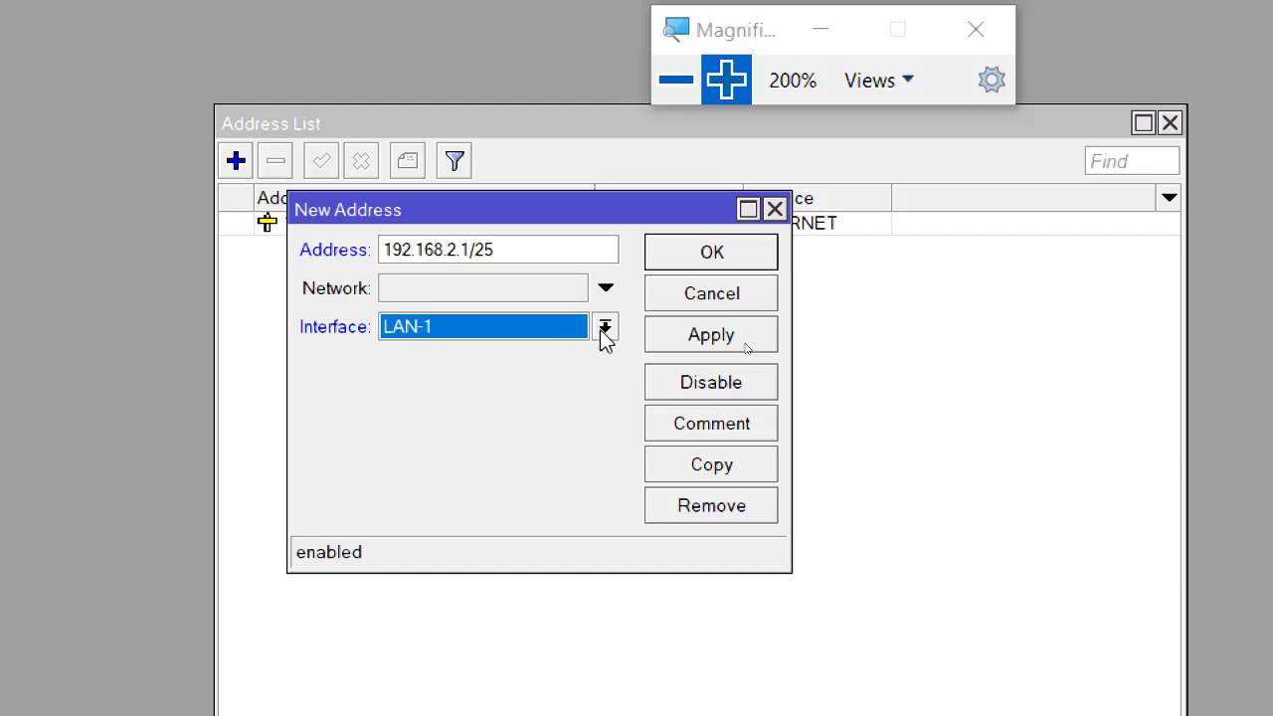
left_click(662, 255)
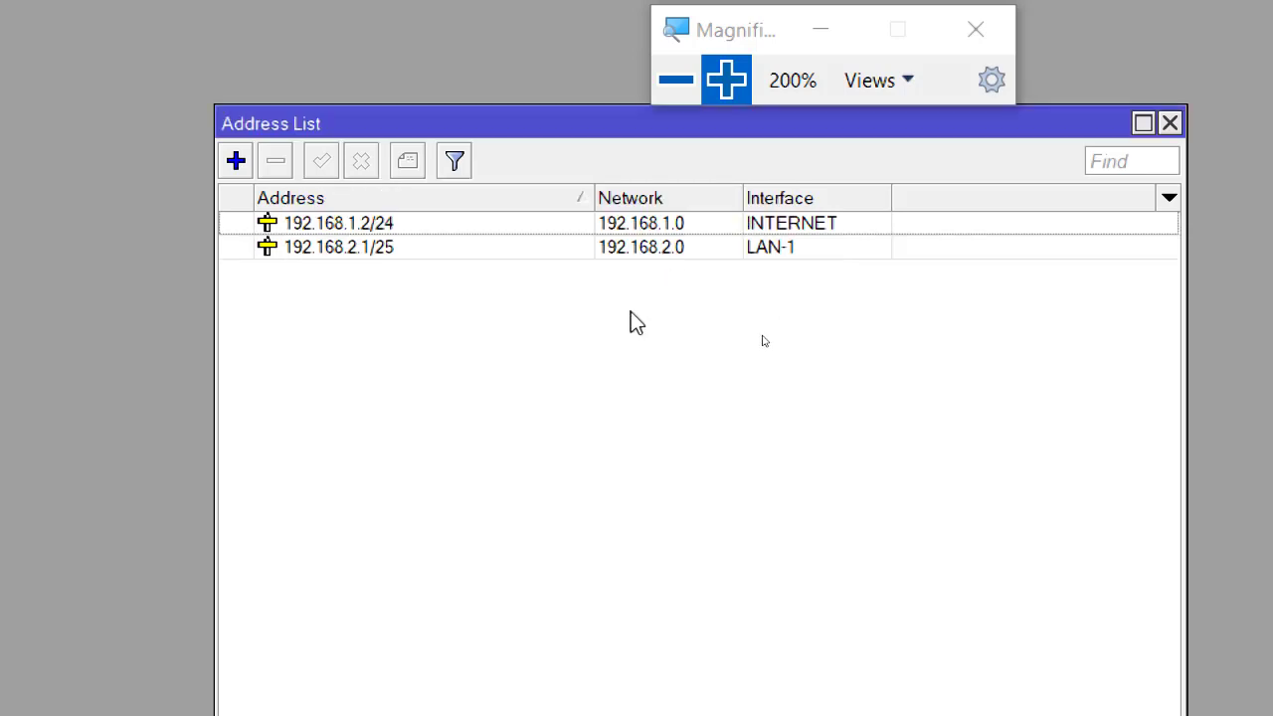
Check the new 192.168.2.1/25 entry in the Address List, then close it.
left_click(436, 247)
left_click(454, 204)
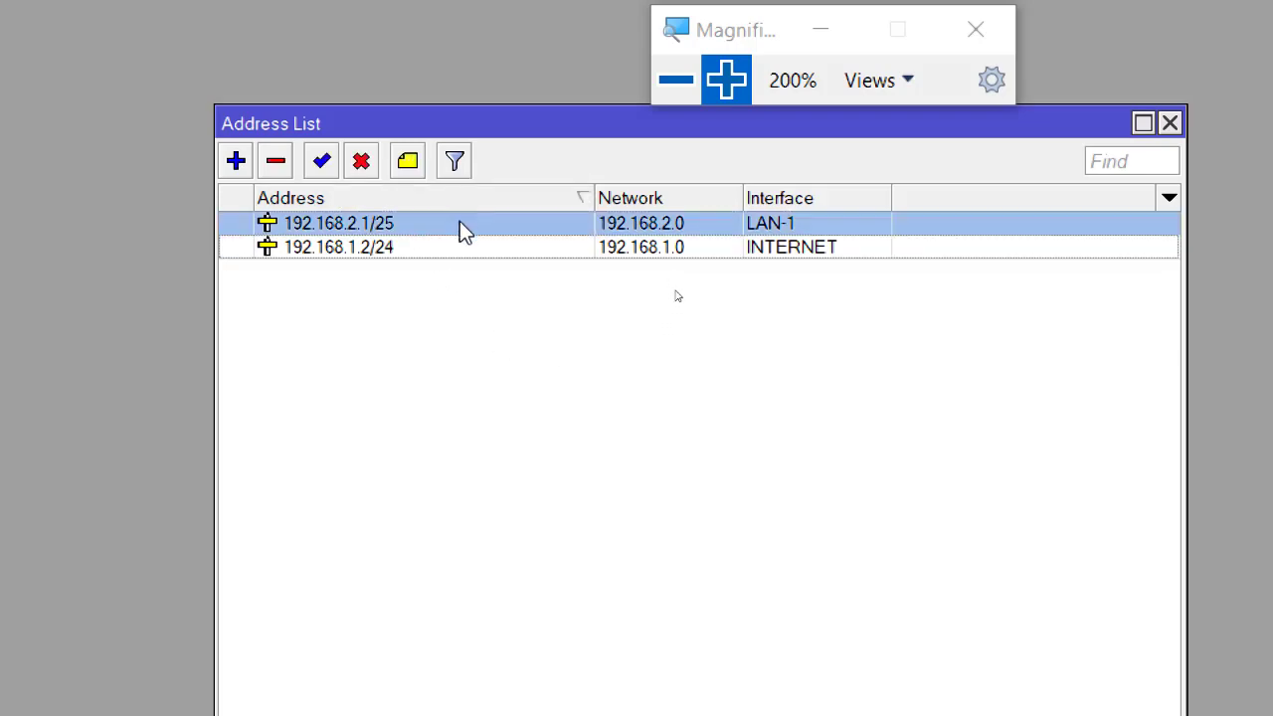
left_click(468, 201)
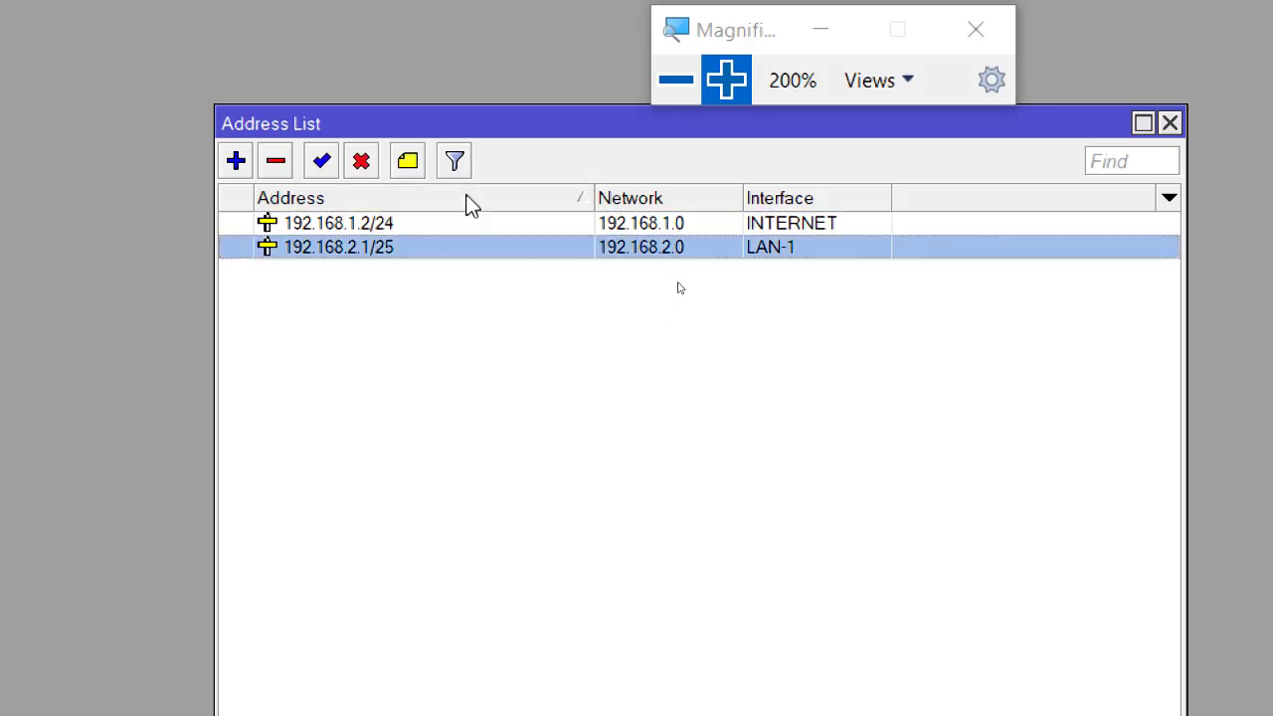
left_click(668, 91)
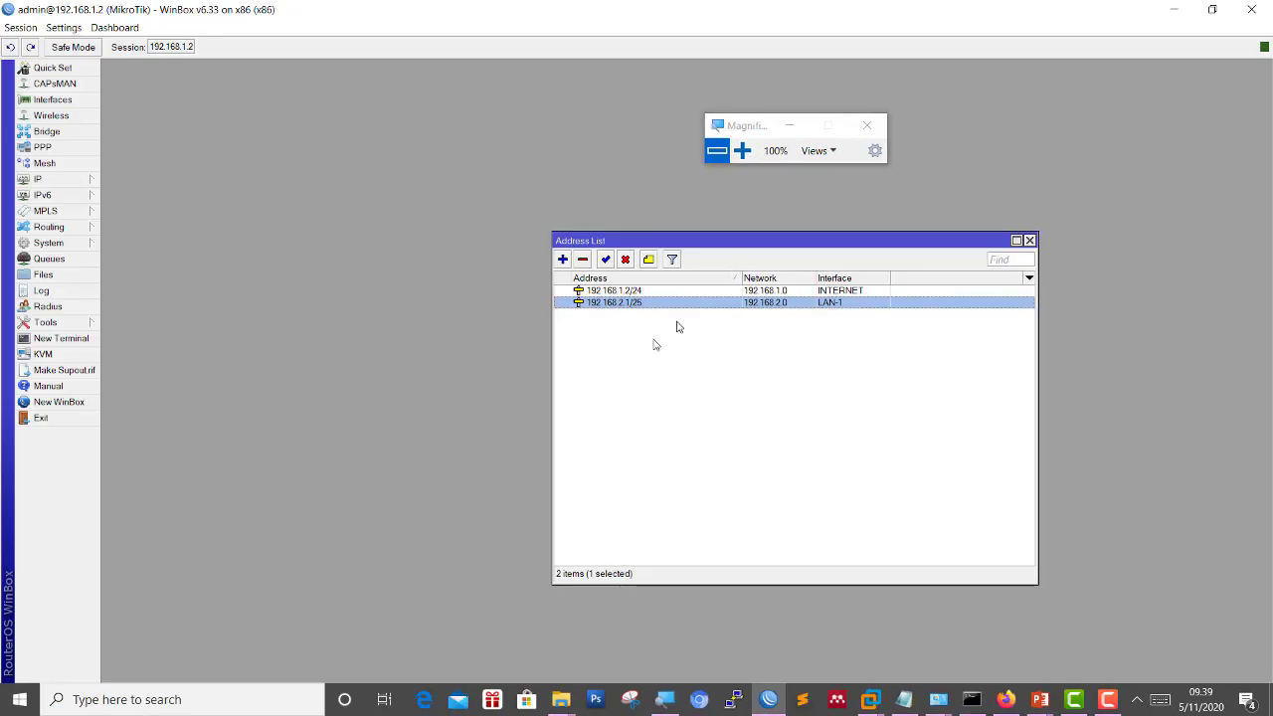
left_click(1030, 240)
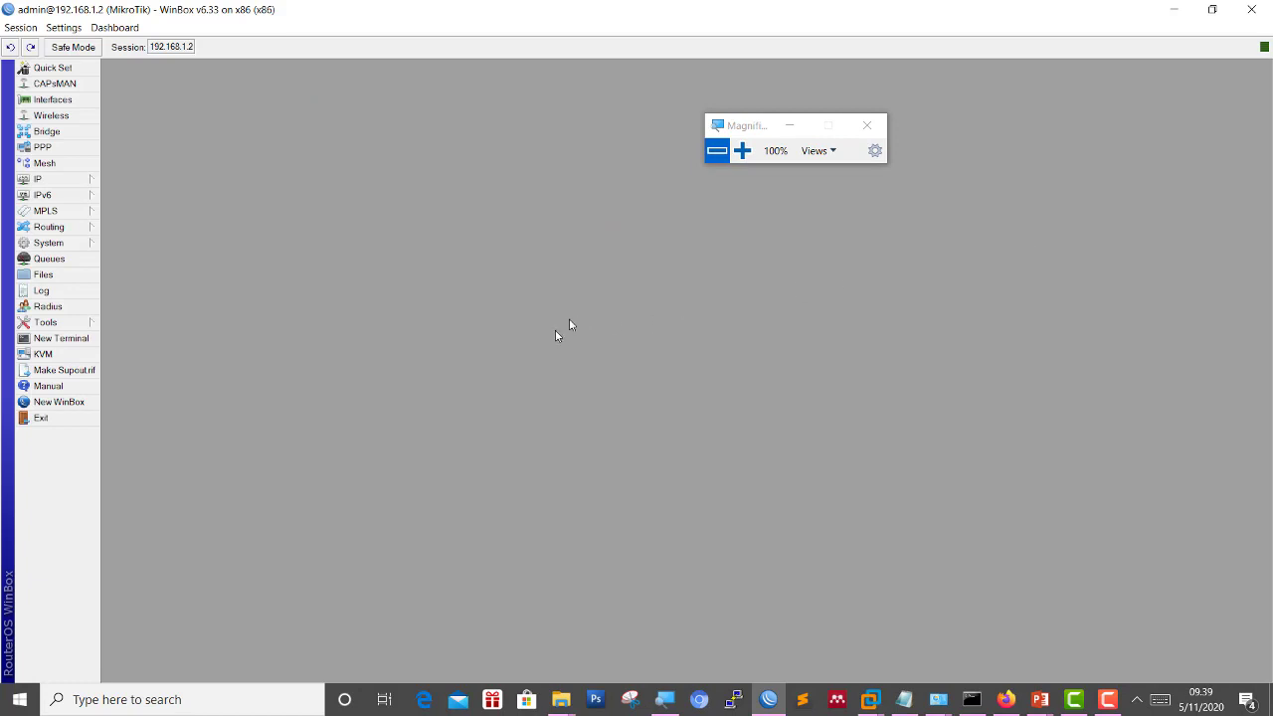
Open the router's DNS settings from the IP menu.
left_click(742, 151)
left_click(688, 161)
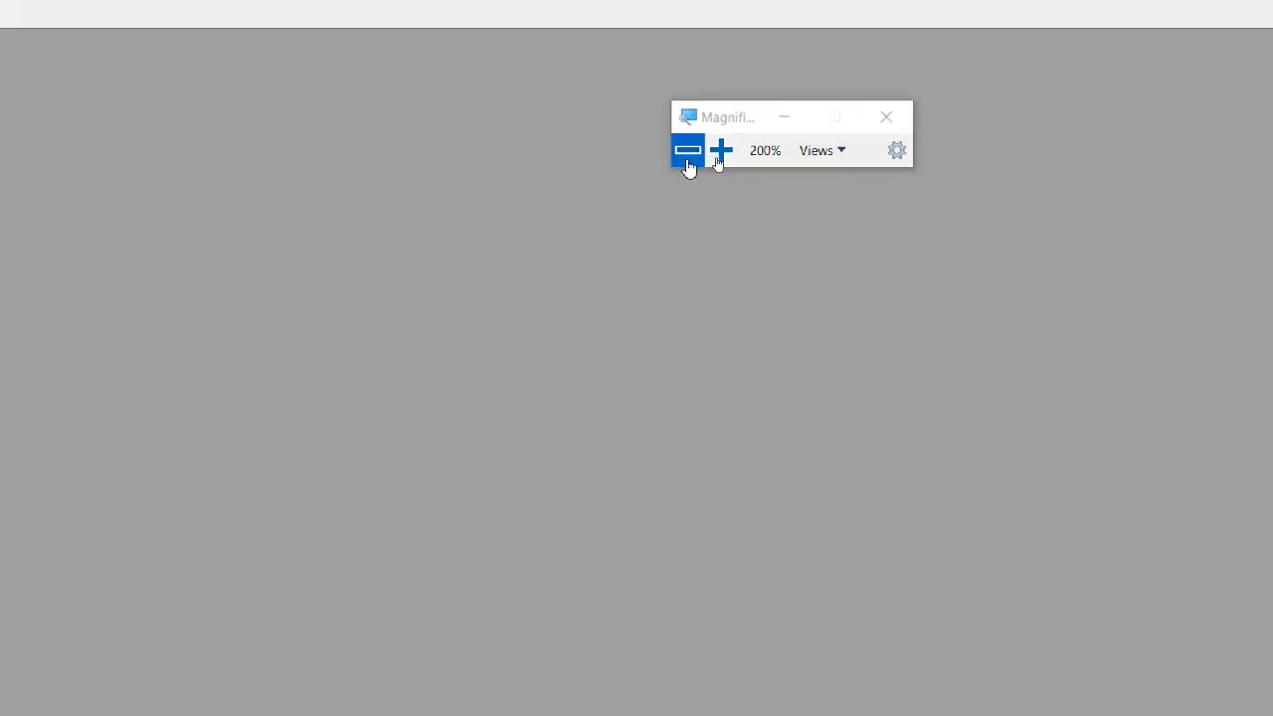
left_click(53, 182)
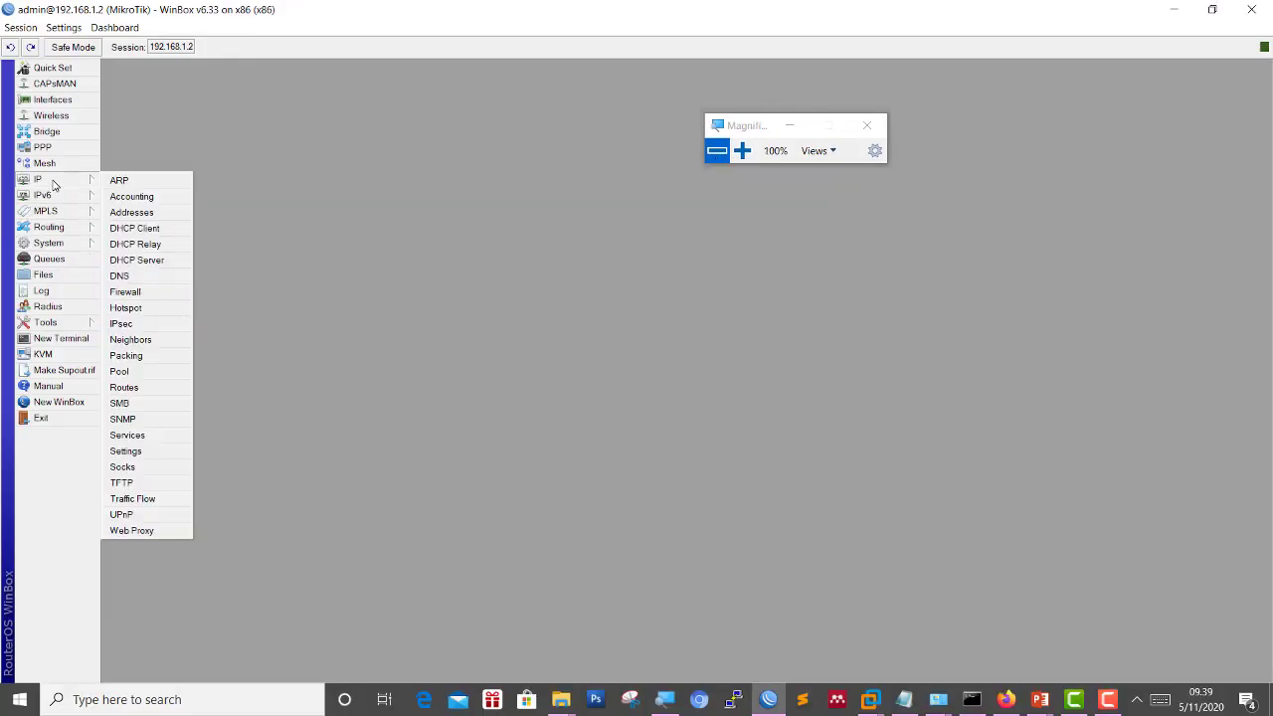
left_click(742, 151)
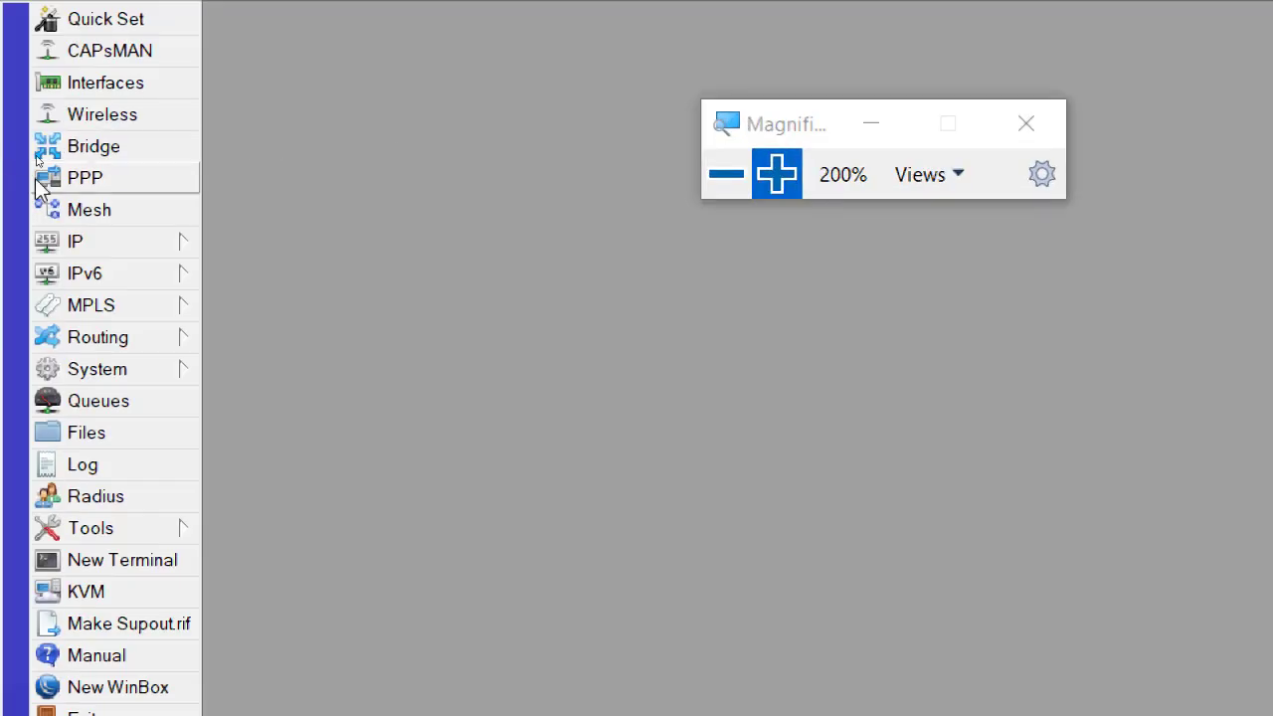
left_click(119, 244)
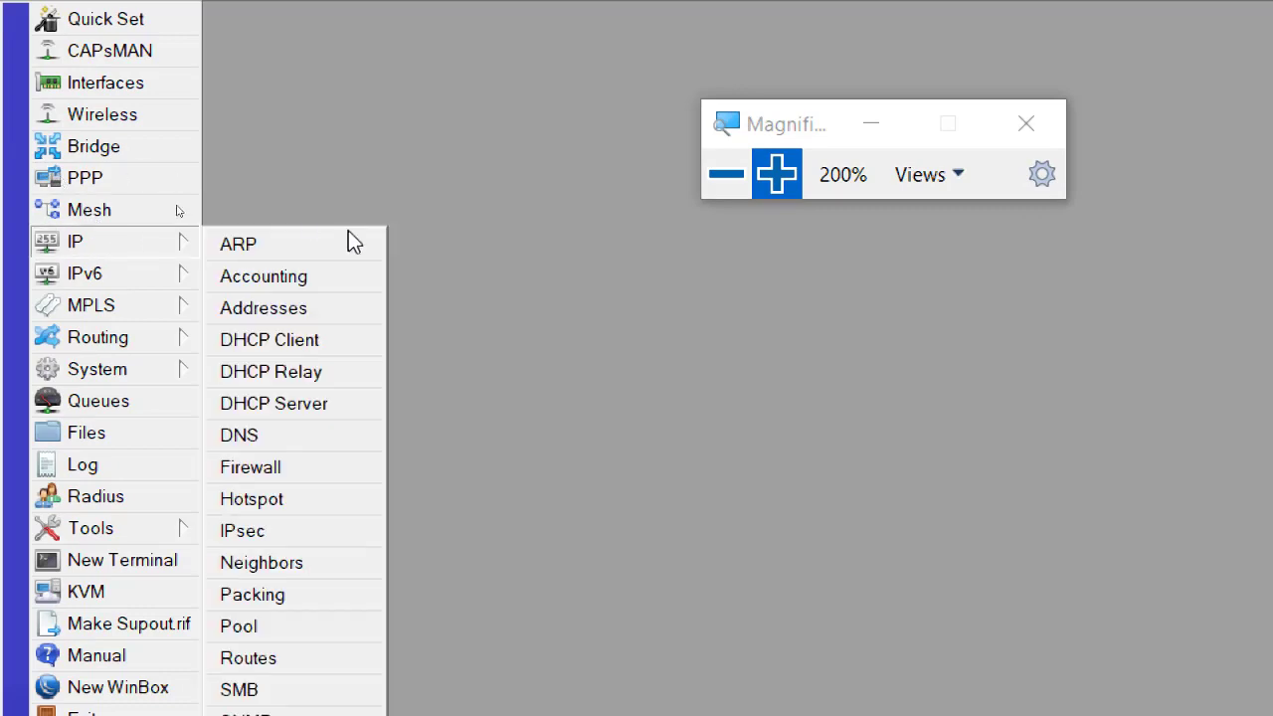
left_click(336, 427)
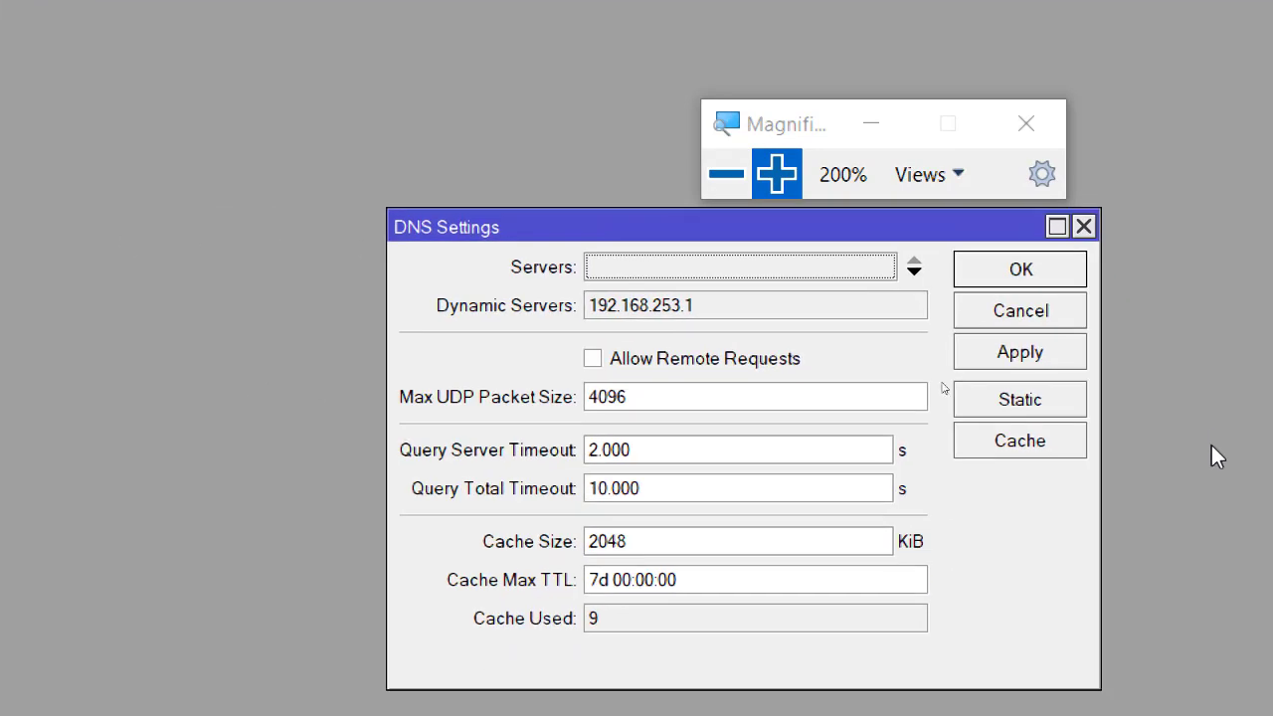
Enter 1.1.1.1 and 1.0.0.1 as the DNS servers.
left_click(727, 262)
type("192.")
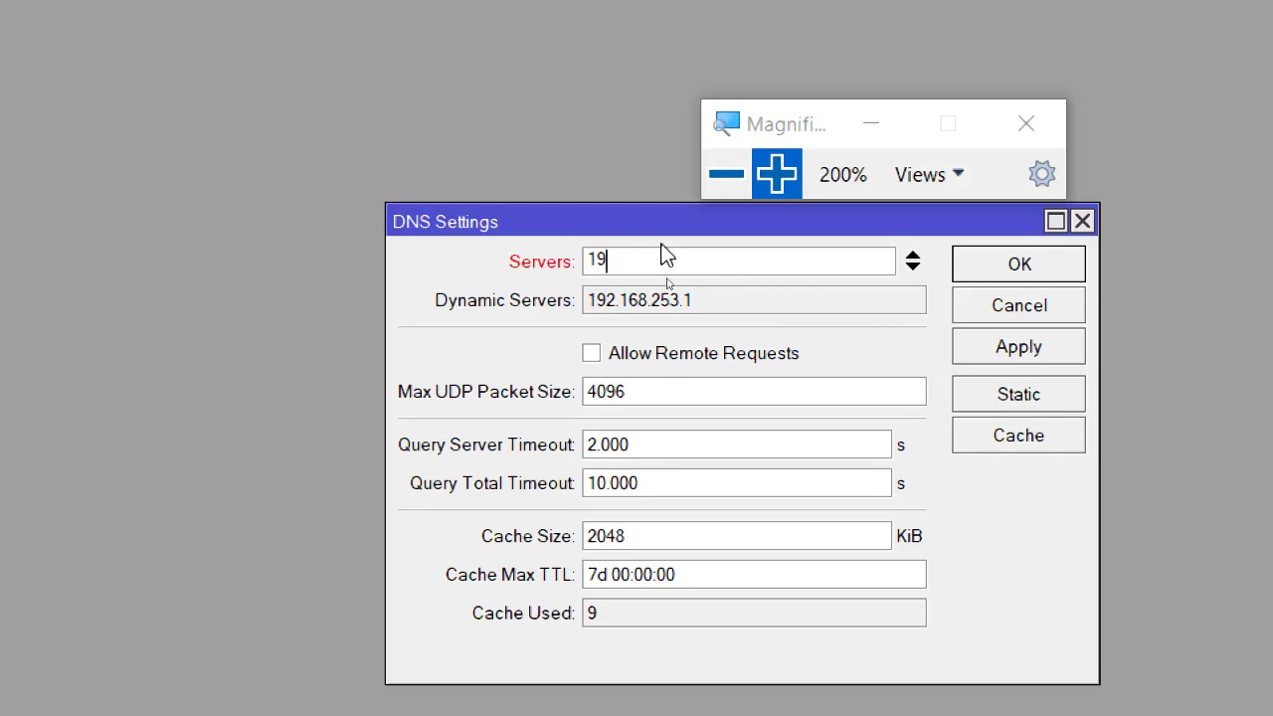
key("BackSpace")
key("BackSpace")
key("BackSpace")
key("BackSpace")
type("1")
type("1.1.1")
left_click(911, 268)
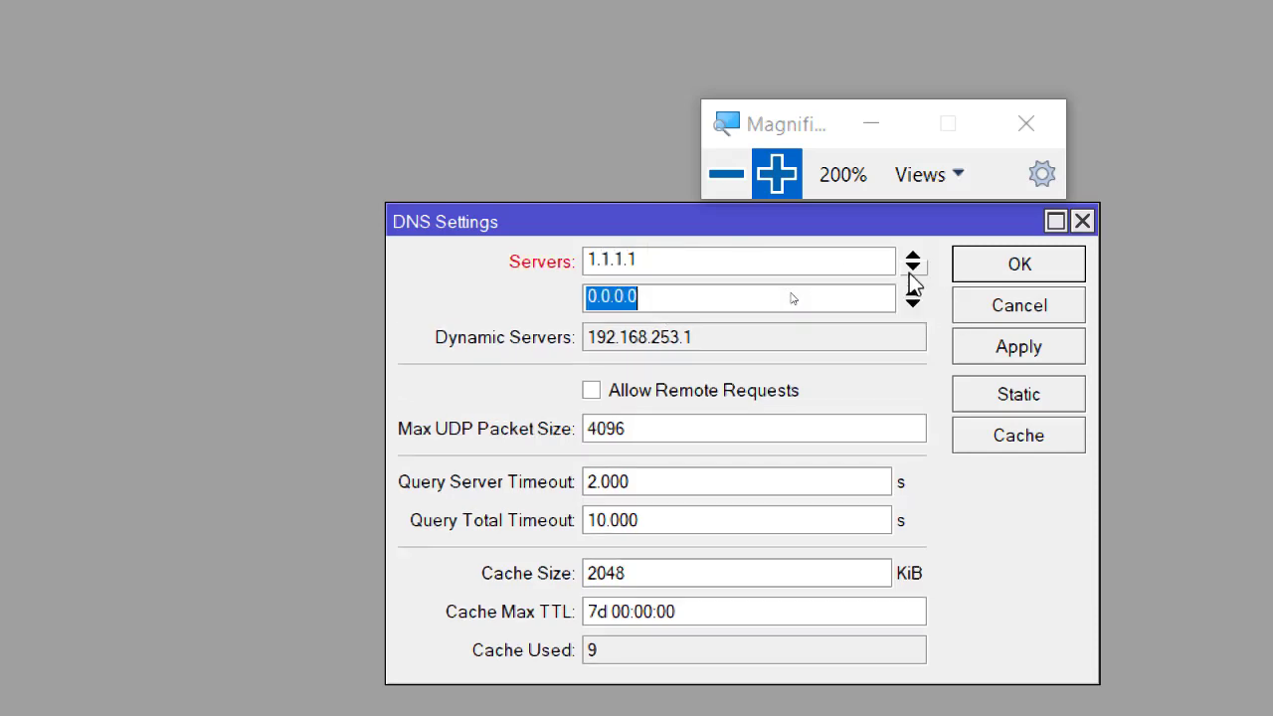
type("192.1")
key("BackSpace")
key("BackSpace")
key("BackSpace")
key("BackSpace")
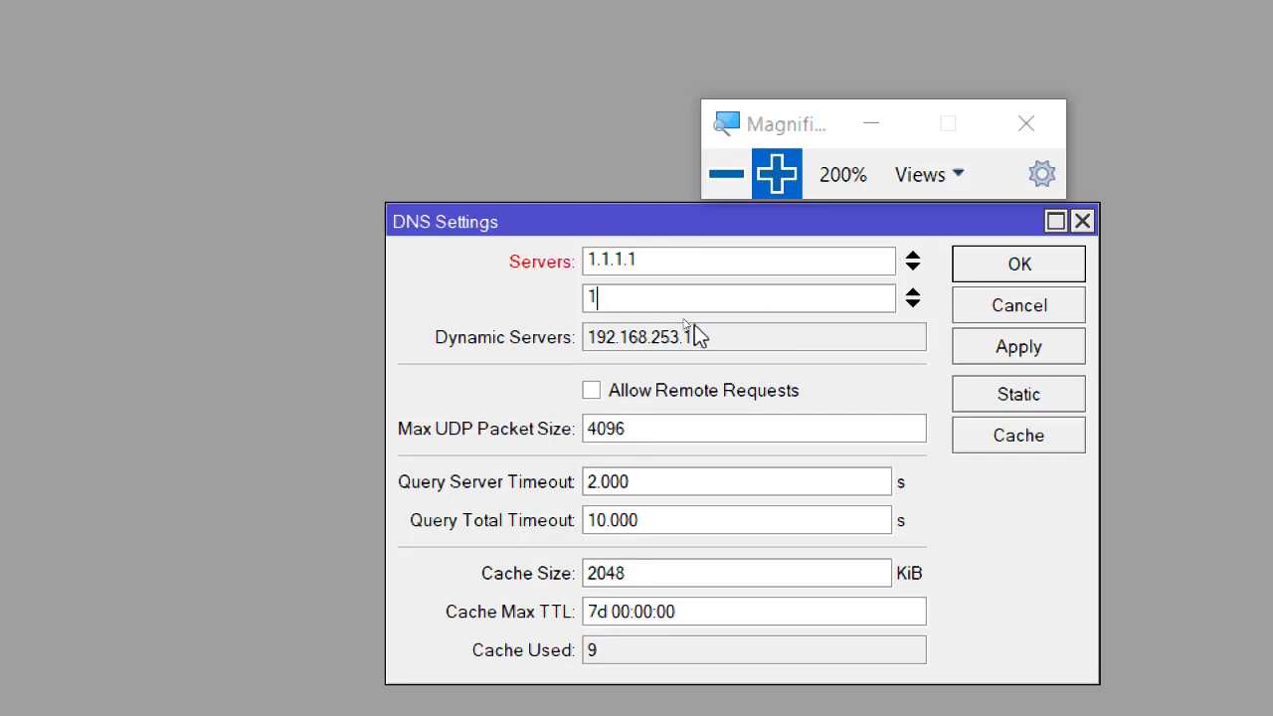
type(".0.0.1")
Tick Allow Remote Requests and save the DNS settings with OK.
left_click(713, 333)
double_click(713, 332)
left_click(713, 332)
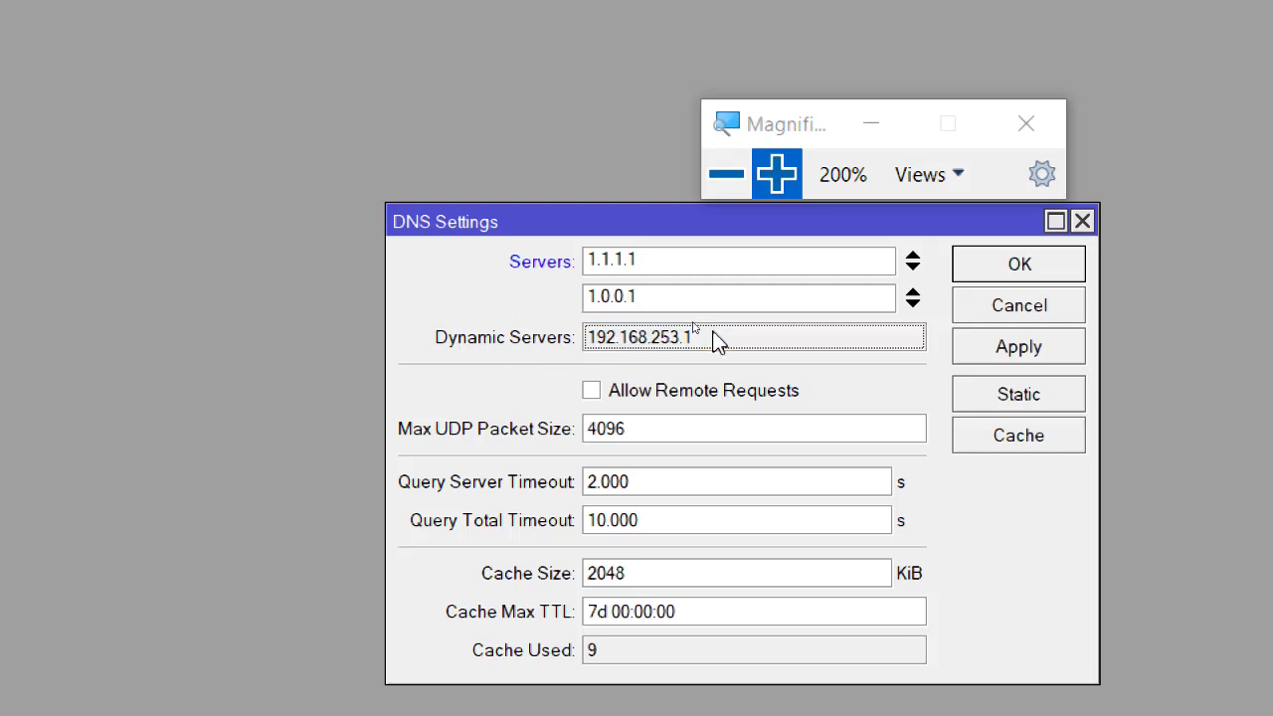
left_click(592, 392)
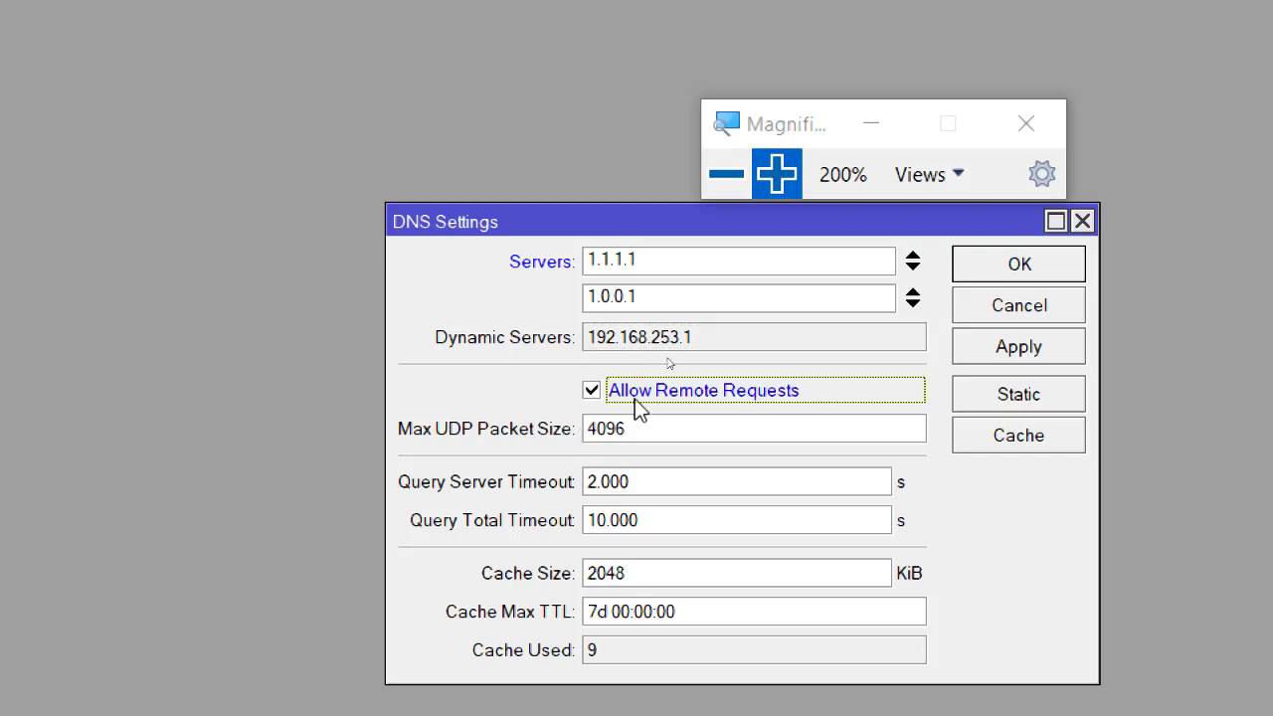
left_click(1057, 267)
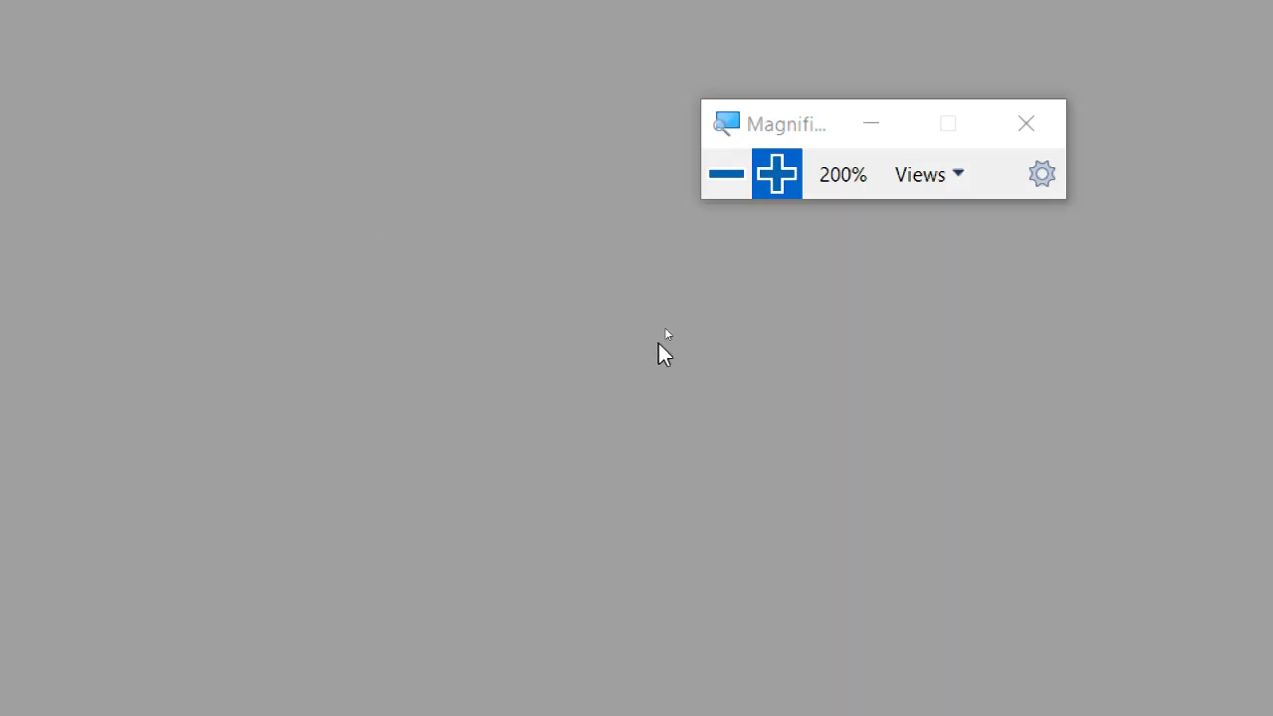
left_click(726, 177)
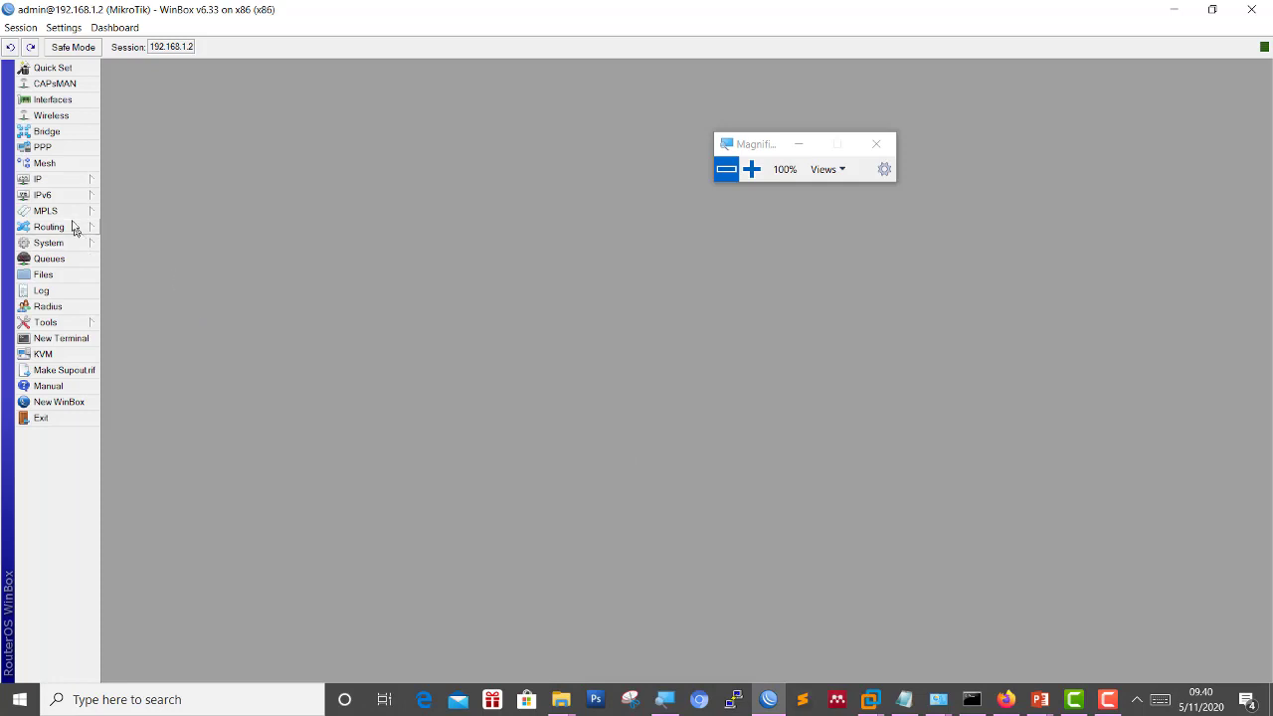
Open IP > Firewall on the NAT tab, showing an empty rule list.
left_click(69, 181)
left_click(746, 169)
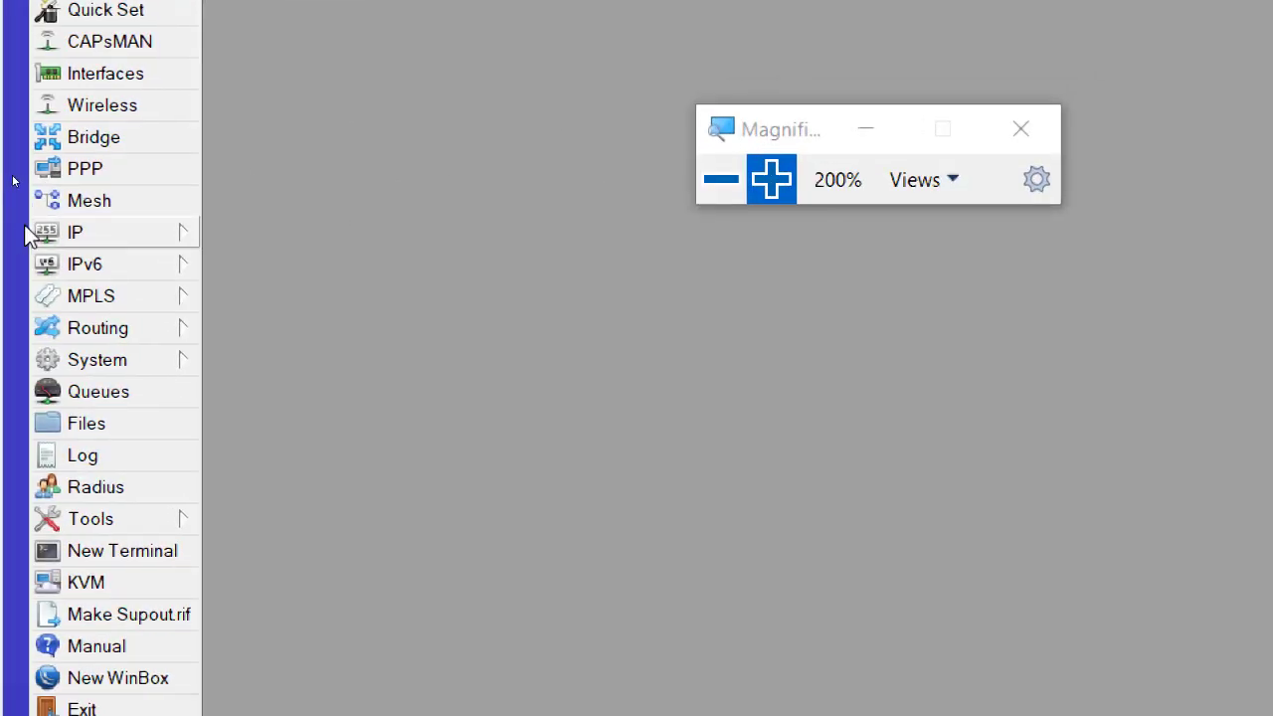
left_click(94, 235)
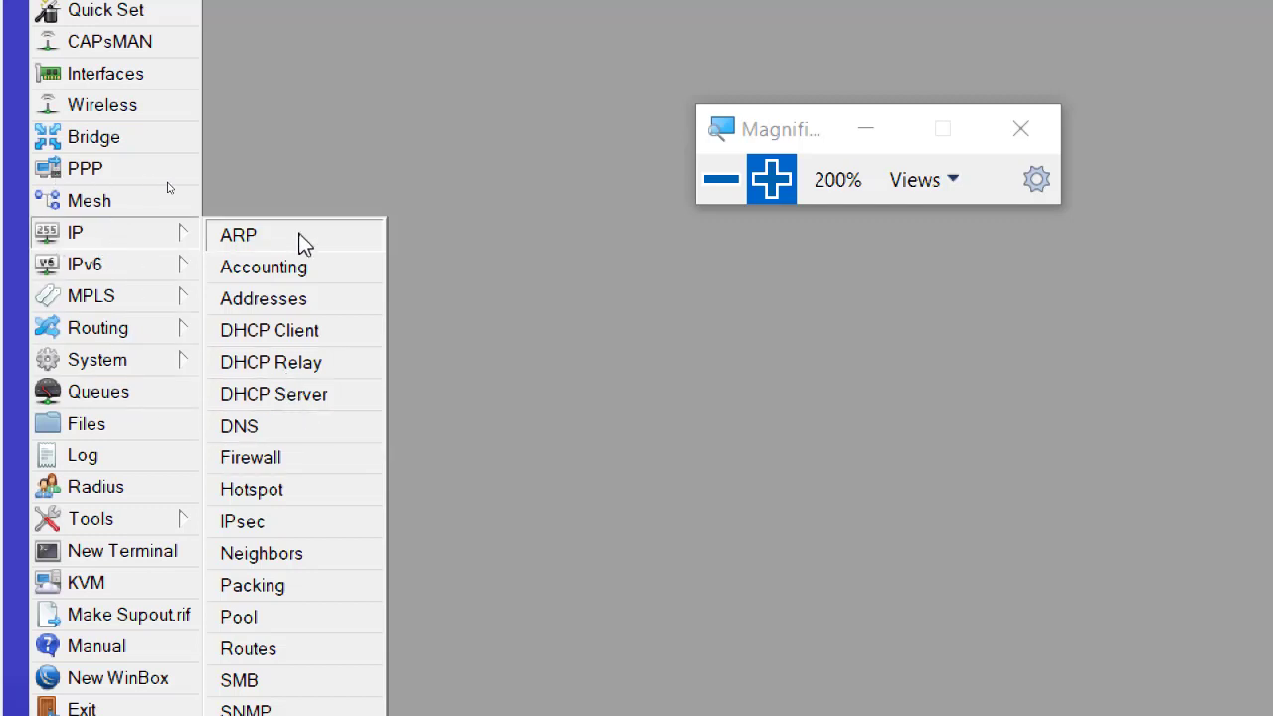
left_click(304, 464)
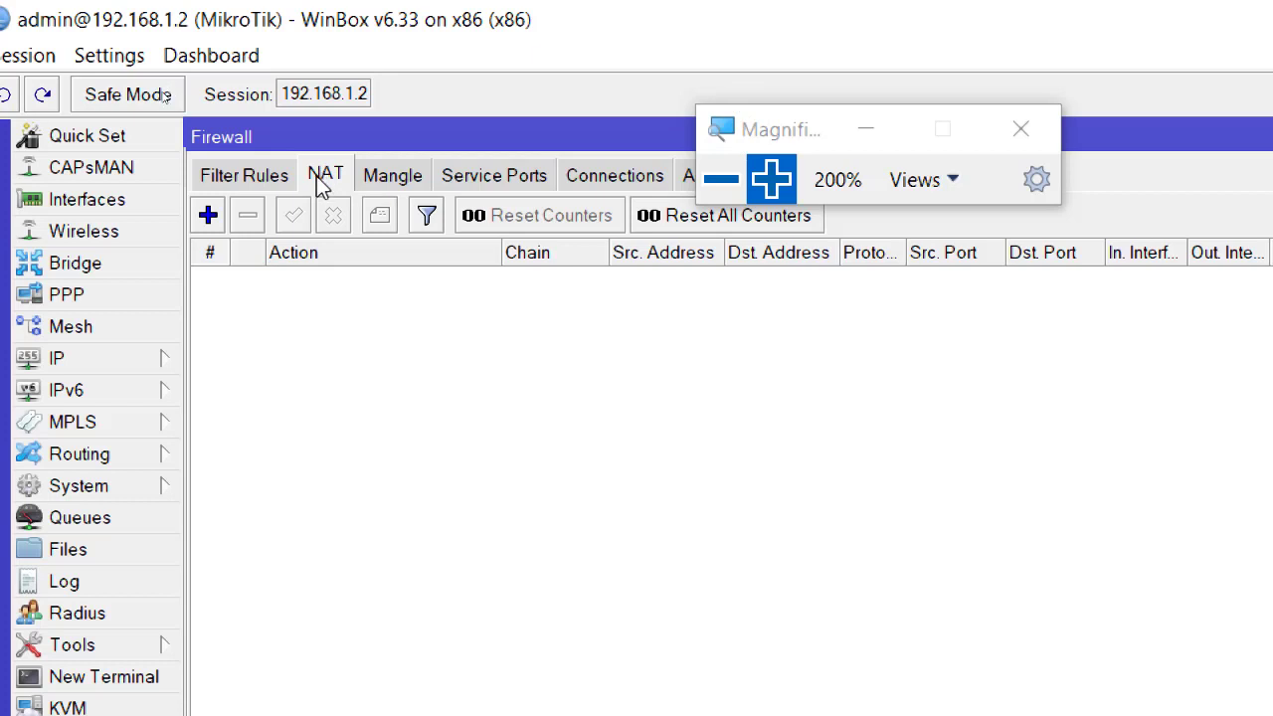
Create a new NAT rule with chain srcnat and Out. Interface INTERNET.
left_click(208, 216)
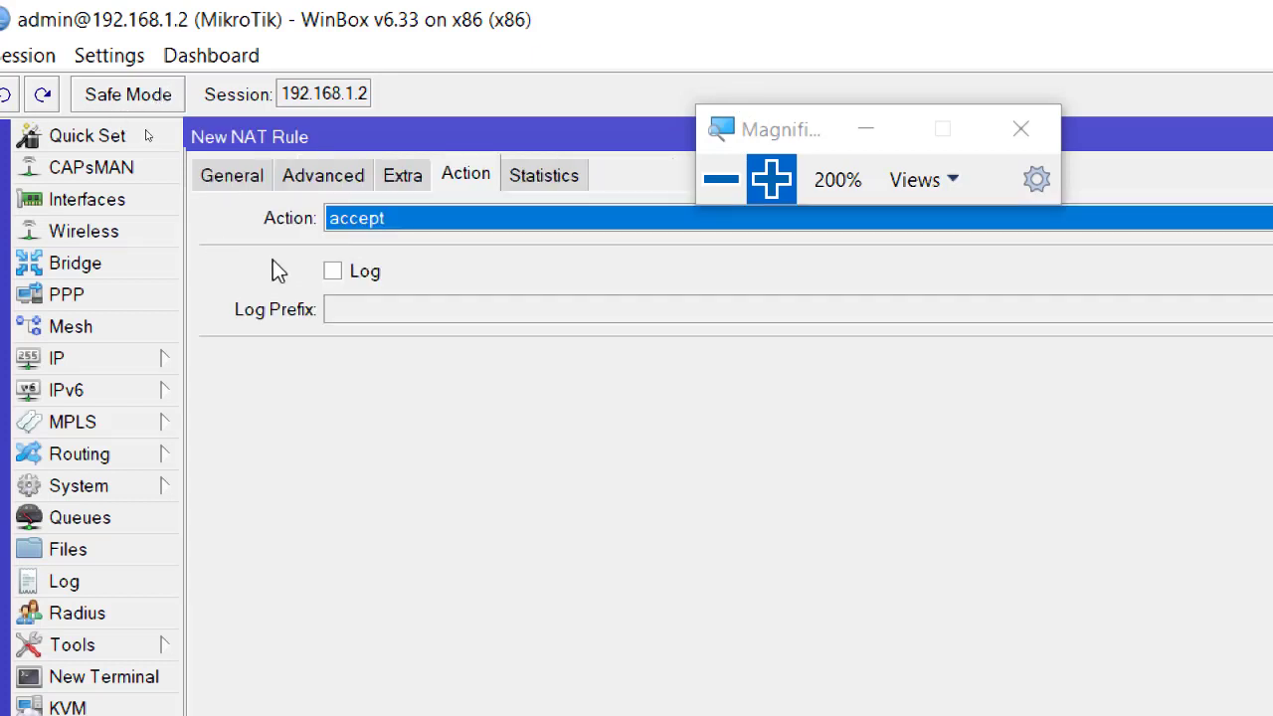
left_click(235, 177)
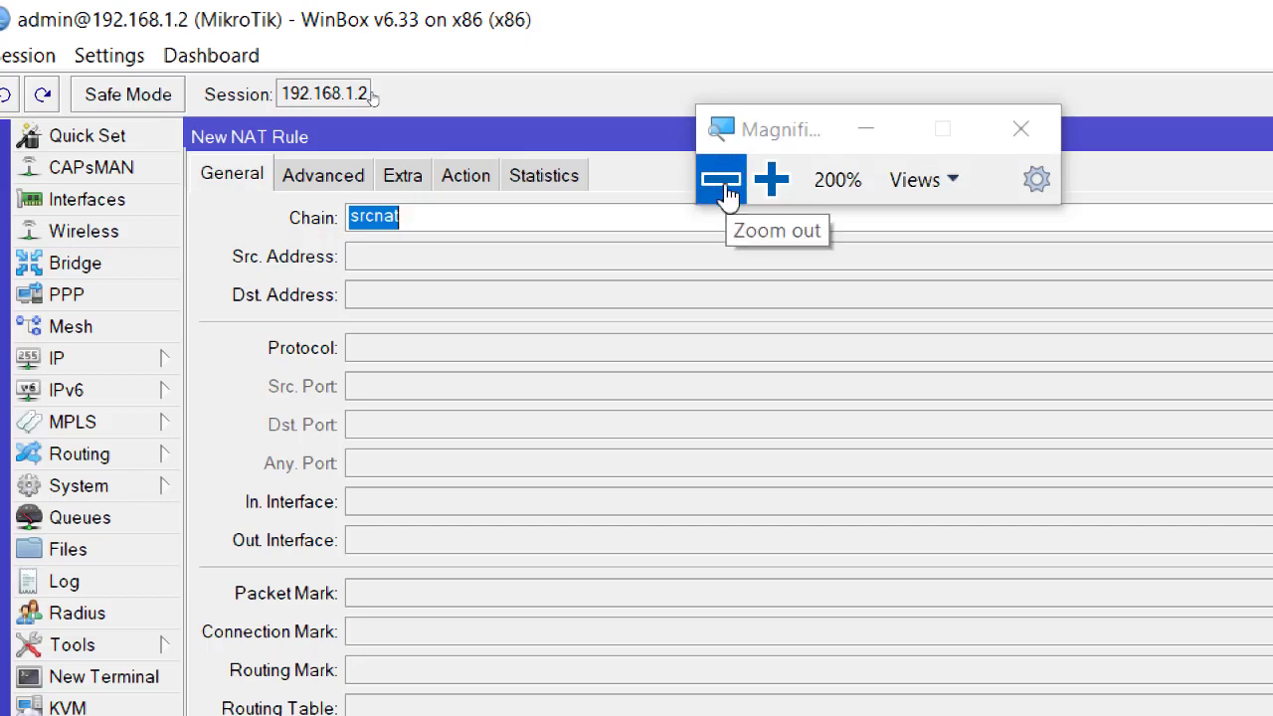
left_click(723, 179)
left_click(738, 45)
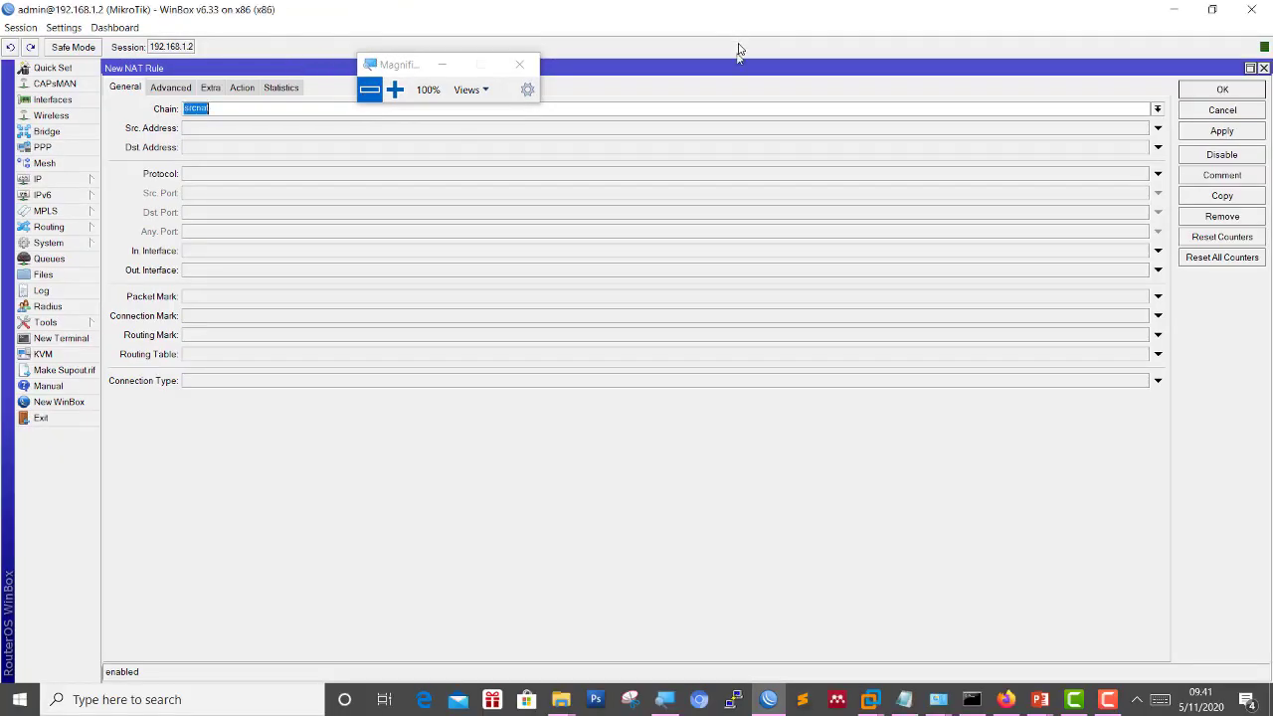
left_click(1251, 68)
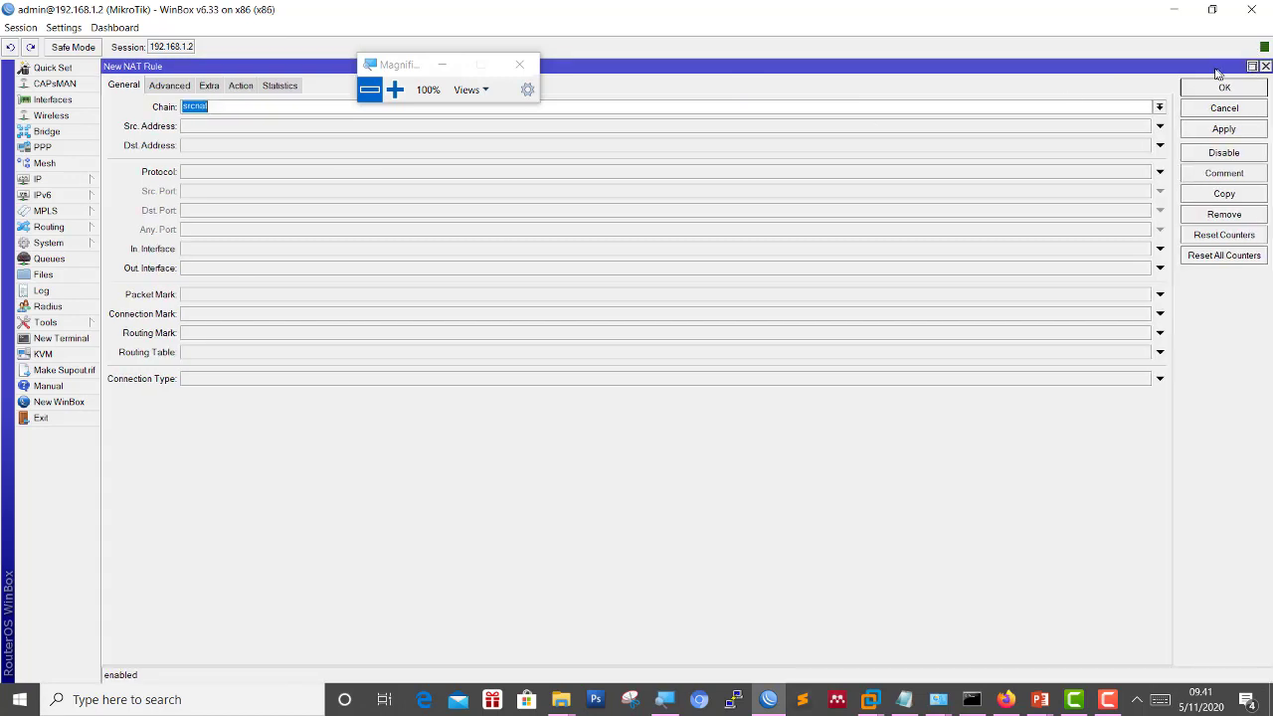
left_click(1252, 68)
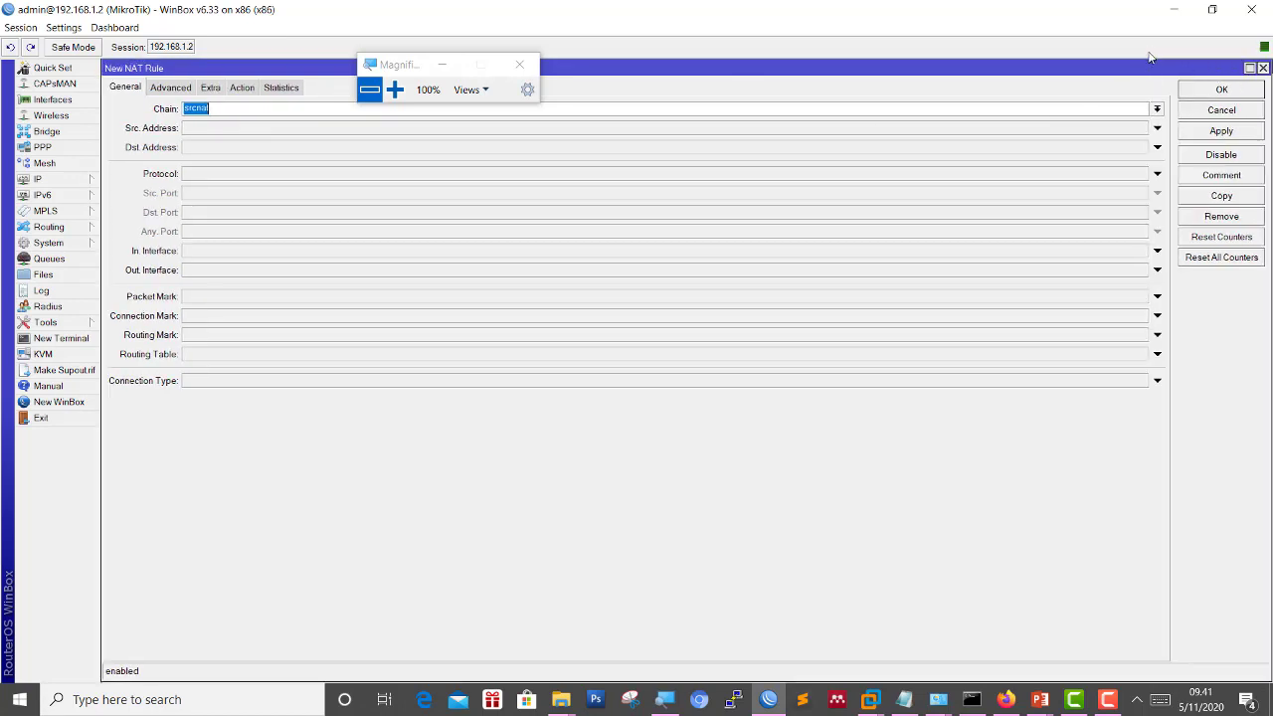
left_click(401, 91)
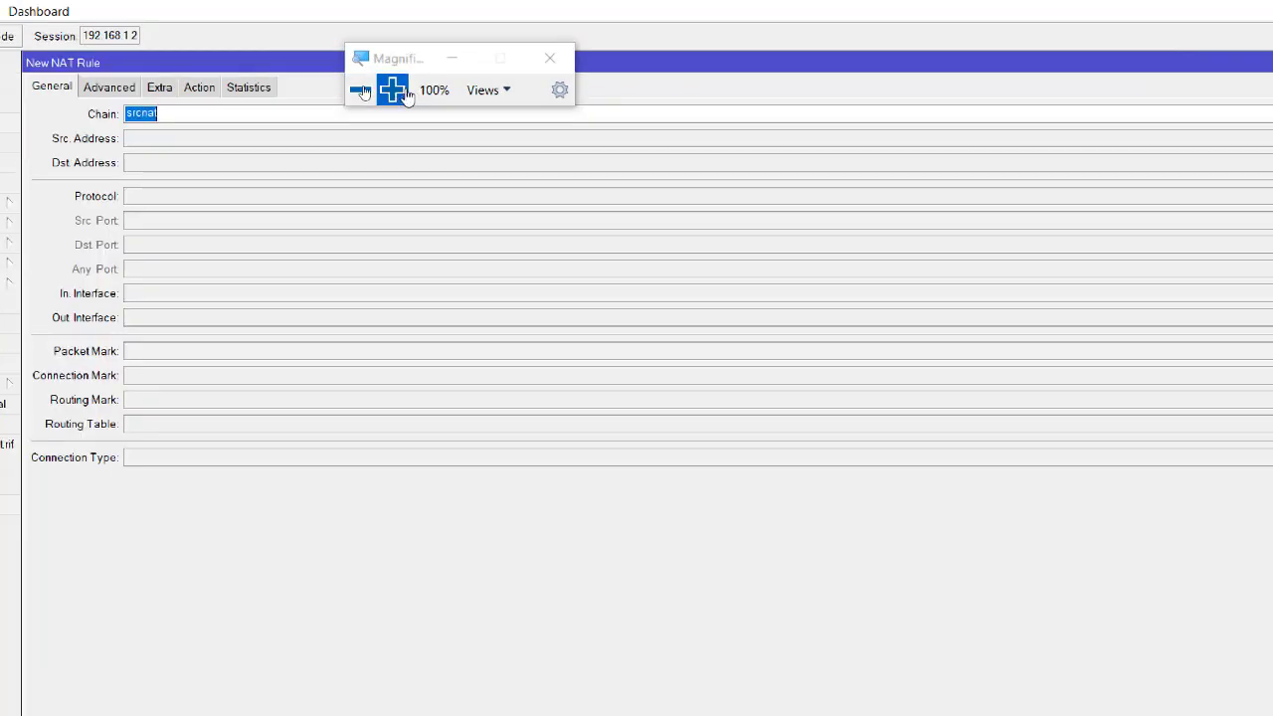
left_click_drag(424, 42, 928, 12)
left_click(412, 154)
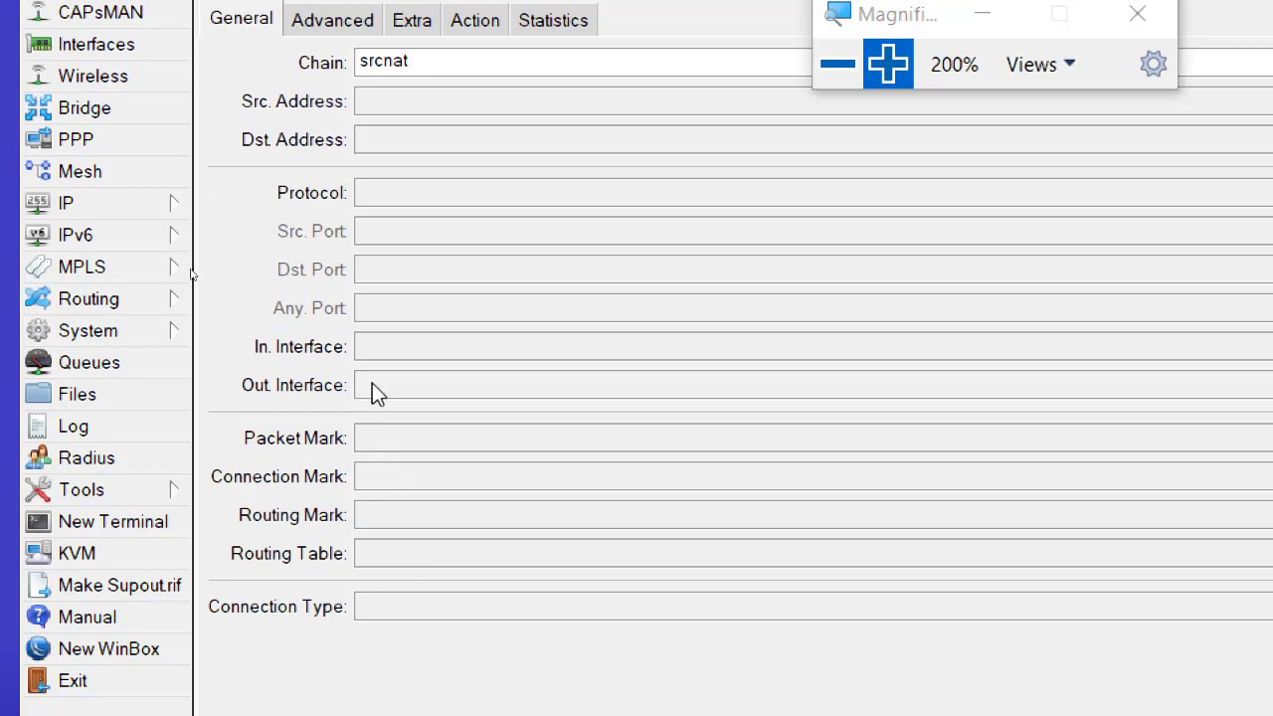
left_click(372, 384)
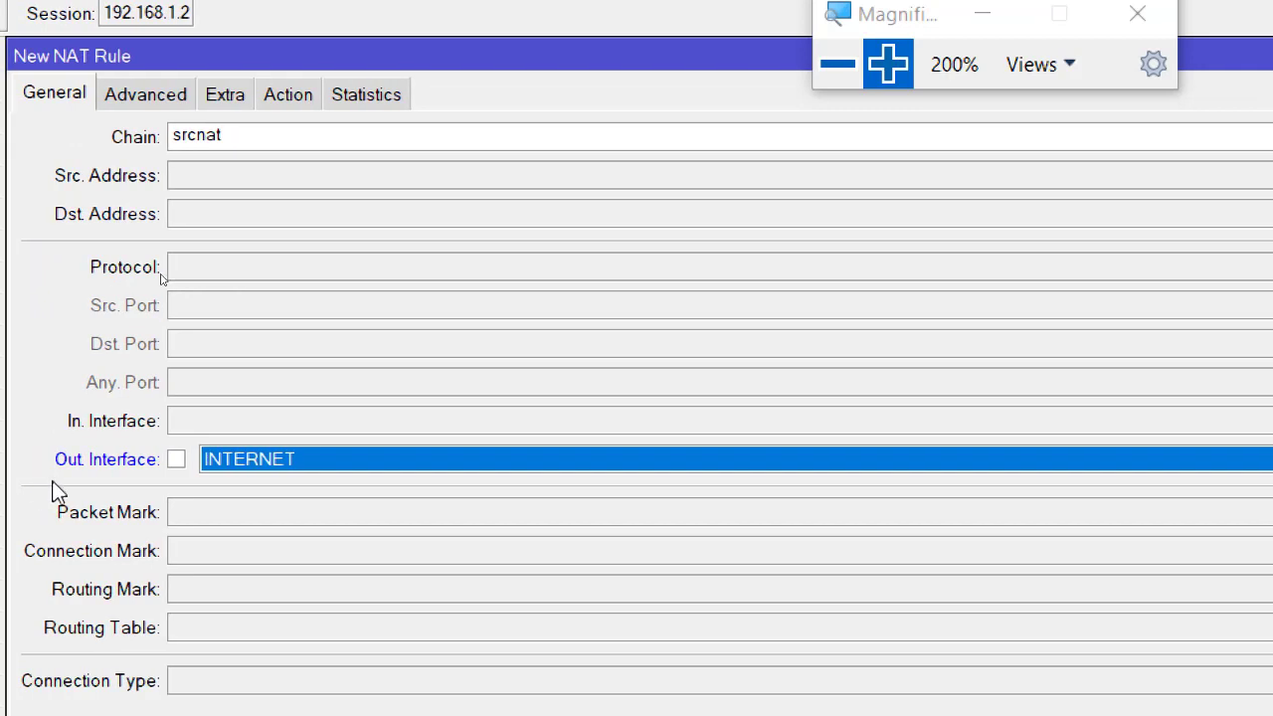
Set the rule action to masquerade, save it, and close the Firewall window.
left_click(284, 96)
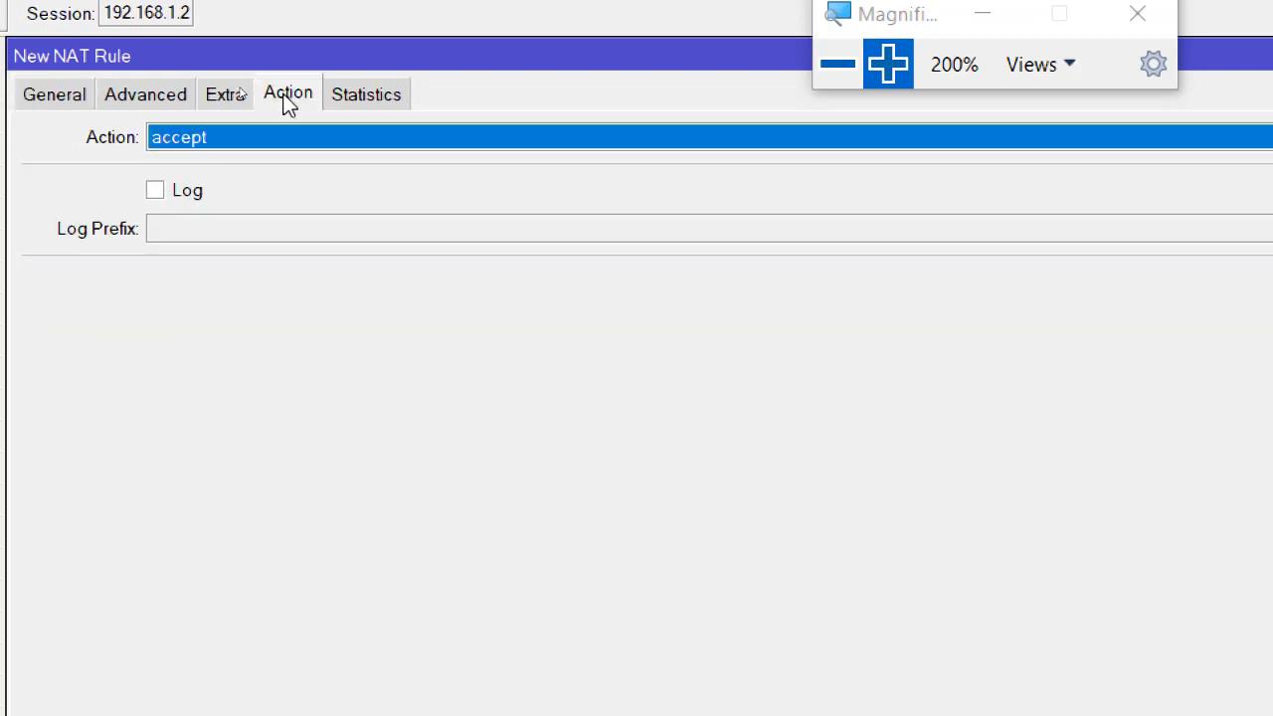
left_click(289, 136)
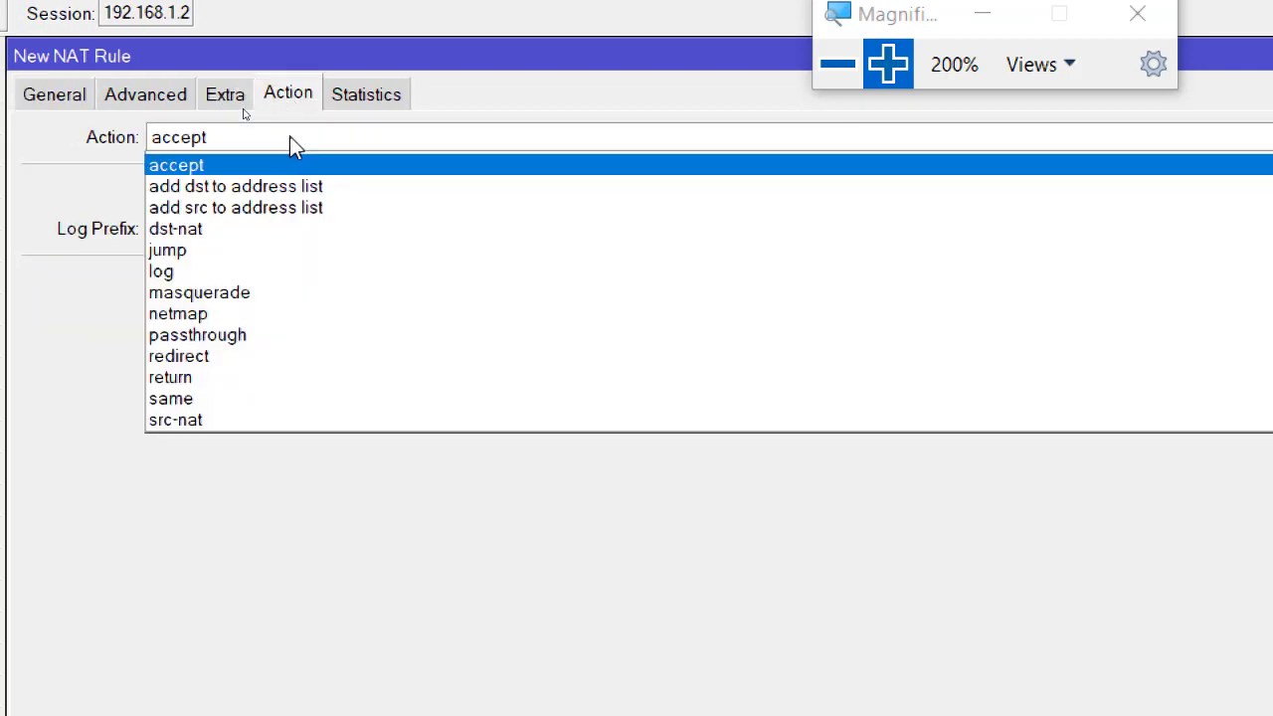
left_click(270, 296)
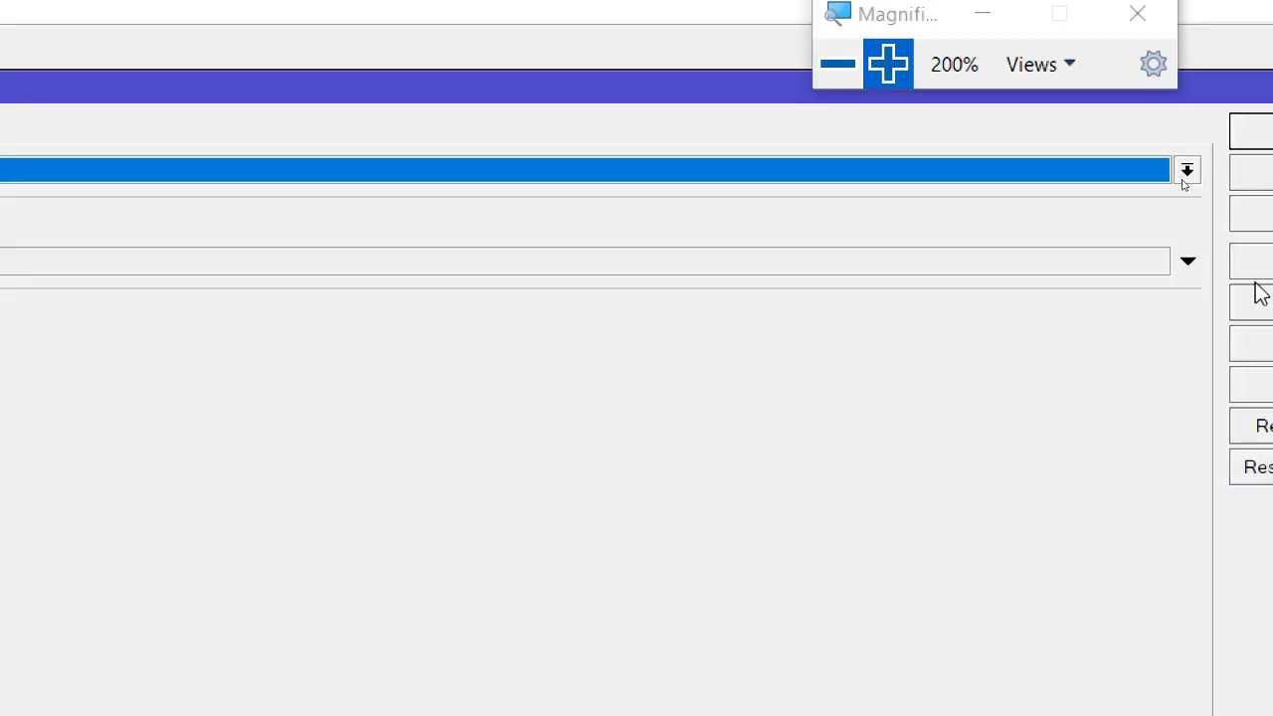
left_click(1139, 167)
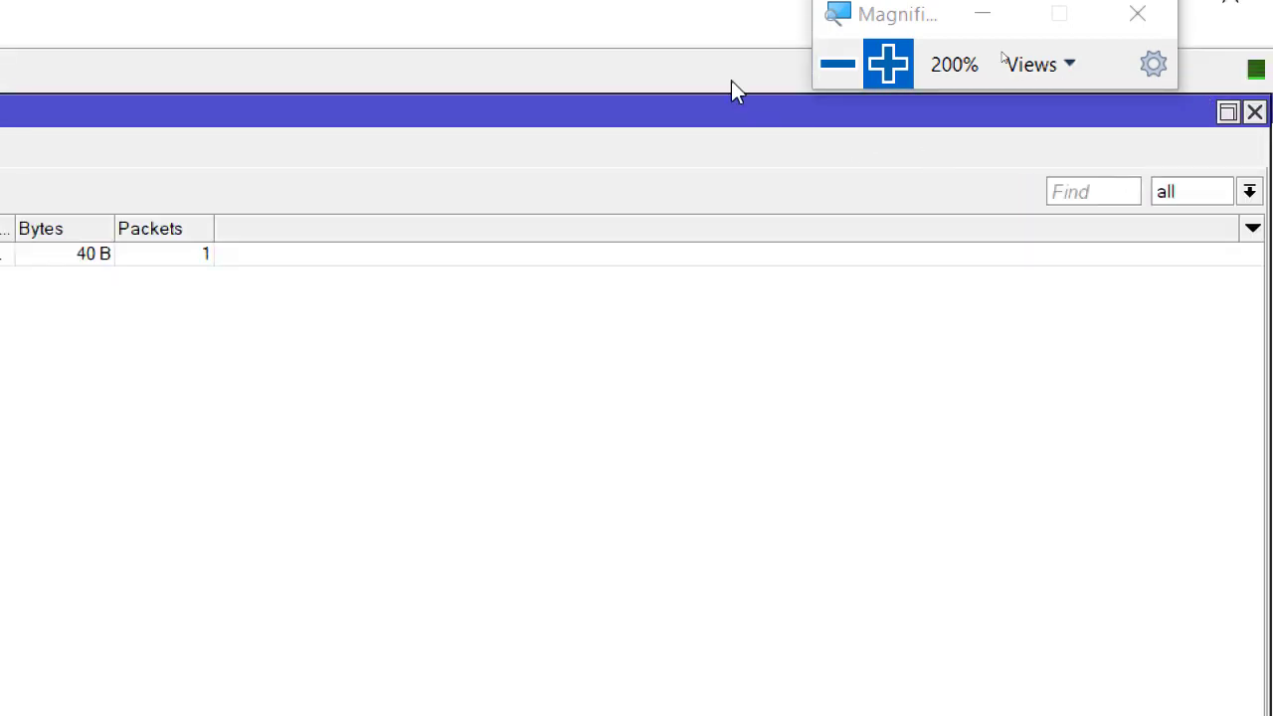
left_click(835, 66)
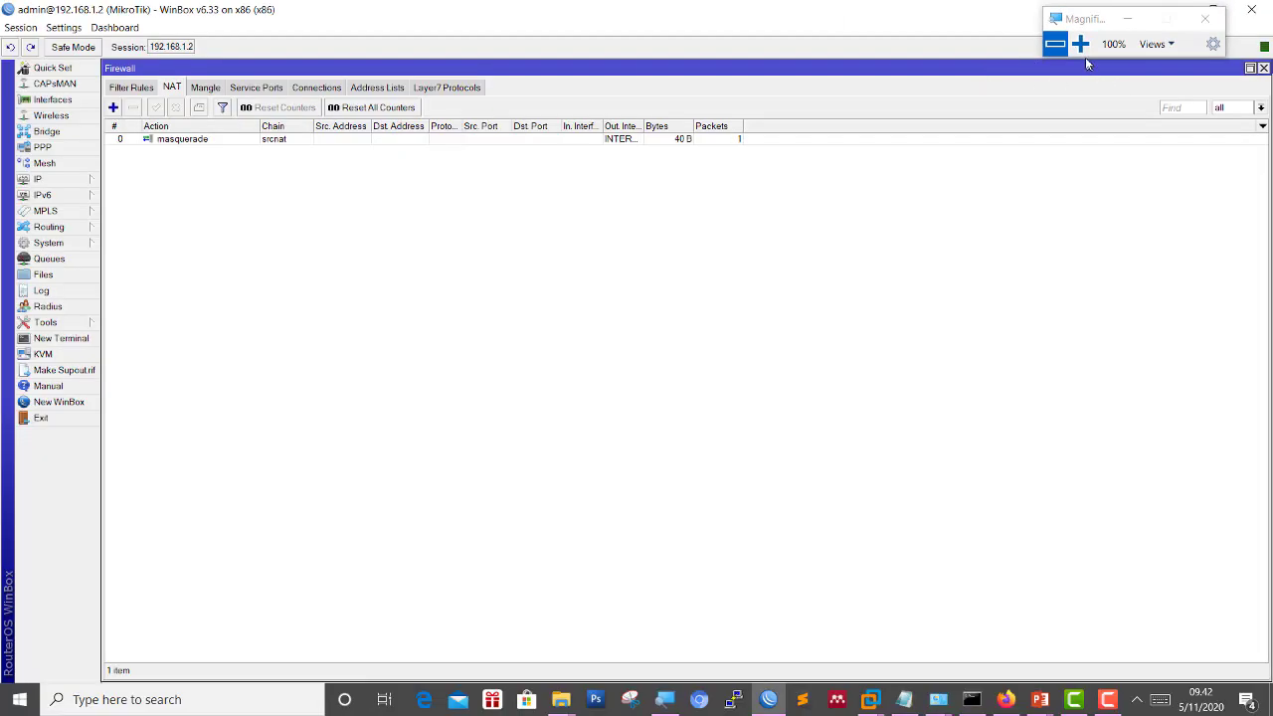
left_click(1080, 43)
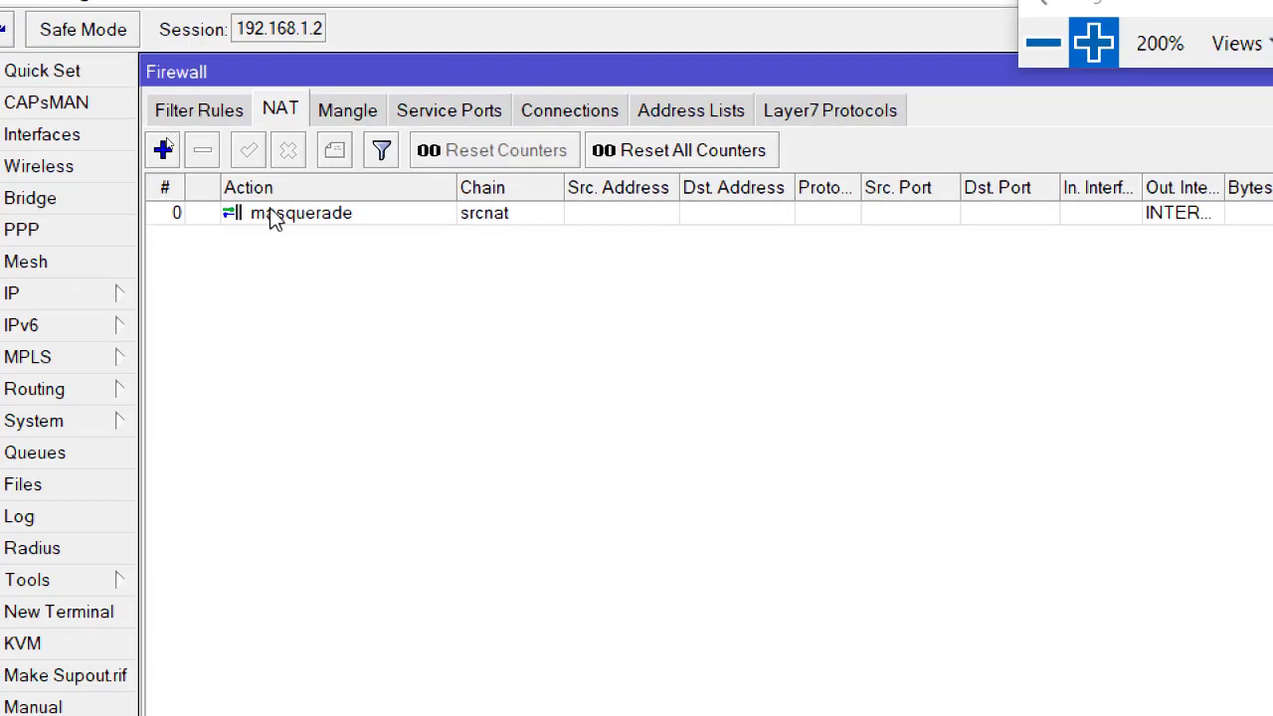
left_click(161, 246)
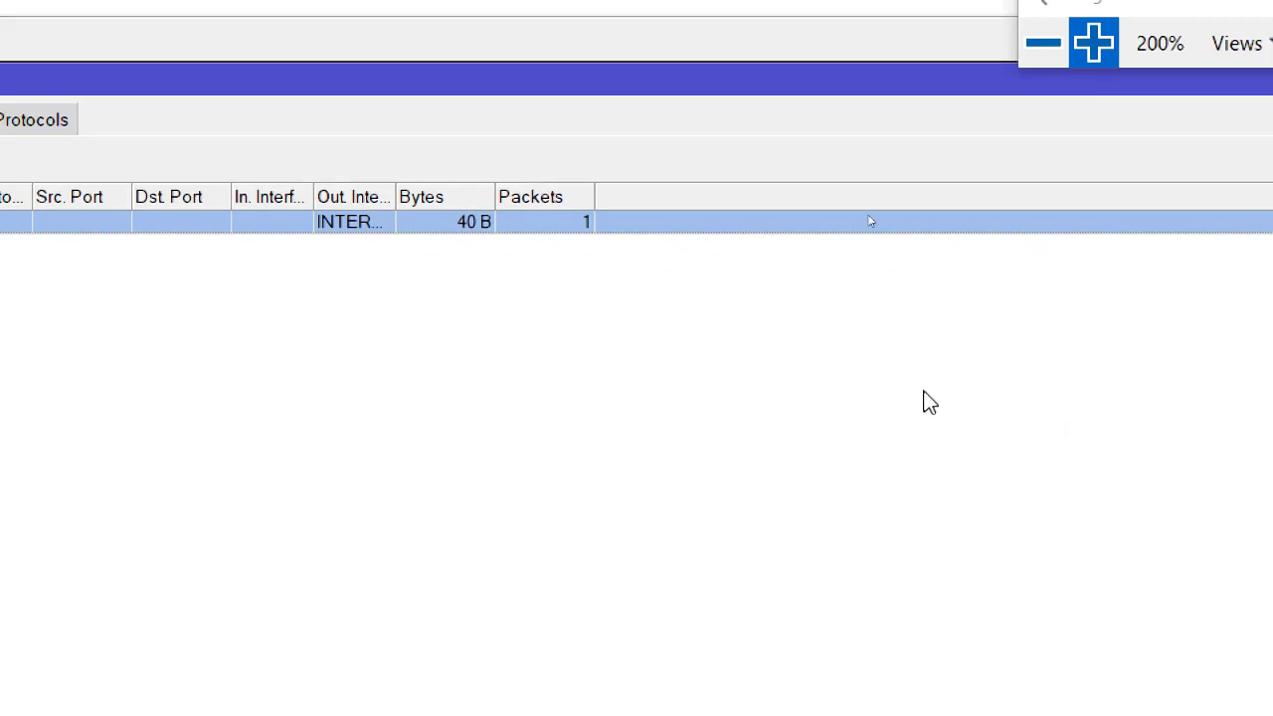
left_click(1044, 43)
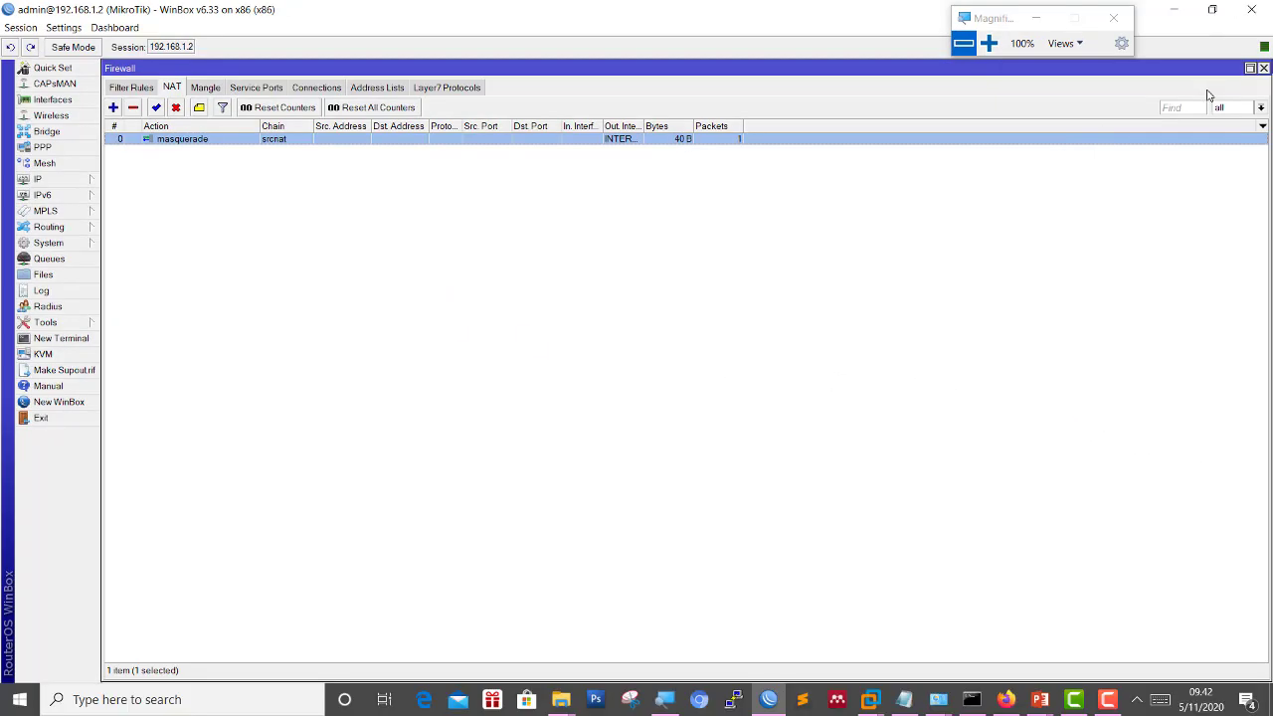
left_click(1264, 69)
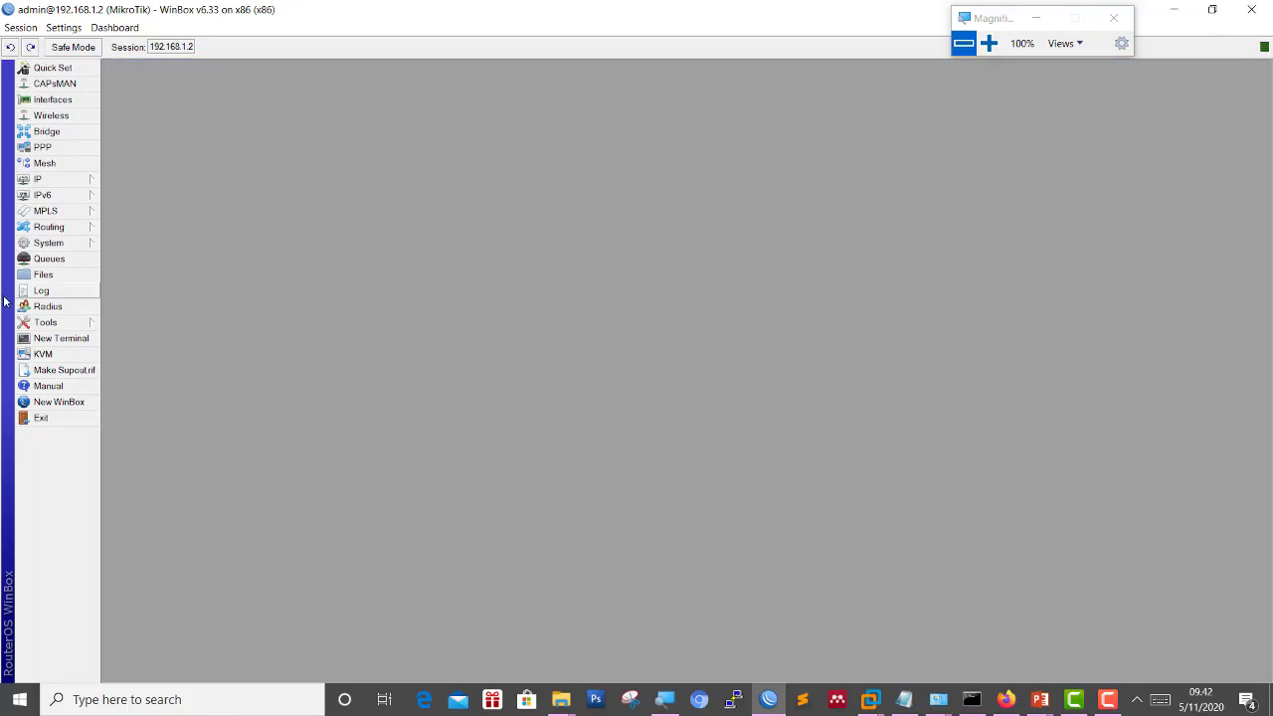
Start a new route in IP > Routes with destination 0.0.0.0/0.
left_click(49, 185)
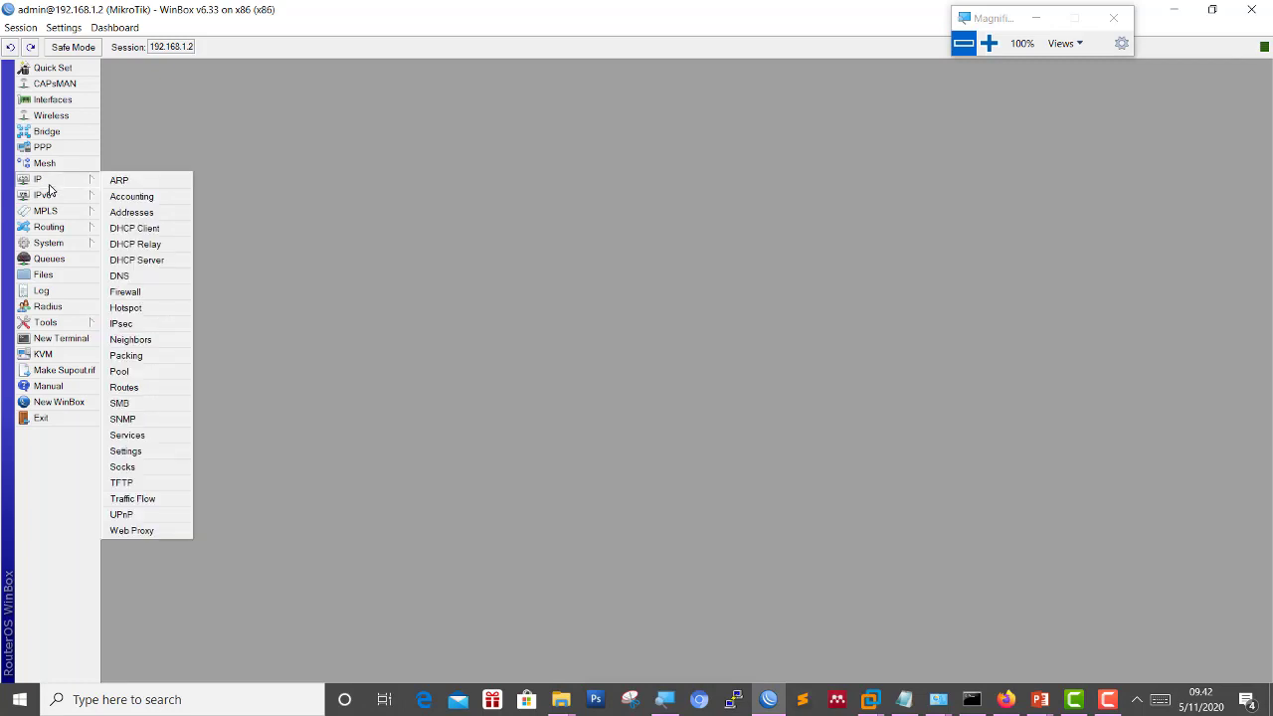
left_click(989, 43)
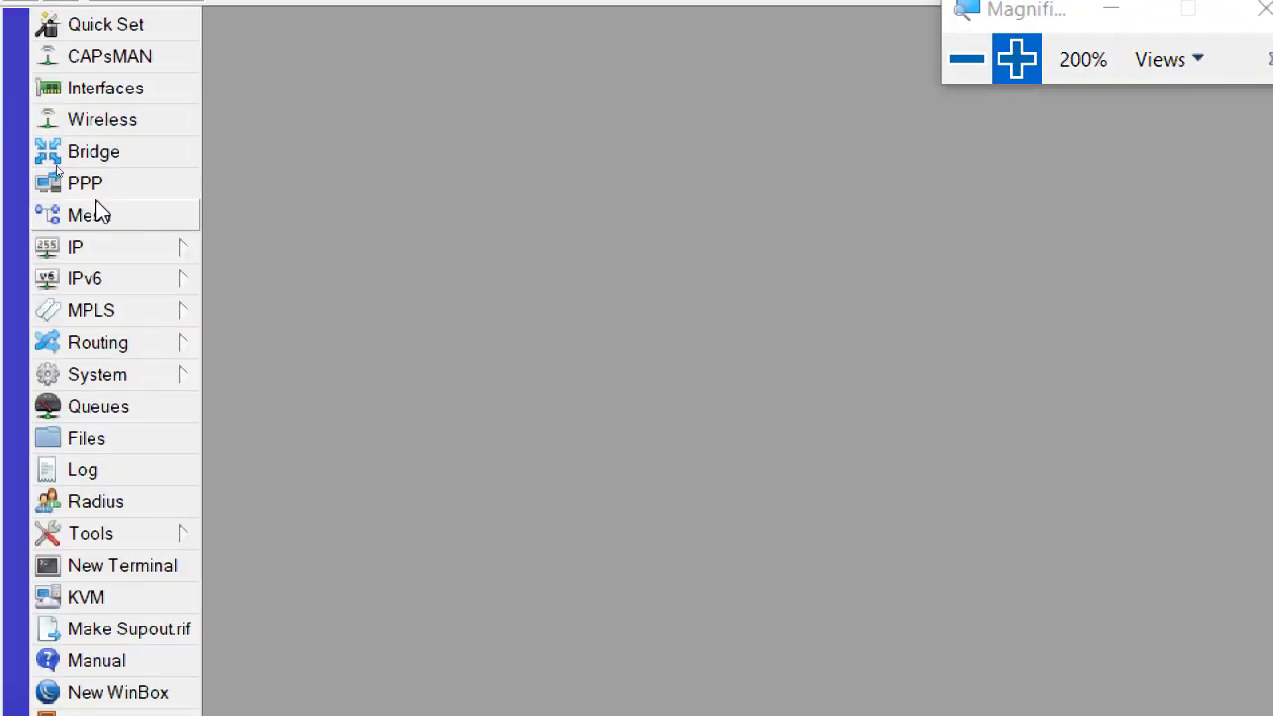
left_click(129, 249)
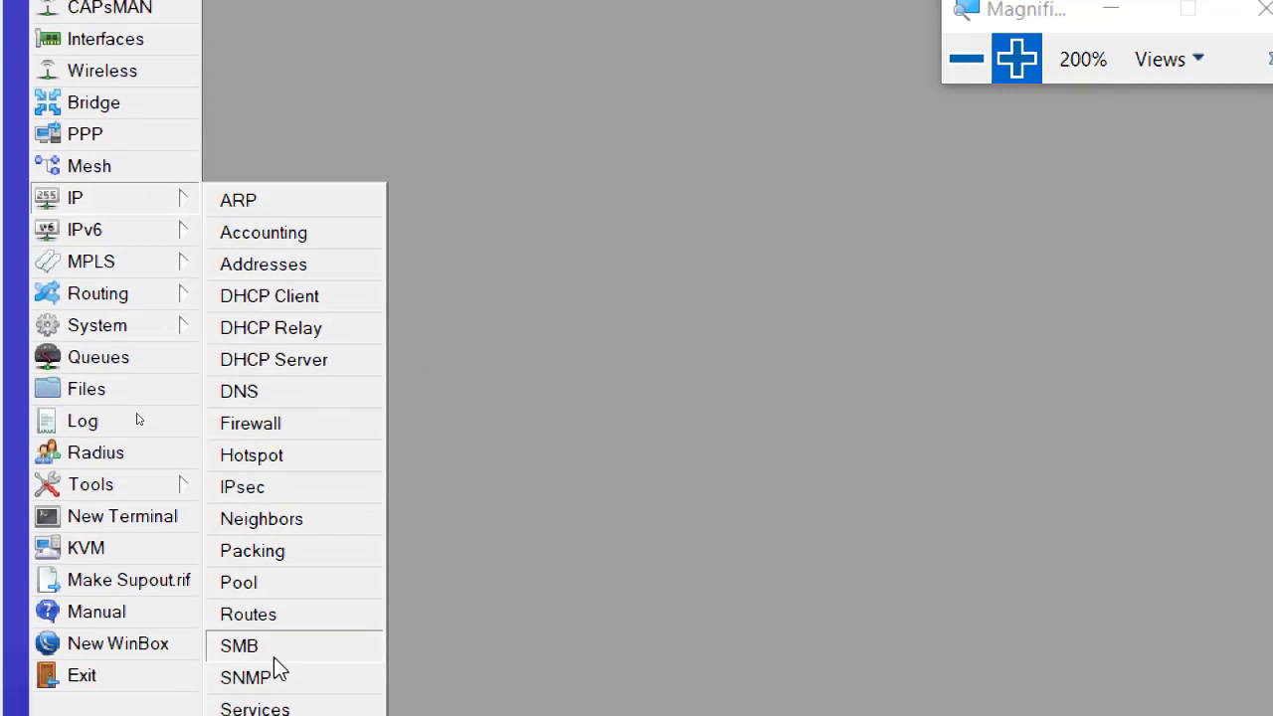
left_click(246, 575)
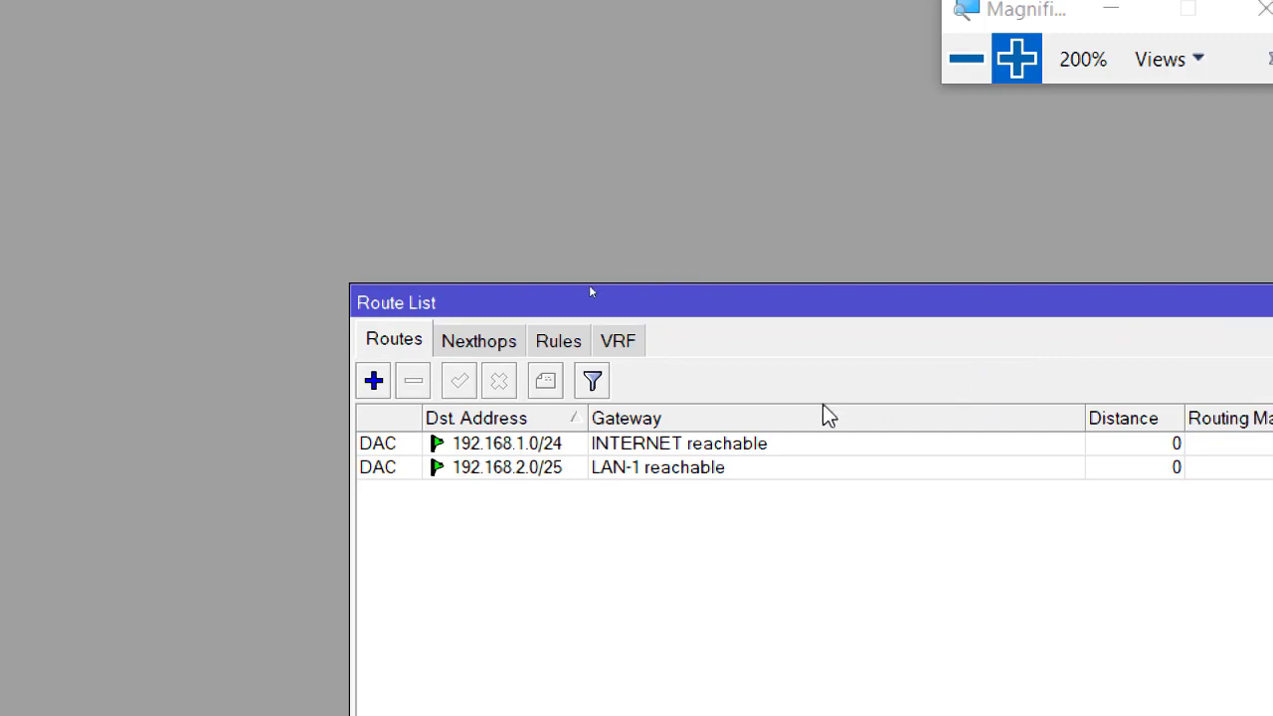
left_click(373, 383)
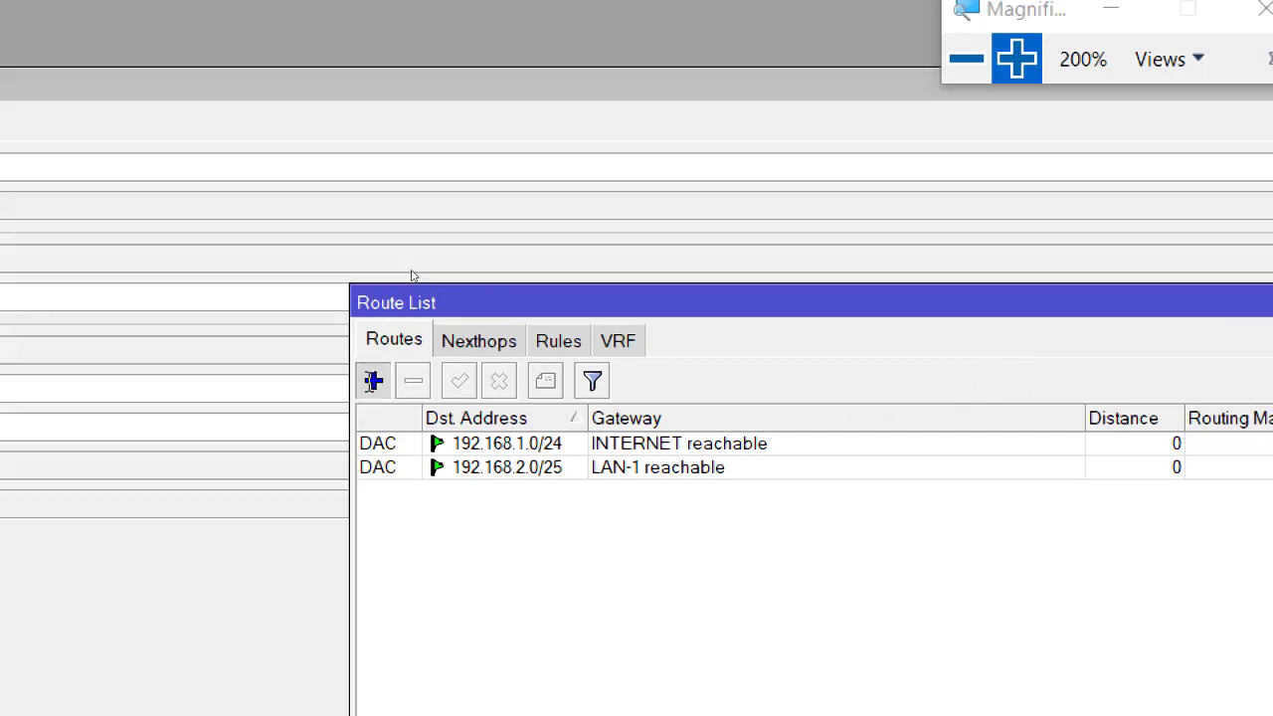
left_click(982, 60)
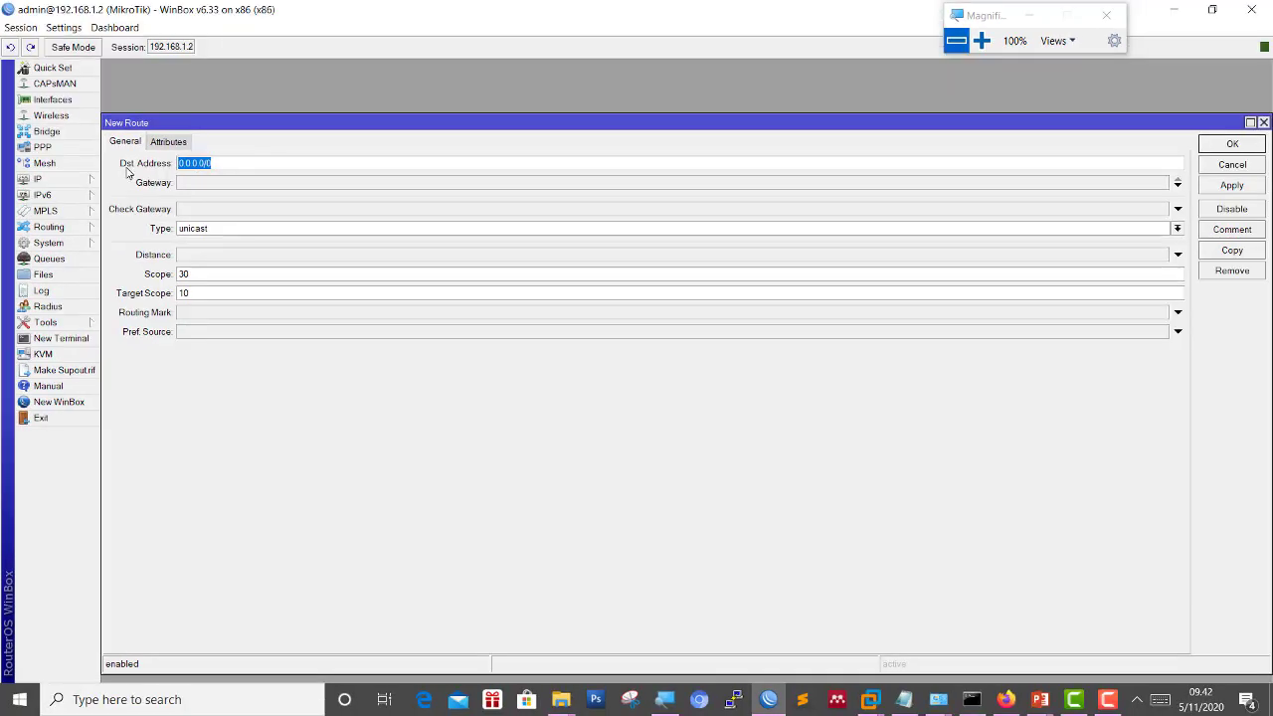
left_click(193, 167)
Set the route's gateway to 192.168.1.1 and save it.
left_click(287, 184)
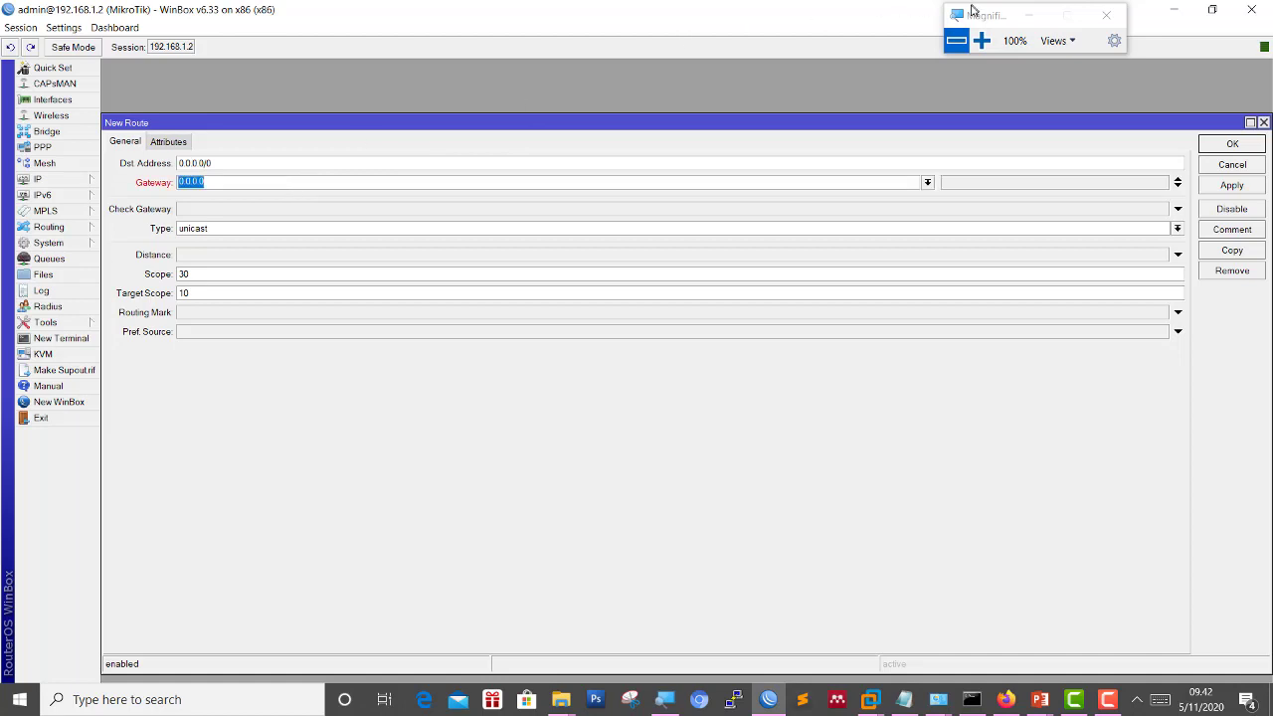
left_click(981, 41)
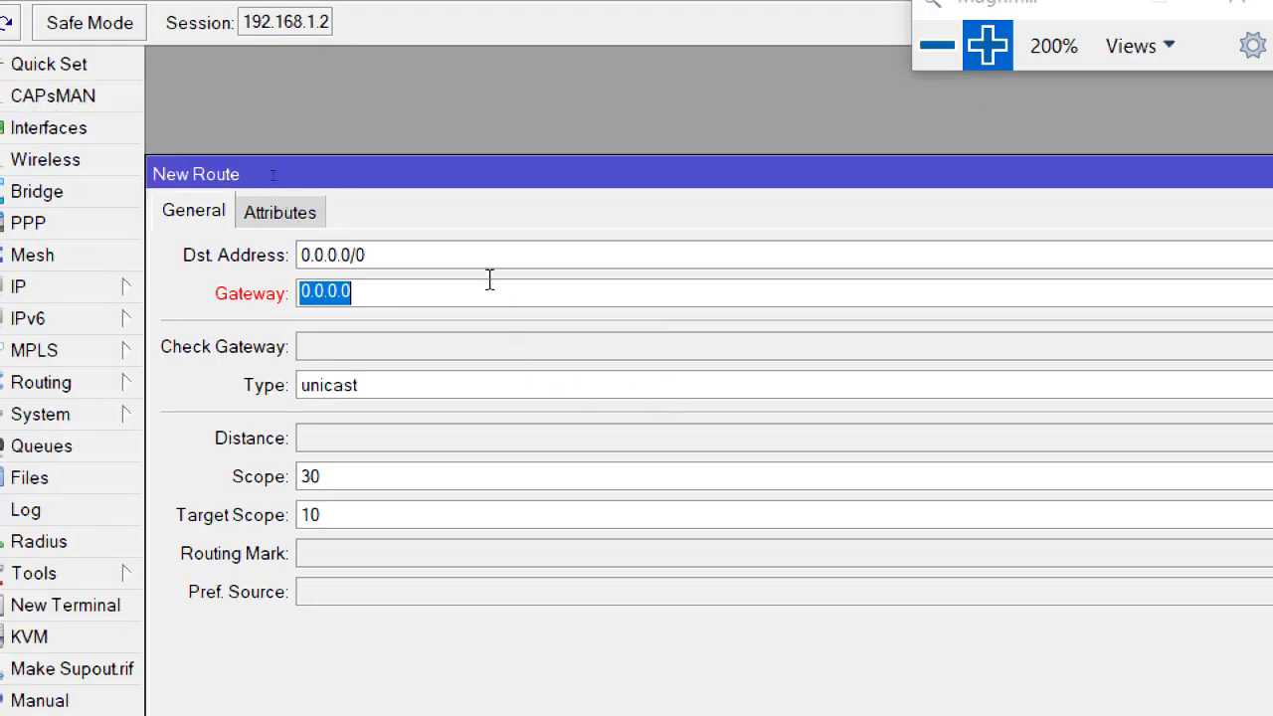
left_click(490, 280)
key("BackSpace")
key("BackSpace")
key("BackSpace")
key("BackSpace")
key("BackSpace")
key("BackSpace")
key("BackSpace")
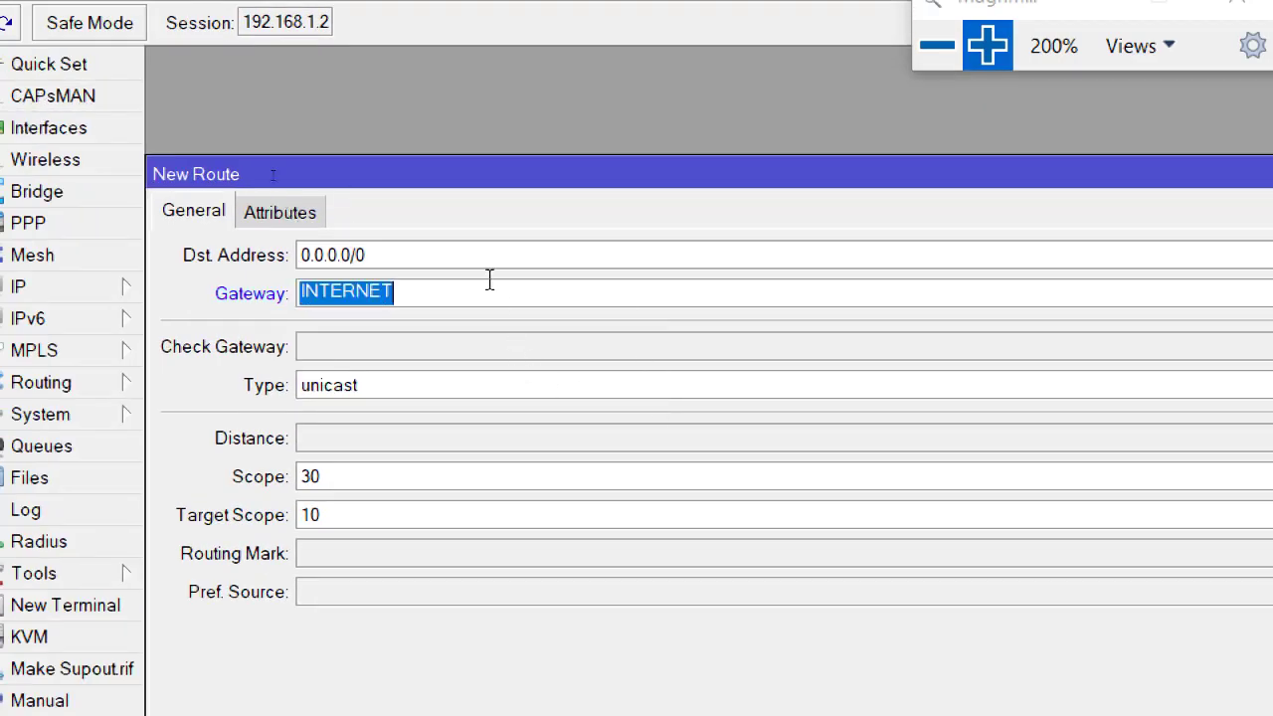
left_click(489, 281)
double_click(489, 281)
type("192.168.")
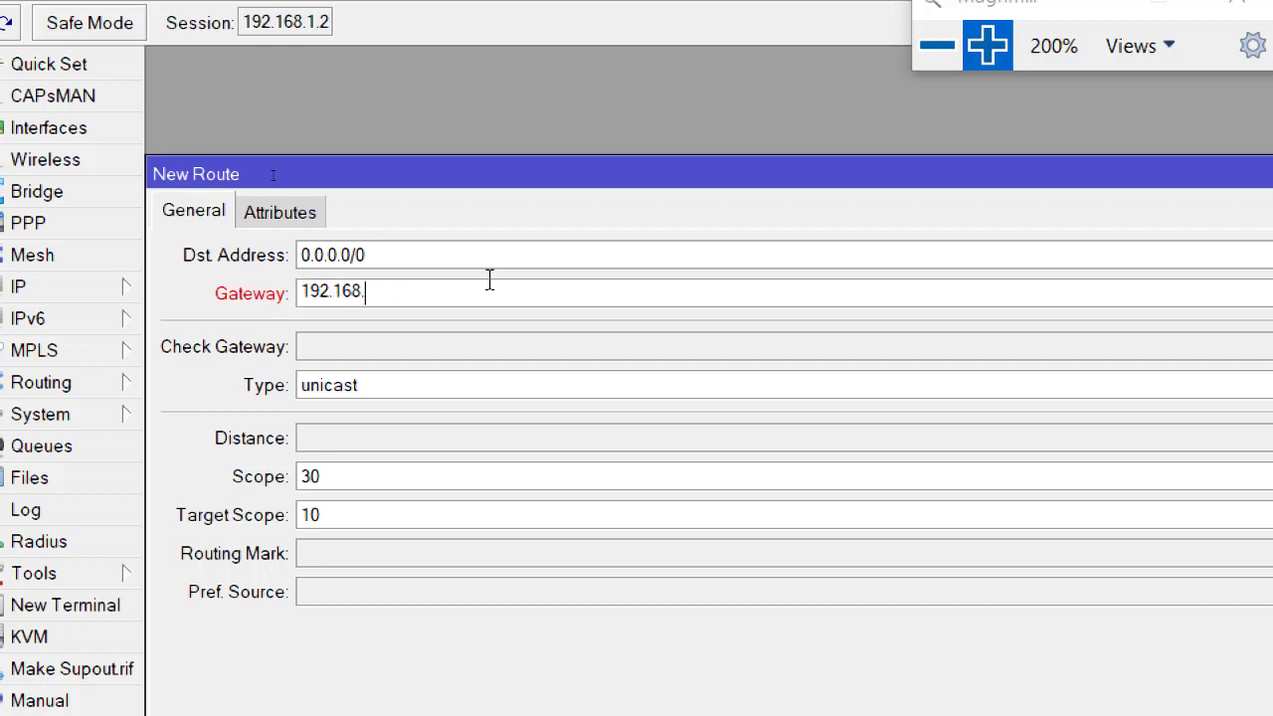
type("1.1")
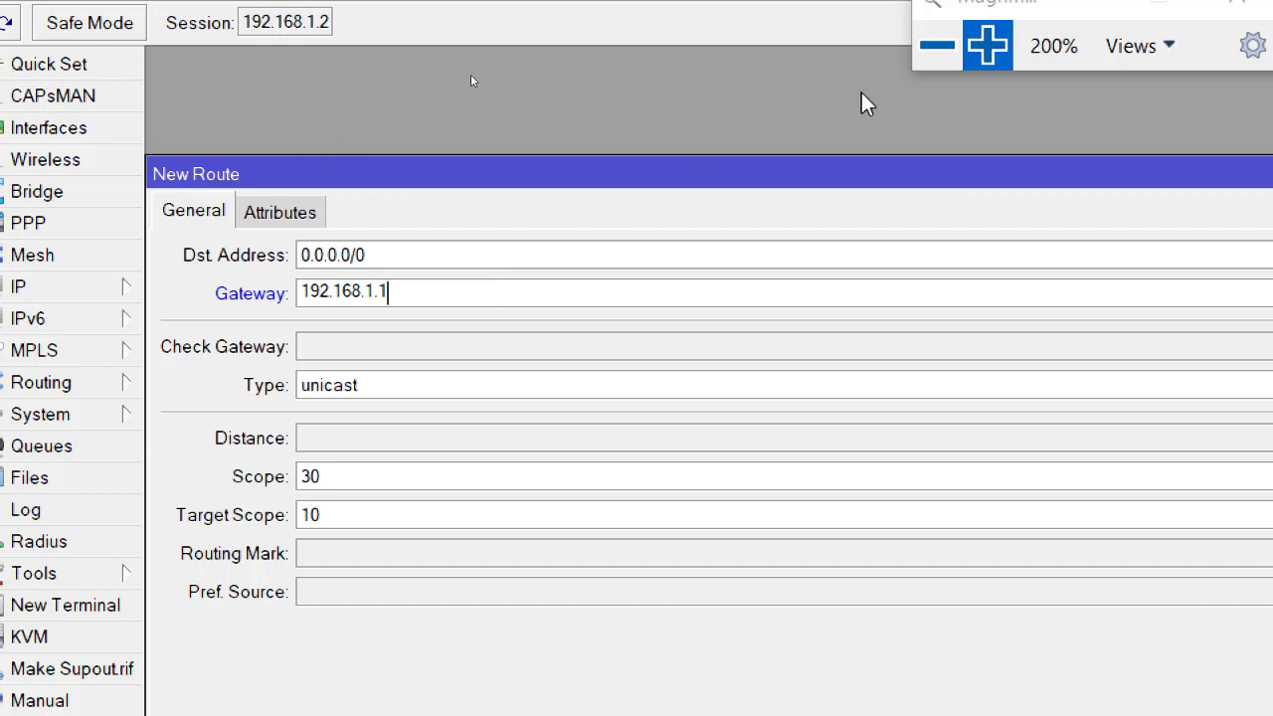
left_click(927, 68)
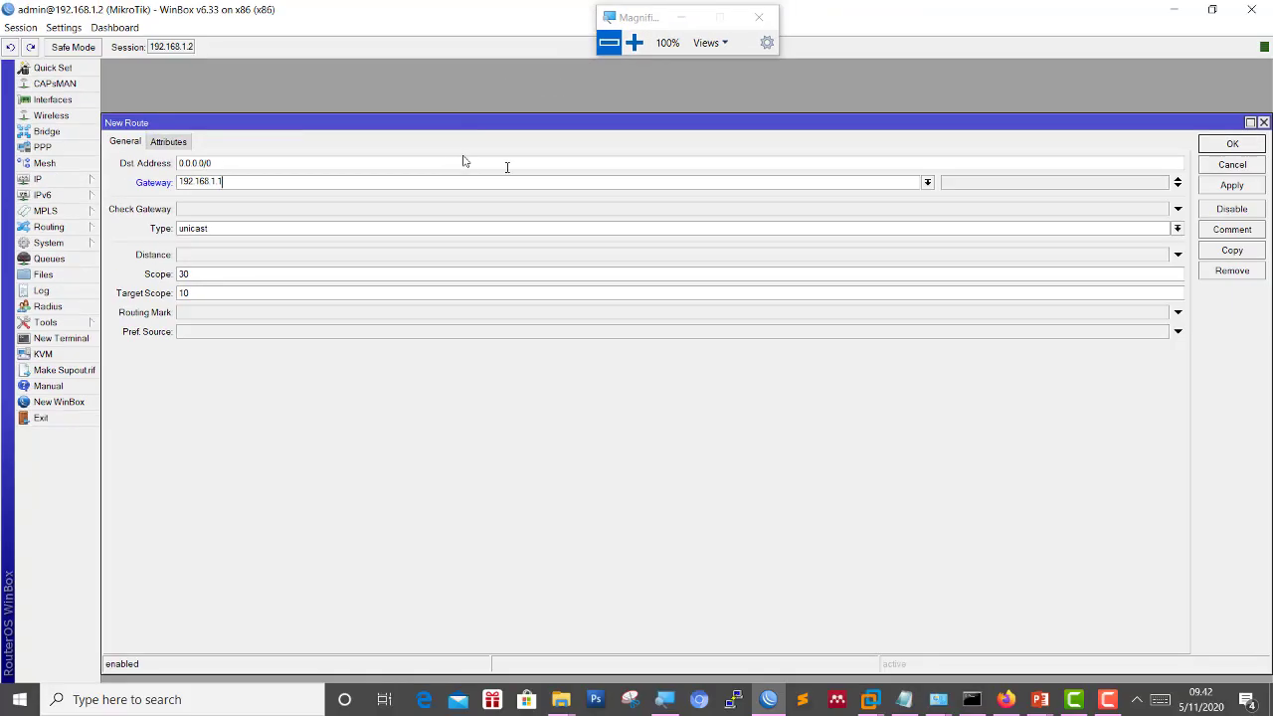
left_click(1225, 148)
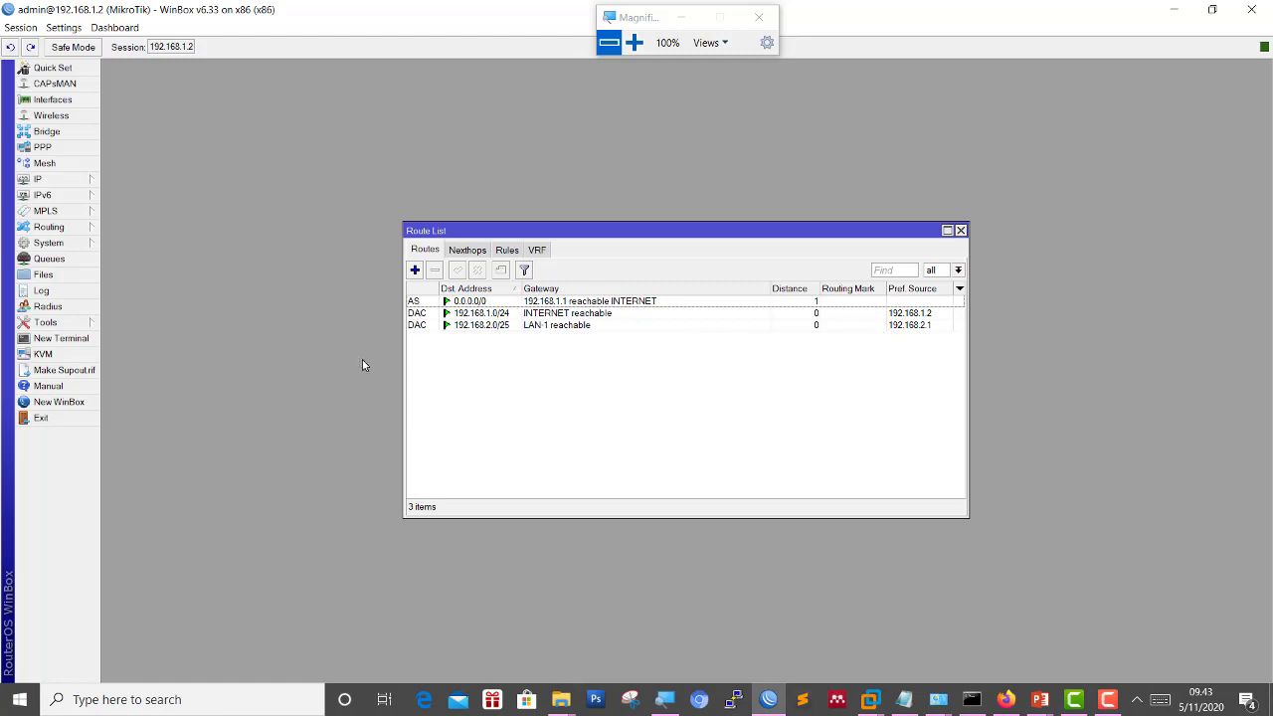
In a new router terminal, run 'ping google.com' and stop it with Ctrl+C after seven replies.
left_click(61, 339)
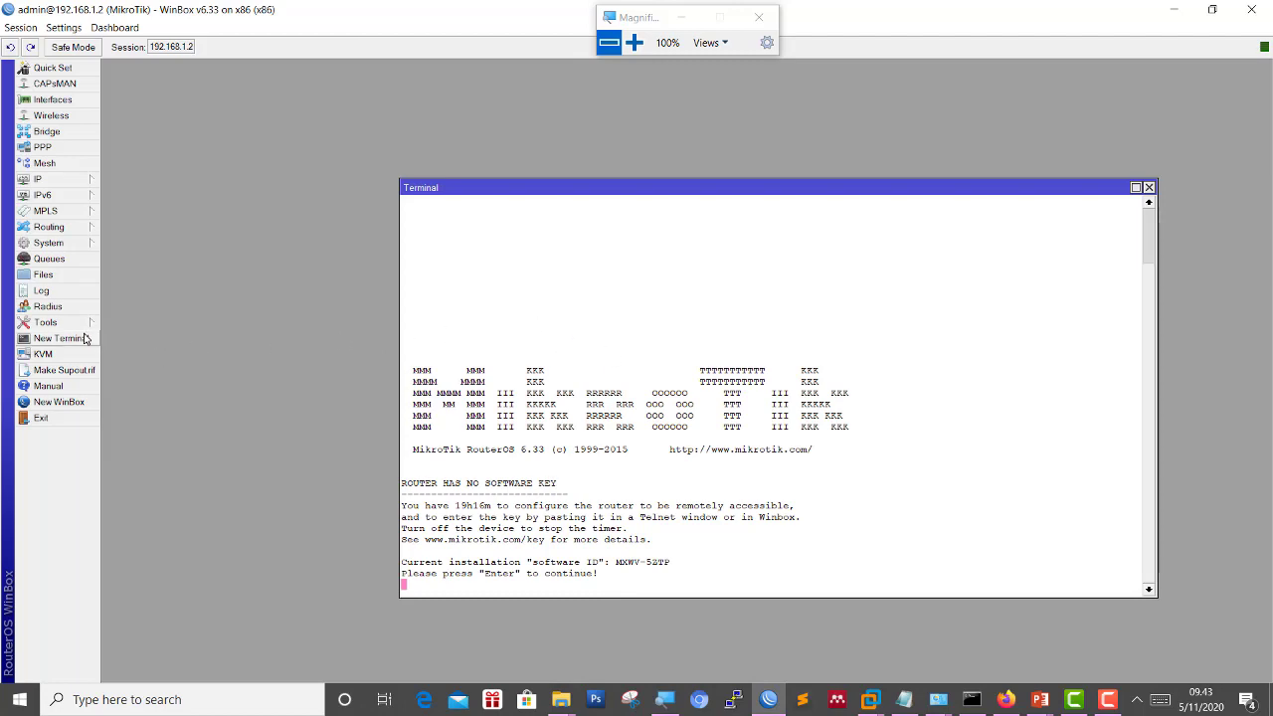
left_click(632, 44)
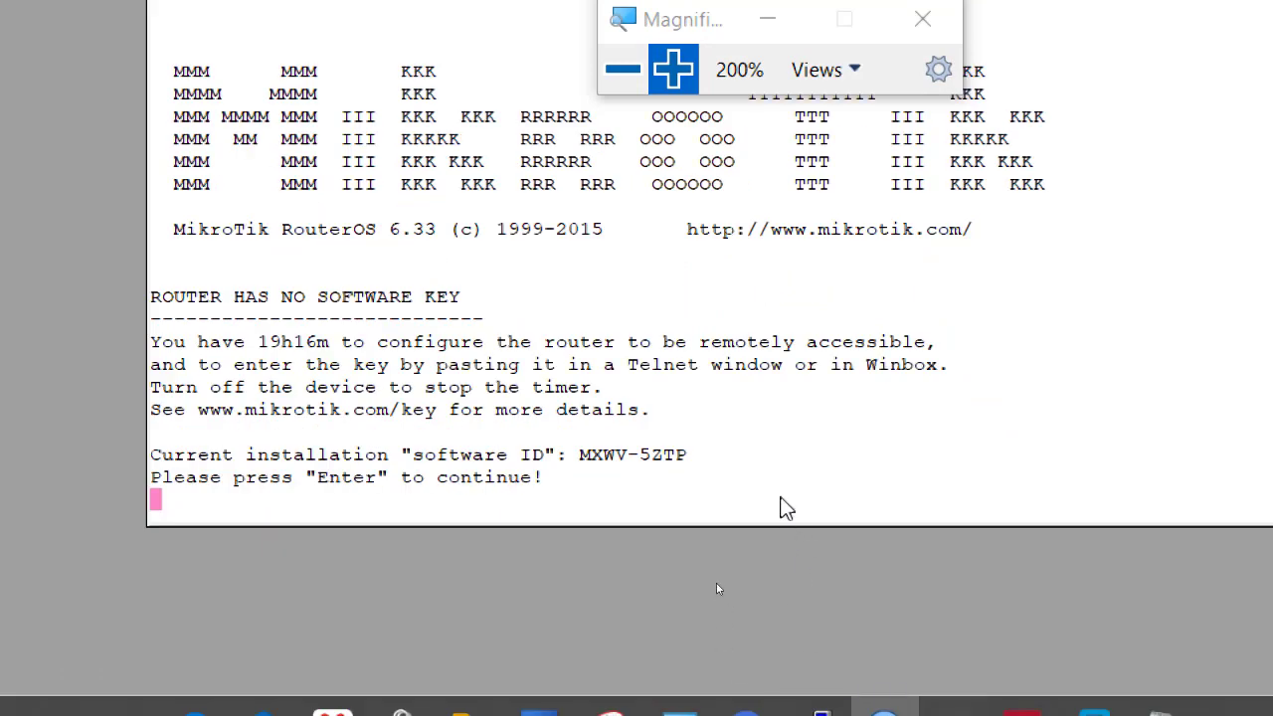
key("Return")
type("PING")
key("BackSpace")
key("BackSpace")
key("BackSpace")
key("BackSpace")
key("BackSpace")
type("ping goog")
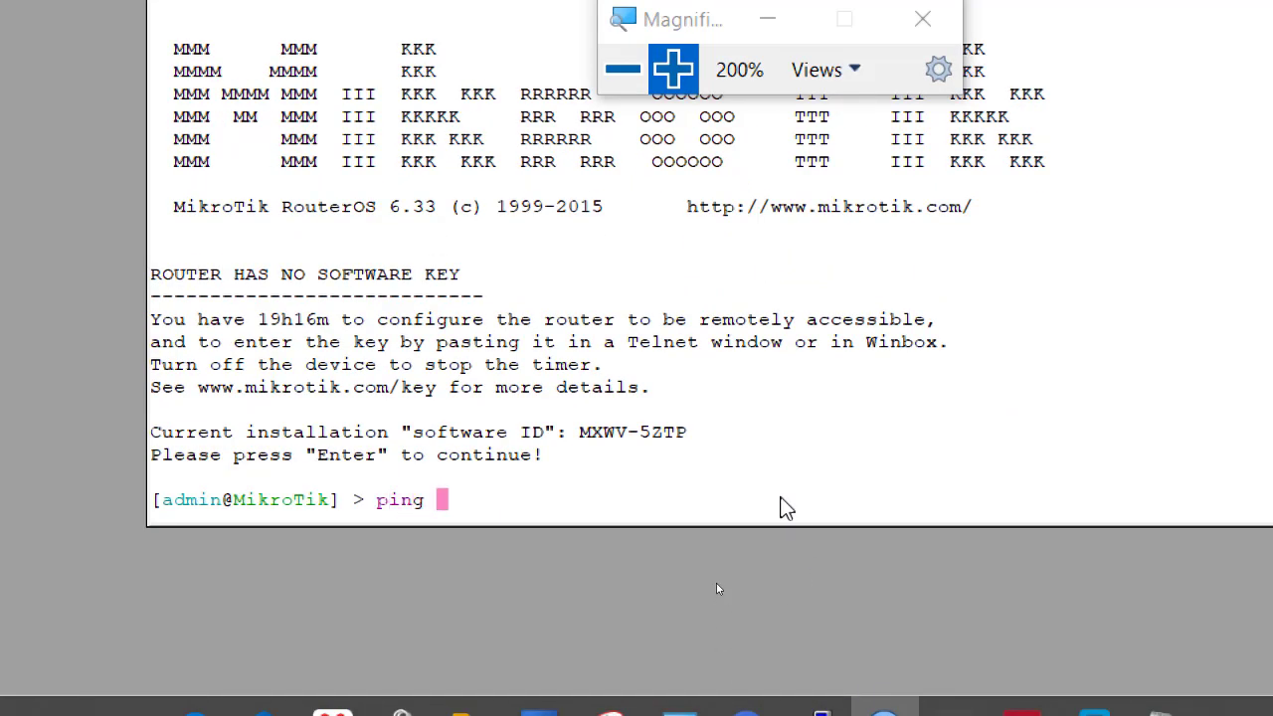
type("le.com")
key("Return")
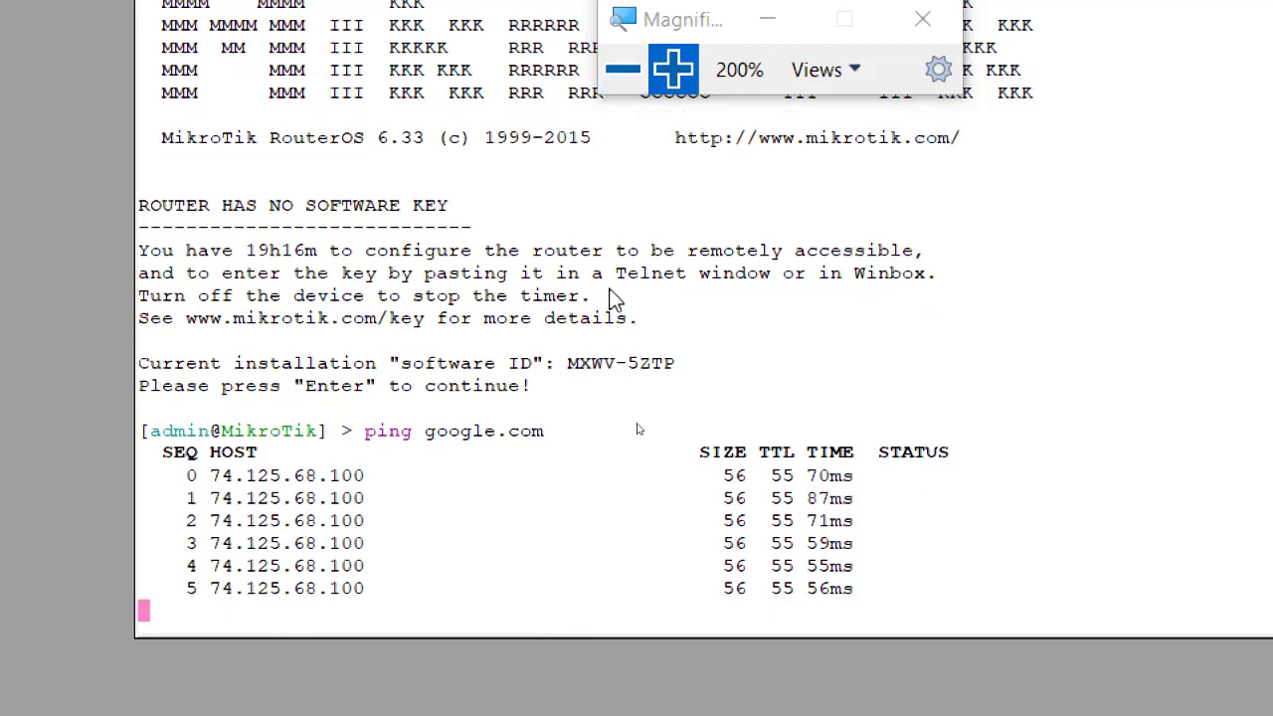
key("ctrl+c")
left_click(623, 68)
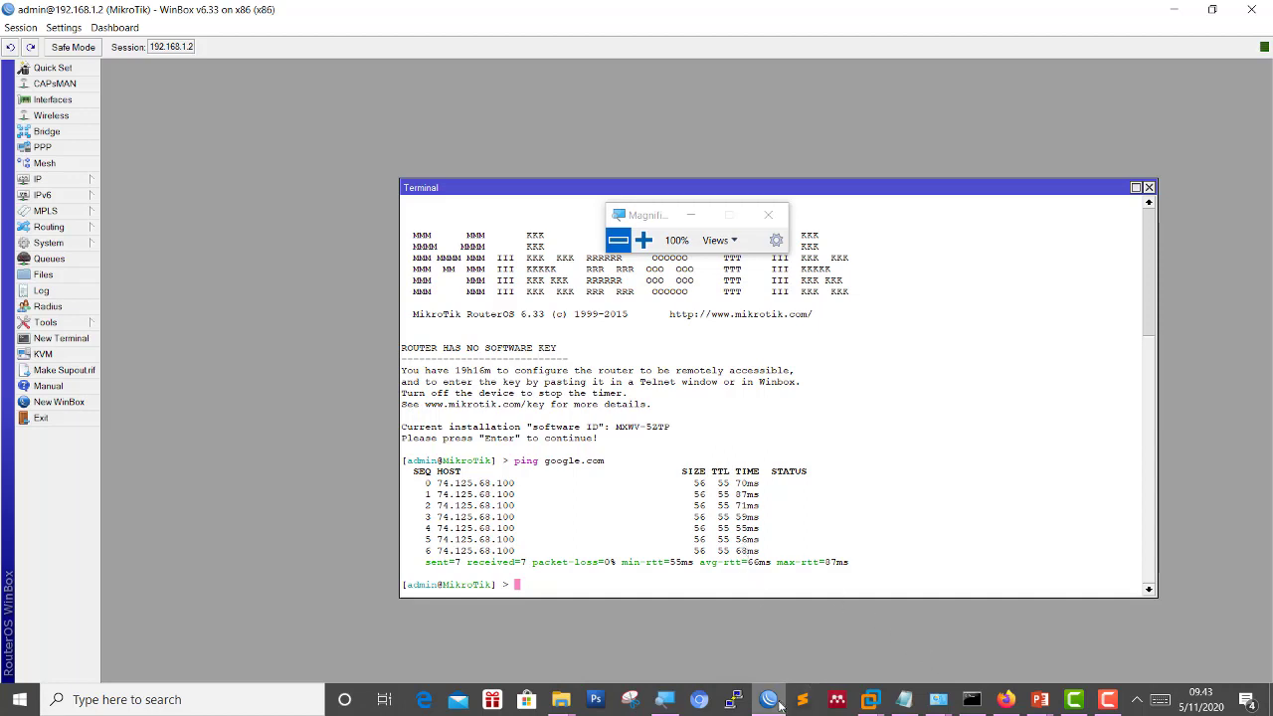
mouse_move(870, 710)
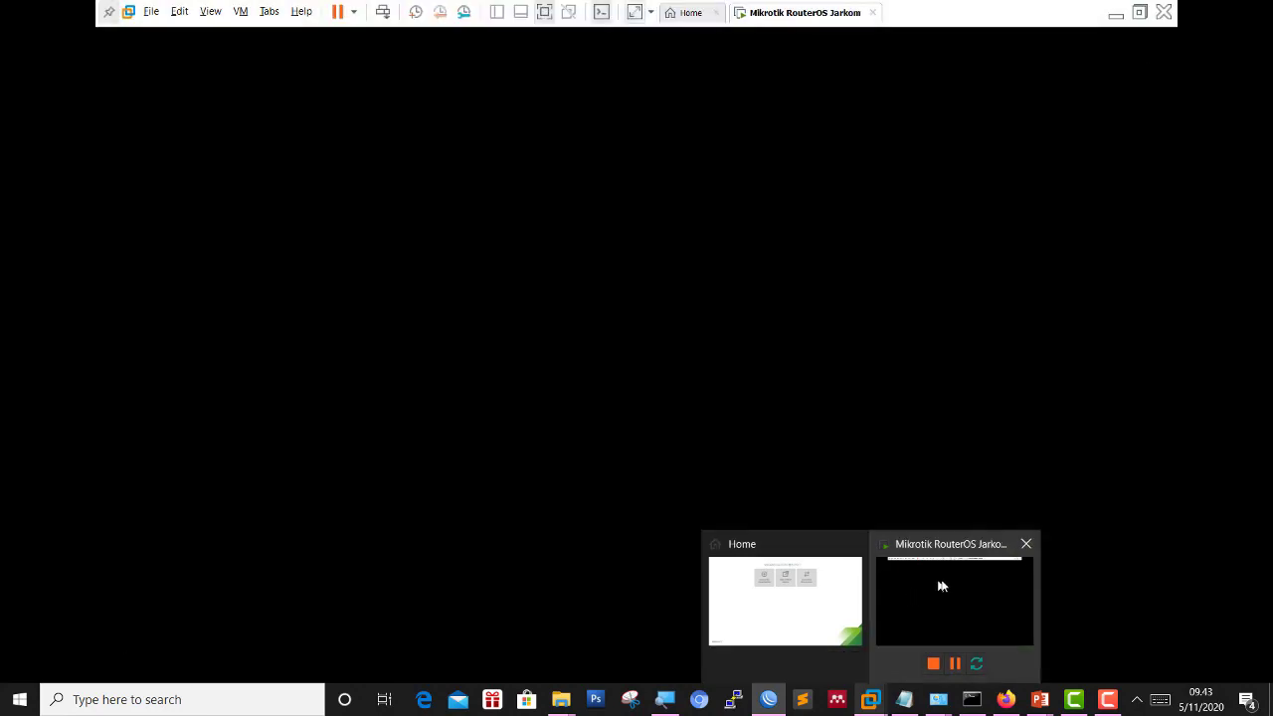
key("super+plus")
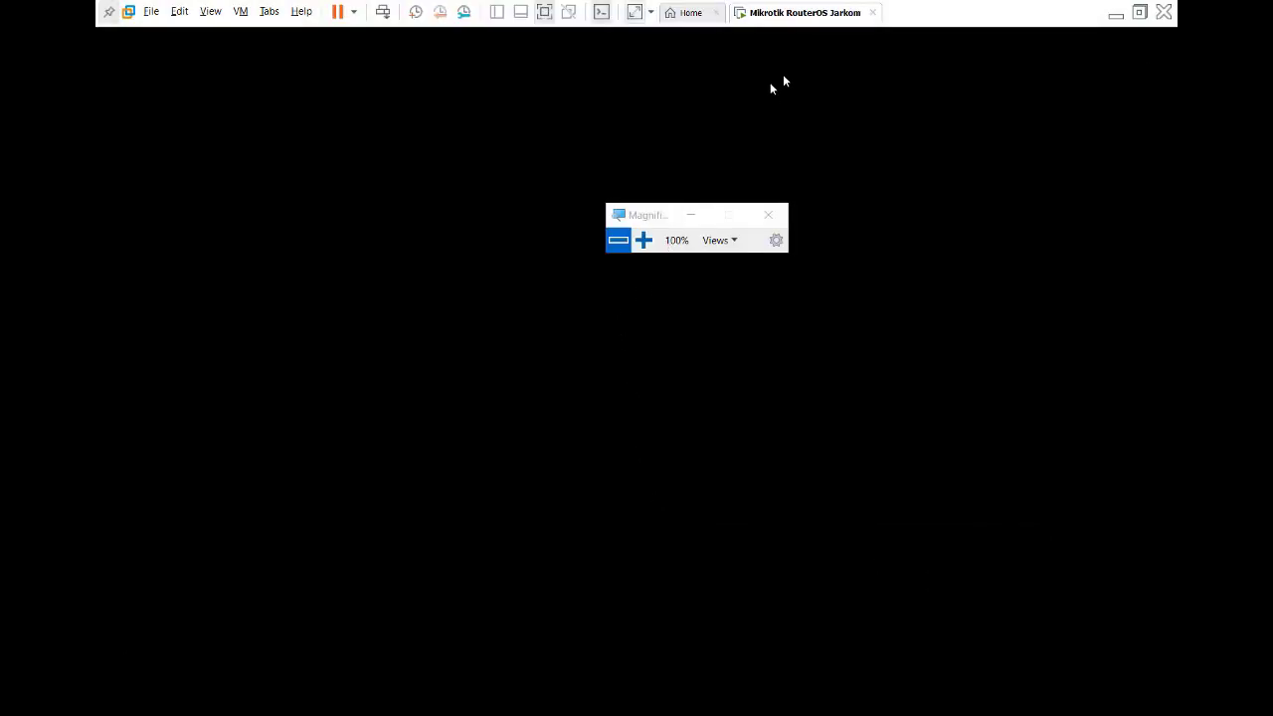
key("alt+Tab")
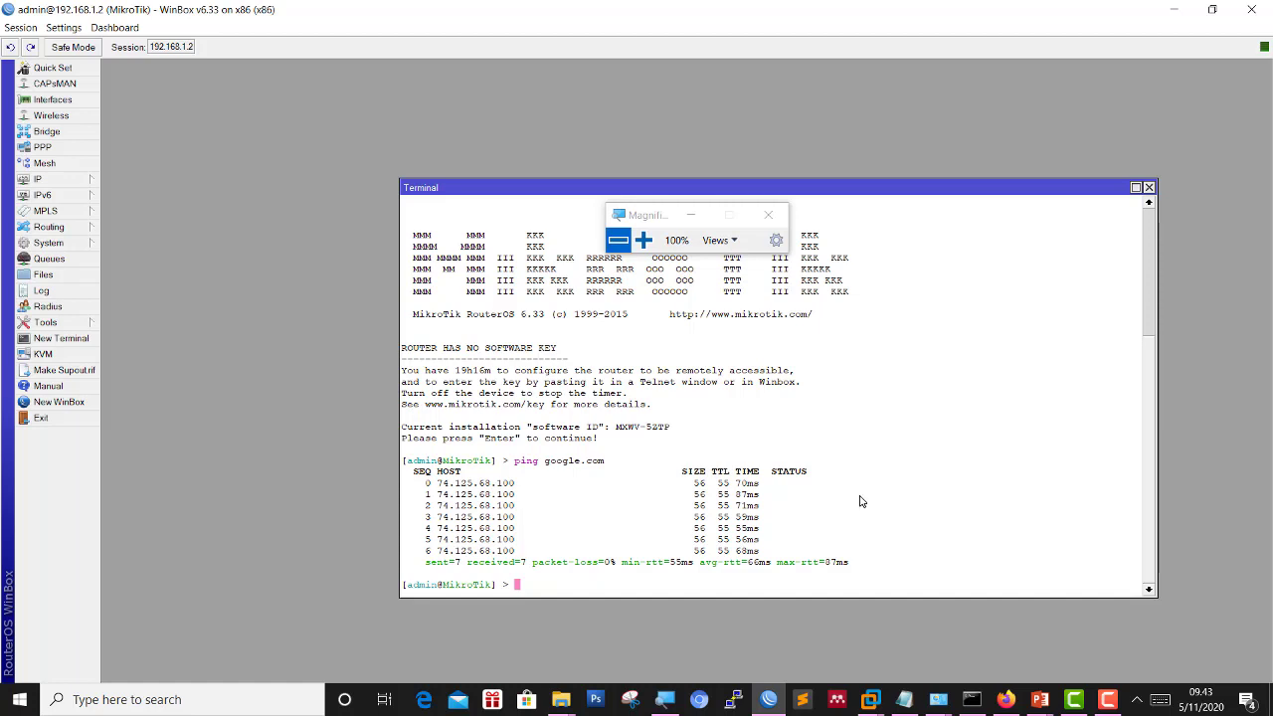
Show the PowerPoint network diagram slide with ether1 192.168.1.2 and Ether2 192.168.2.1.
left_click(1134, 621)
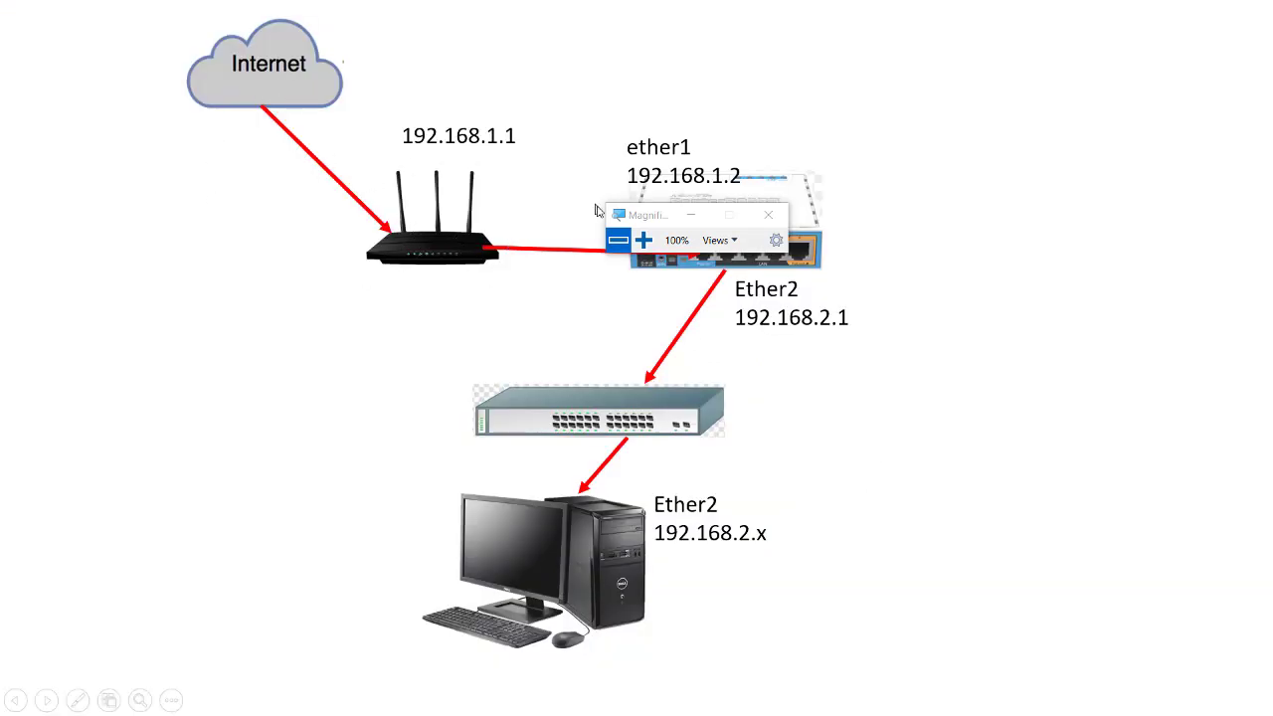
left_click_drag(624, 213, 1071, 130)
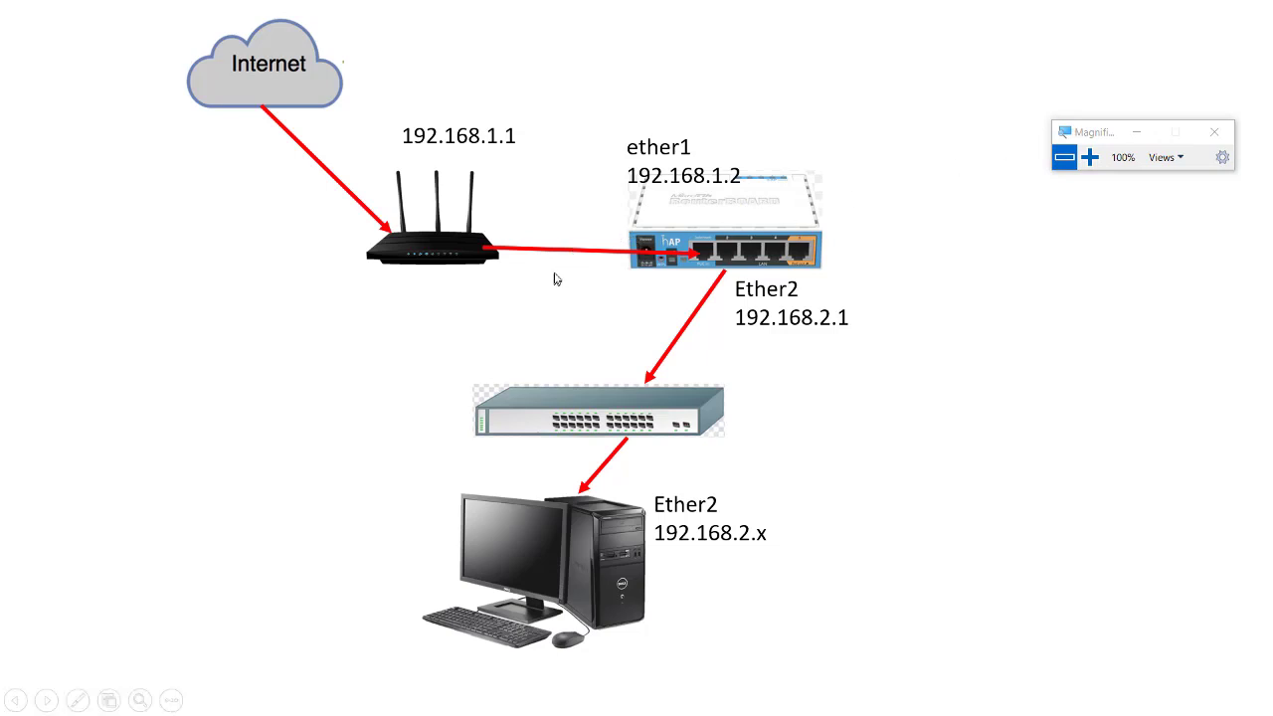
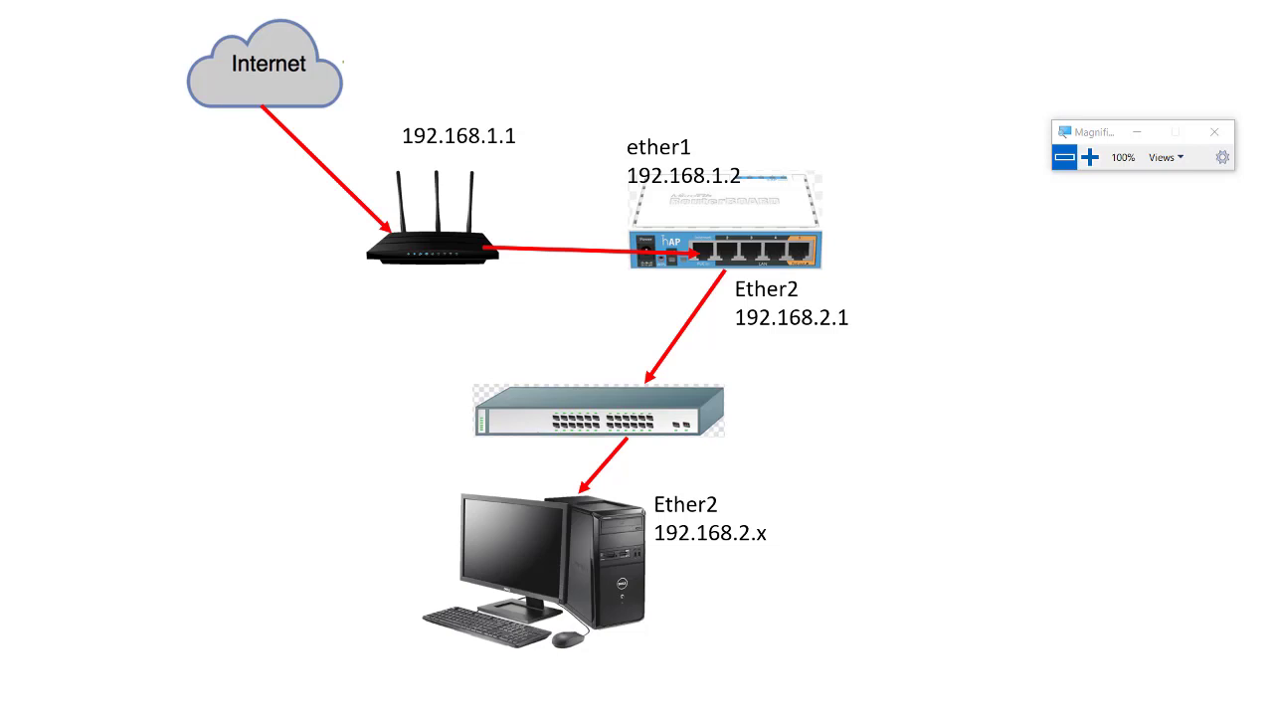
Switch from the router diagram slide to the Network Connections window.
key("alt+Tab")
key("alt+Tab")
key("alt+Tab")
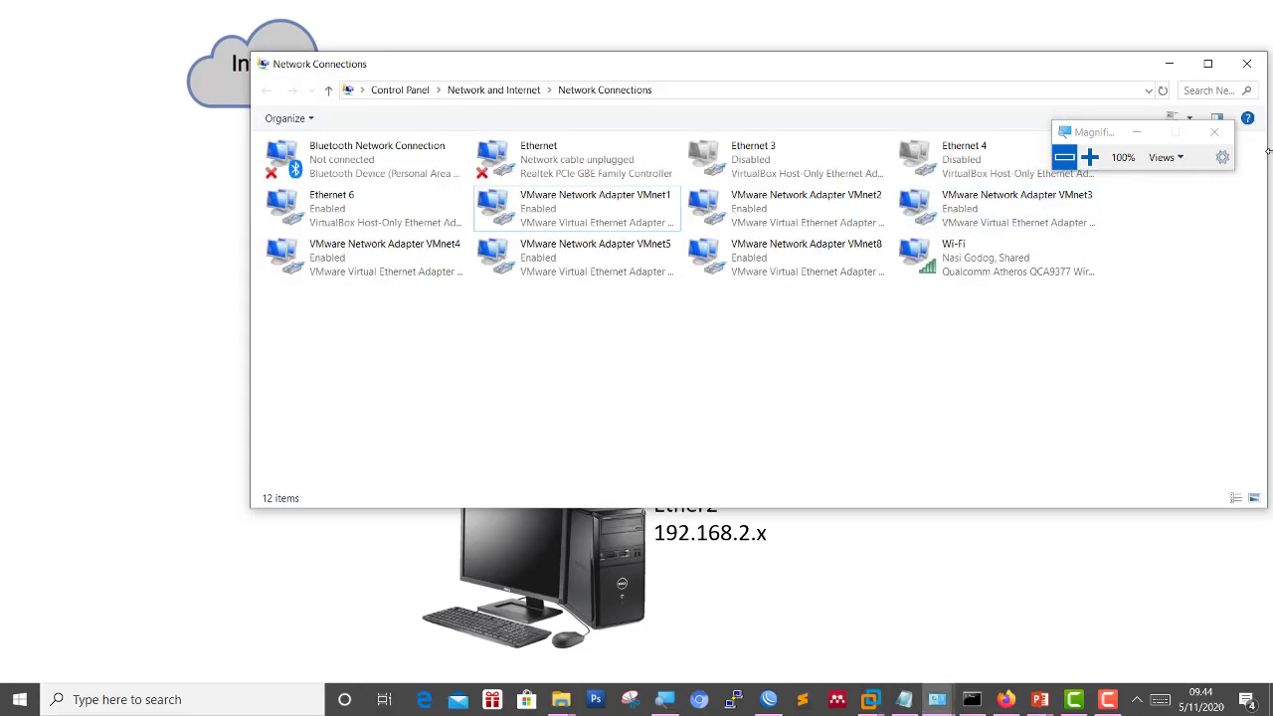
Open the Wi-Fi adapter's context menu and choose Properties.
left_click(585, 219)
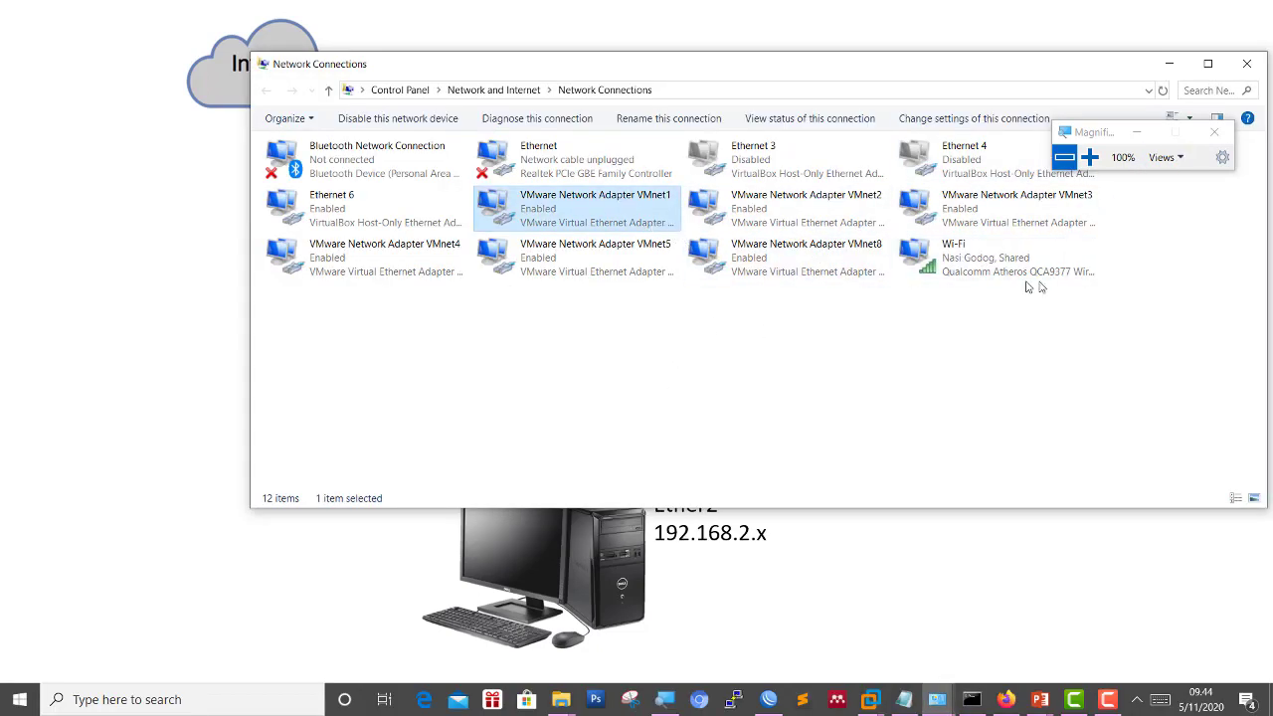
left_click(1208, 271)
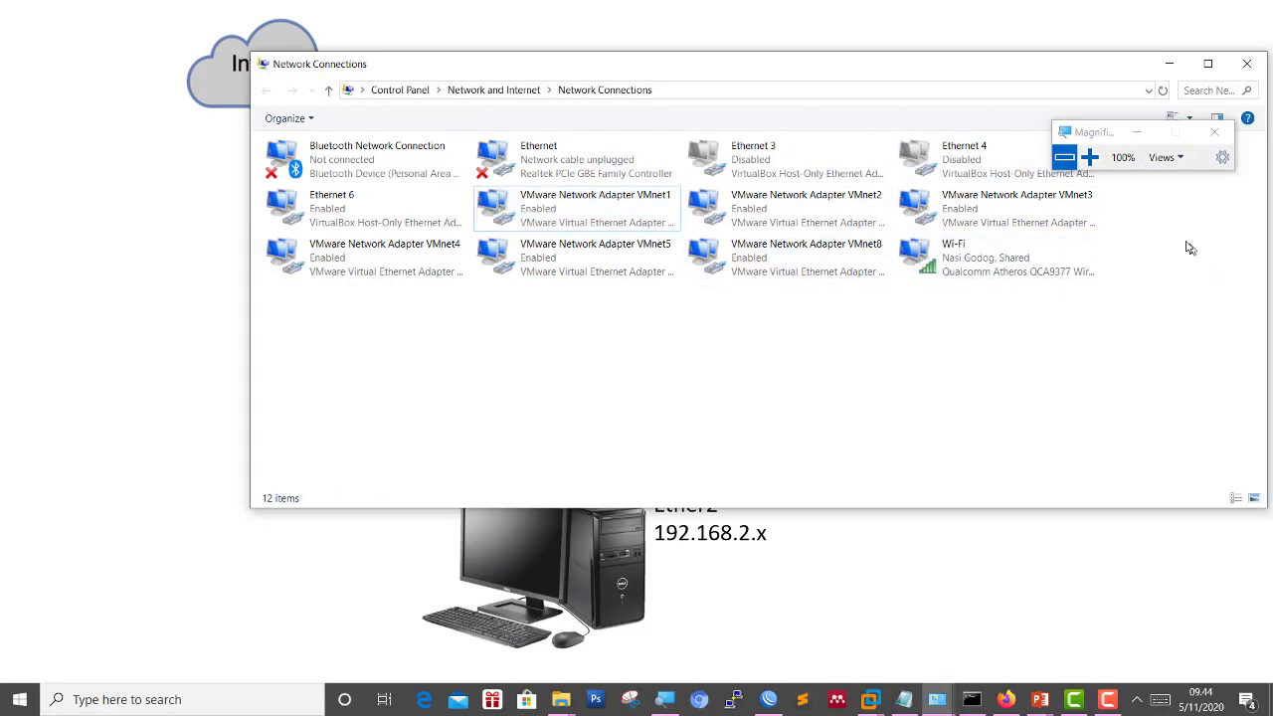
left_click(1088, 156)
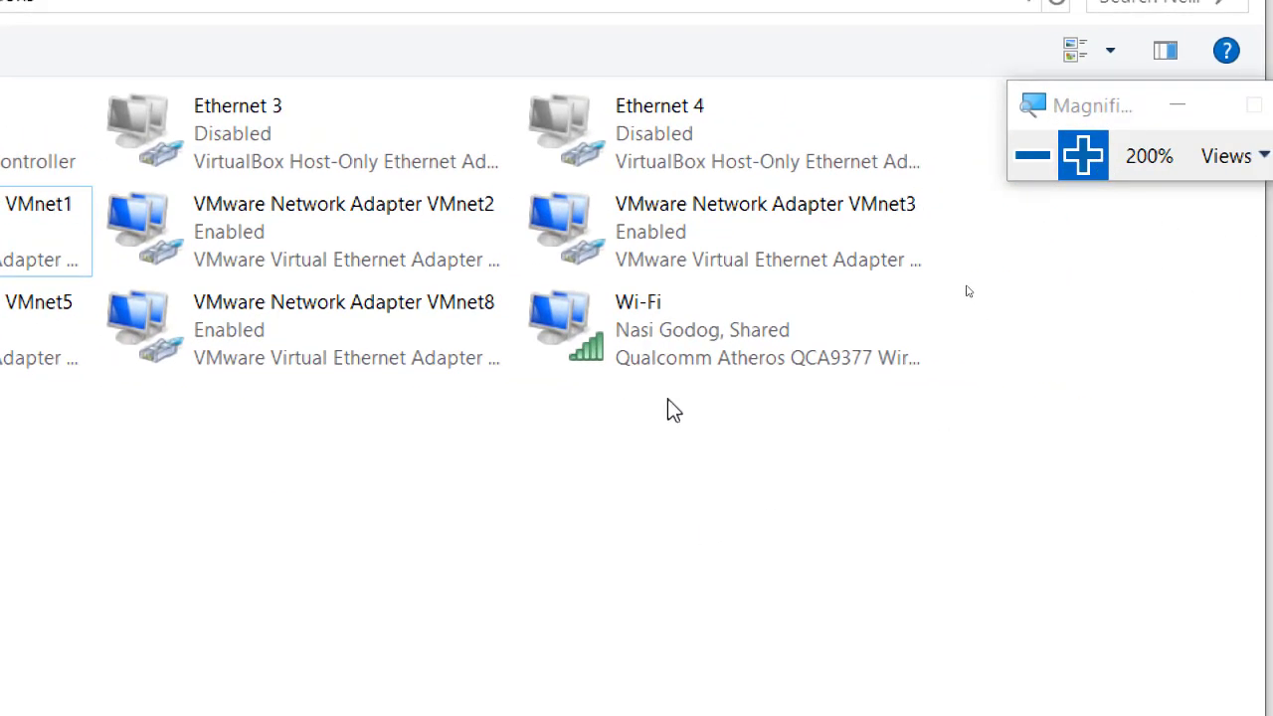
left_click(667, 350)
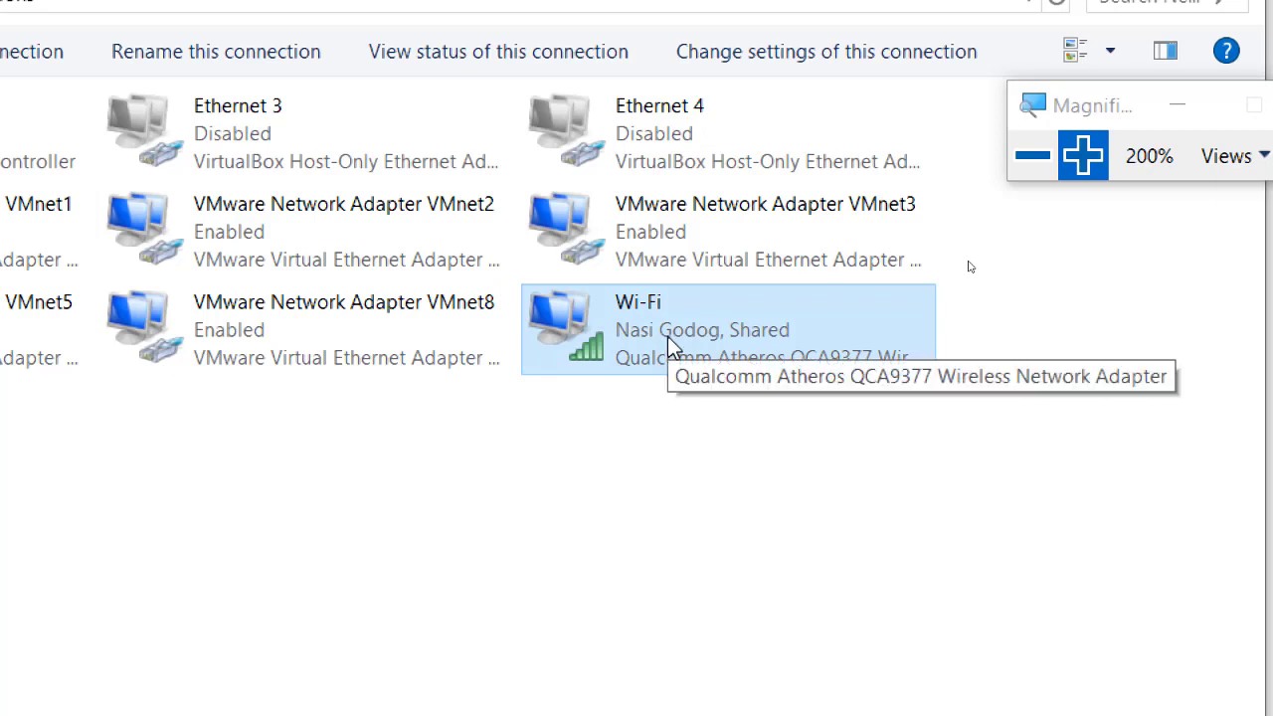
left_click(702, 454)
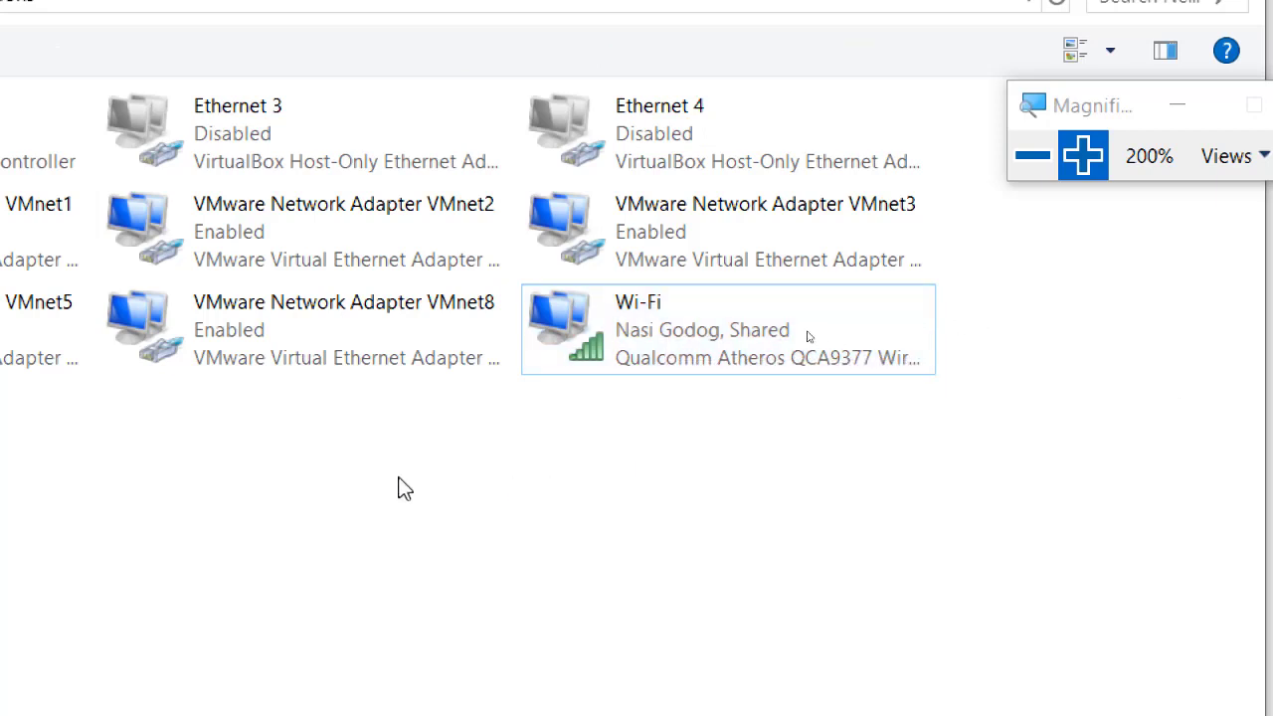
right_click(834, 369)
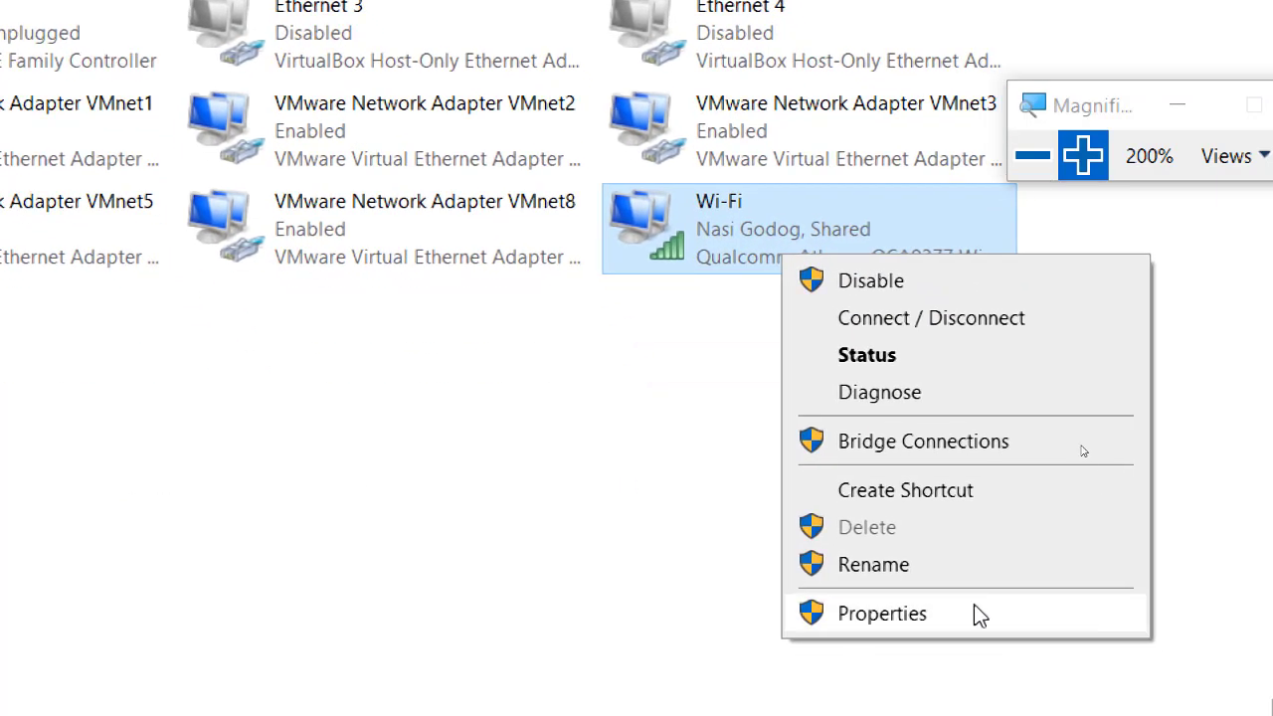
left_click(974, 608)
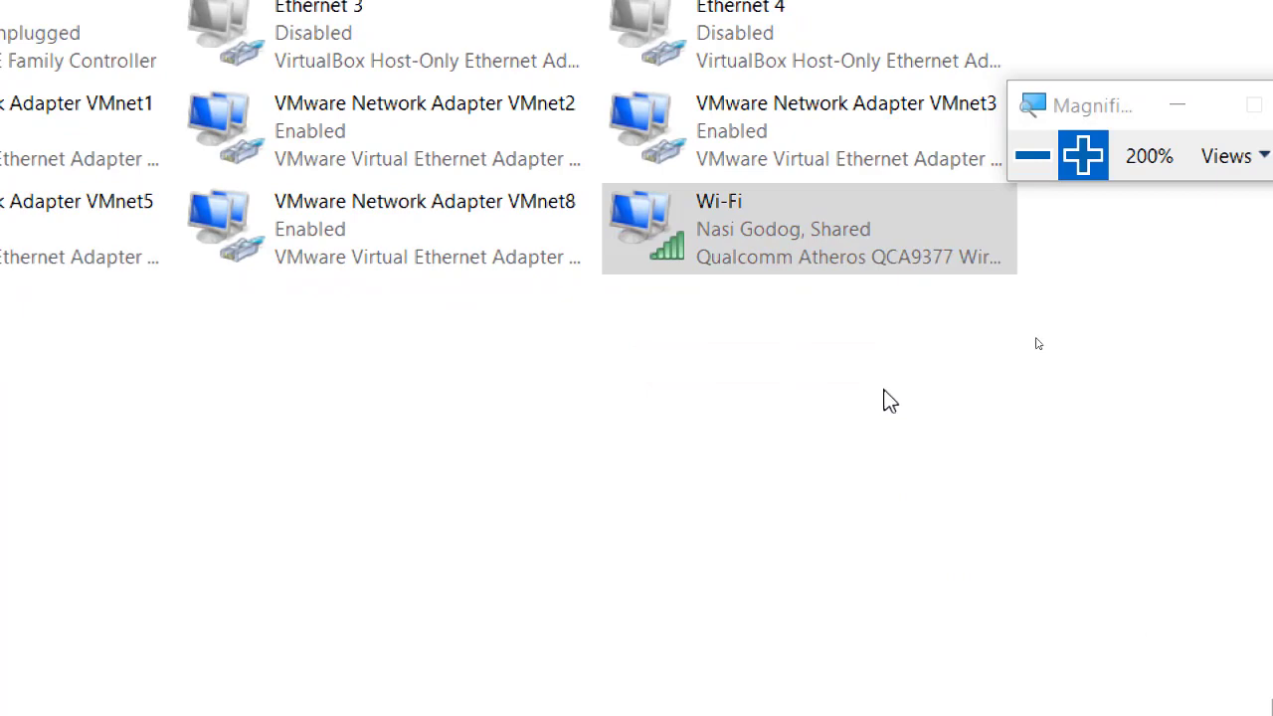
Show the Wi-Fi Sharing tab, with VMware Network Adapter VMnet1 as home networking connection.
left_click(1039, 157)
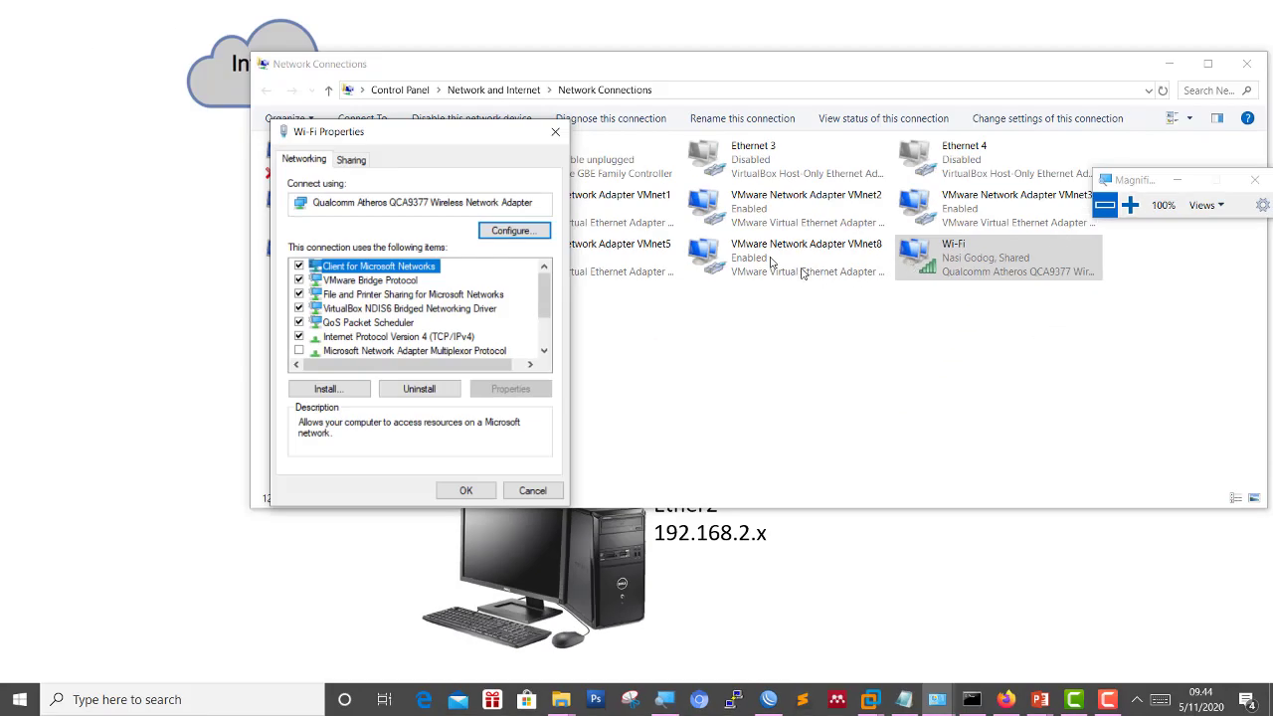
left_click_drag(484, 155, 842, 199)
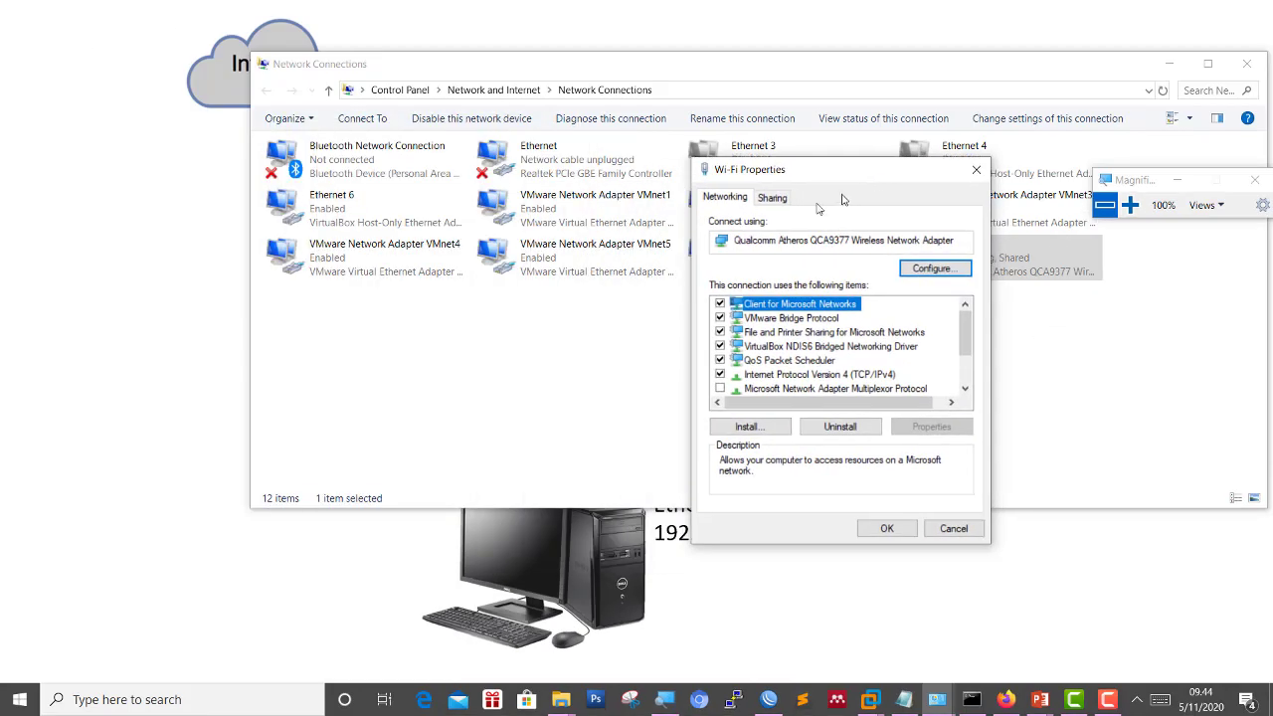
left_click(771, 198)
left_click(1130, 205)
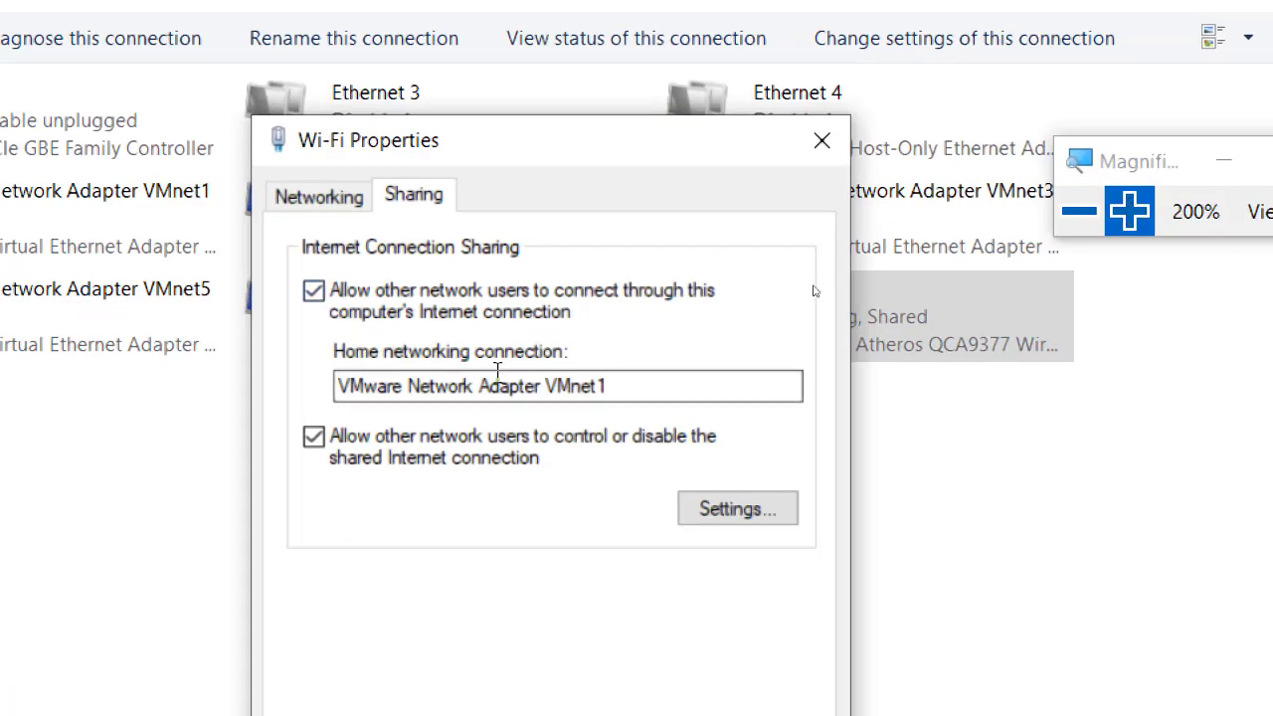
left_click(451, 385)
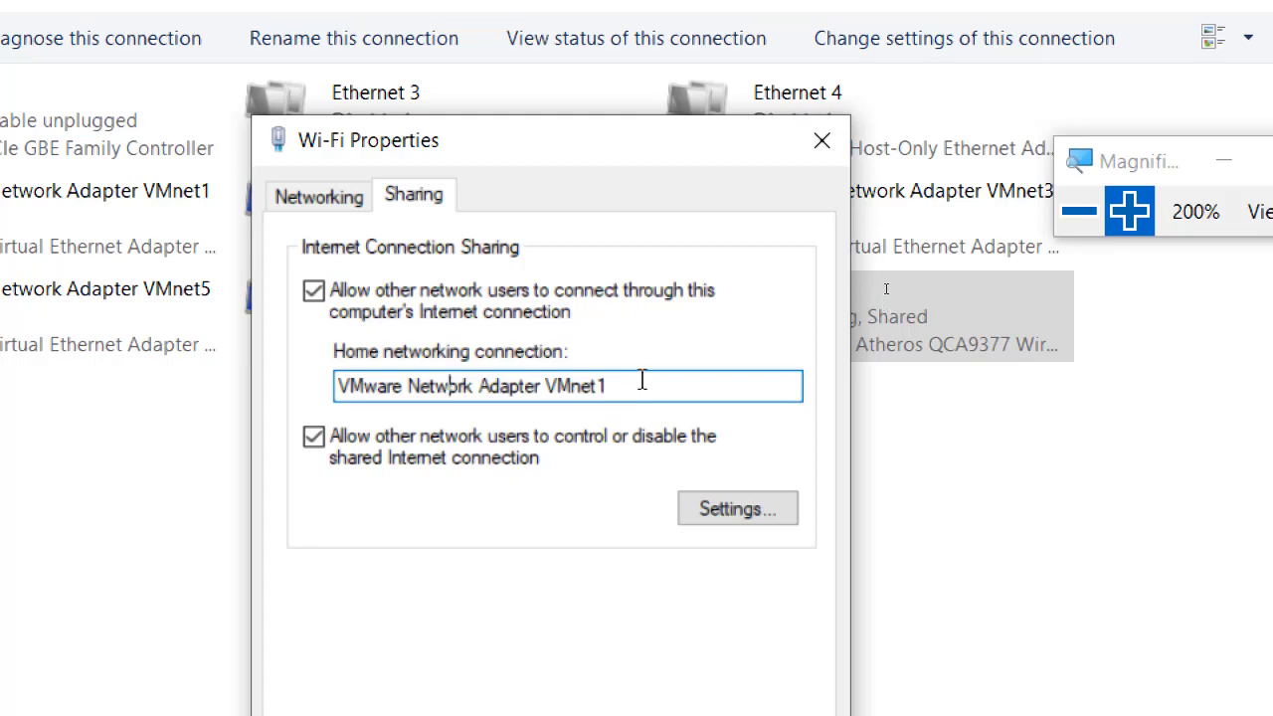
key("alt+Tab")
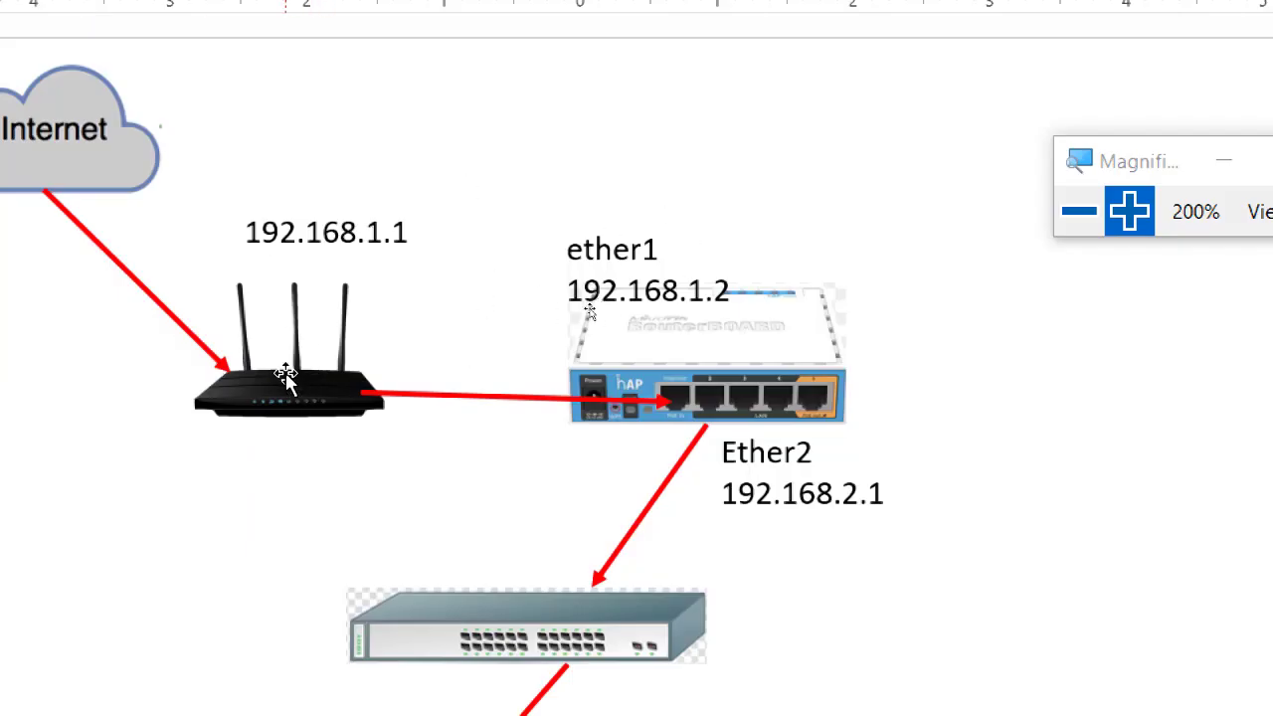
key("alt+Tab")
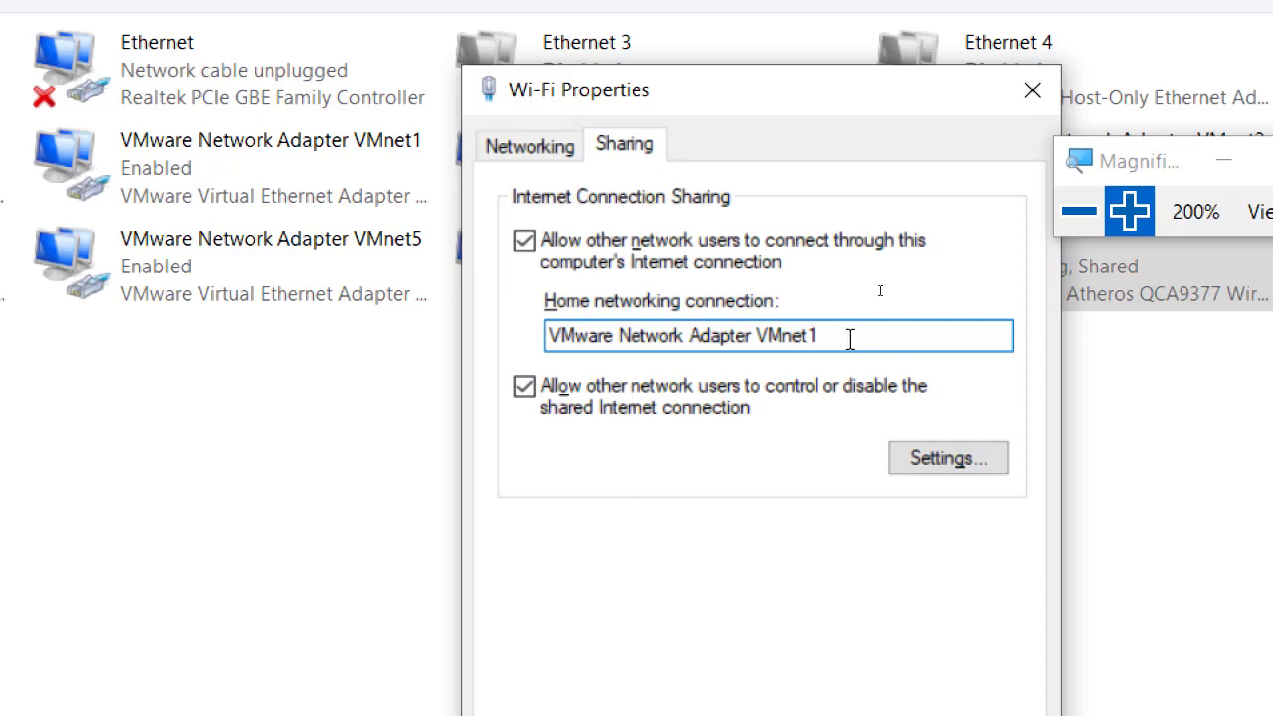
Close the Wi-Fi properties and enable the Ethernet 4 adapter.
left_click(1026, 98)
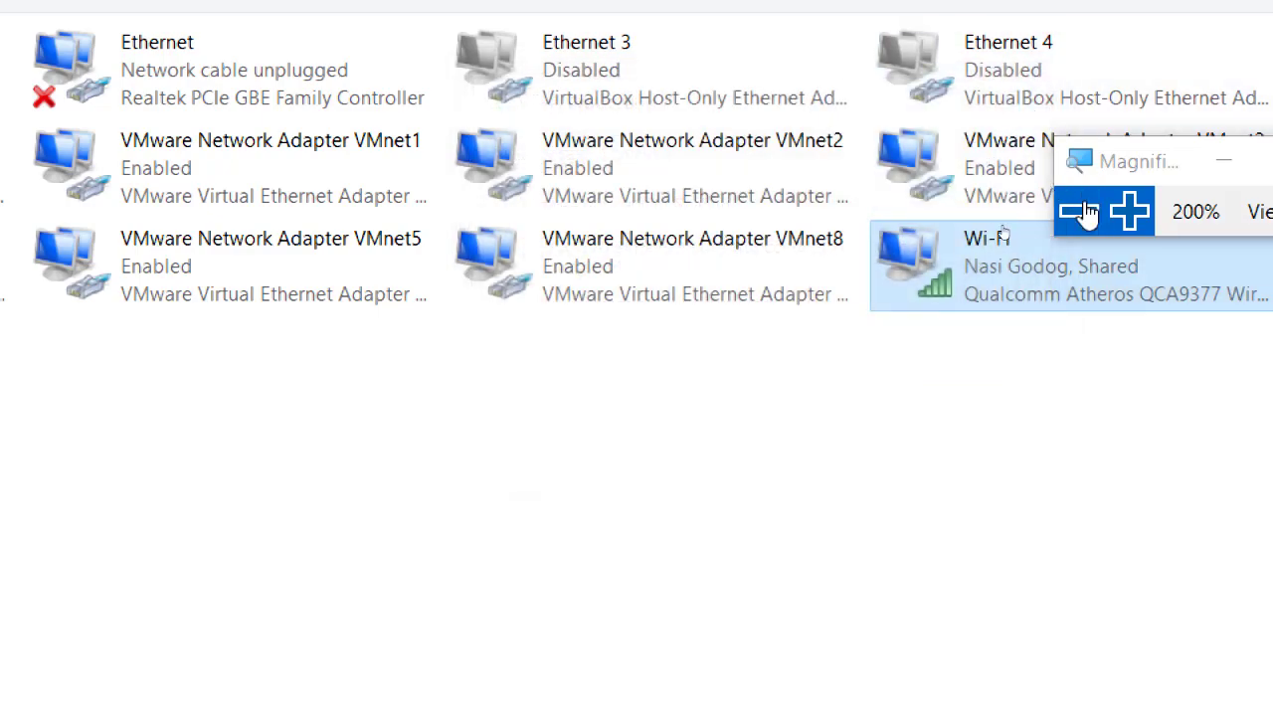
left_click(1084, 212)
left_click(952, 171)
right_click(950, 172)
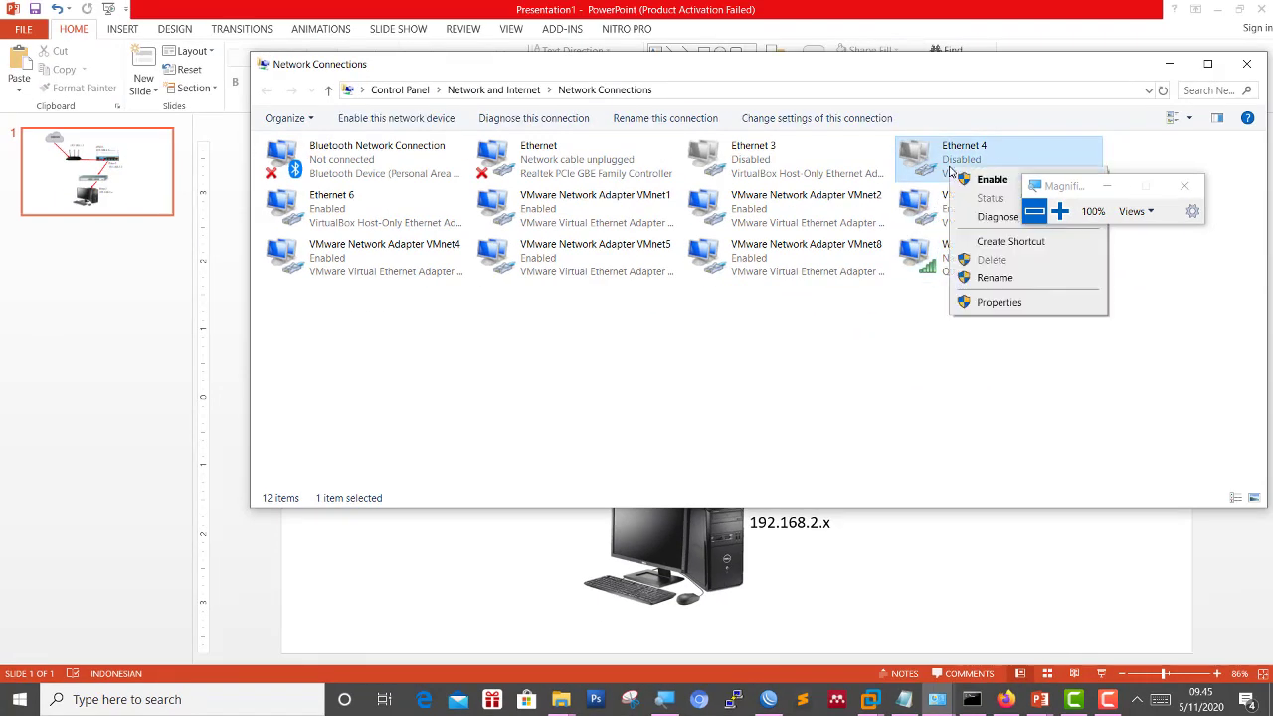
left_click(957, 179)
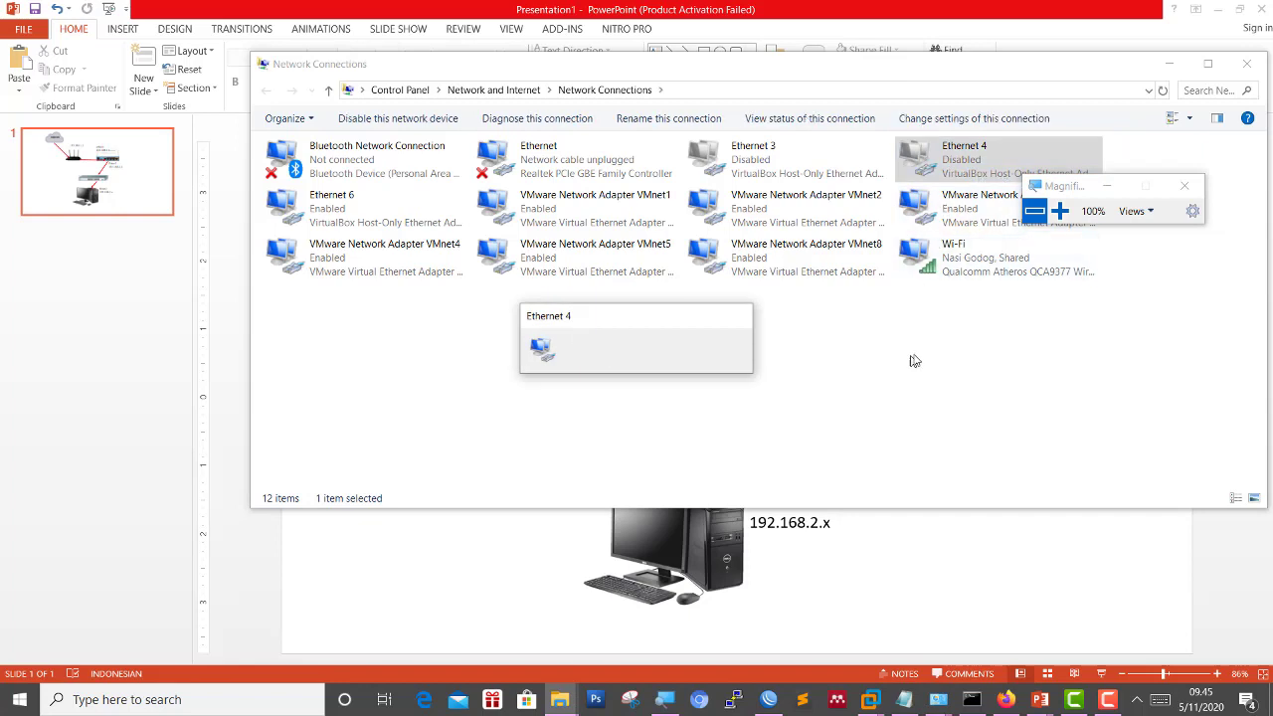
Open the Wi-Fi Sharing settings and toggle internet sharing off and back on.
left_click(946, 260)
right_click(952, 265)
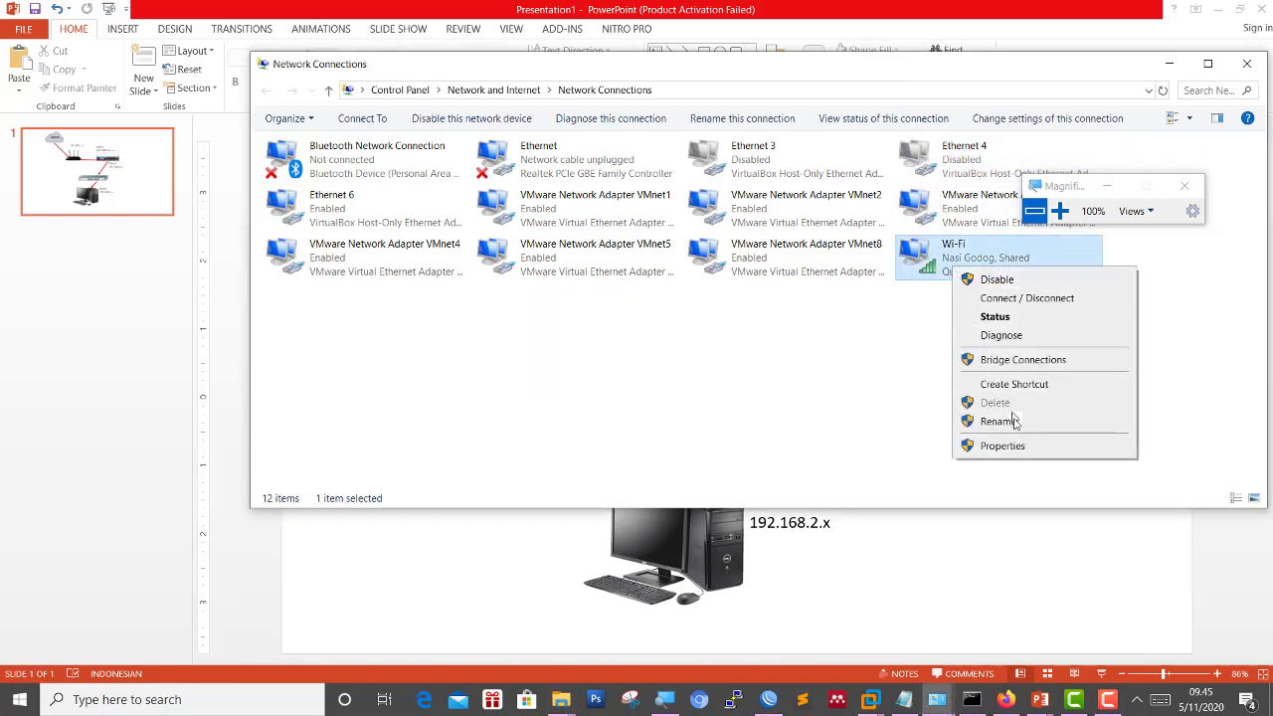
left_click(1000, 446)
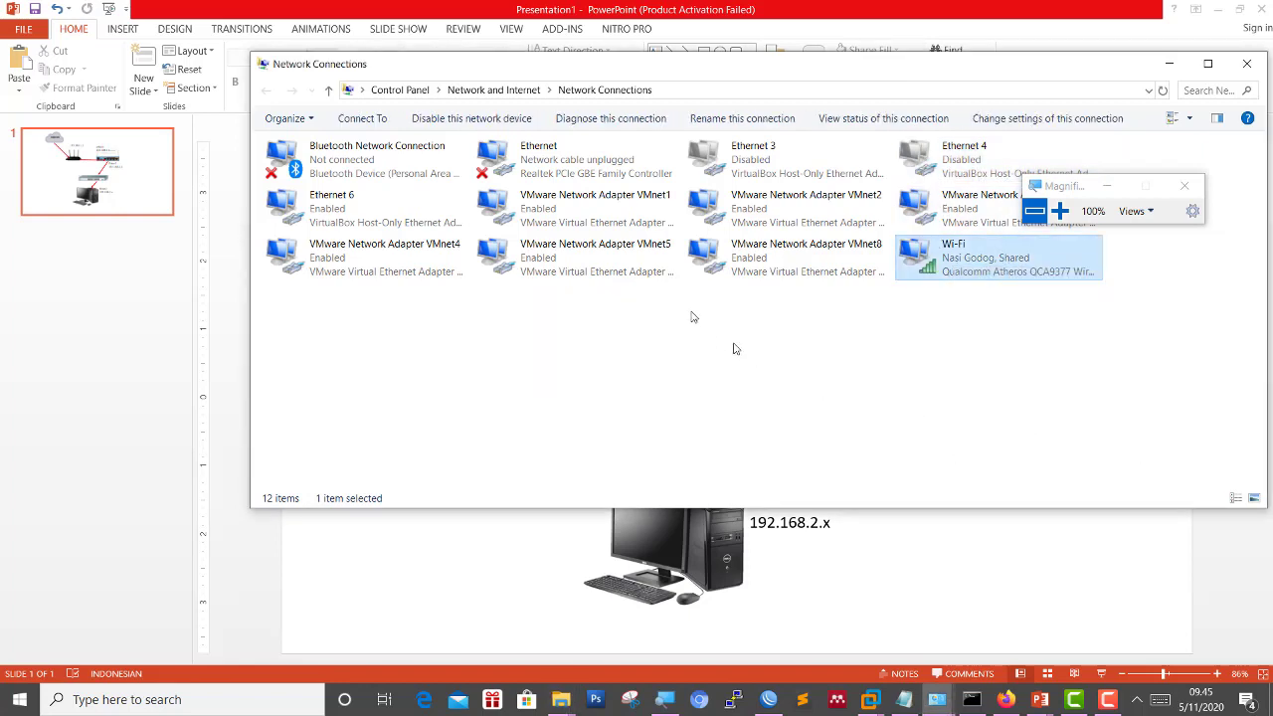
left_click(352, 159)
left_click(339, 213)
left_click(302, 208)
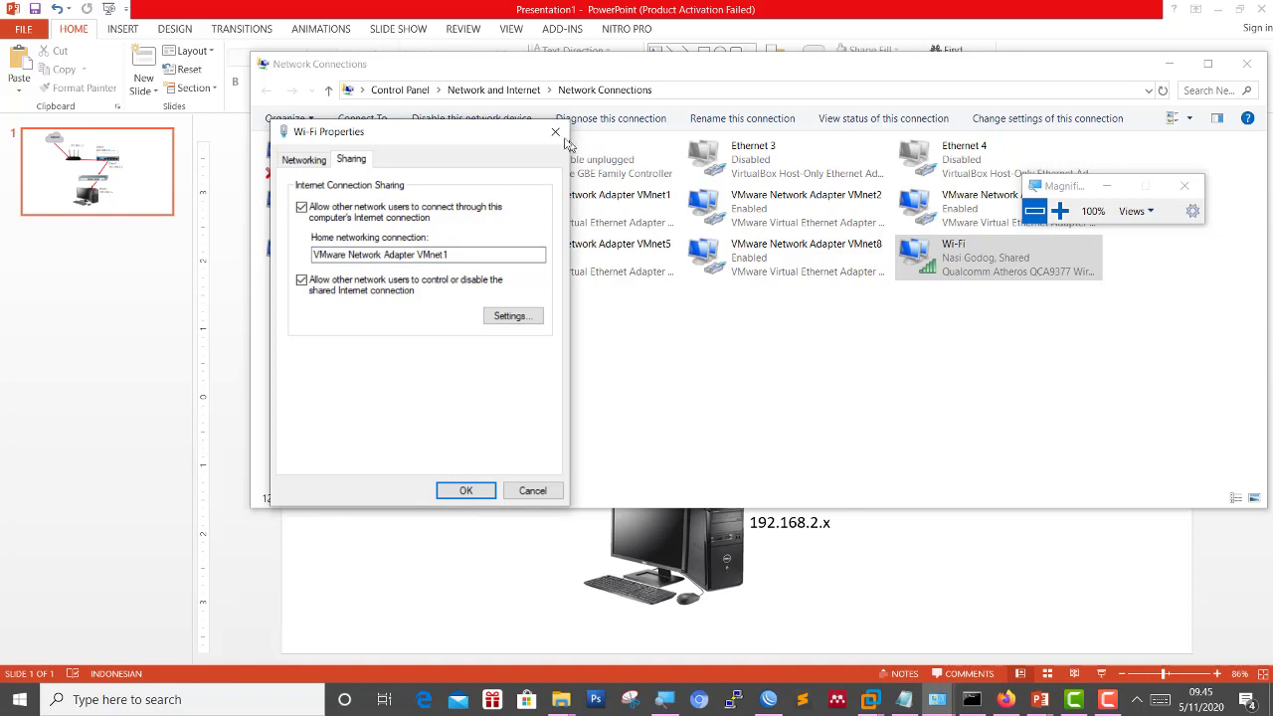
Disable VMnet1, then reopen Wi-Fi Sharing to check which home connection is assigned.
right_click(587, 204)
left_click(605, 213)
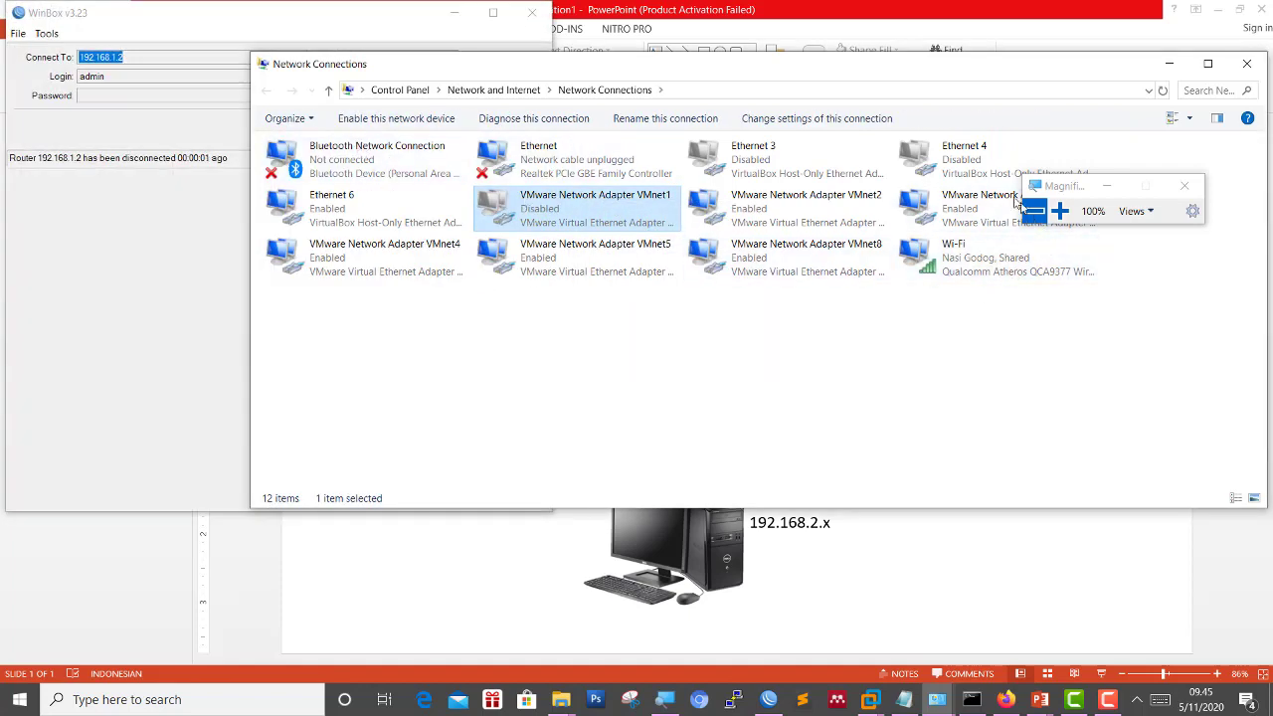
right_click(967, 166)
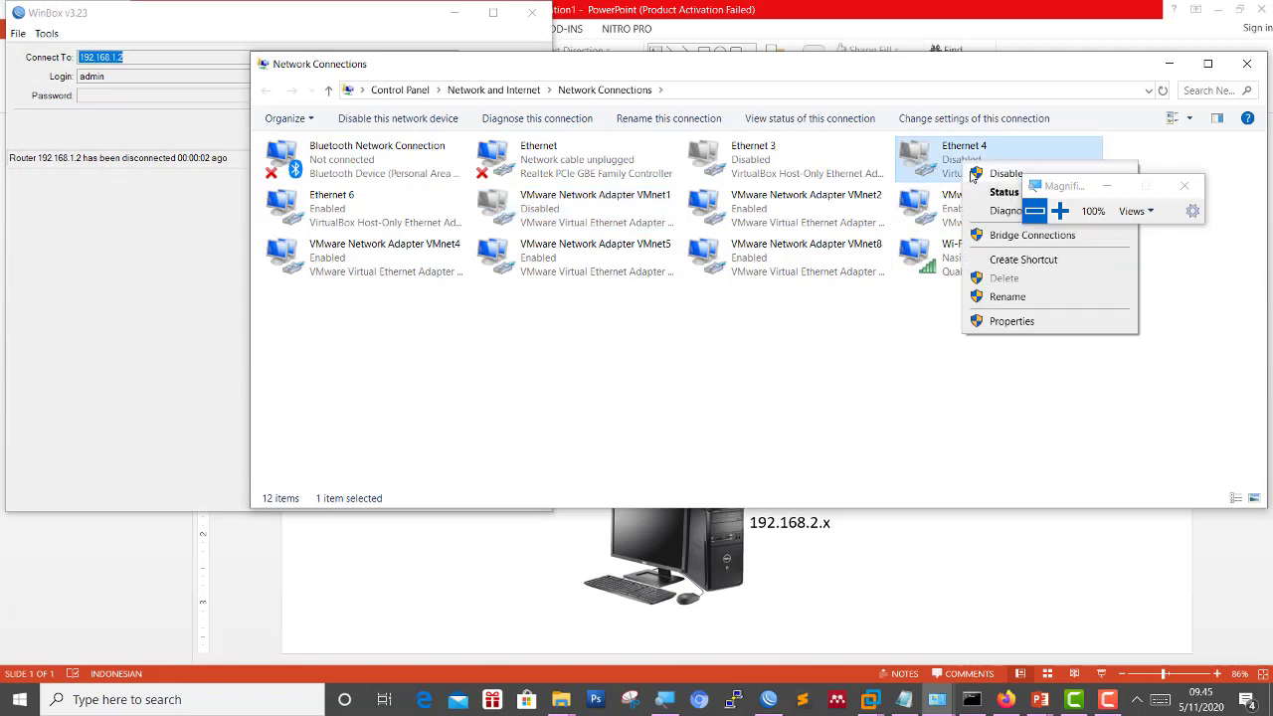
right_click(917, 249)
left_click(985, 429)
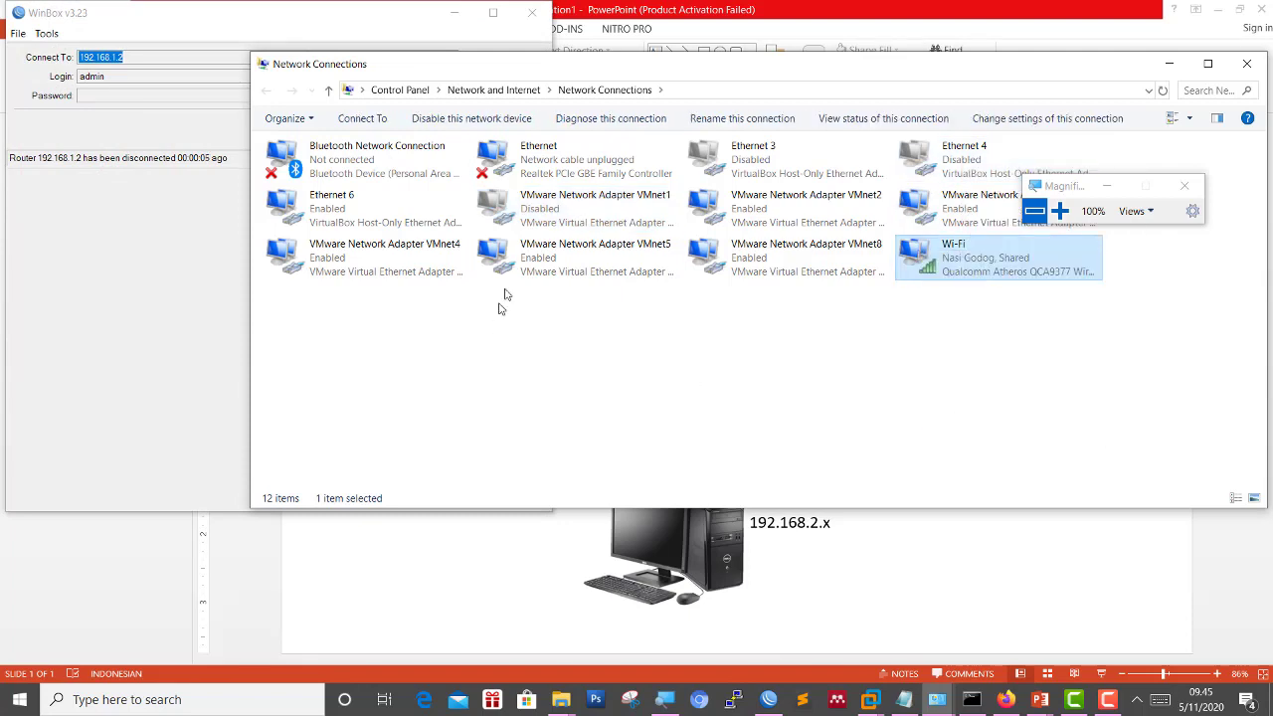
left_click(349, 161)
left_click(378, 255)
Untick Wi-Fi internet sharing, review the Ethernet 4 home connection, and close without saving.
left_click(354, 206)
left_click_drag(517, 256, 344, 189)
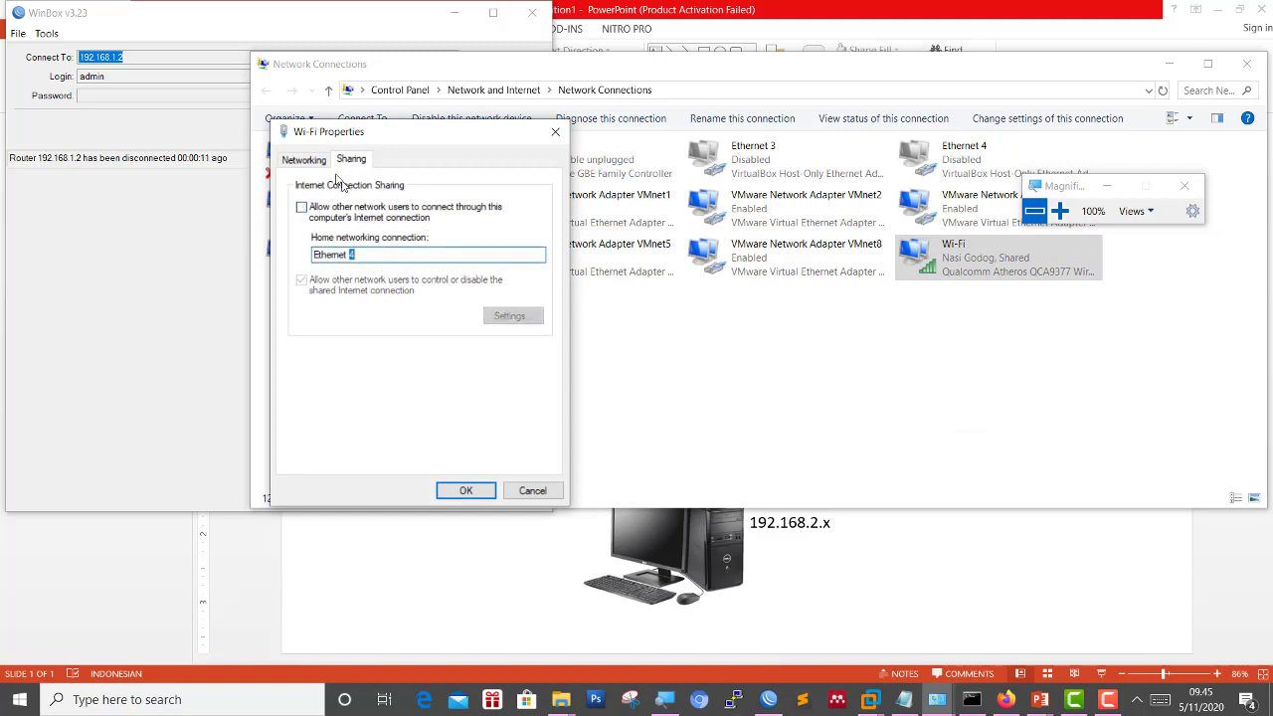
left_click(321, 161)
left_click(348, 161)
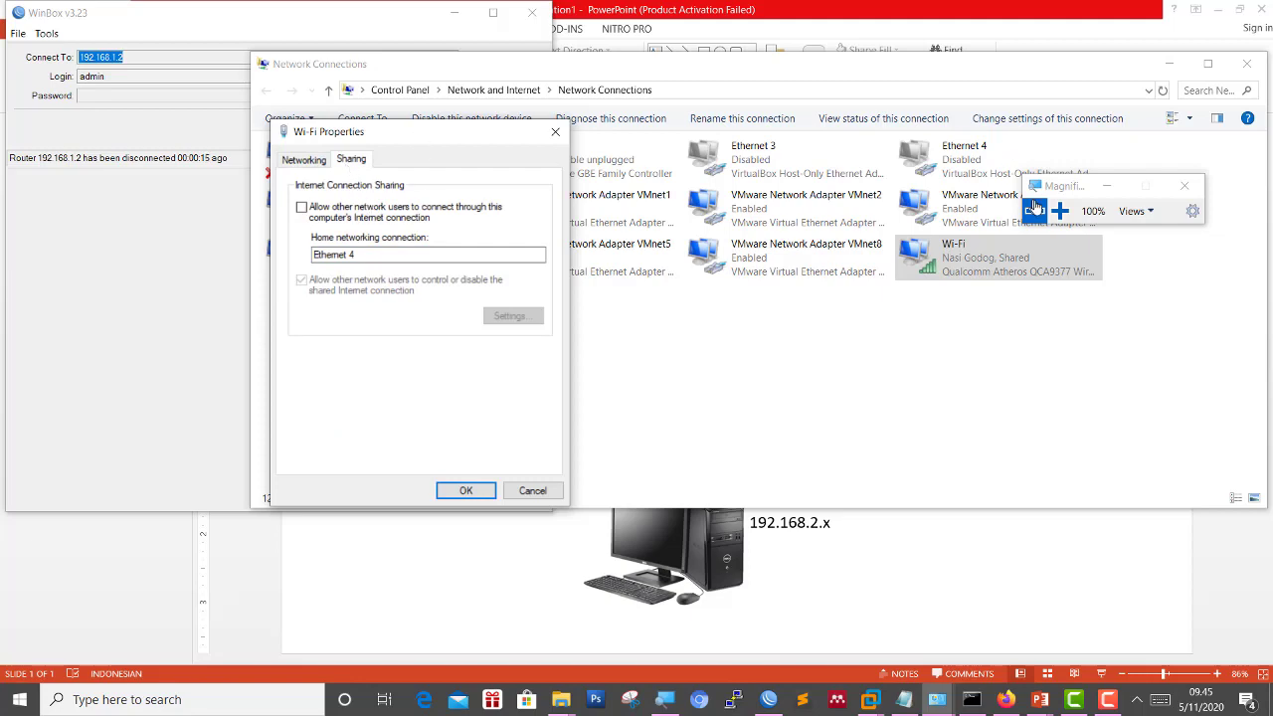
left_click(1059, 211)
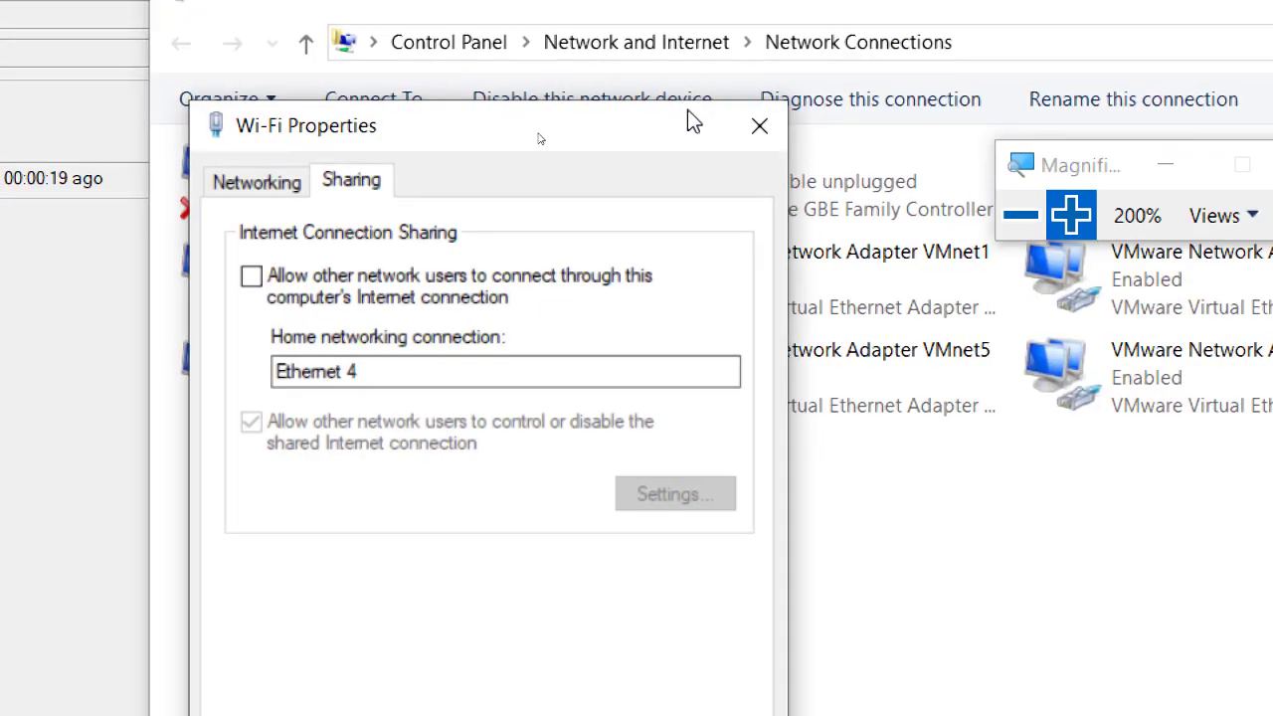
left_click(759, 126)
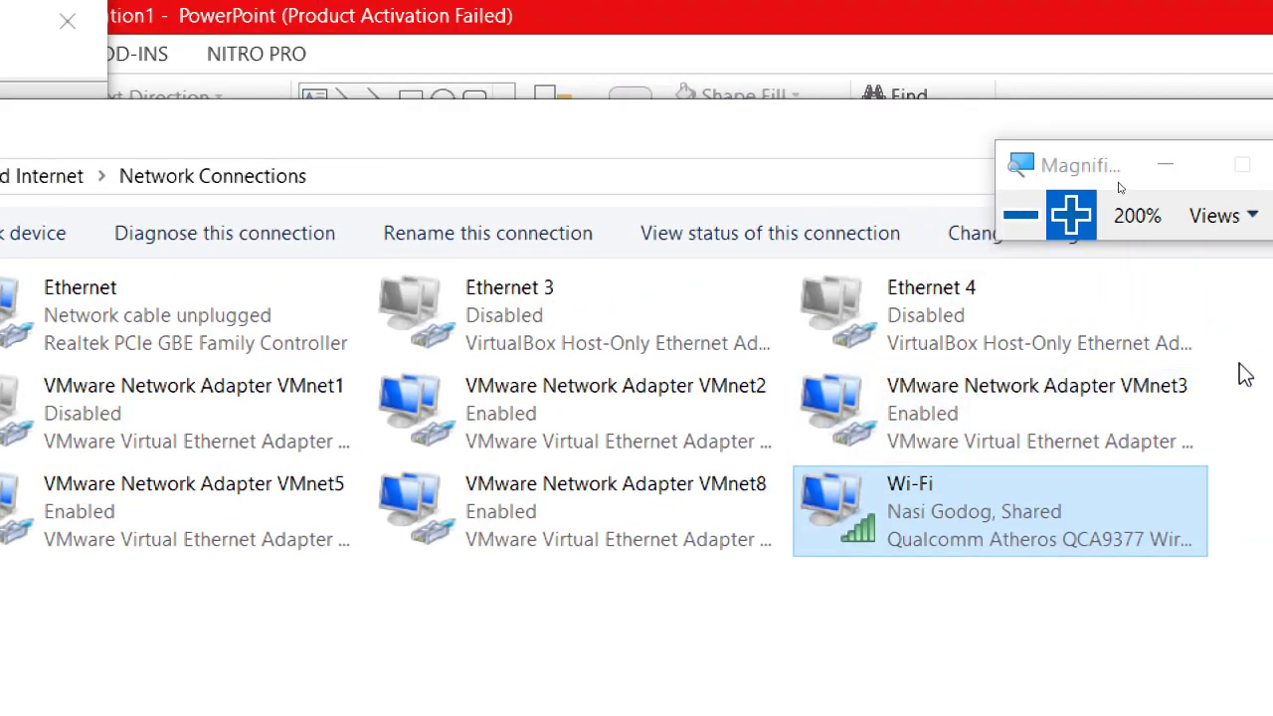
Disable the Ethernet 4 adapter.
left_click(1000, 353)
right_click(992, 356)
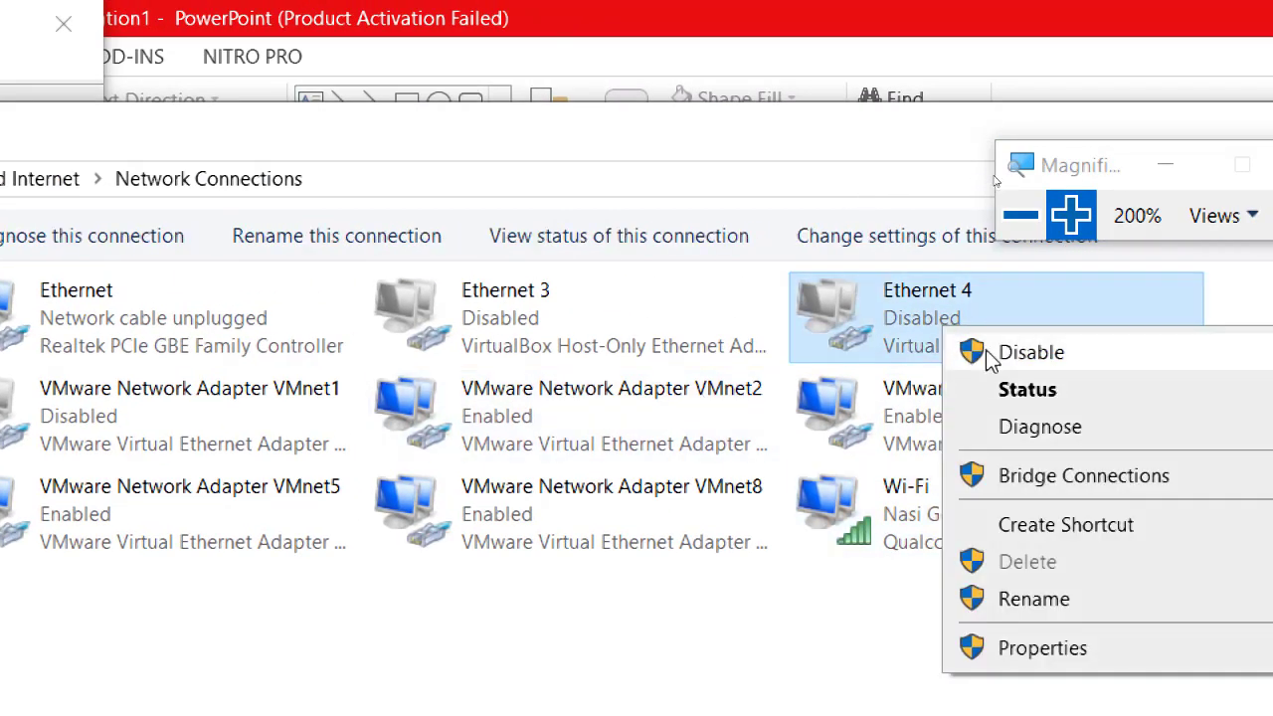
left_click(1025, 353)
Review the Wi-Fi Sharing home connection list, then close it without choosing a connection.
left_click(898, 505)
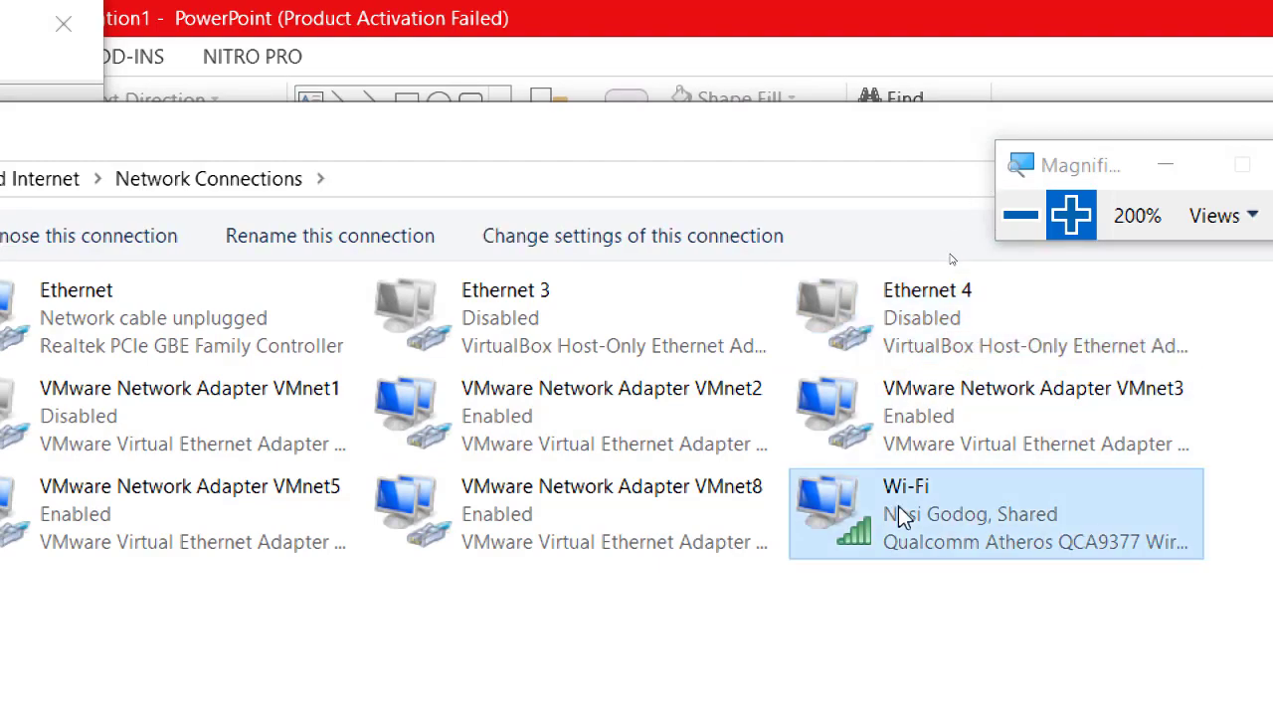
right_click(898, 505)
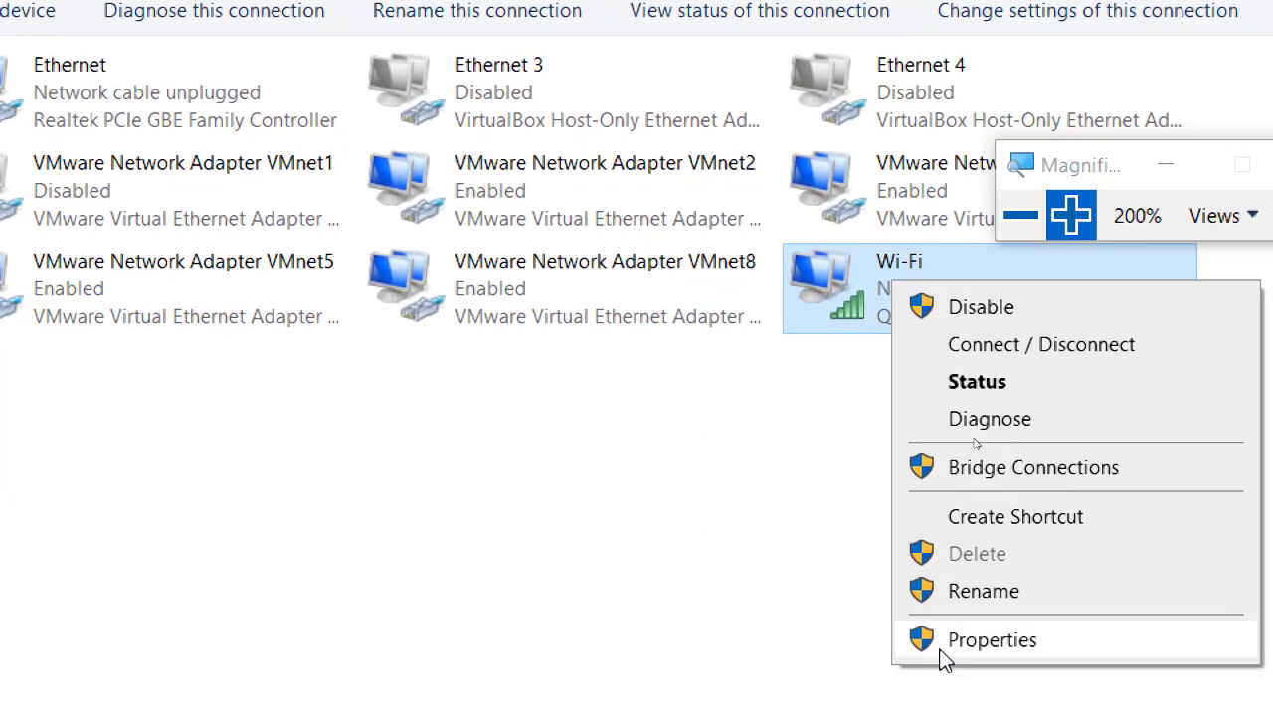
left_click(940, 642)
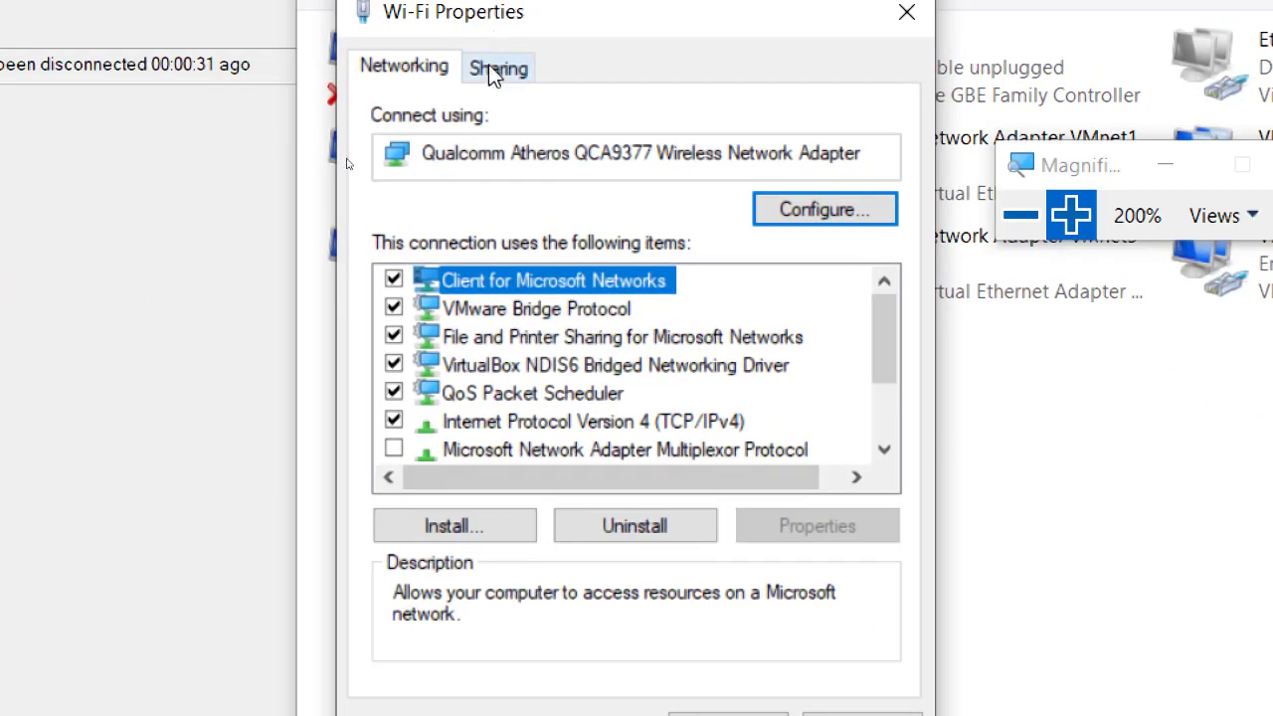
left_click(489, 67)
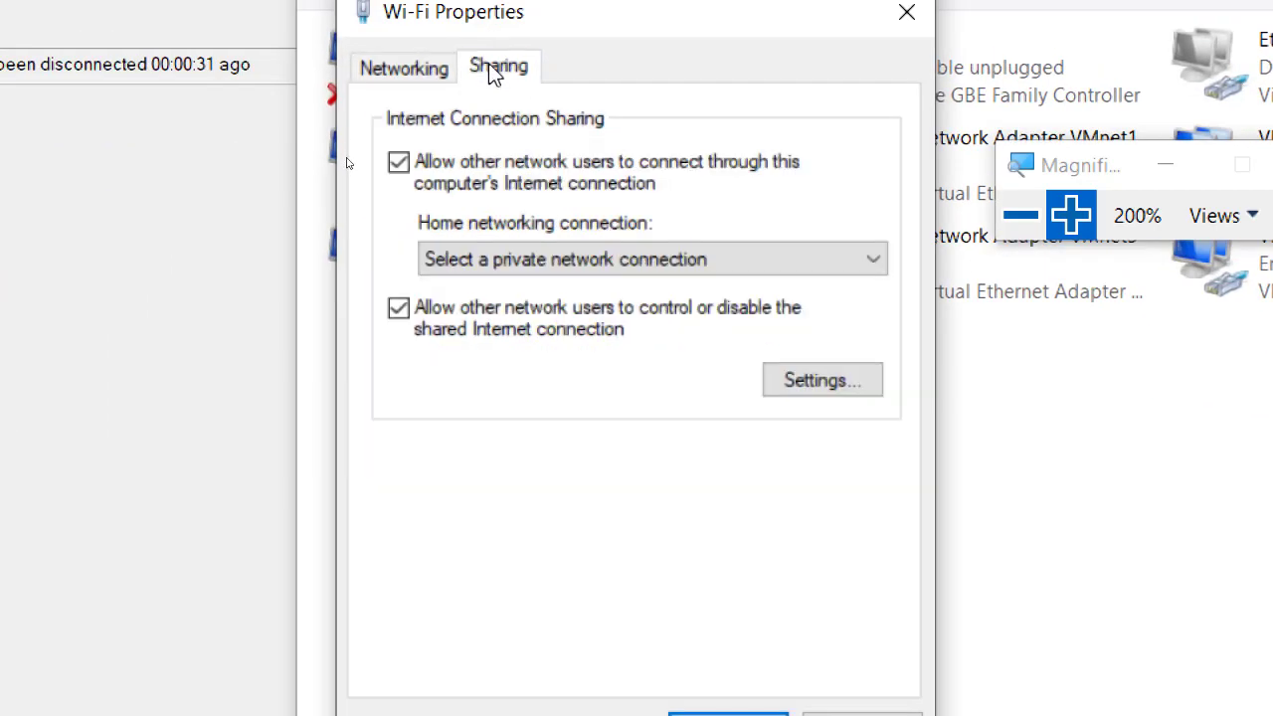
left_click(734, 264)
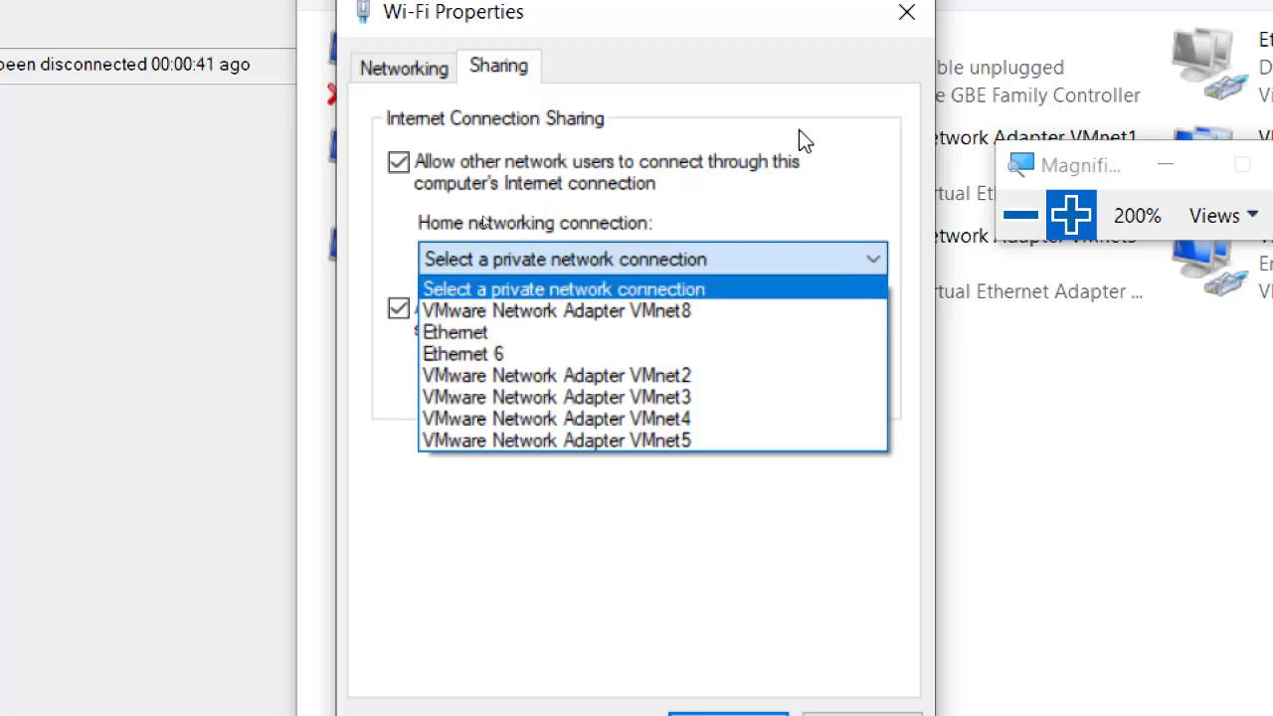
left_click(830, 92)
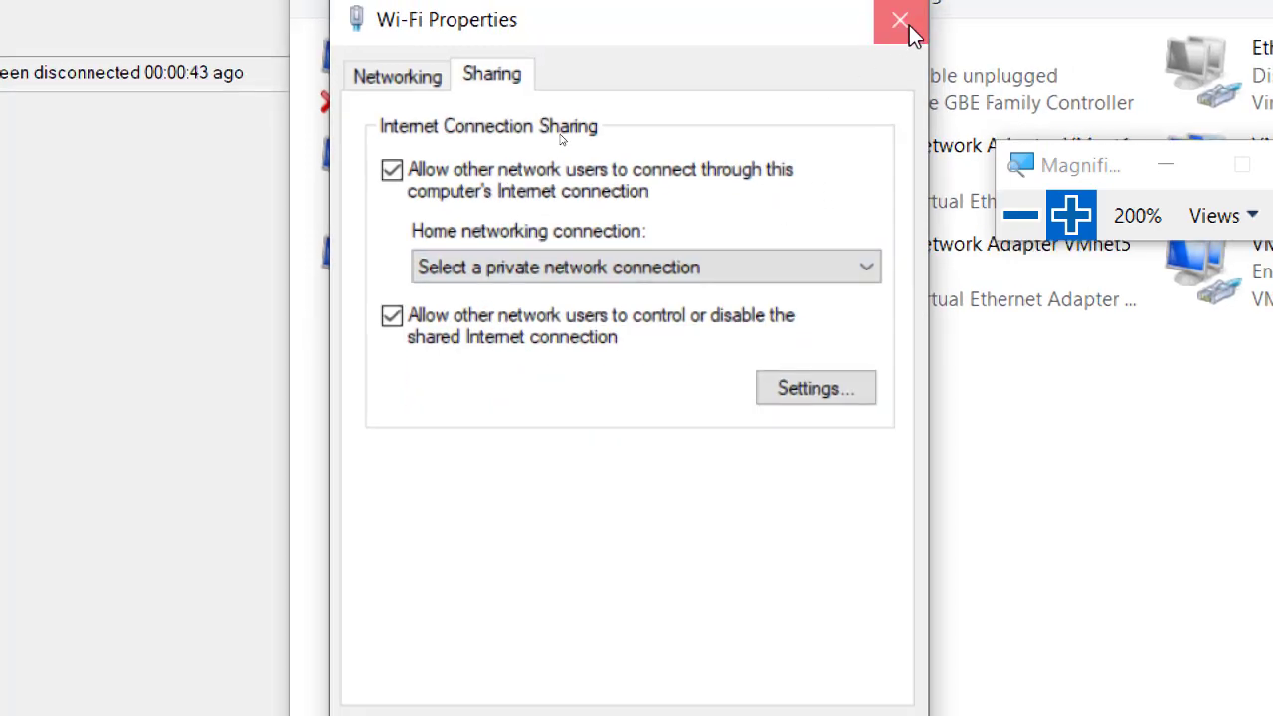
left_click(909, 25)
Enable VMnet1 and confirm Wi-Fi sharing to VMware Network Adapter VMnet1 with OK.
right_click(532, 90)
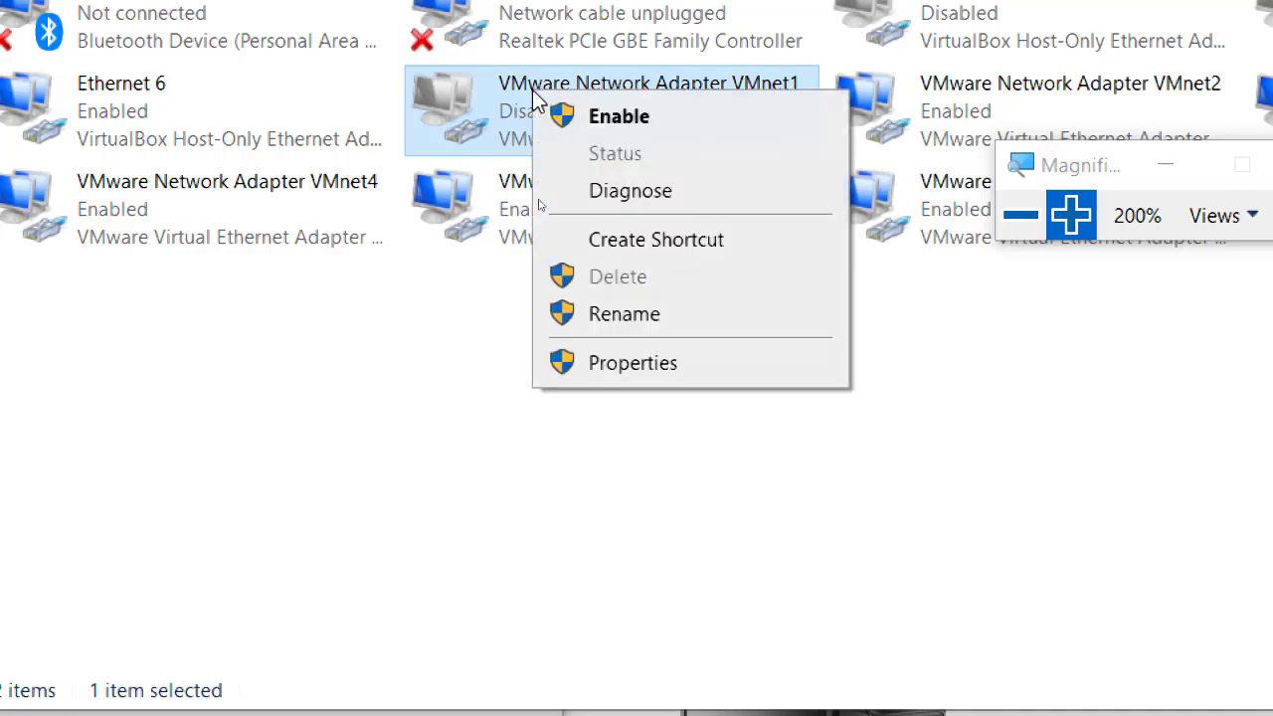
left_click(546, 106)
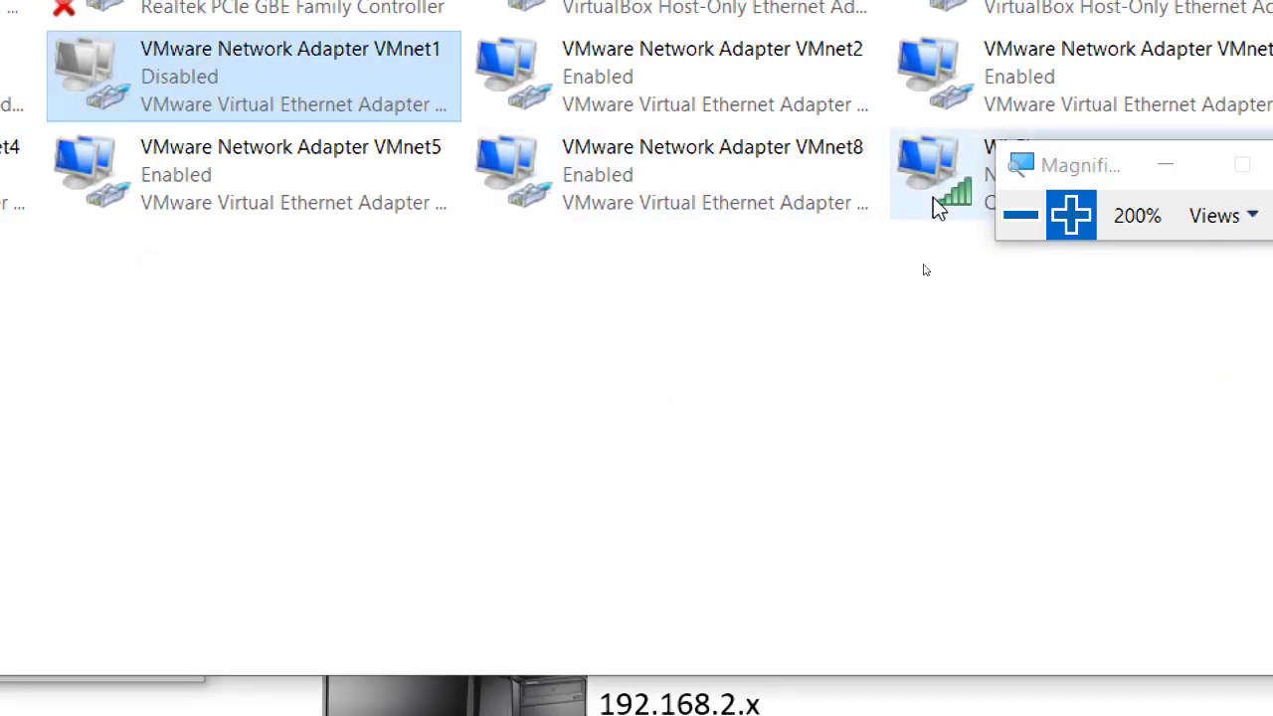
right_click(955, 216)
left_click(1045, 545)
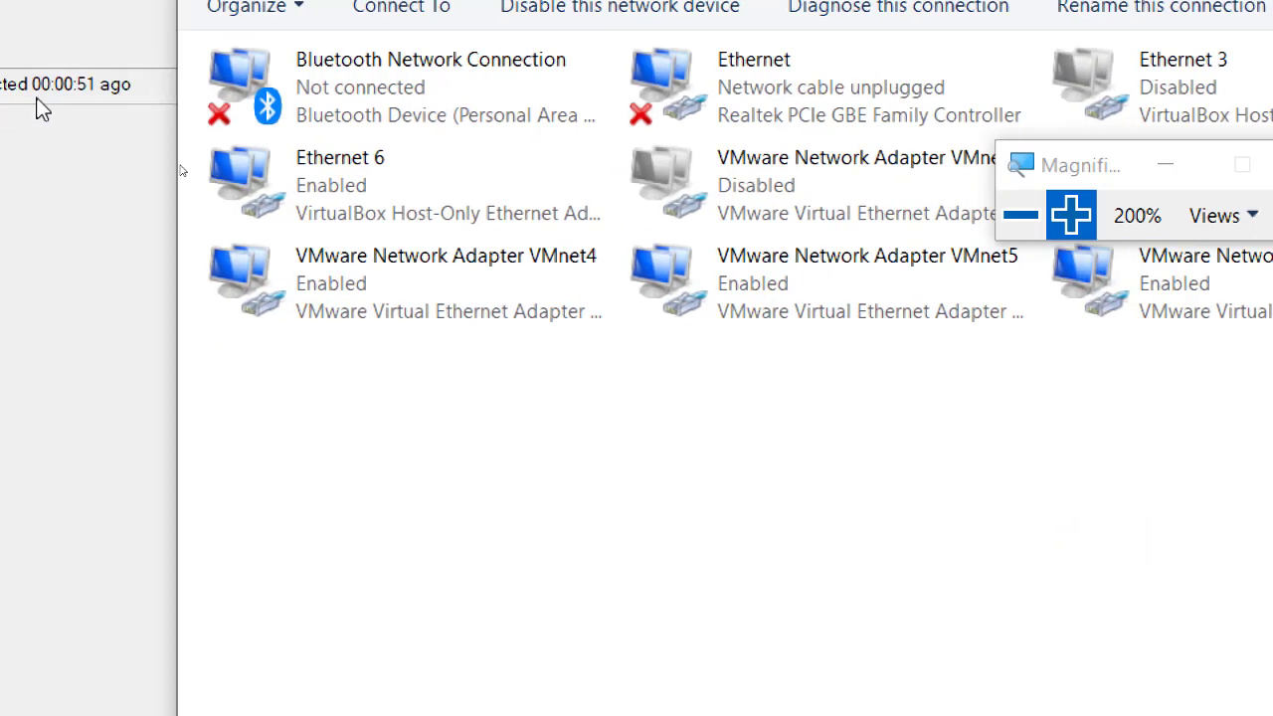
left_click(583, 56)
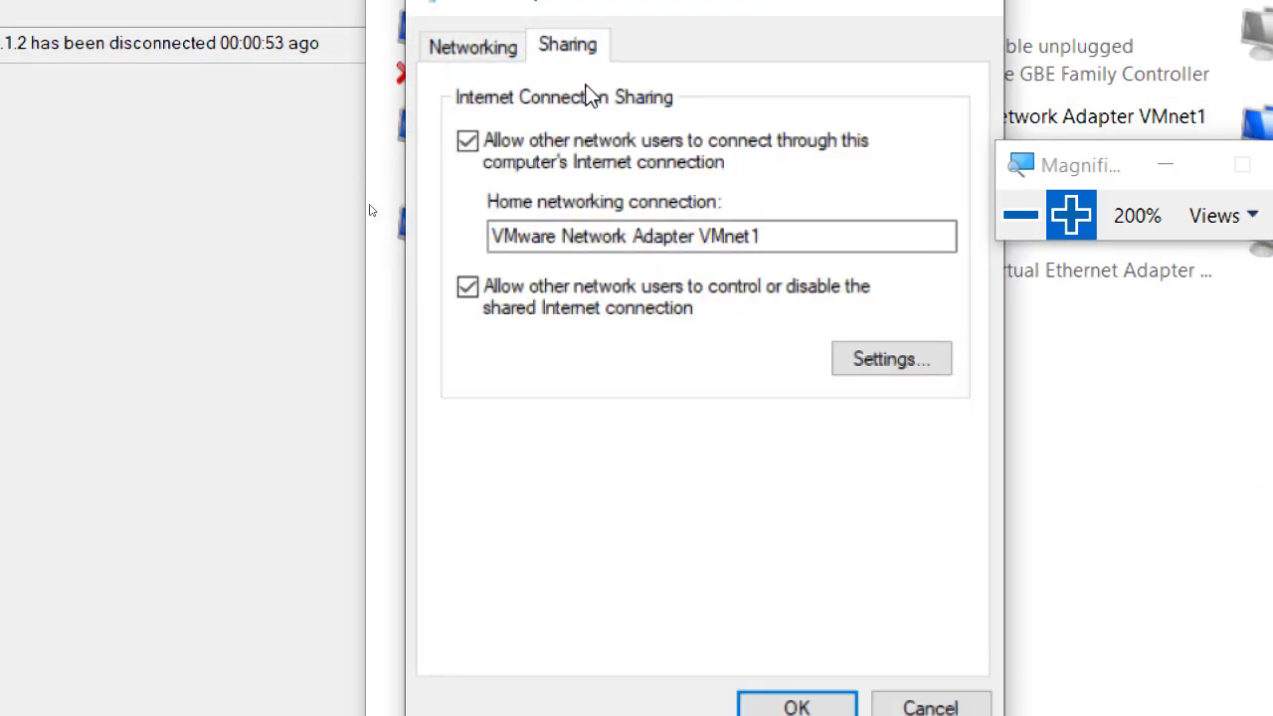
left_click(723, 237)
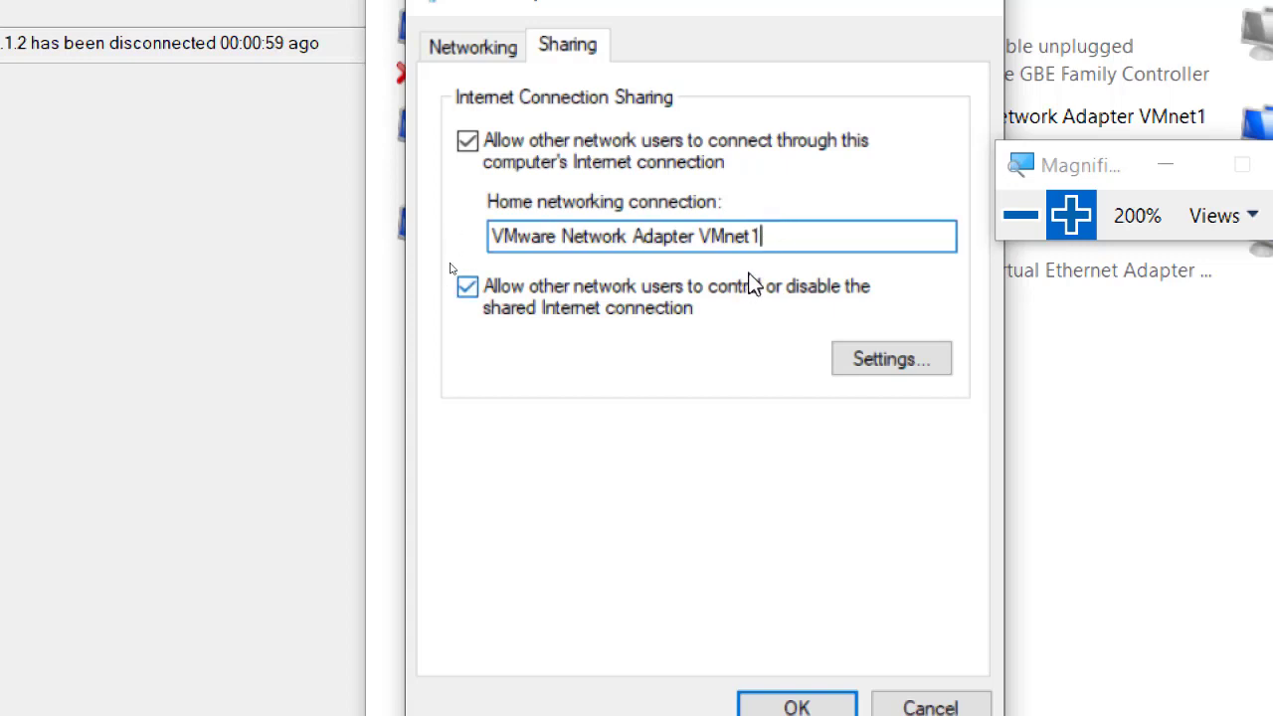
left_click(782, 674)
left_click(1019, 215)
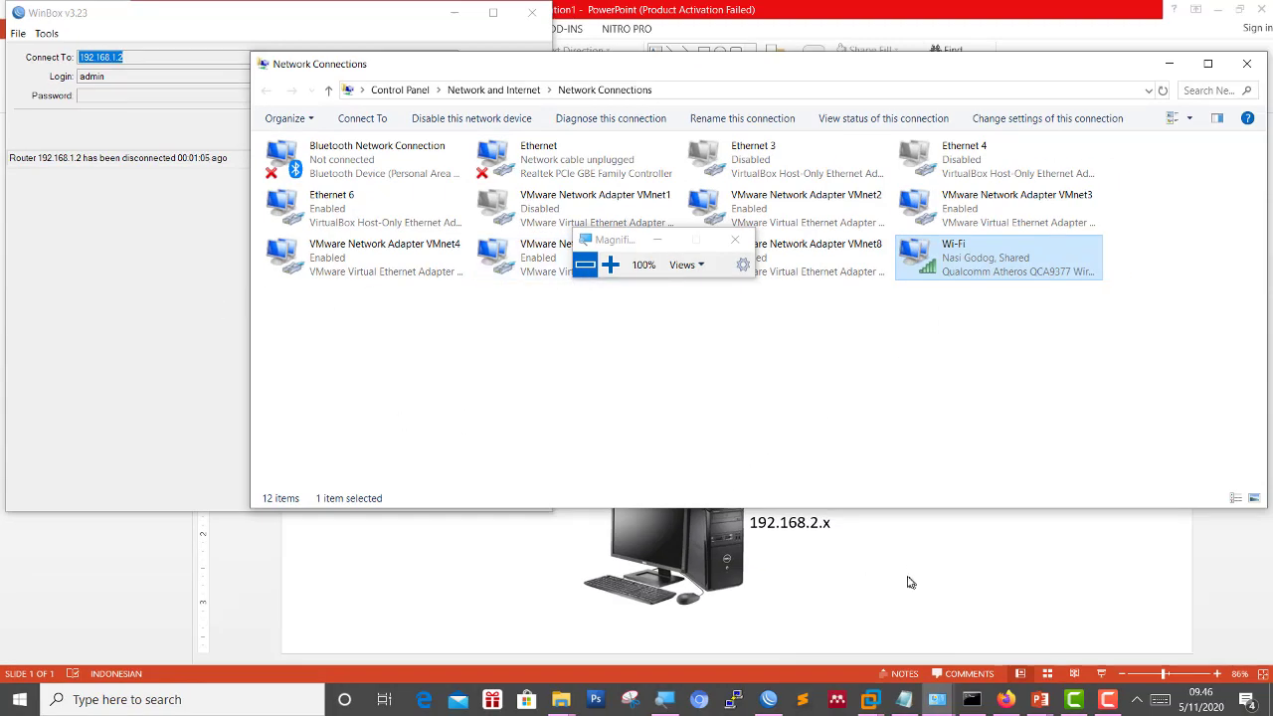
left_click(769, 700)
Reconnect to router 192.168.1.2 and run 'ping google.com', getting replies from 74.125.68.101.
left_click(386, 127)
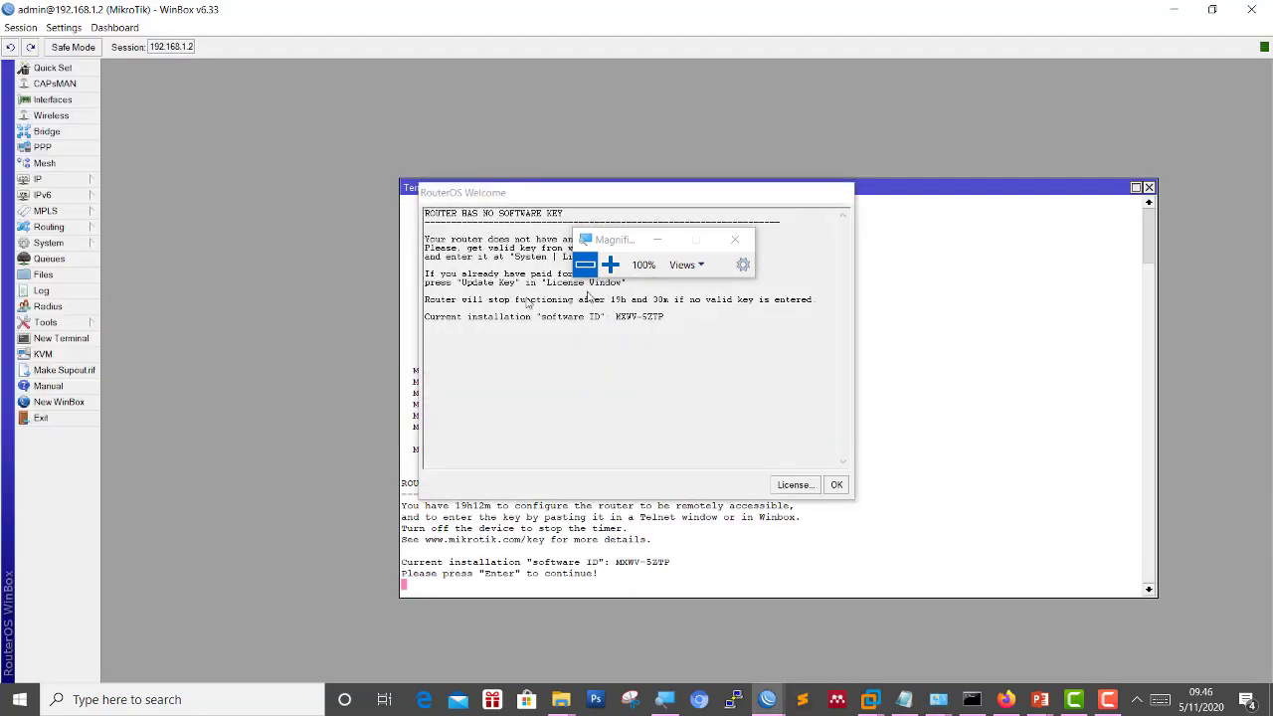
left_click(836, 485)
left_click(610, 265)
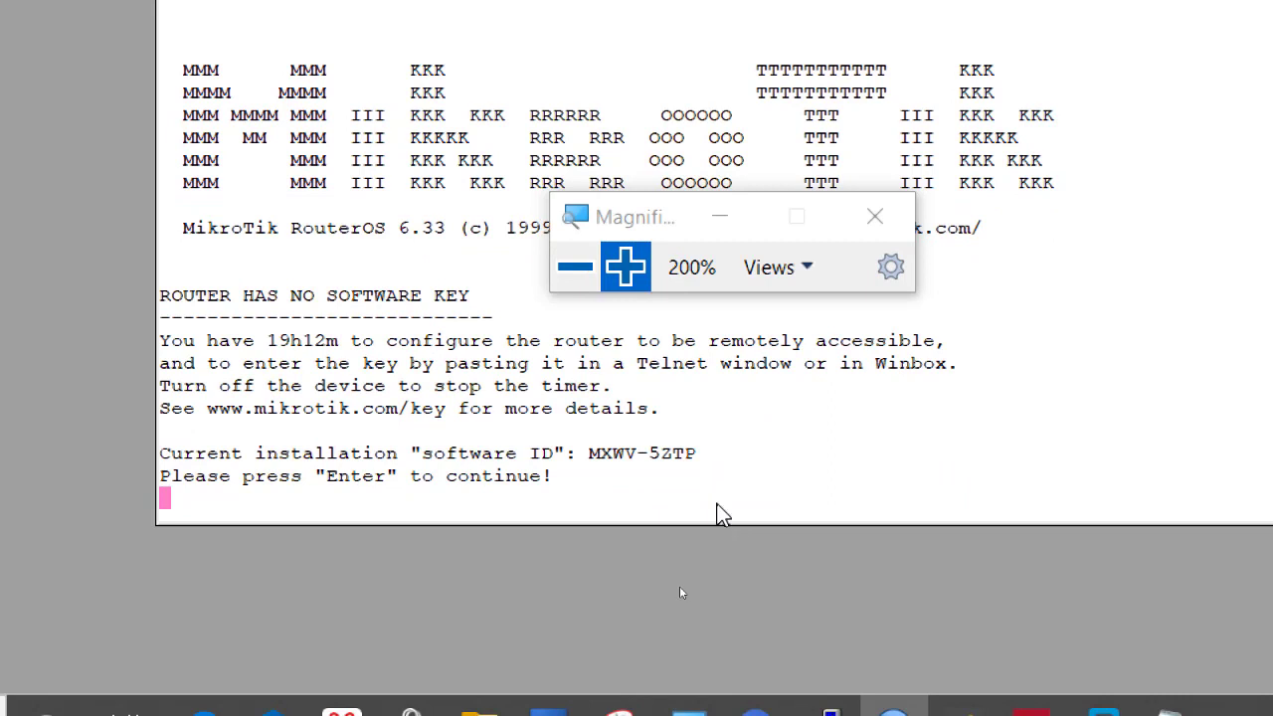
key("Return")
type("ping google.com")
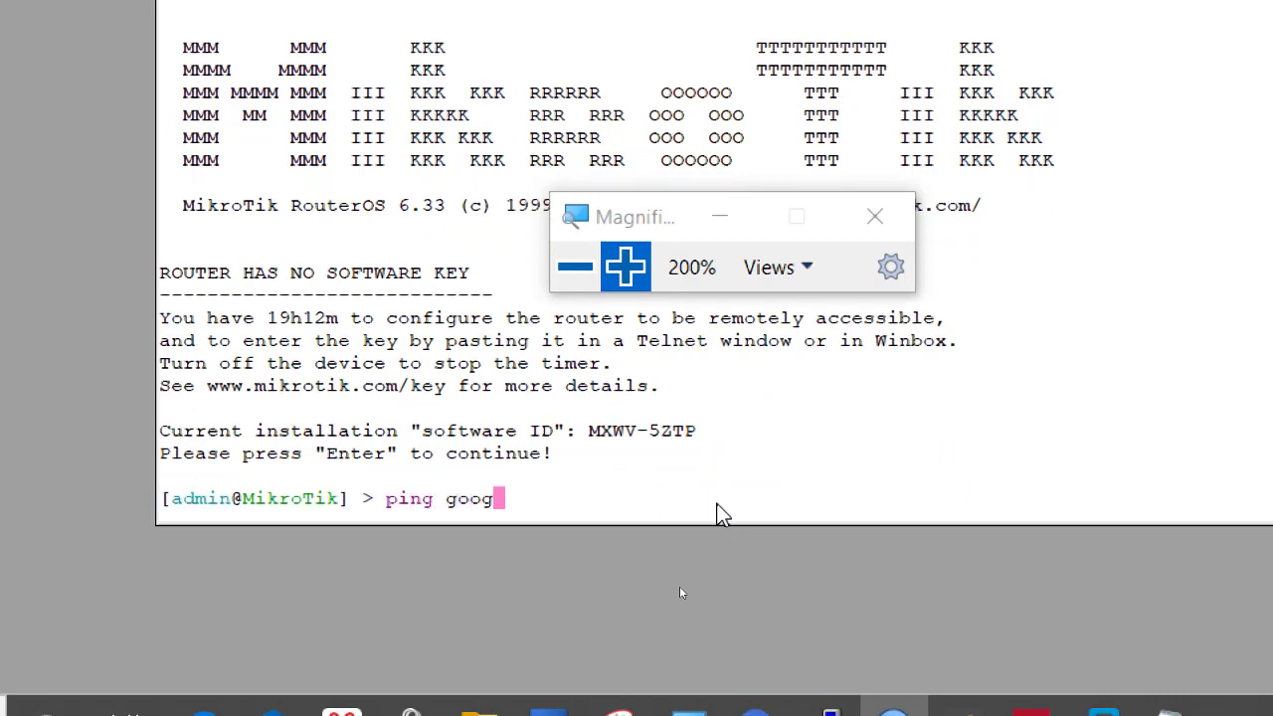
key("Return")
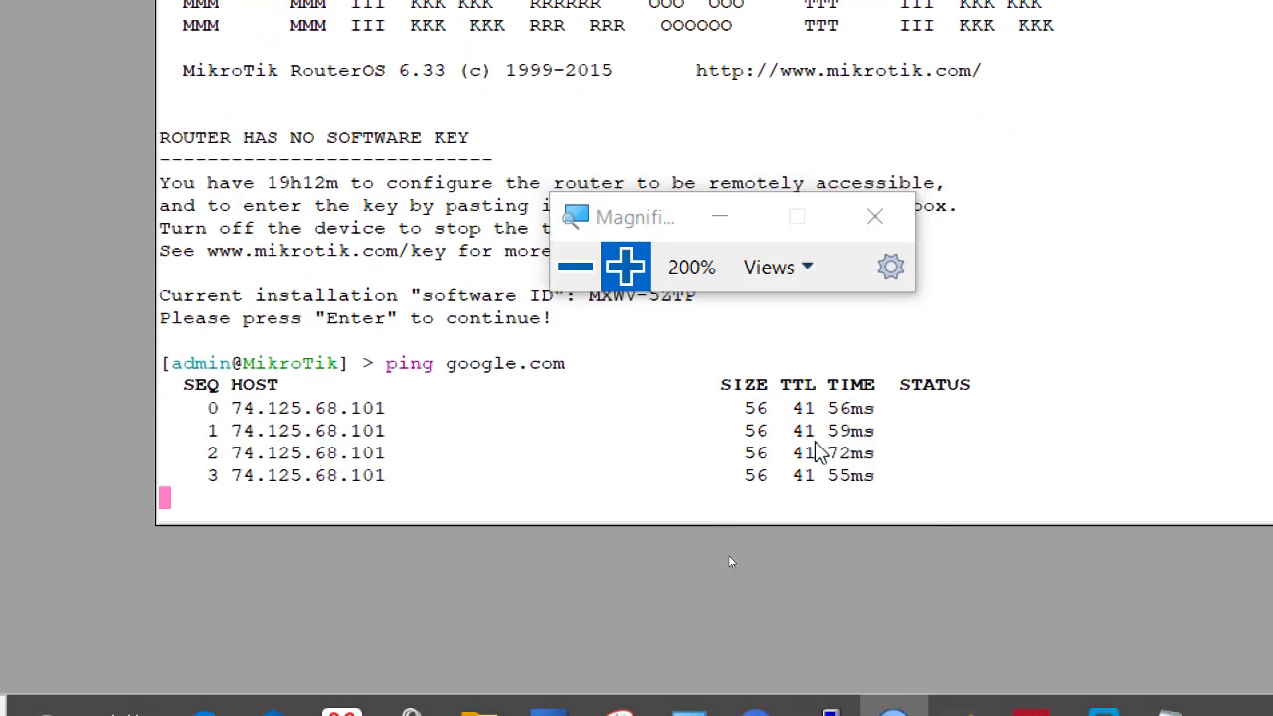
Bring the Network Connections window back to the front.
left_click(577, 269)
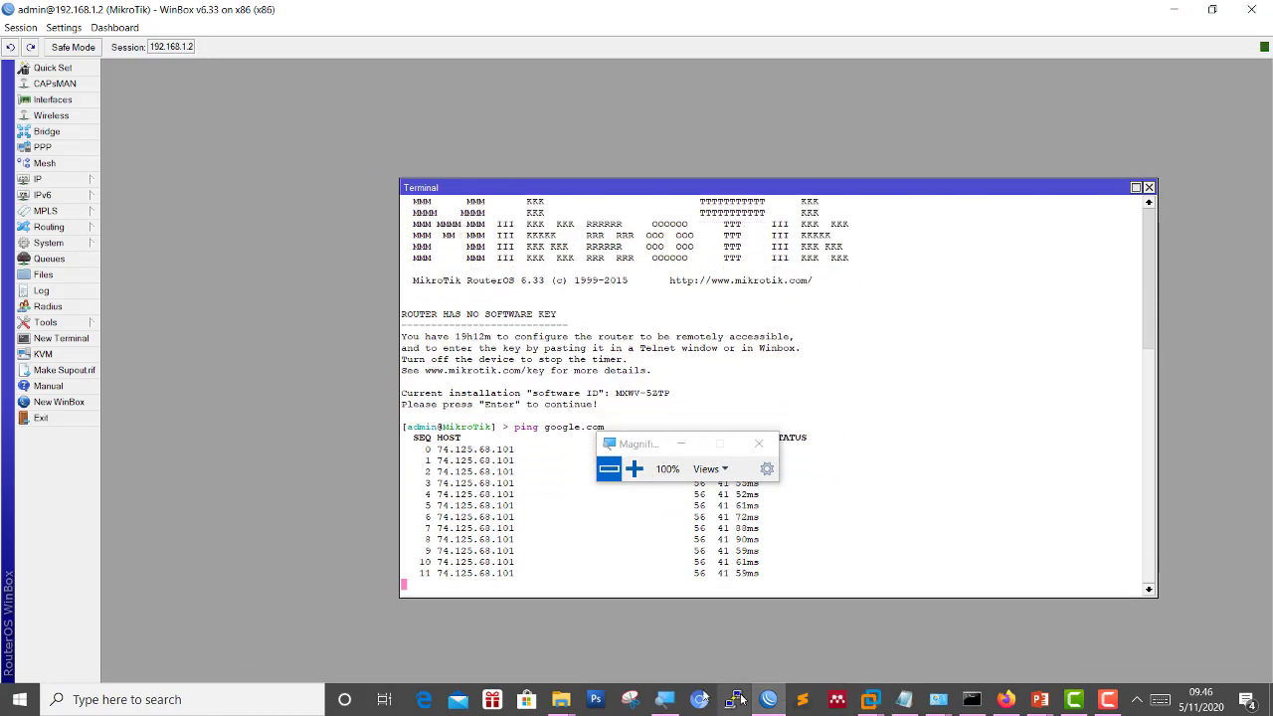
mouse_move(561, 696)
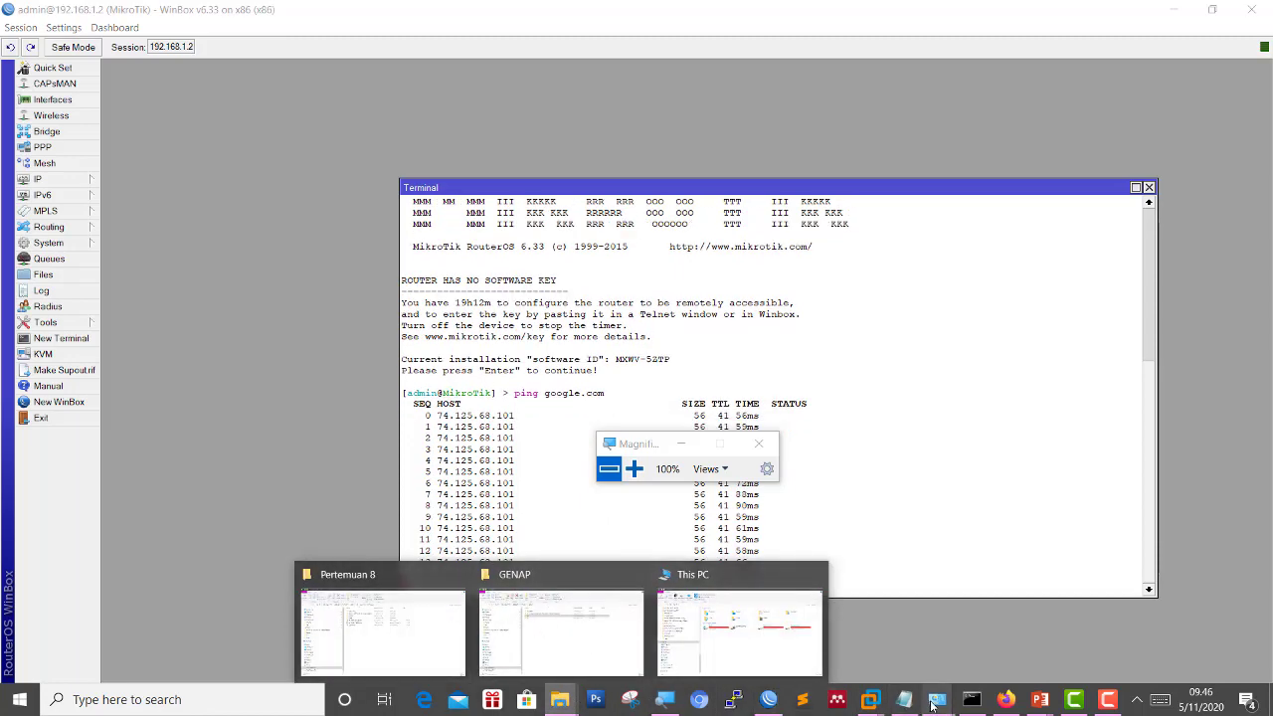
mouse_move(936, 699)
left_click(987, 635)
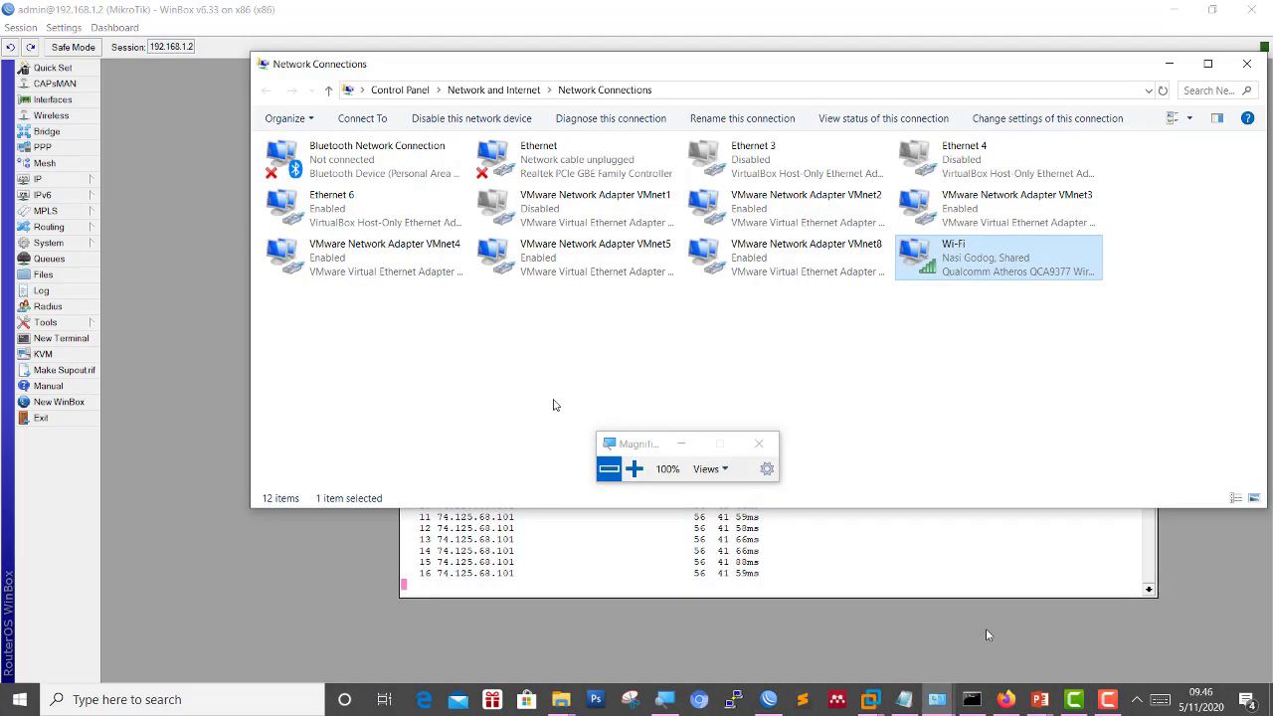
Inspect the VMnet1 adapter's IPv4 protocol entry and close its properties unchanged.
left_click(583, 221)
right_click(584, 223)
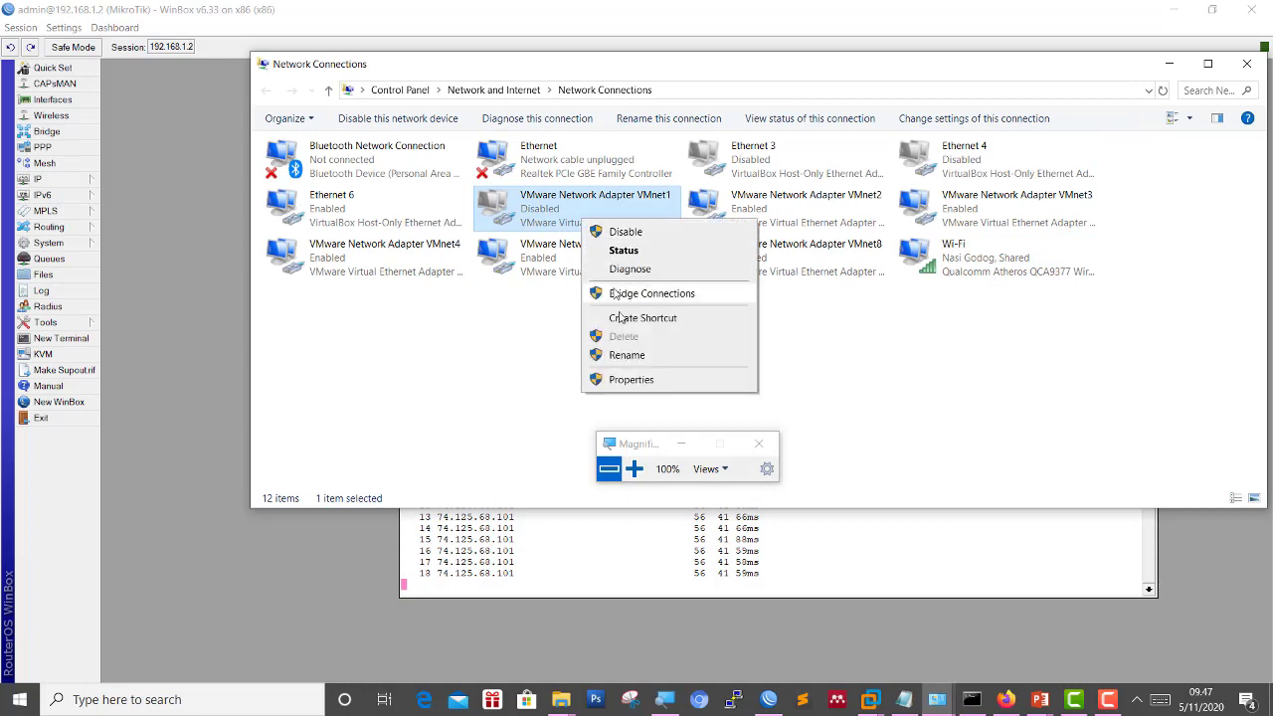
left_click(637, 380)
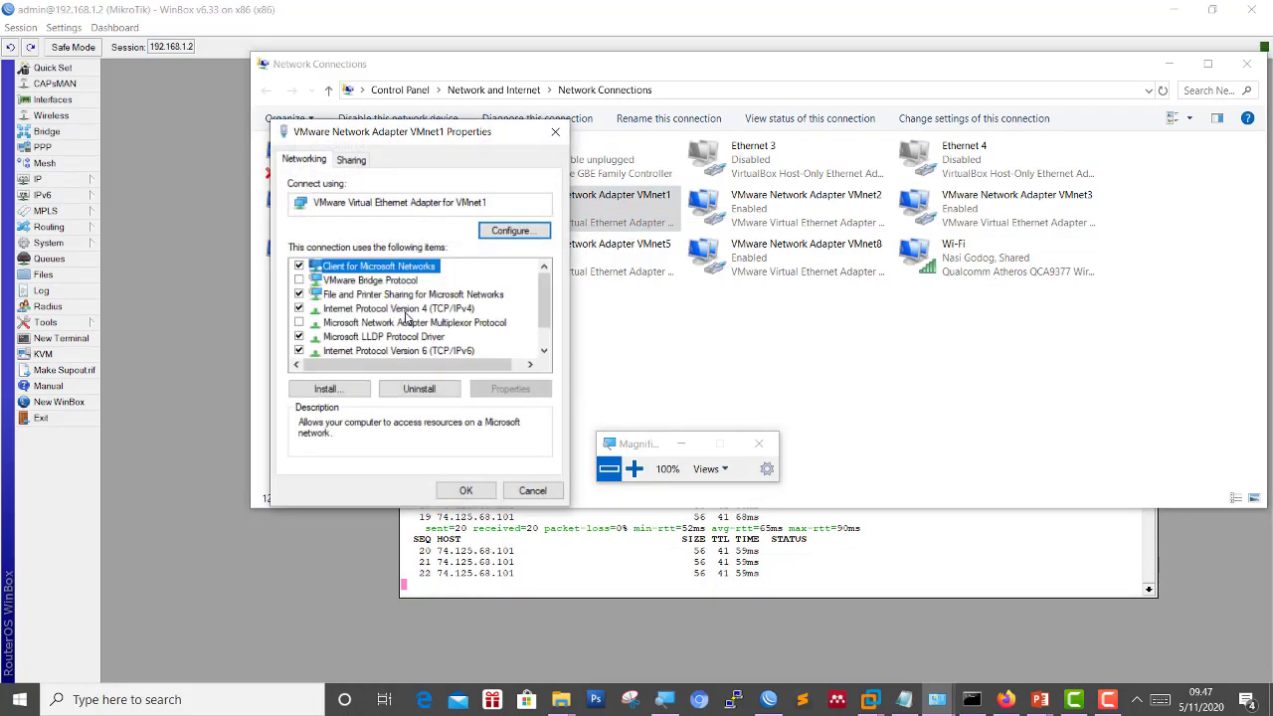
left_click(404, 309)
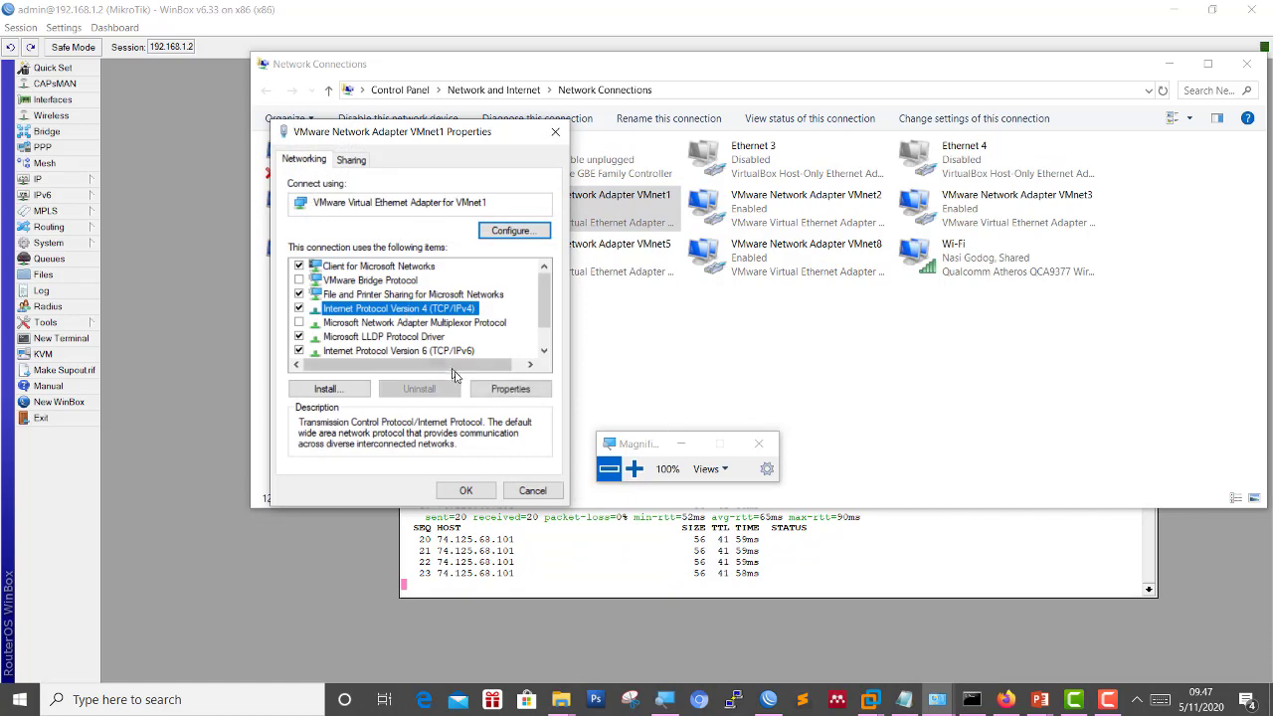
left_click(555, 132)
right_click(530, 197)
left_click(565, 210)
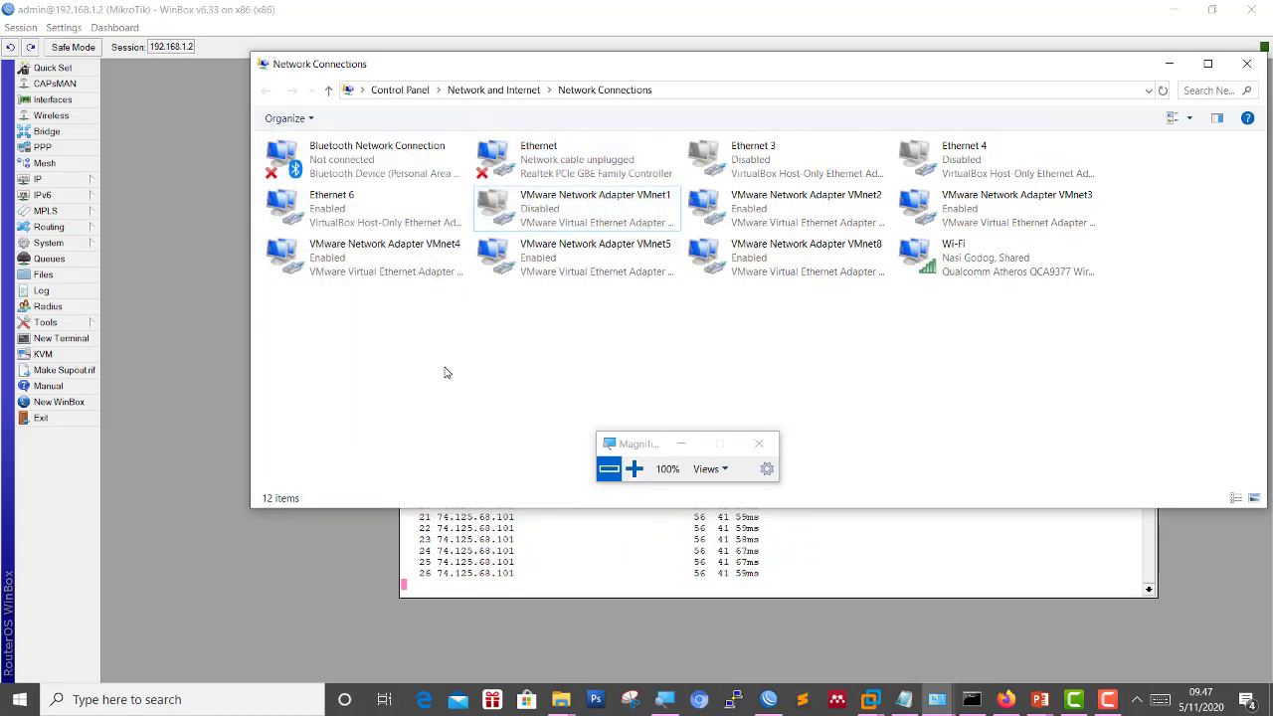
Show VMnet1 connection details: IPv4 192.168.1.1, mask 255.255.255.0, no DNS server.
right_click(537, 211)
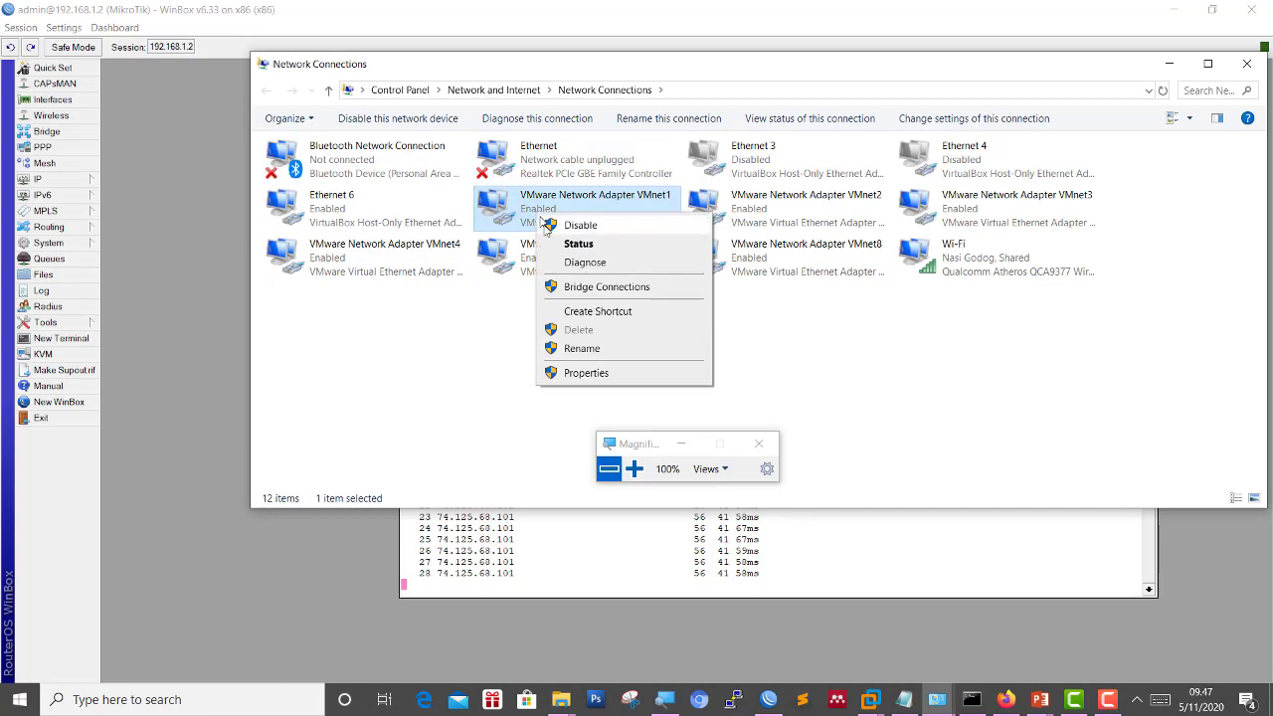
left_click(575, 248)
left_click(567, 349)
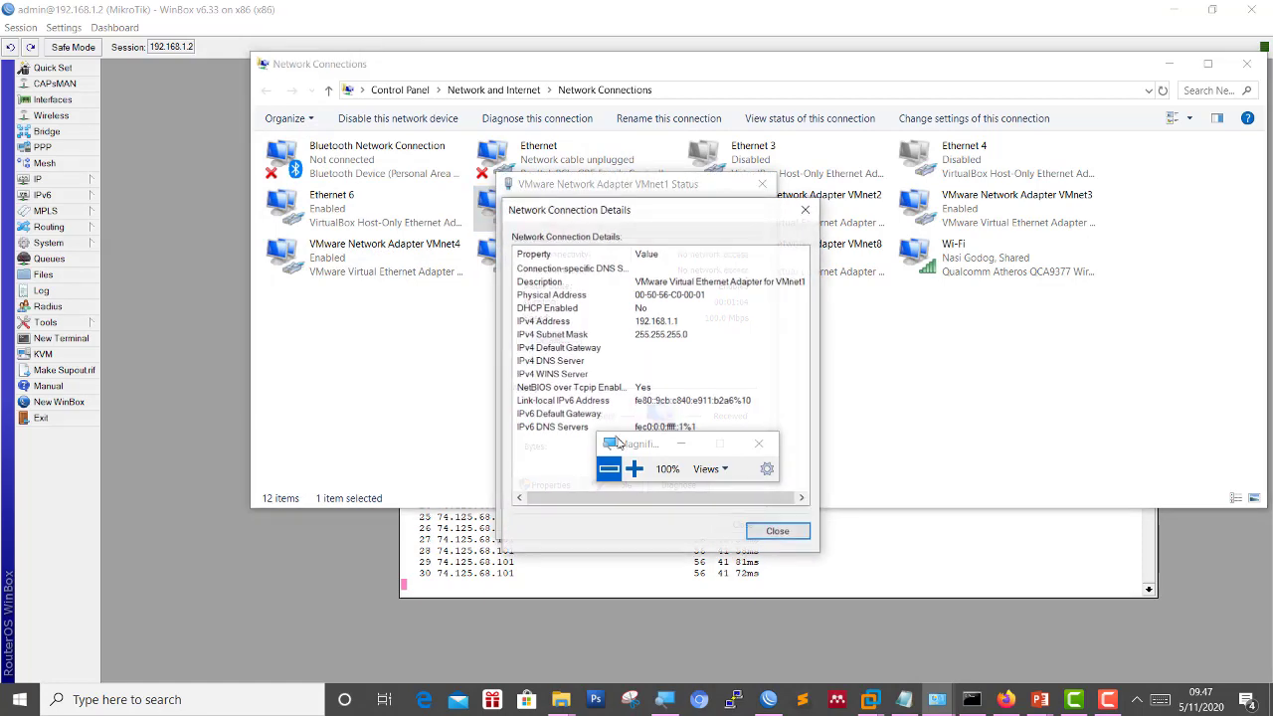
left_click_drag(625, 438, 991, 322)
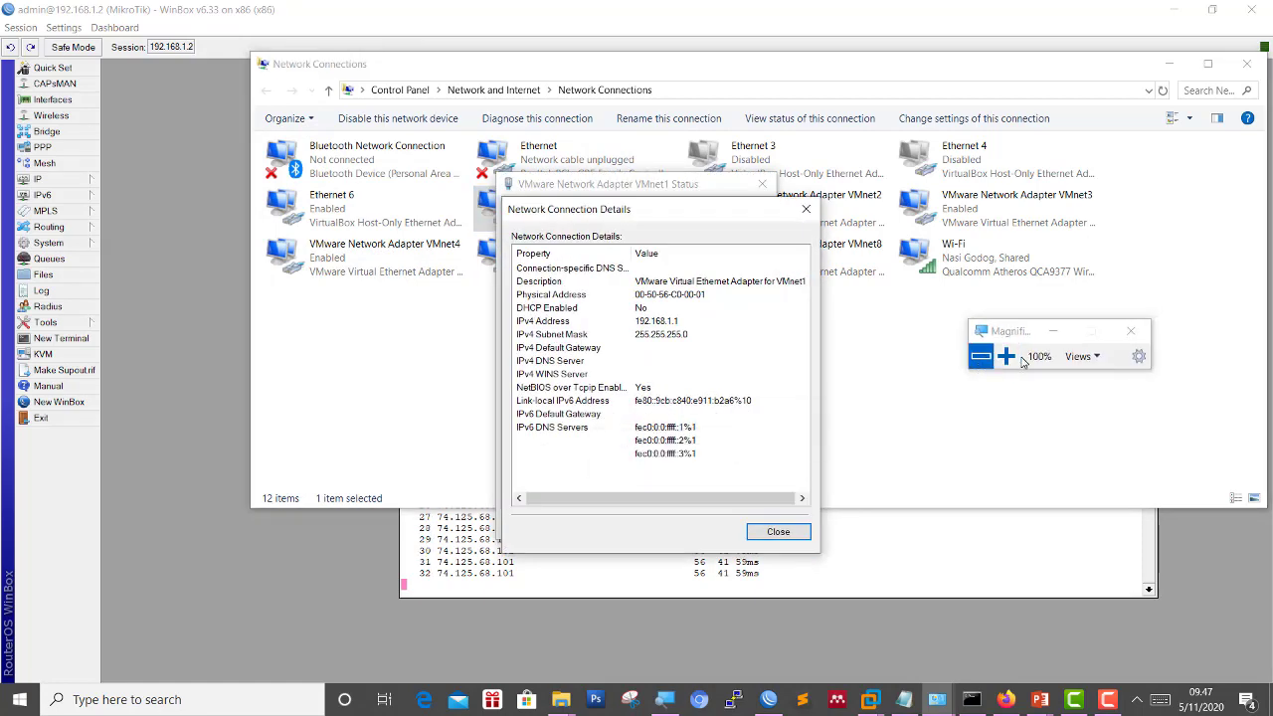
left_click(1002, 356)
left_click(149, 354)
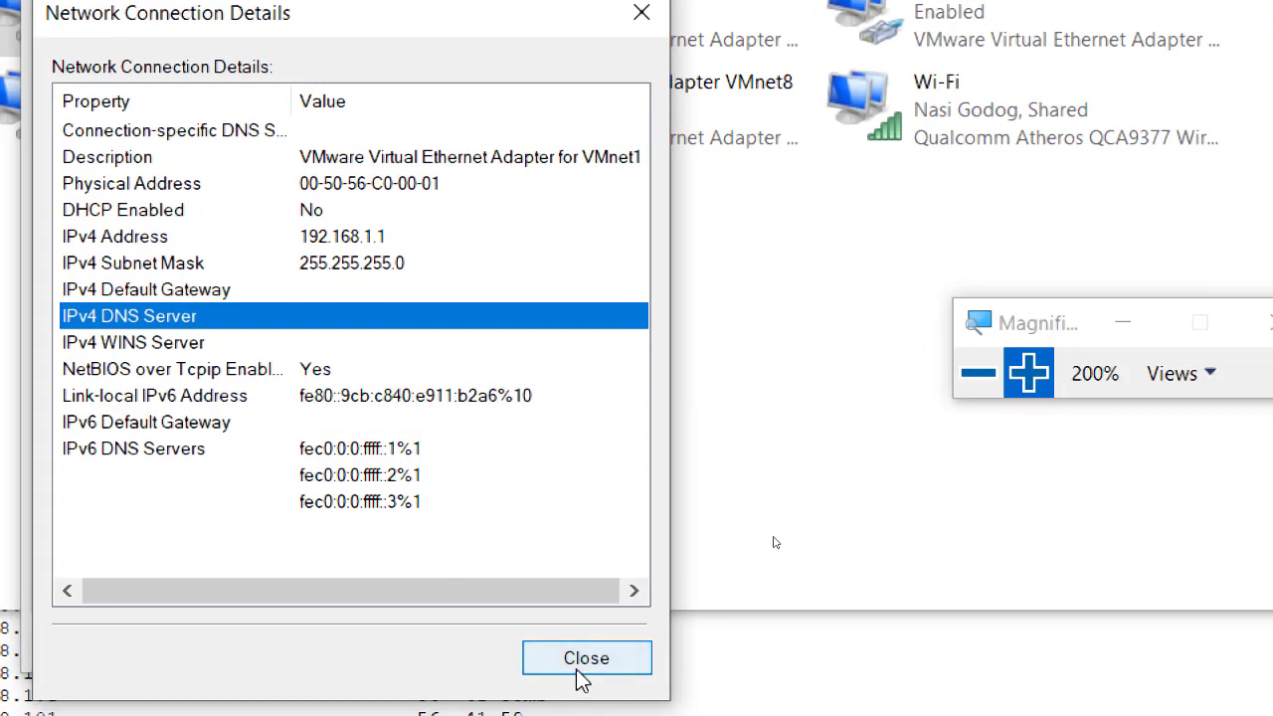
left_click(604, 693)
Set VMnet1's IPv4 DNS servers to 1.1.1.1 preferred and 1.0.0.1 alternate.
left_click(137, 572)
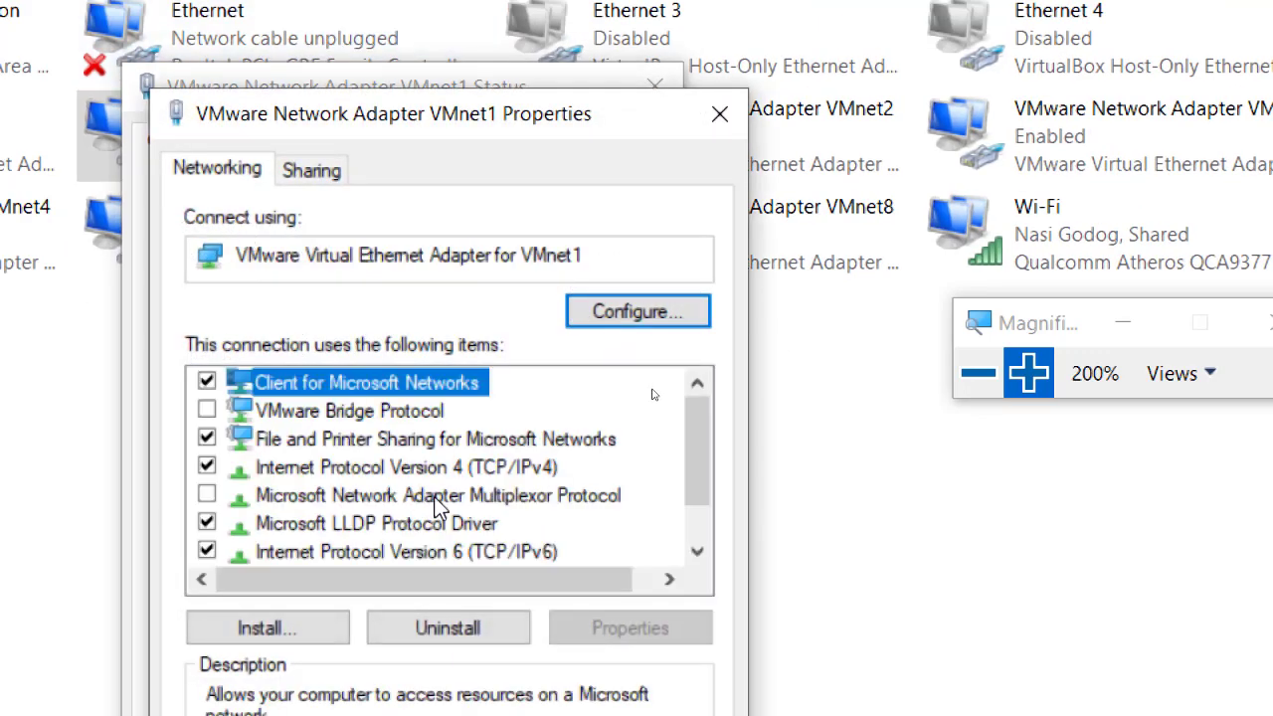
left_click(446, 468)
left_click(669, 622)
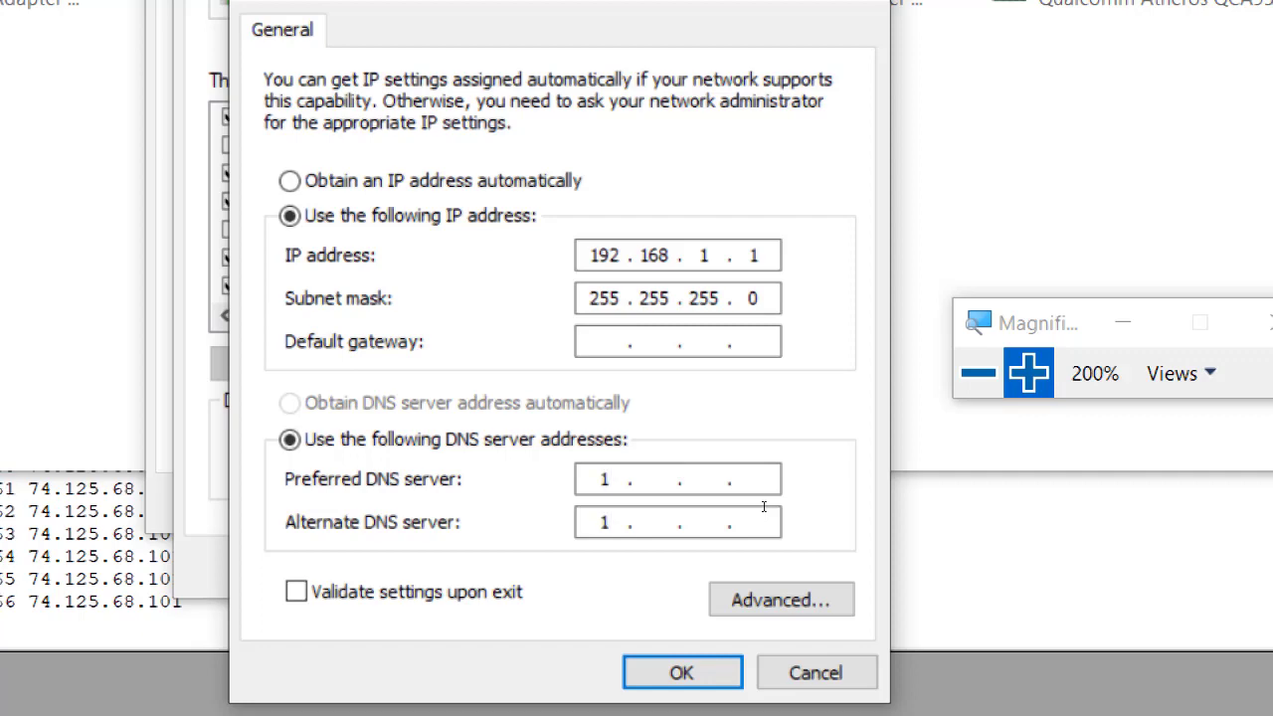
left_click(656, 481)
type("1.1.1")
left_click(647, 524)
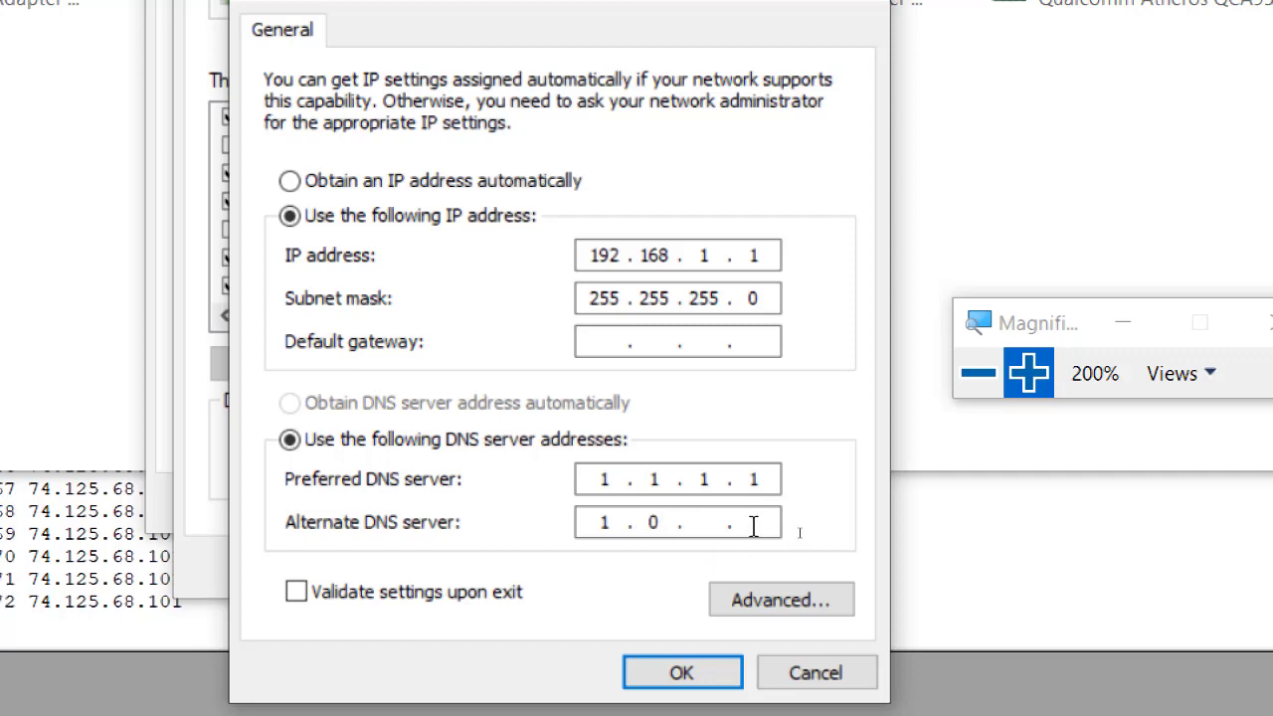
type("0.1")
left_click(682, 673)
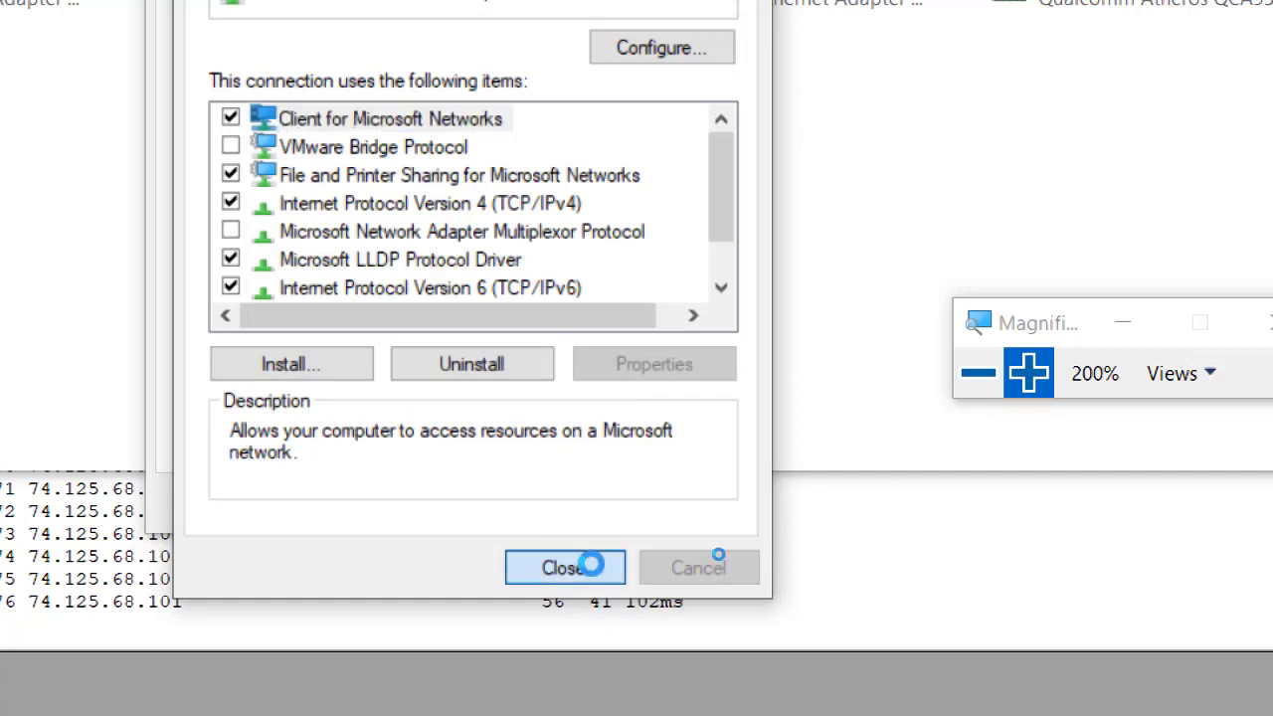
Close the VMnet1 properties and status windows and return to the WinBox terminal.
left_click(586, 563)
left_click(639, 504)
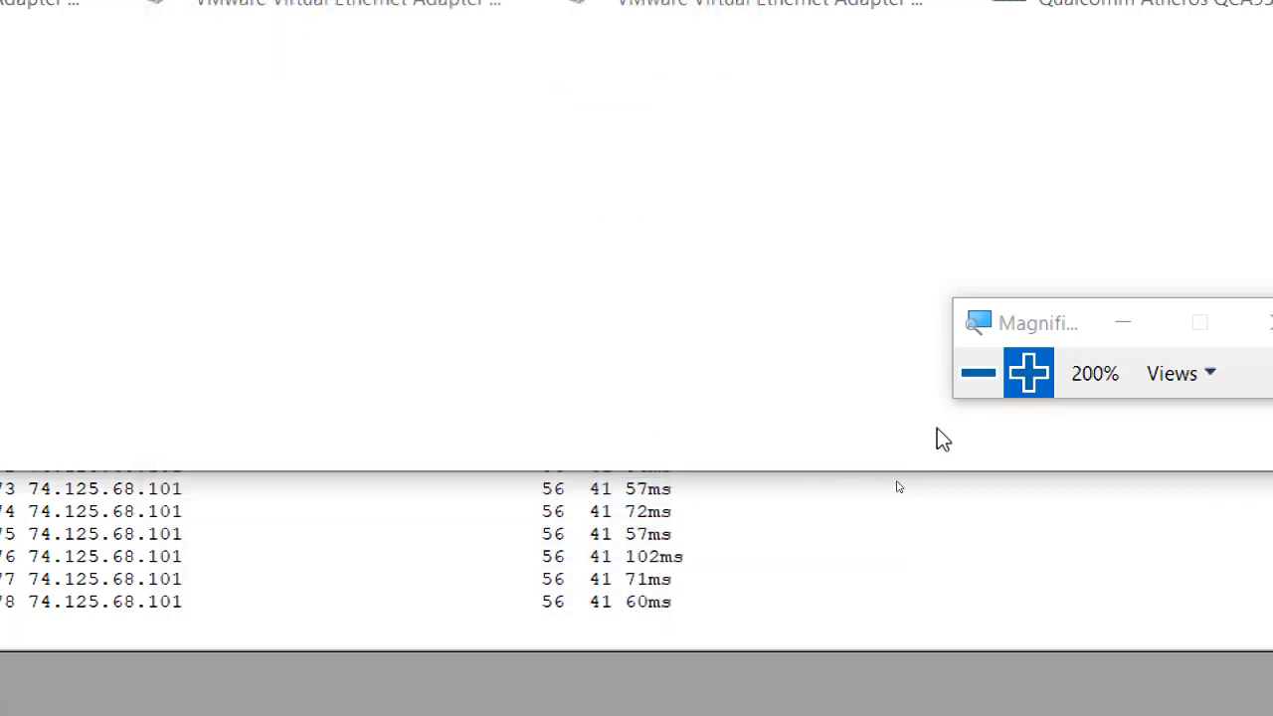
left_click(978, 373)
left_click(781, 553)
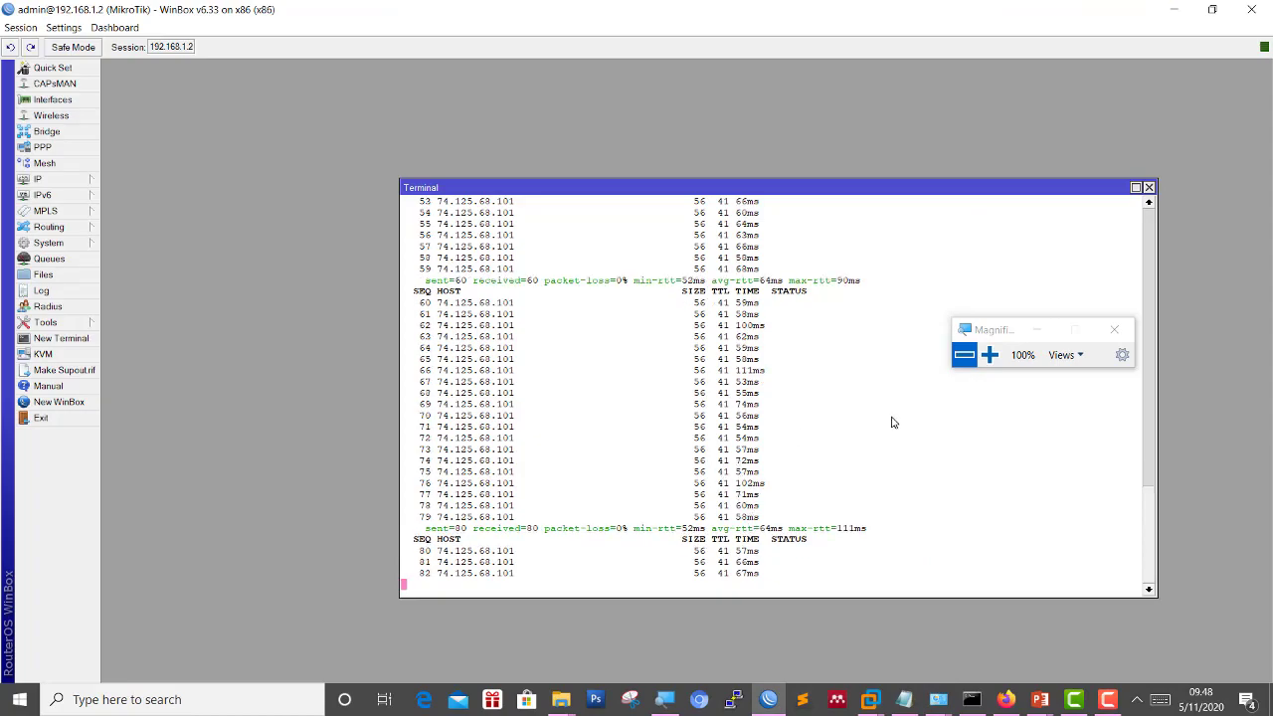
Stop the google.com ping, then ping amikom.ac.id until 202.91.9.42 returns four replies with 0% loss.
left_click(989, 355)
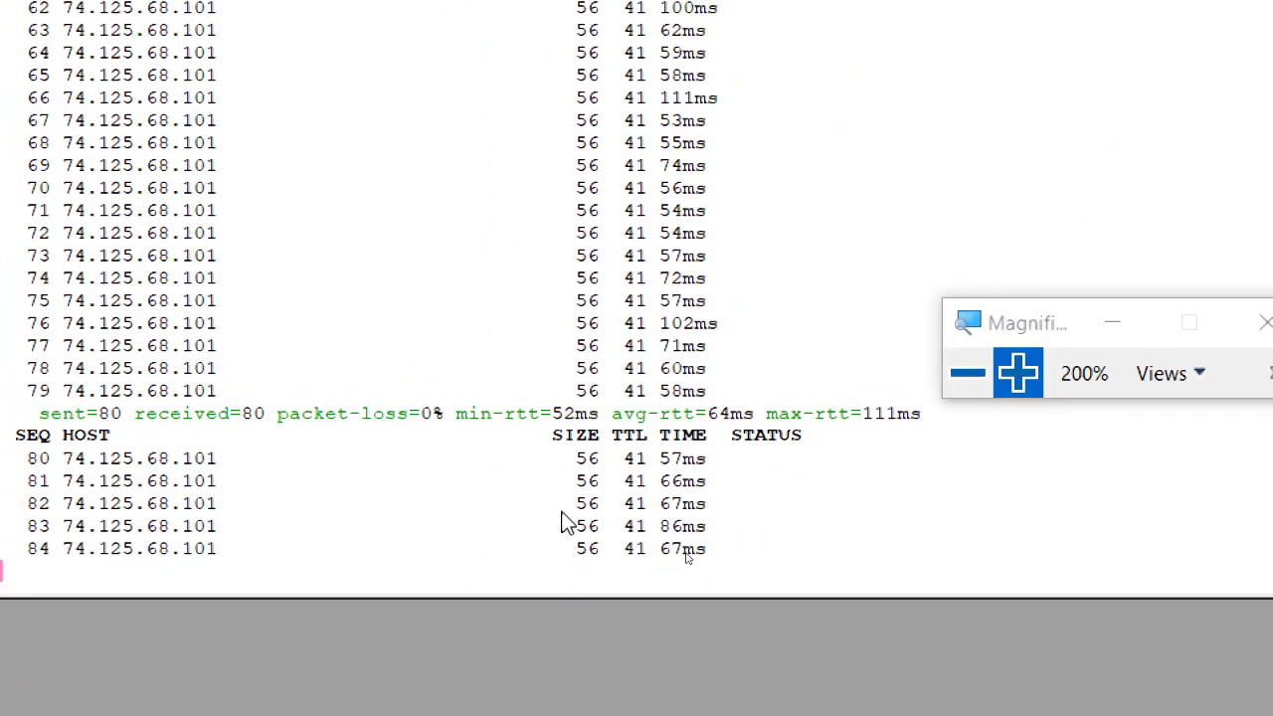
key("ctrl+c")
type("ping")
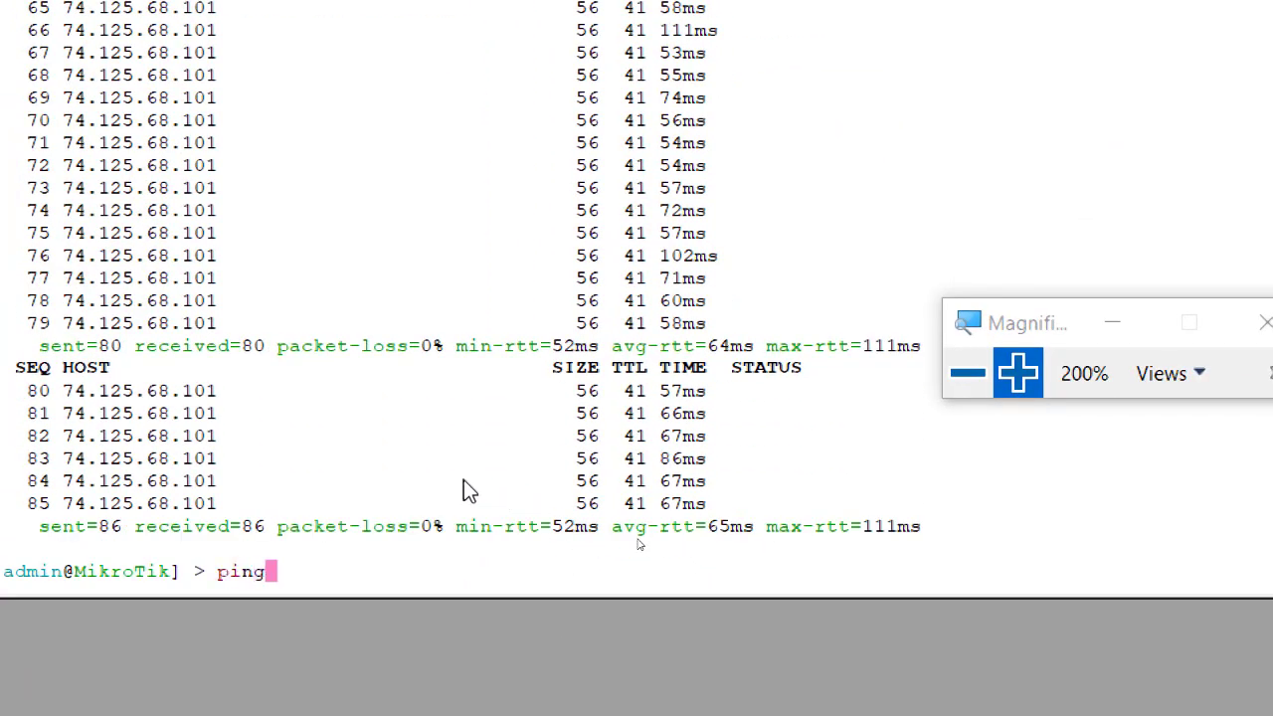
type(" amikom.a")
key("BackSpace")
type(".ac.id")
key("Return")
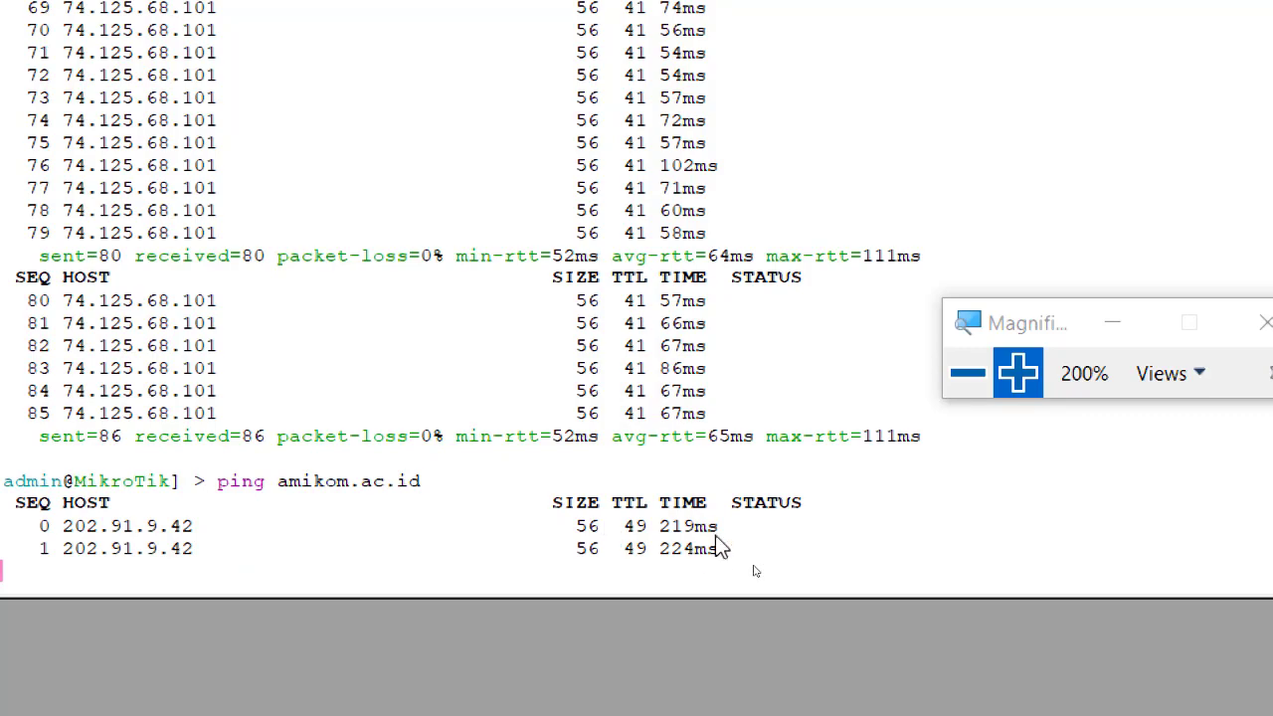
key("ctrl+c")
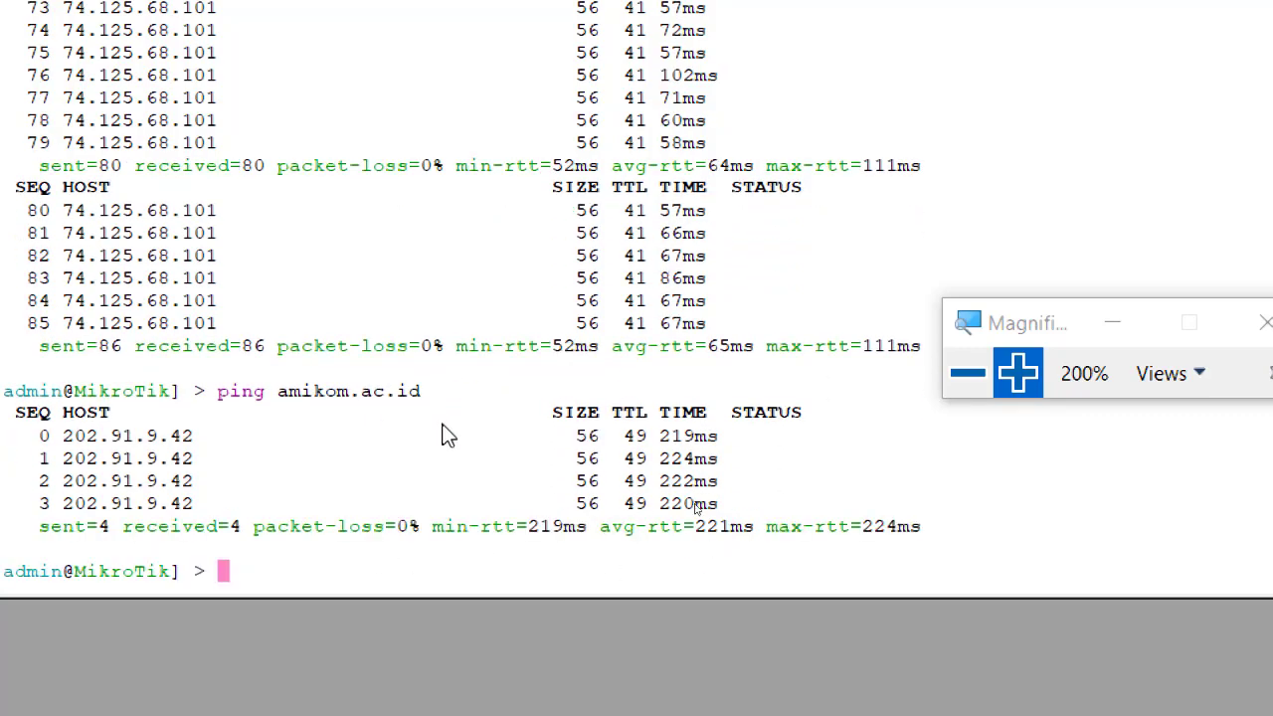
left_click(968, 373)
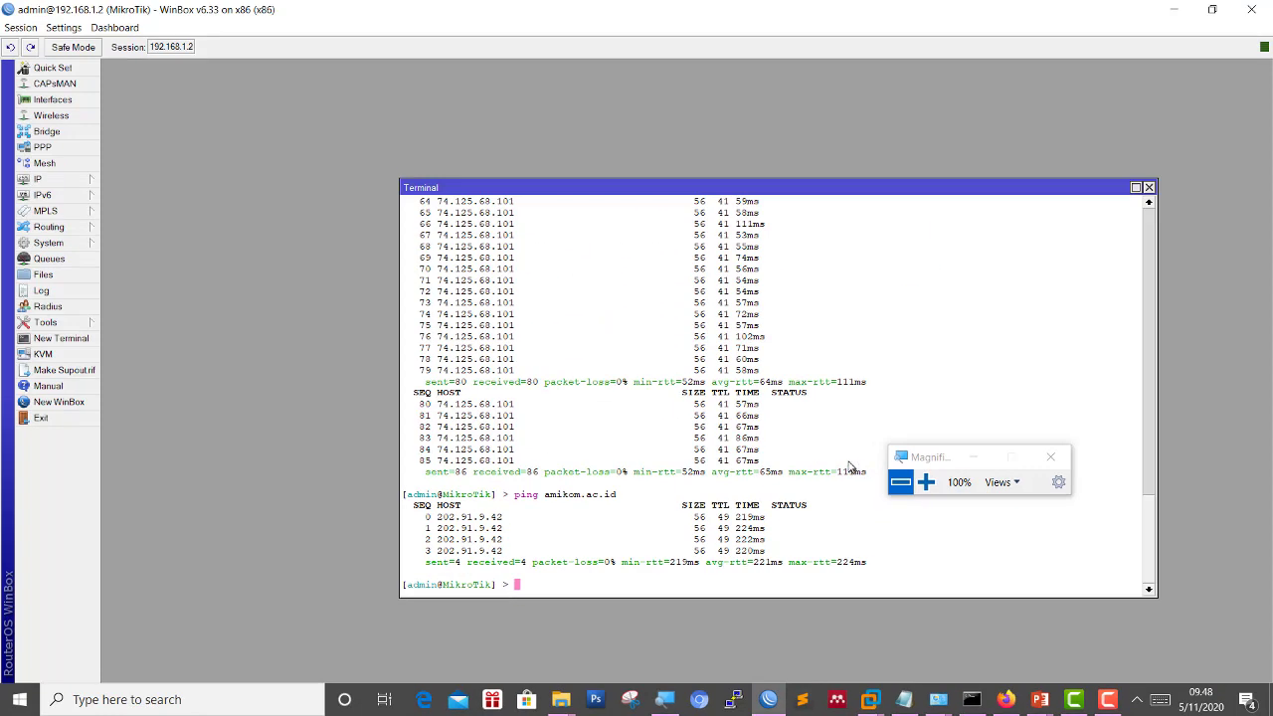
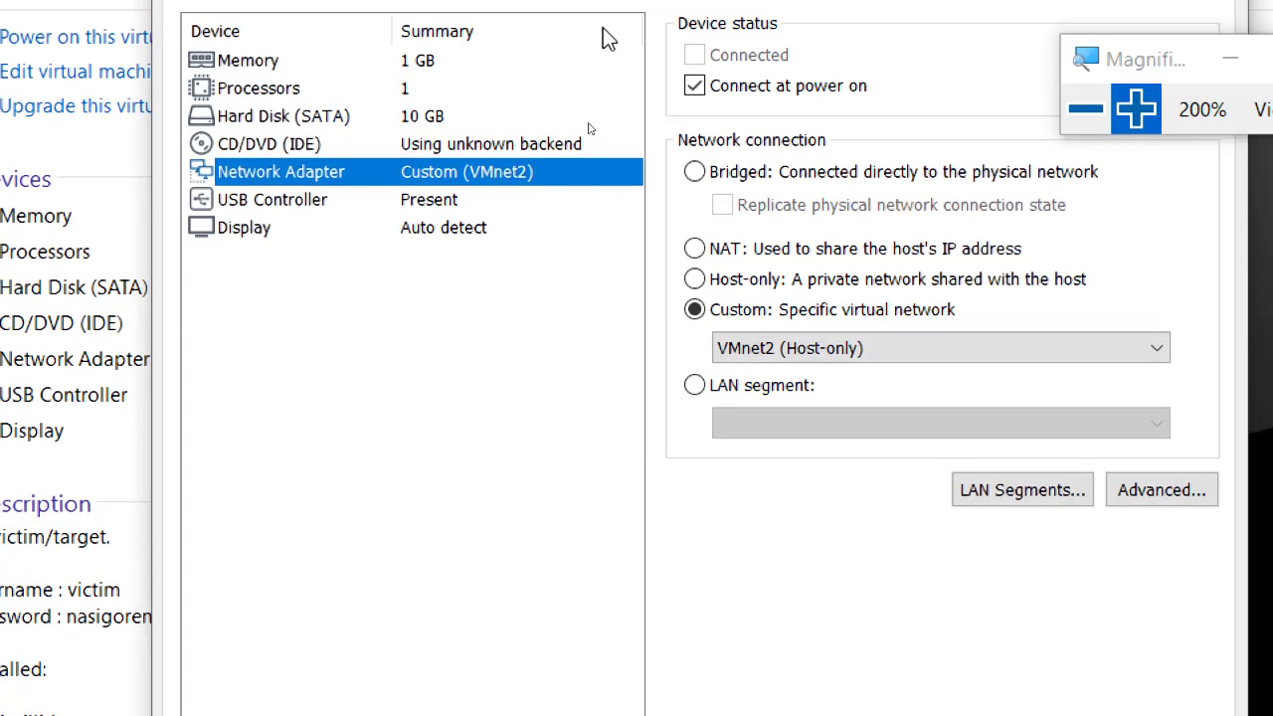
Confirm the VM's network adapter settings and open the Virtual Network Editor.
left_click(1086, 109)
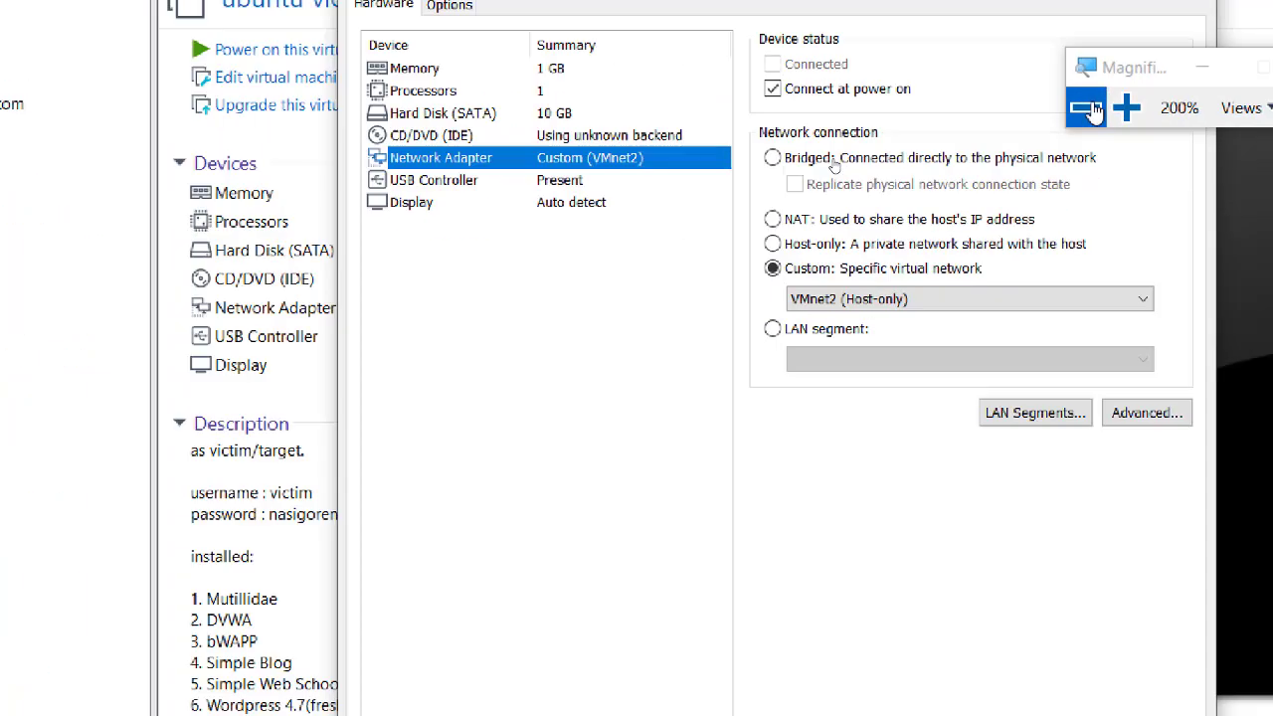
left_click(750, 605)
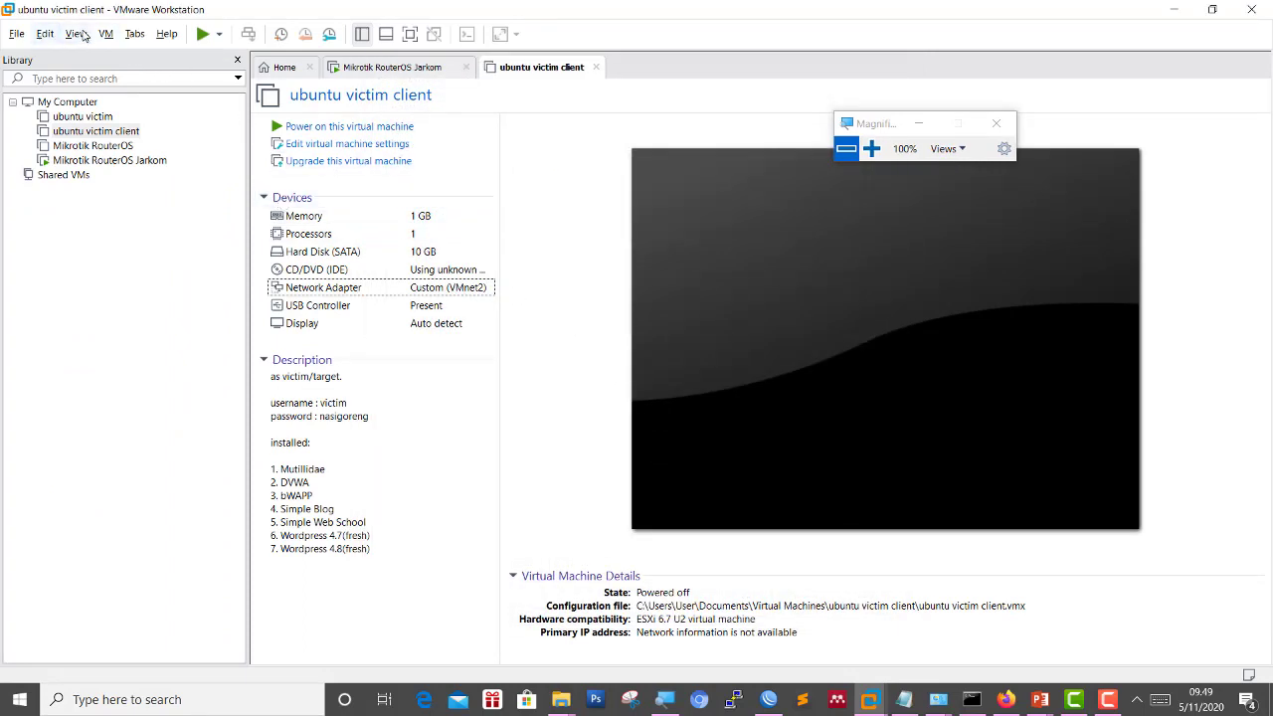
left_click(46, 38)
left_click(104, 107)
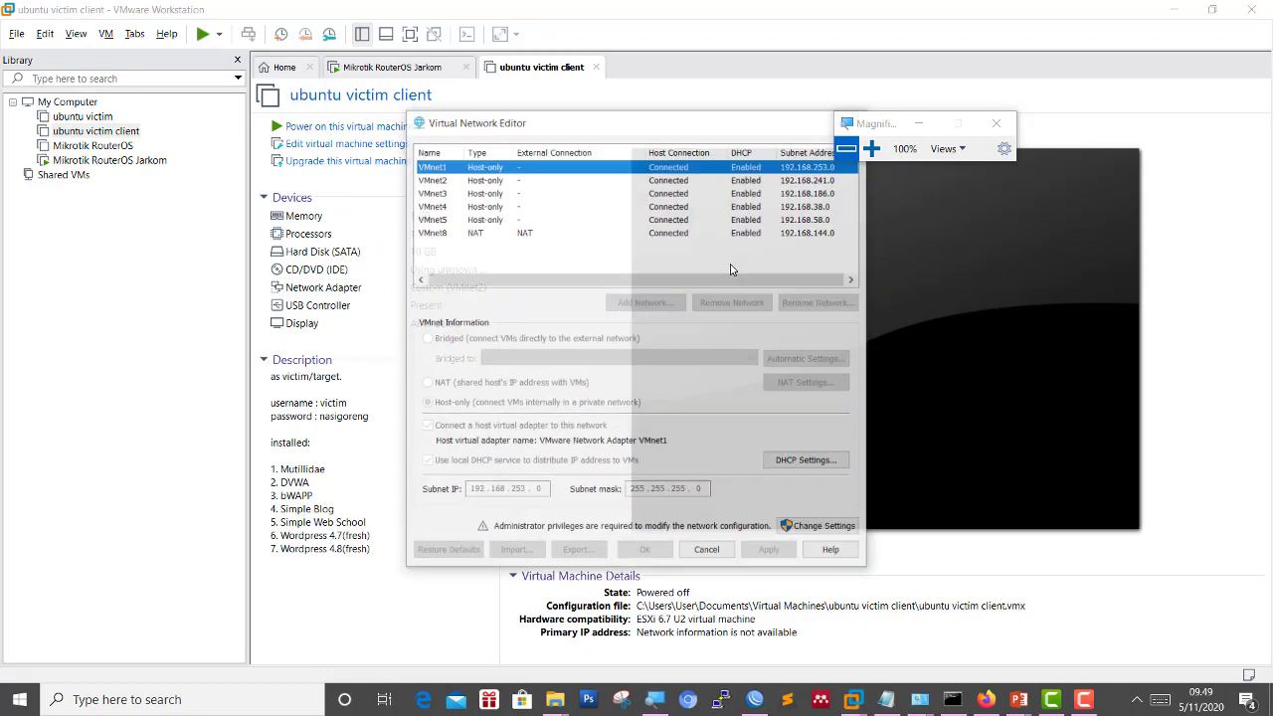
Reopen the Virtual Network Editor with administrator rights via Change Settings.
left_click(872, 148)
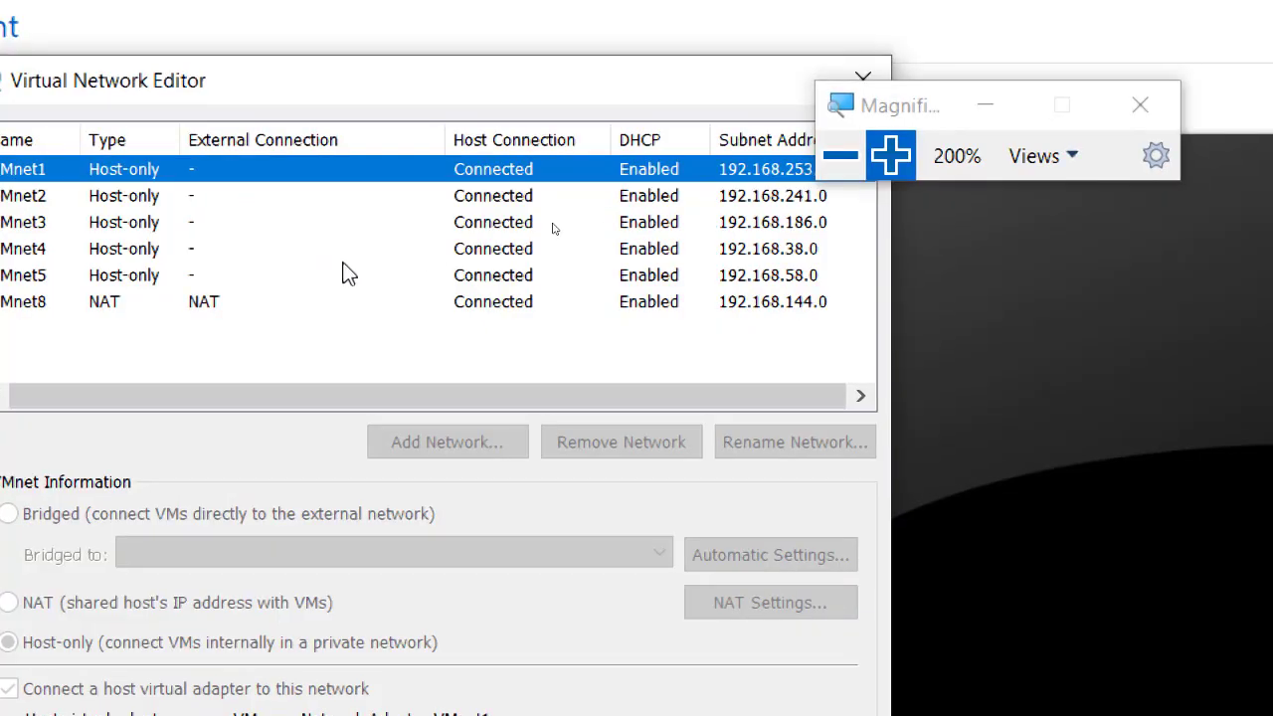
left_click(159, 244)
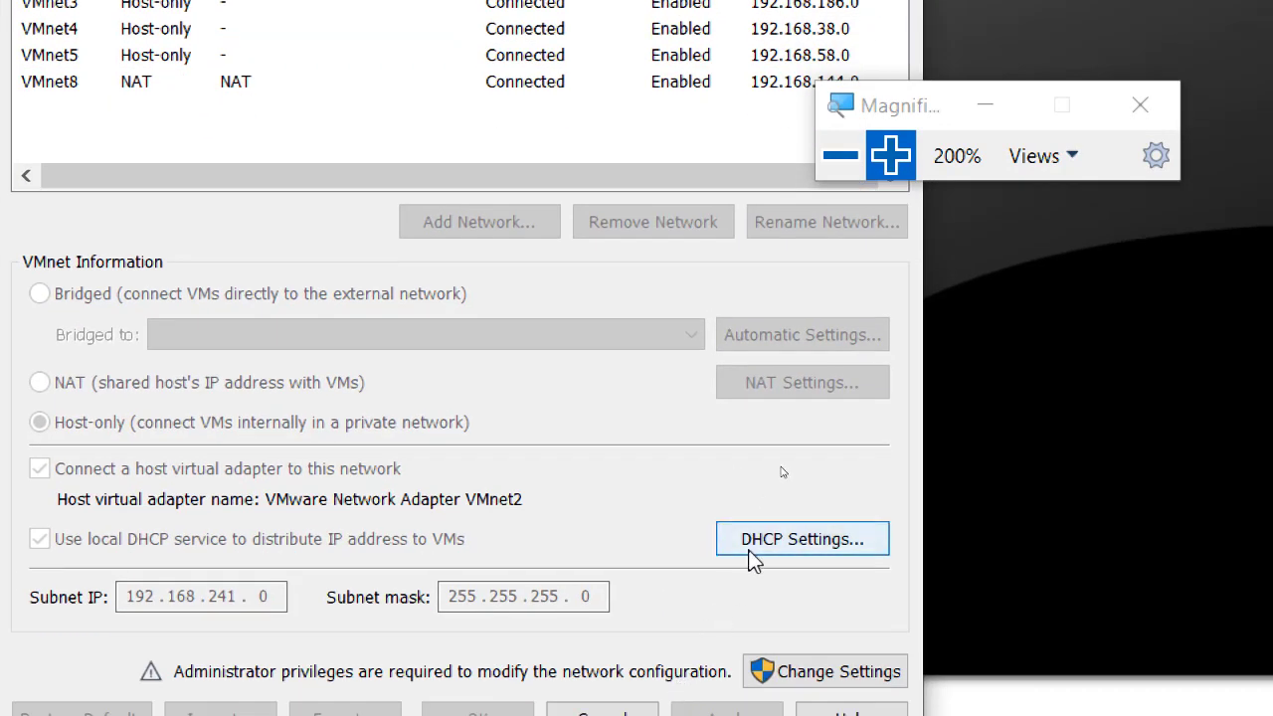
left_click(796, 674)
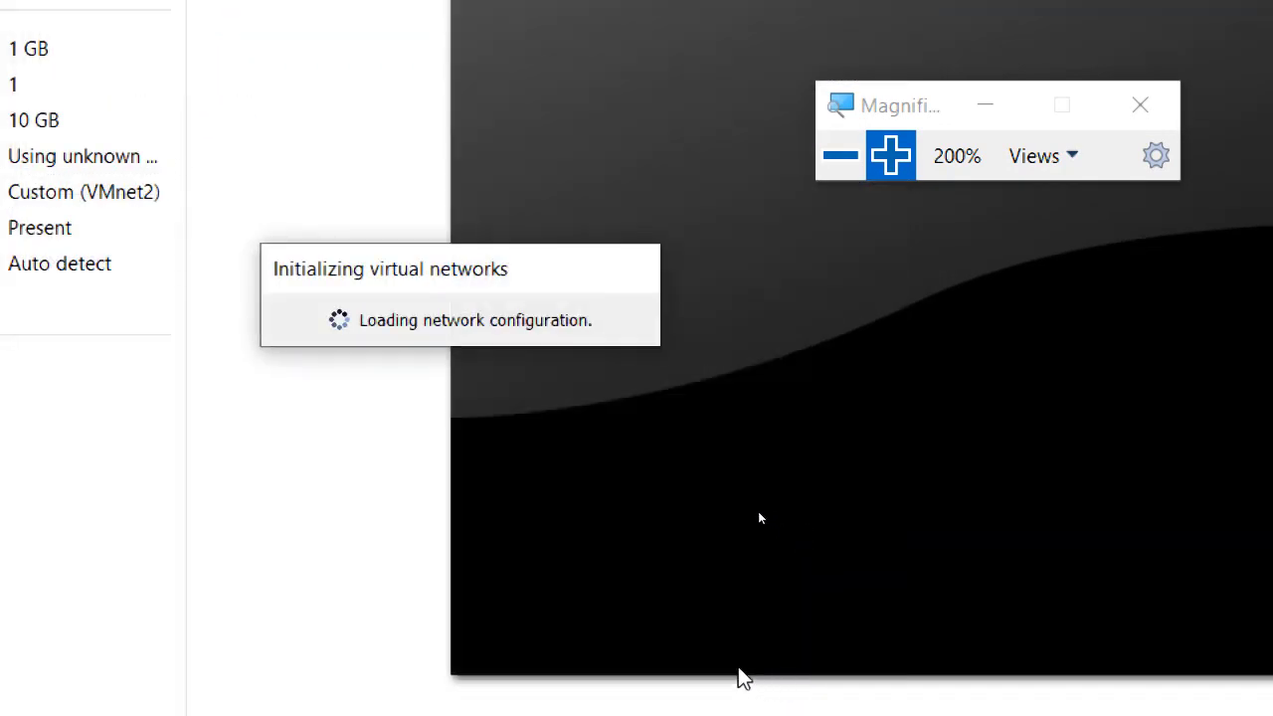
left_click(840, 157)
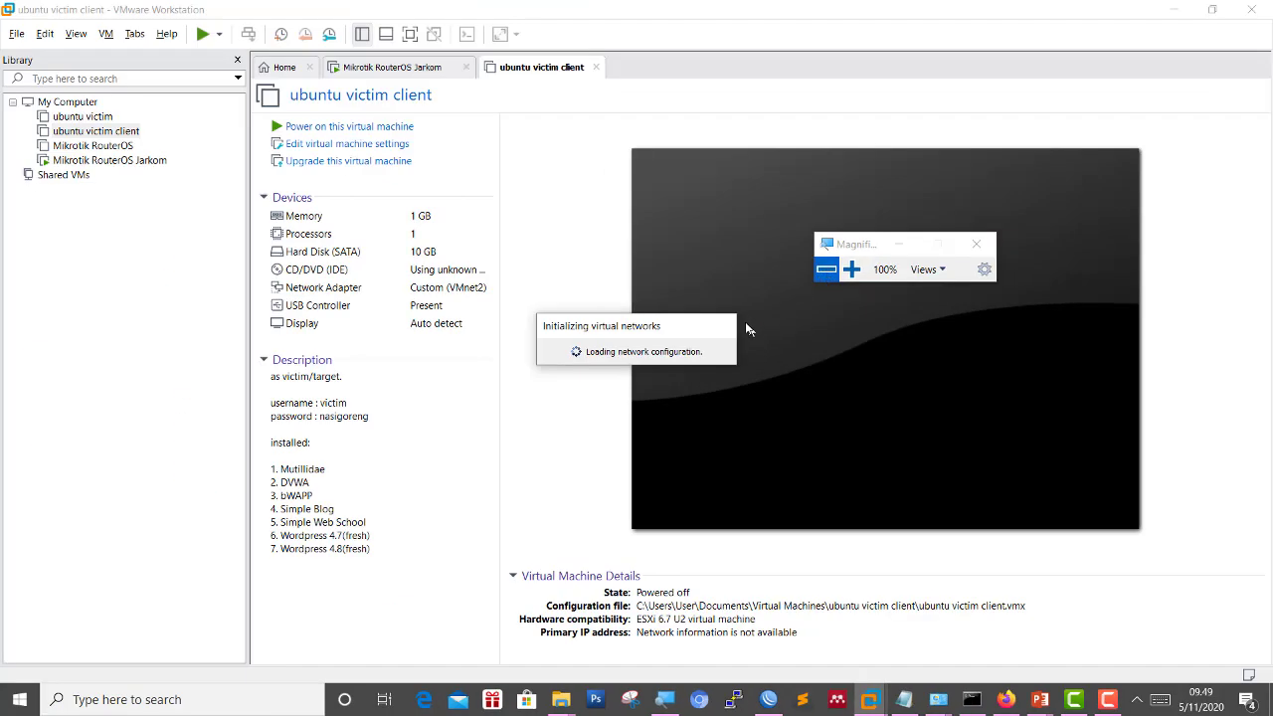
left_click(852, 270)
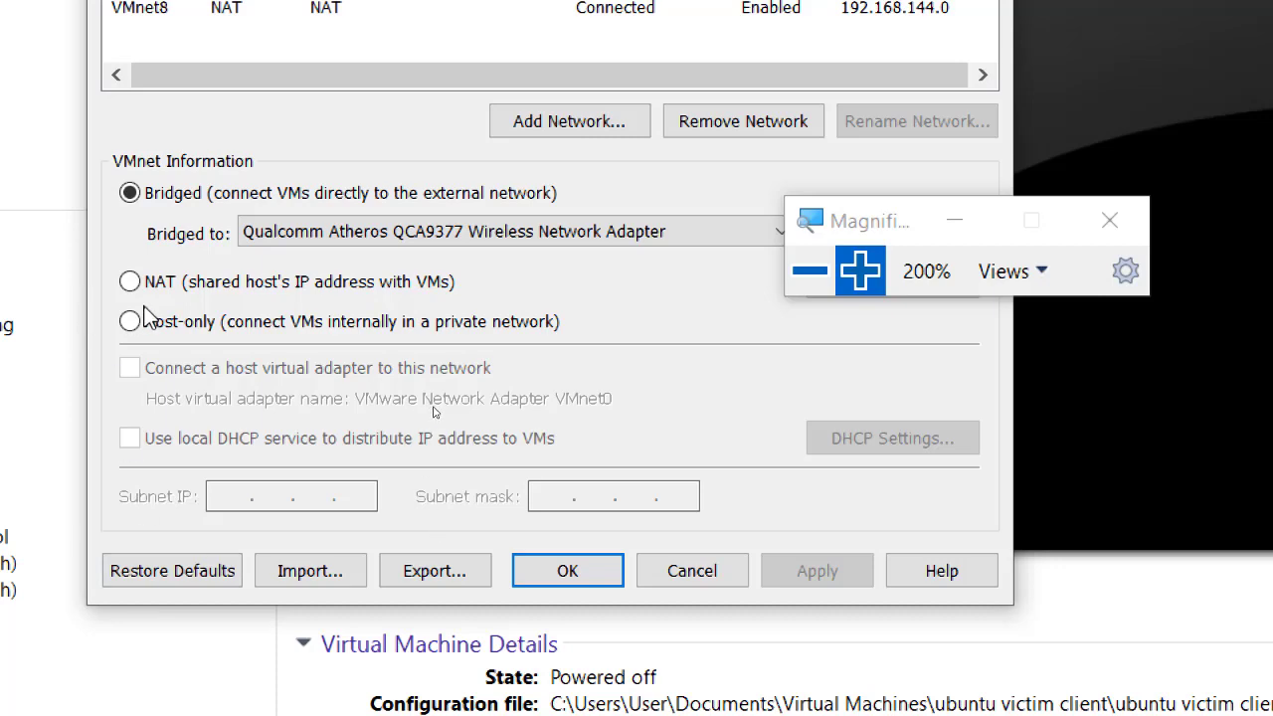
Uncheck local DHCP on host-only VMnet2 (192.168.241.0/24), then apply and close the editor.
left_click(809, 270)
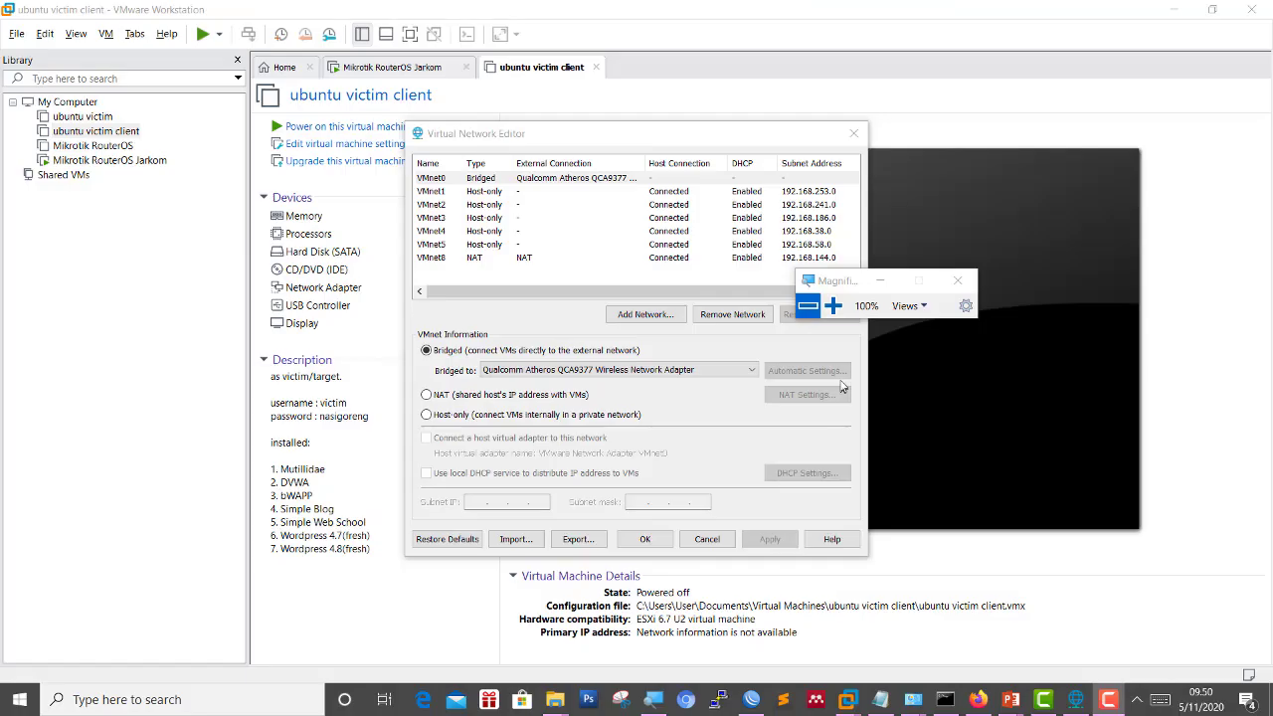
left_click(834, 305)
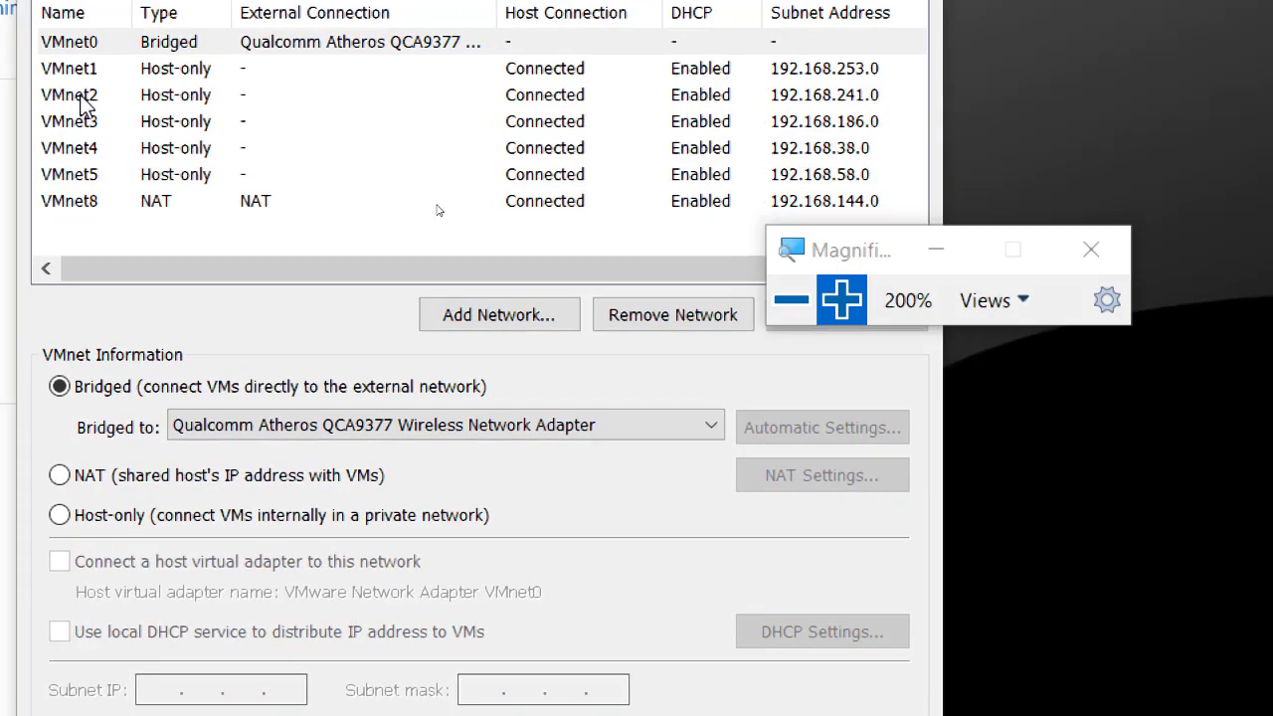
left_click(85, 105)
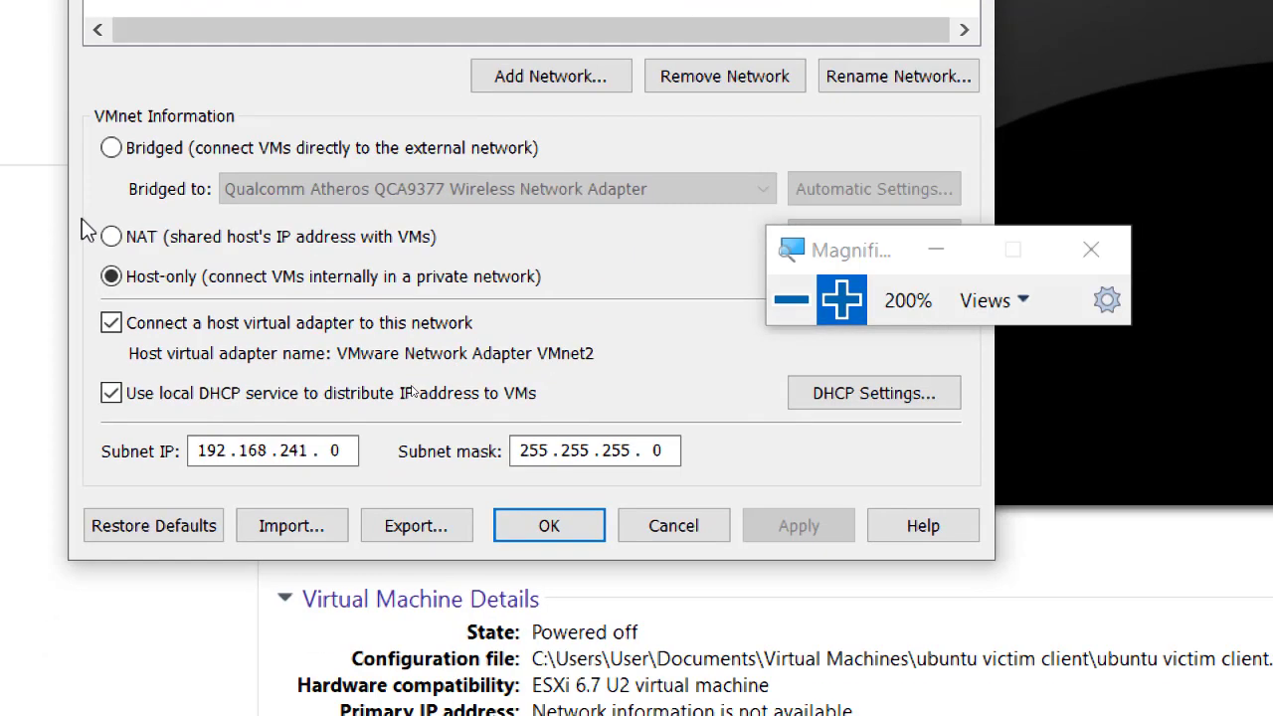
left_click(112, 393)
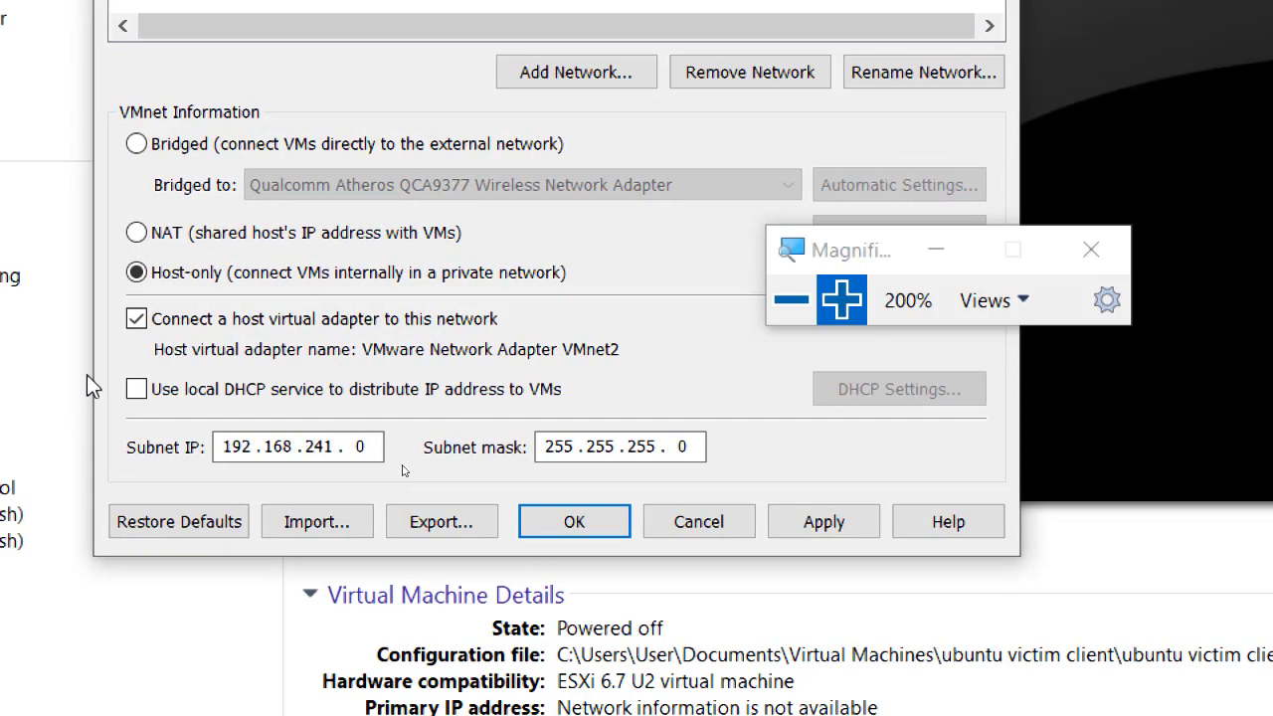
left_click(825, 521)
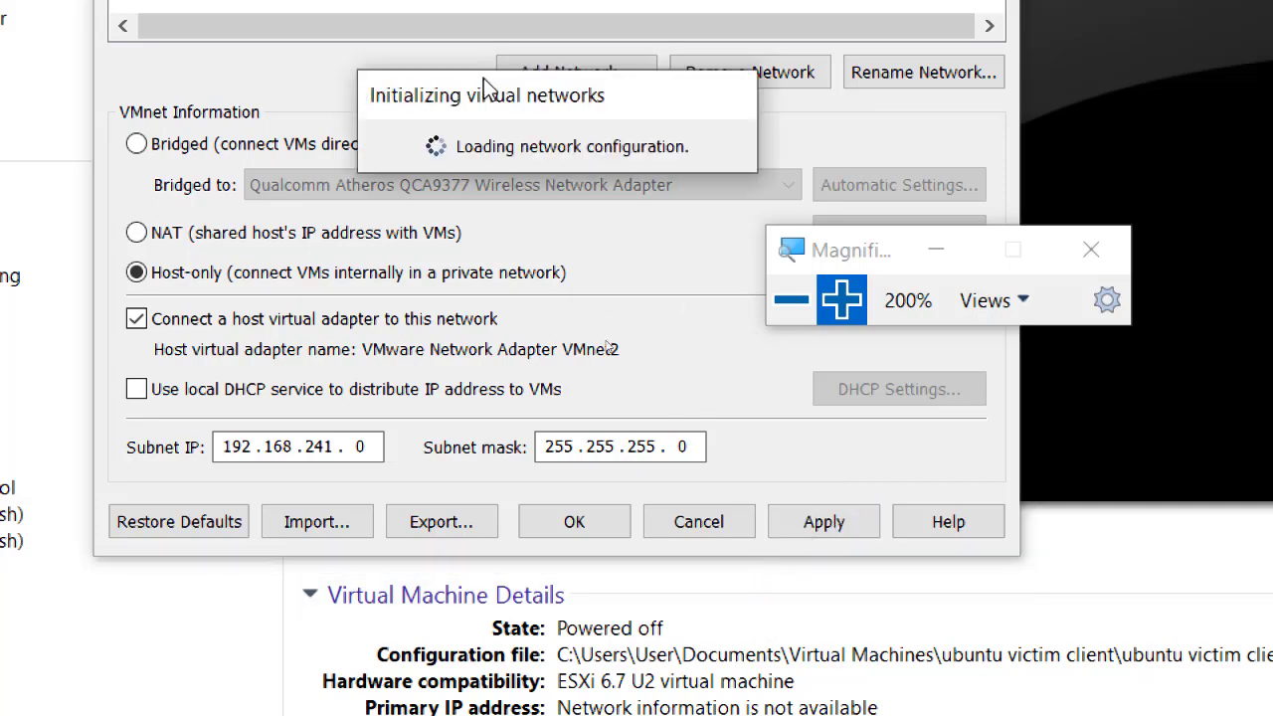
left_click(790, 299)
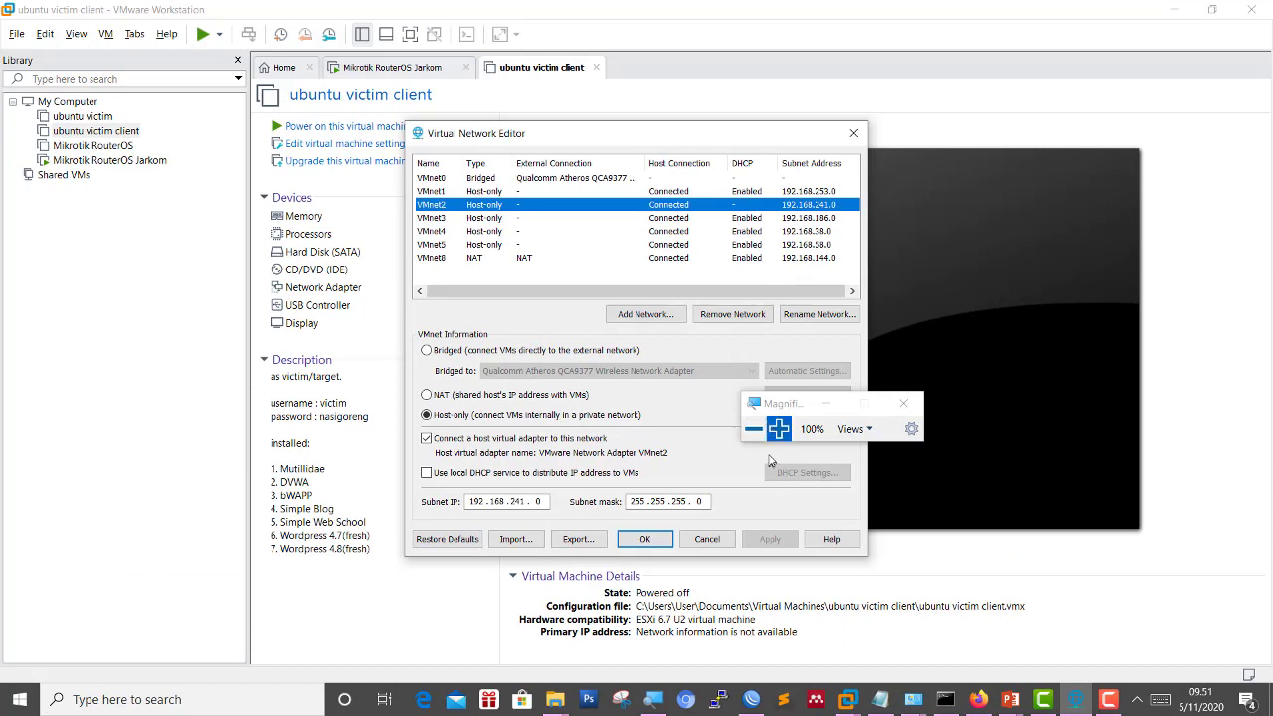
left_click(779, 428)
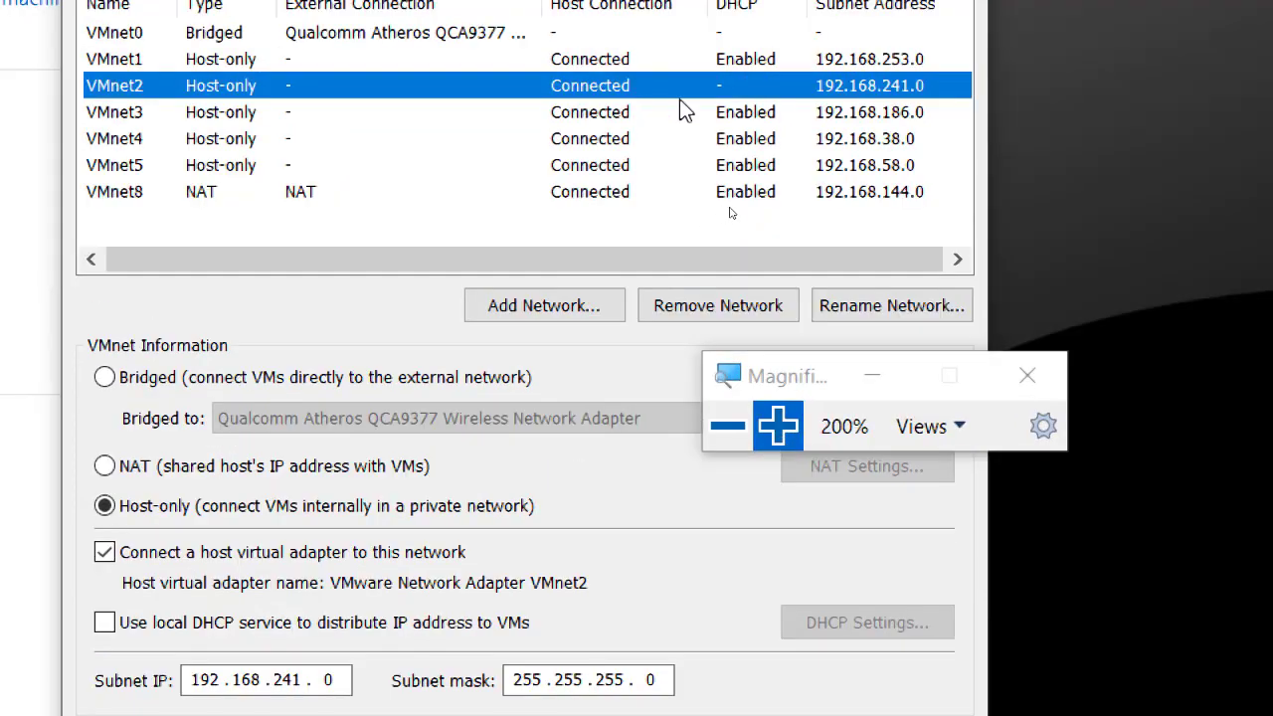
left_click(727, 425)
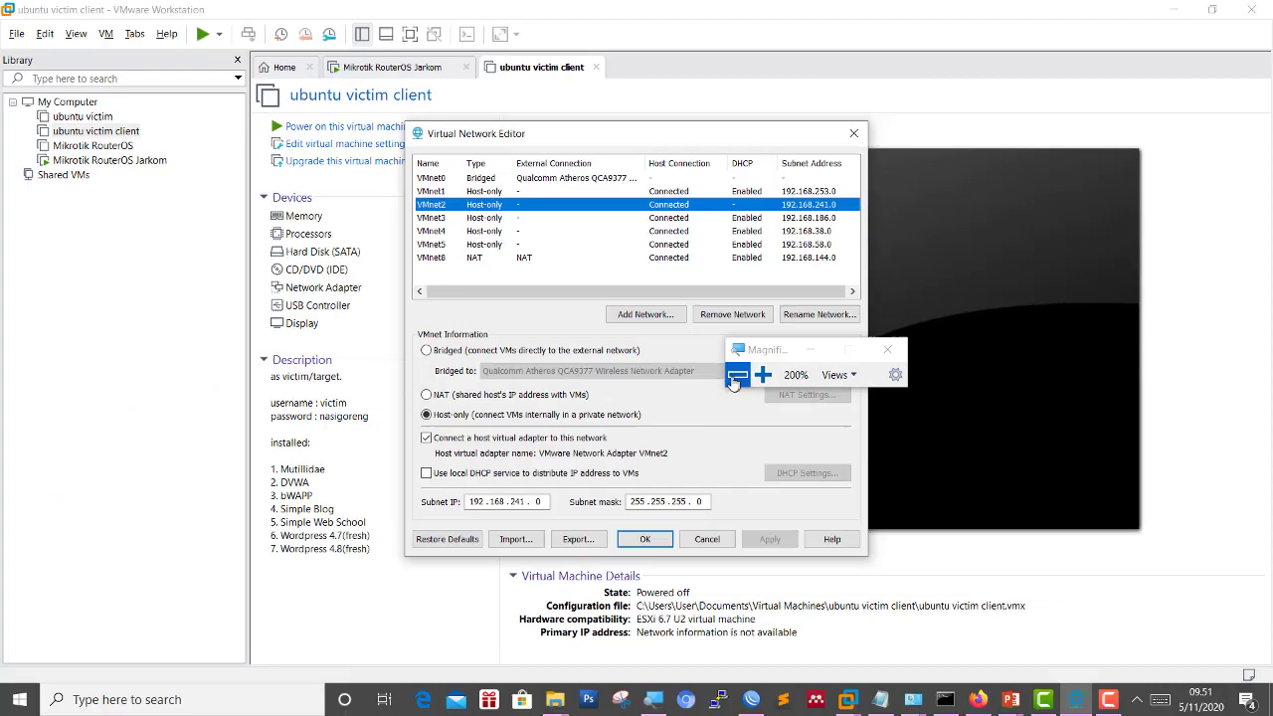
left_click(668, 537)
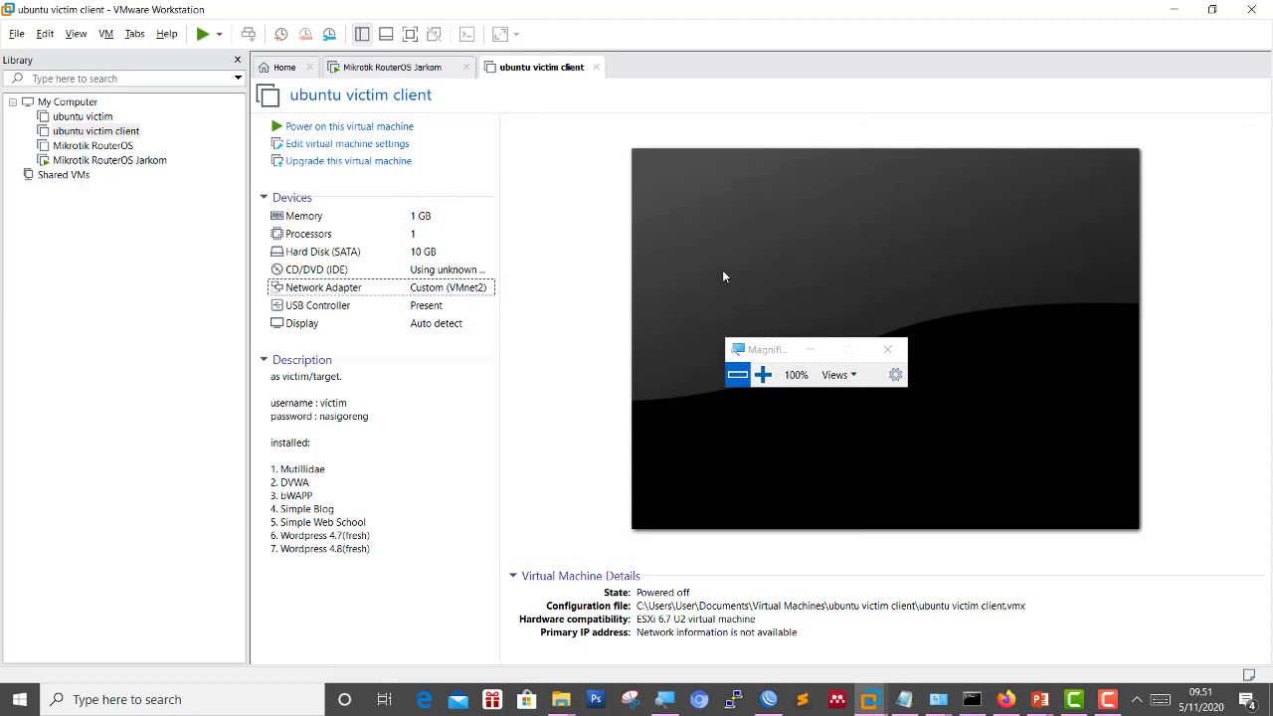
Power on the ubuntu victim client VM, let it boot, and return to the WinBox terminal.
left_click(366, 129)
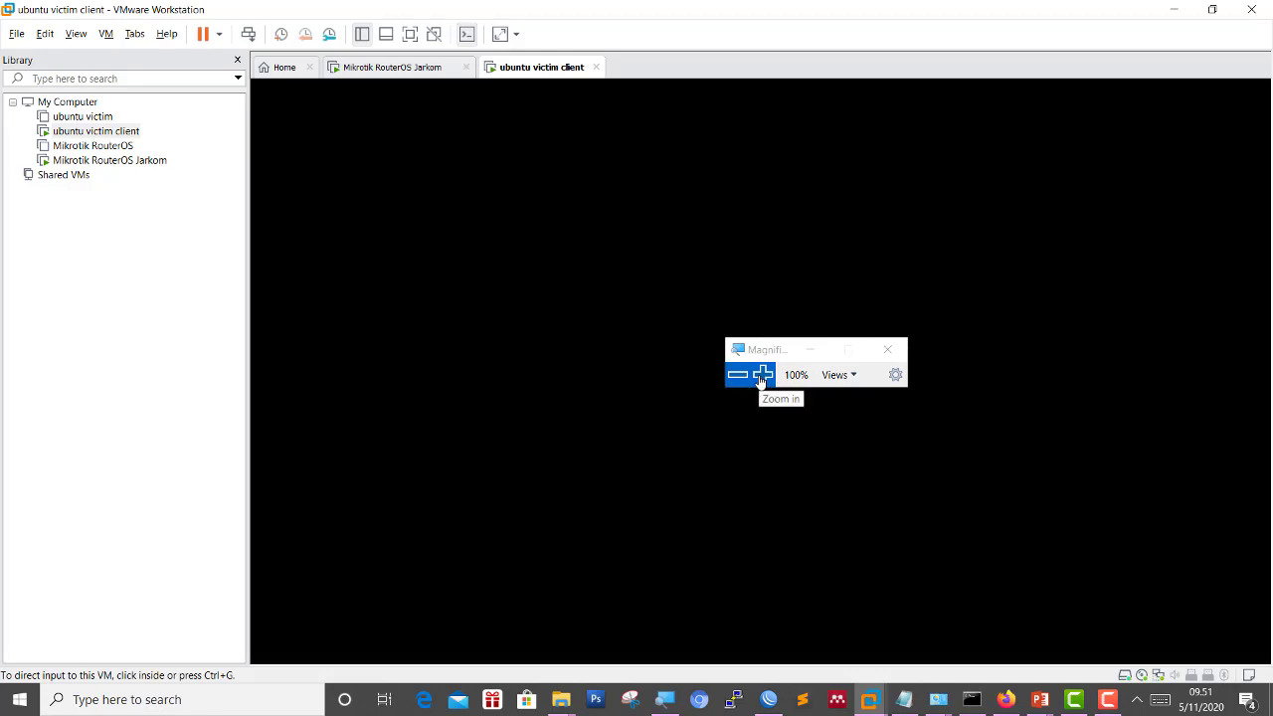
left_click_drag(772, 350, 1003, 38)
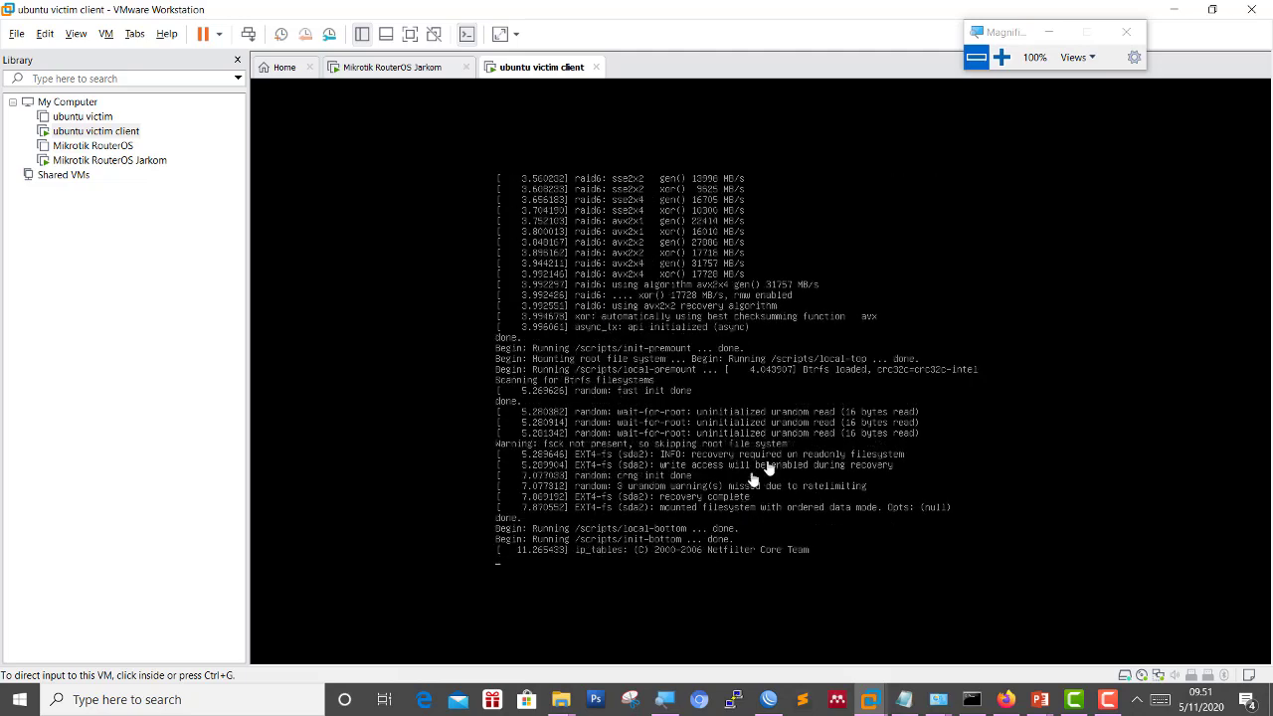
left_click(769, 700)
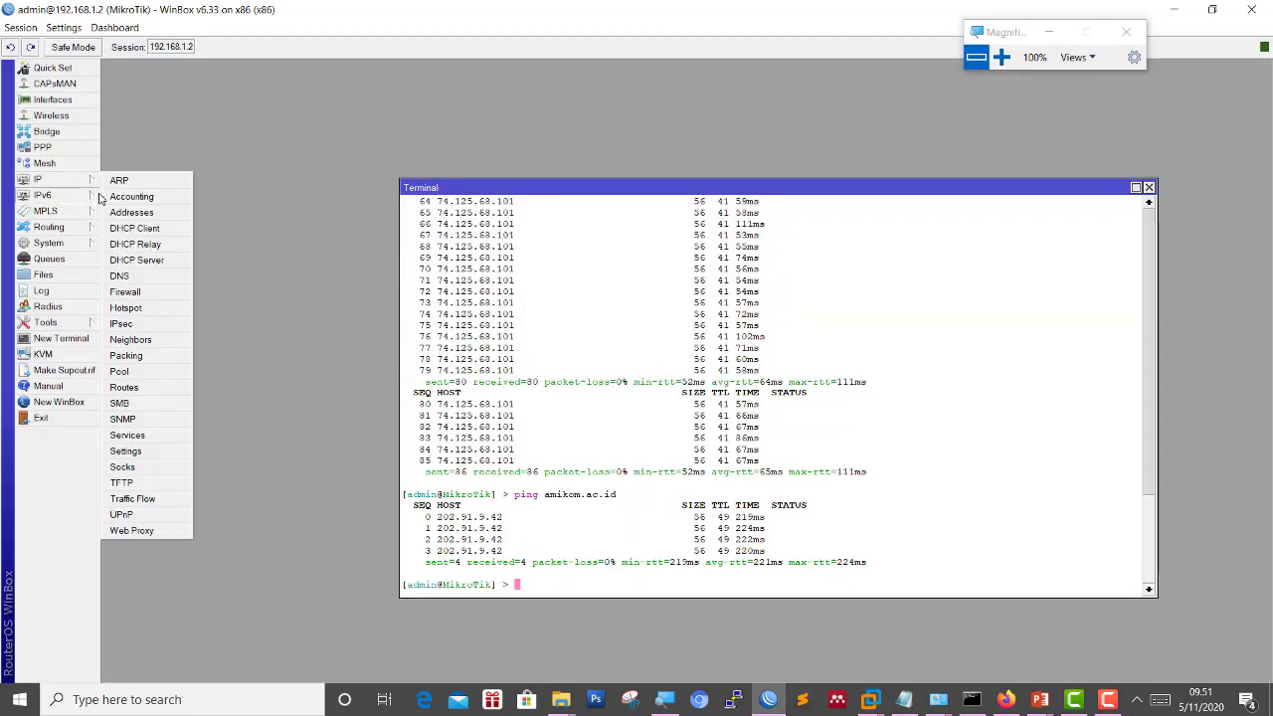
left_click(61, 119)
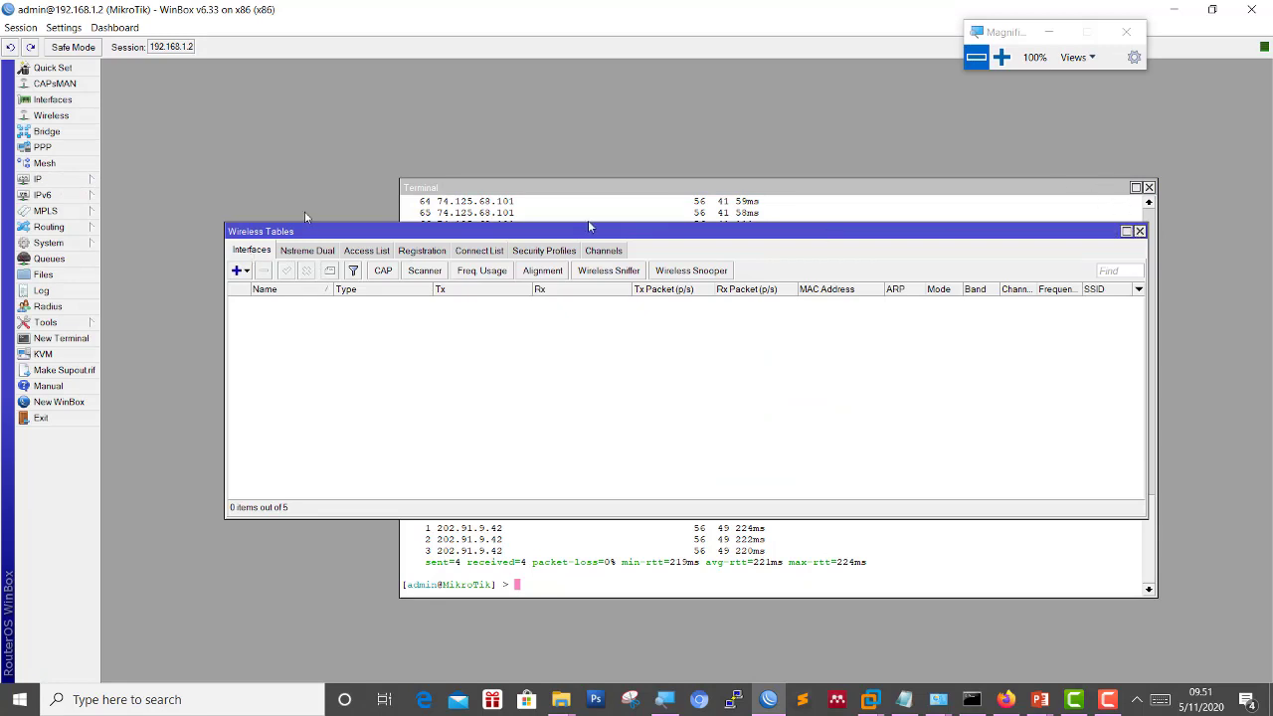
right_click(494, 354)
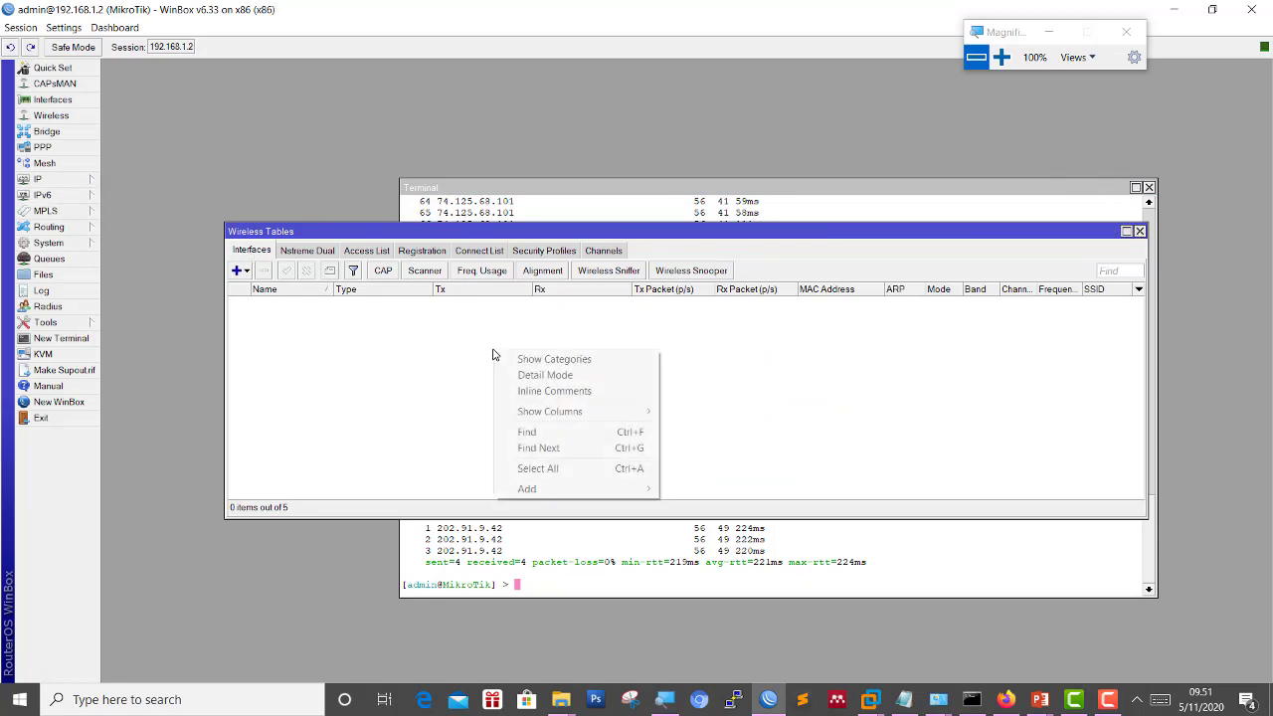
left_click(507, 465)
left_click(1140, 231)
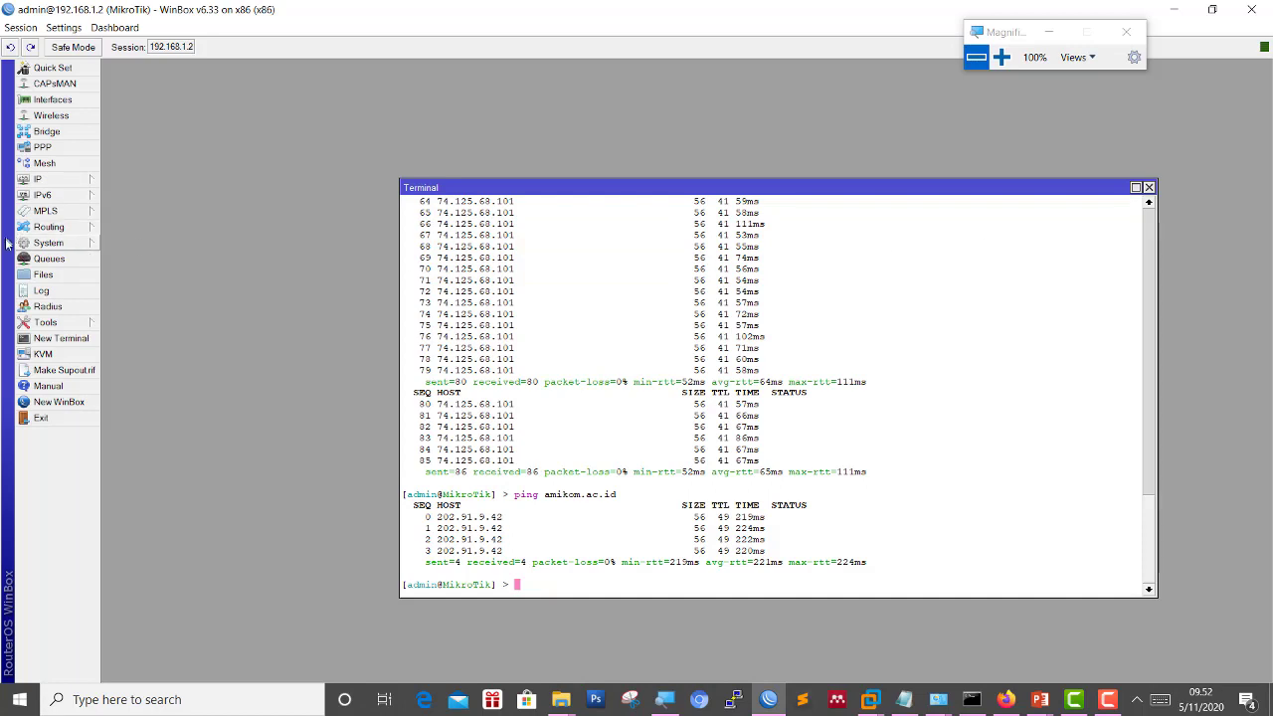
left_click(40, 180)
left_click(140, 222)
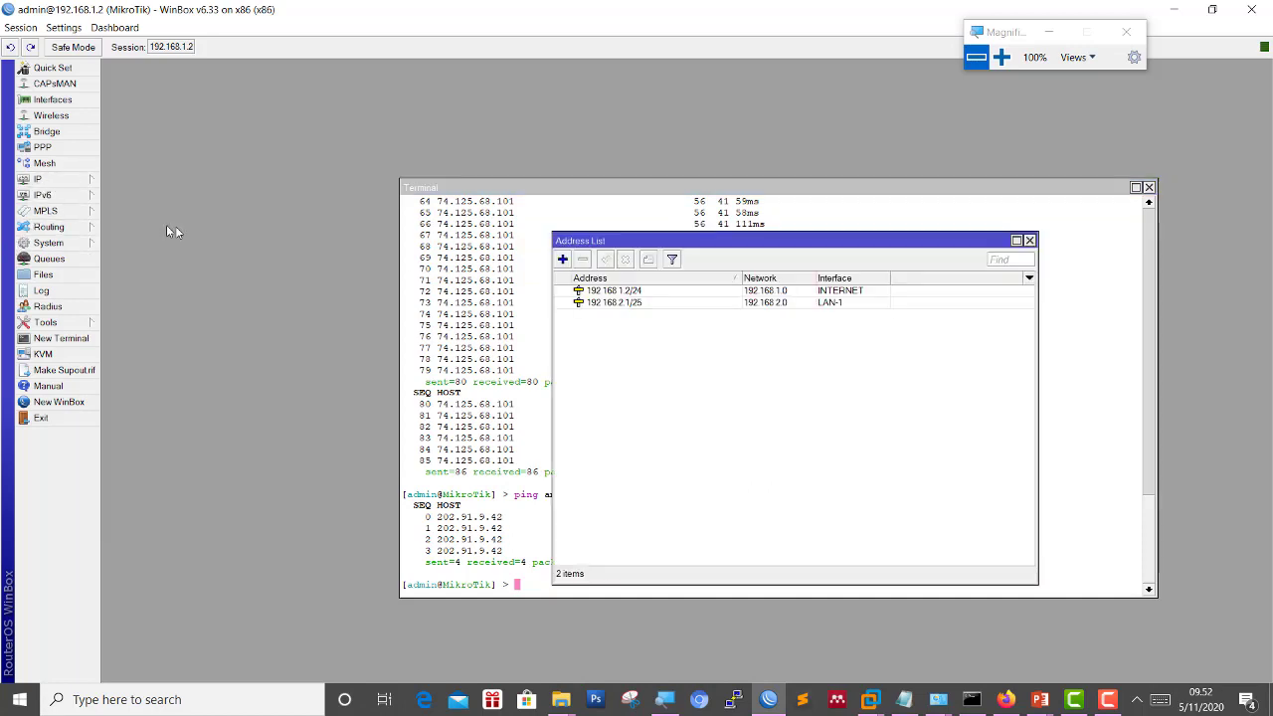
left_click(601, 292)
left_click(623, 316)
left_click(629, 303)
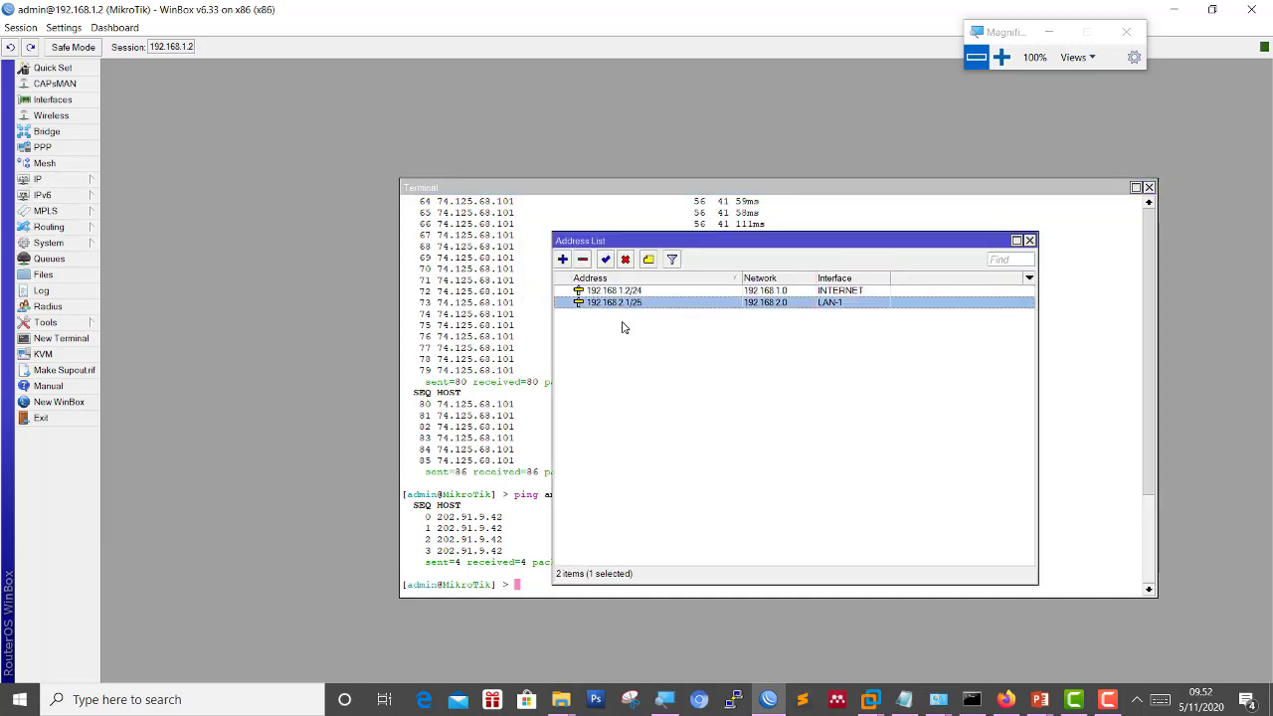
left_click(1001, 57)
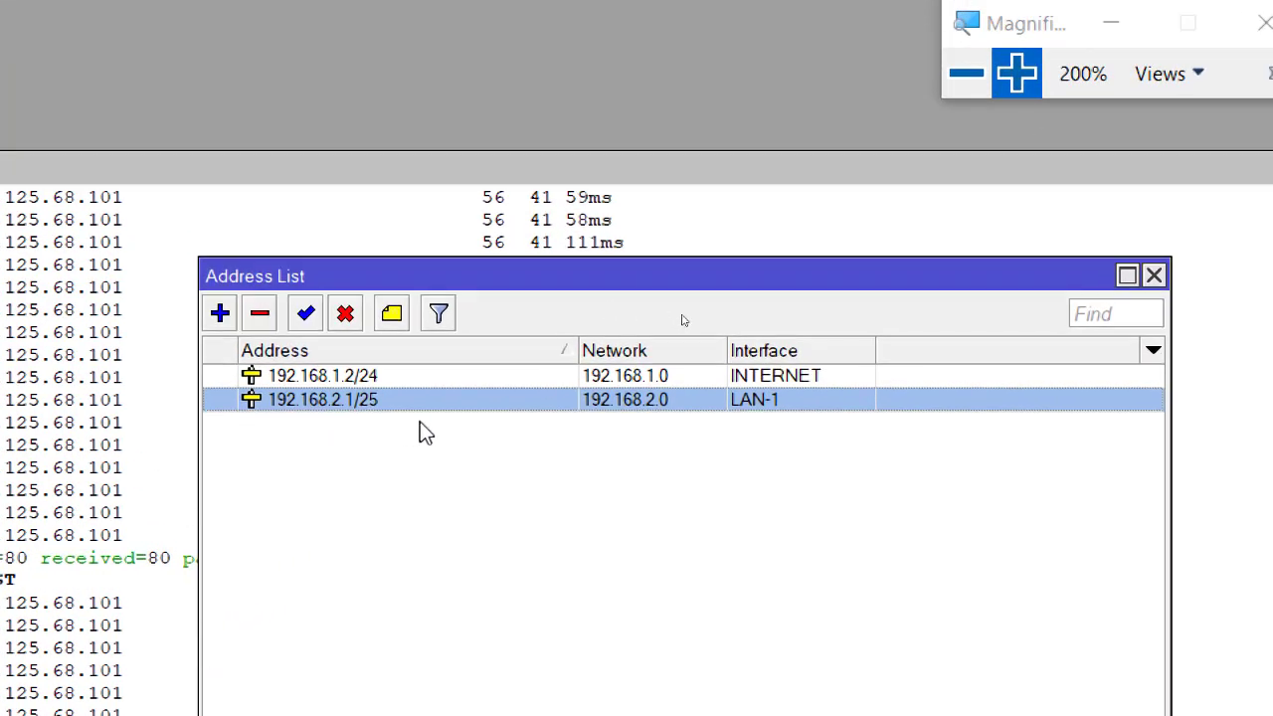
left_click(966, 77)
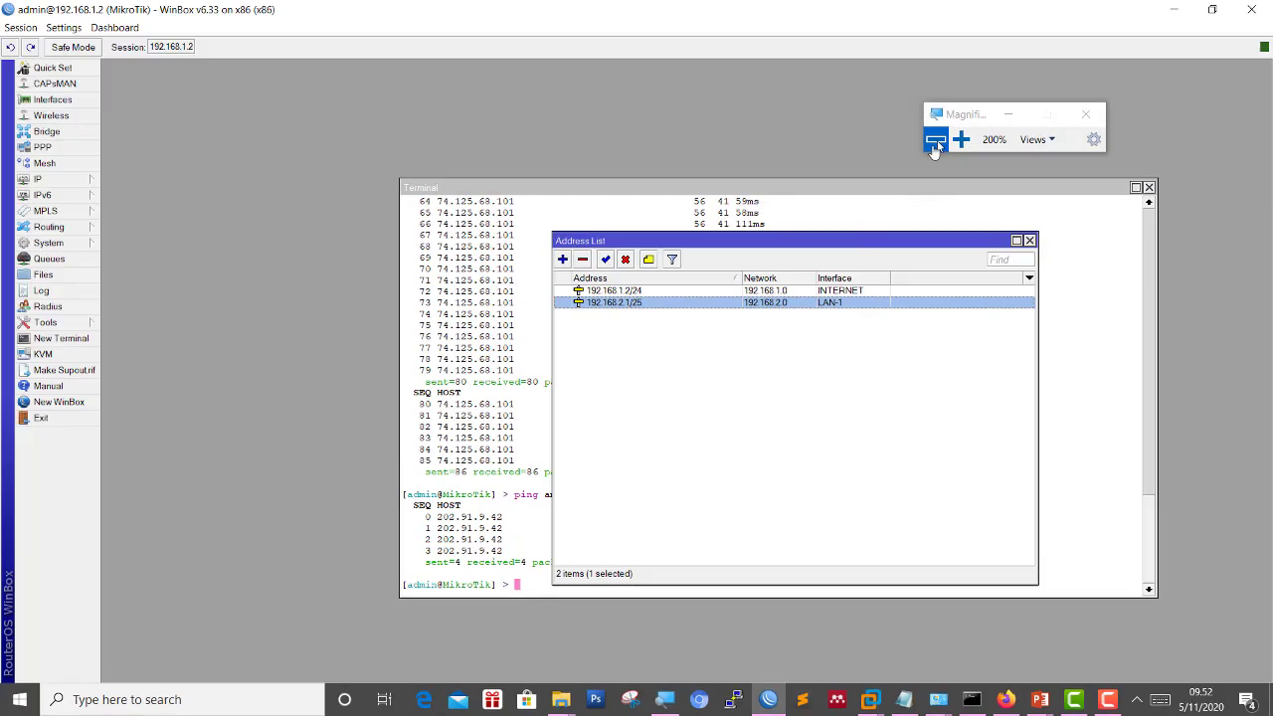
left_click(761, 364)
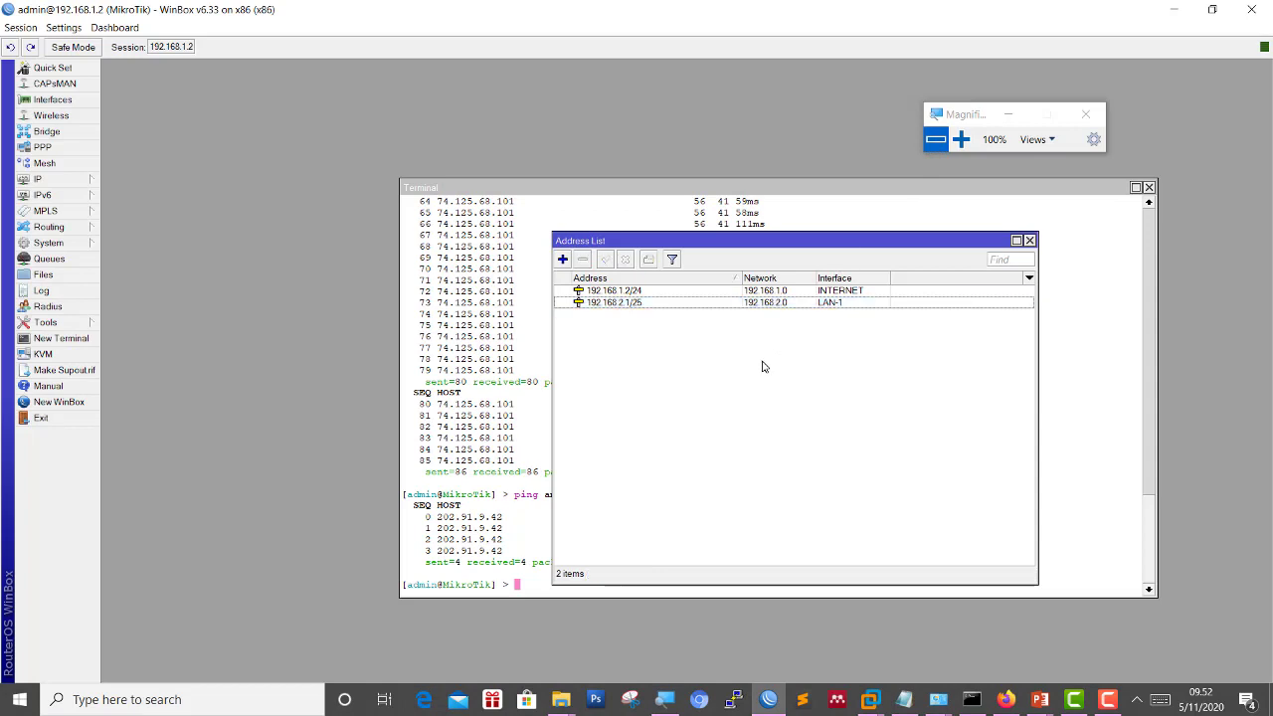
left_click(642, 309)
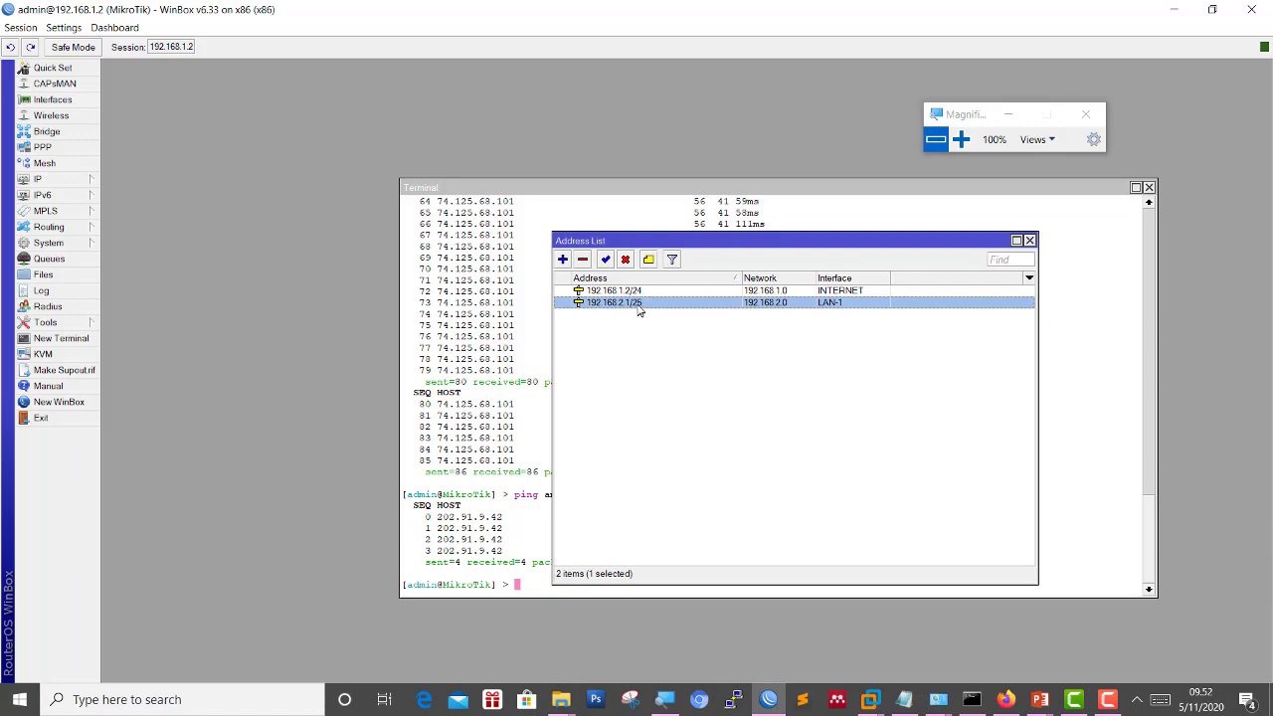
left_click(960, 139)
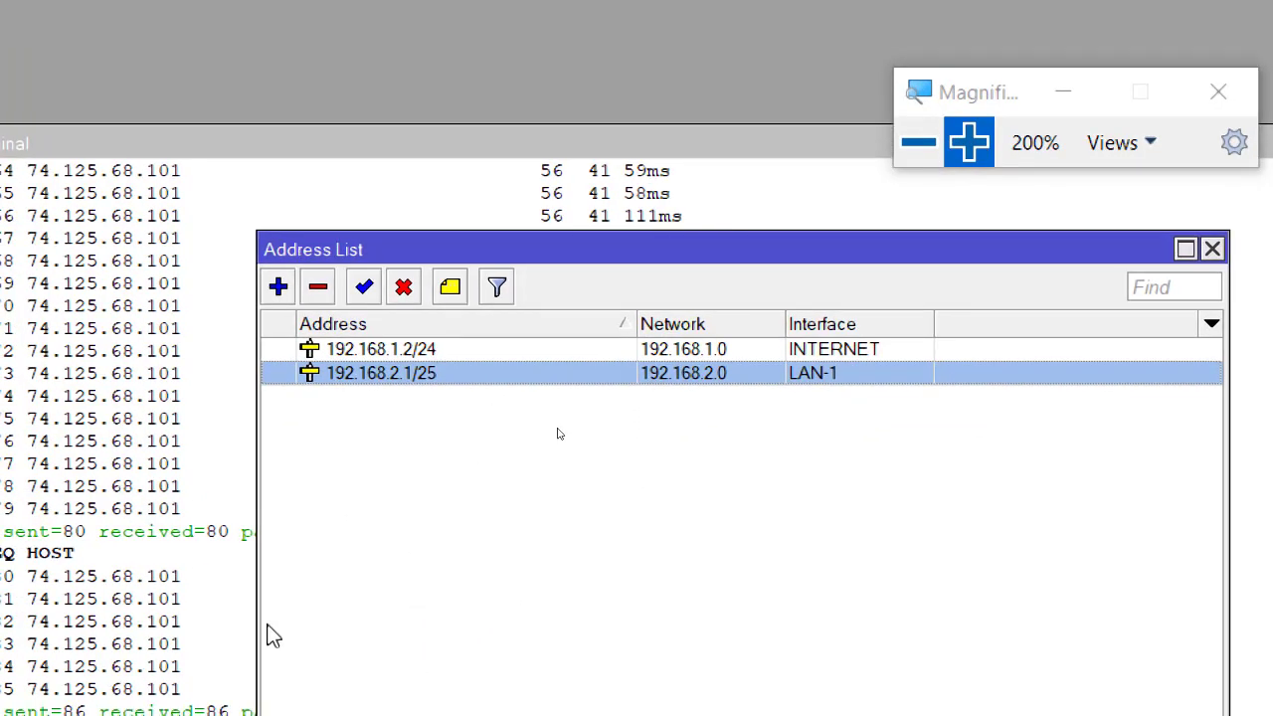
left_click(918, 142)
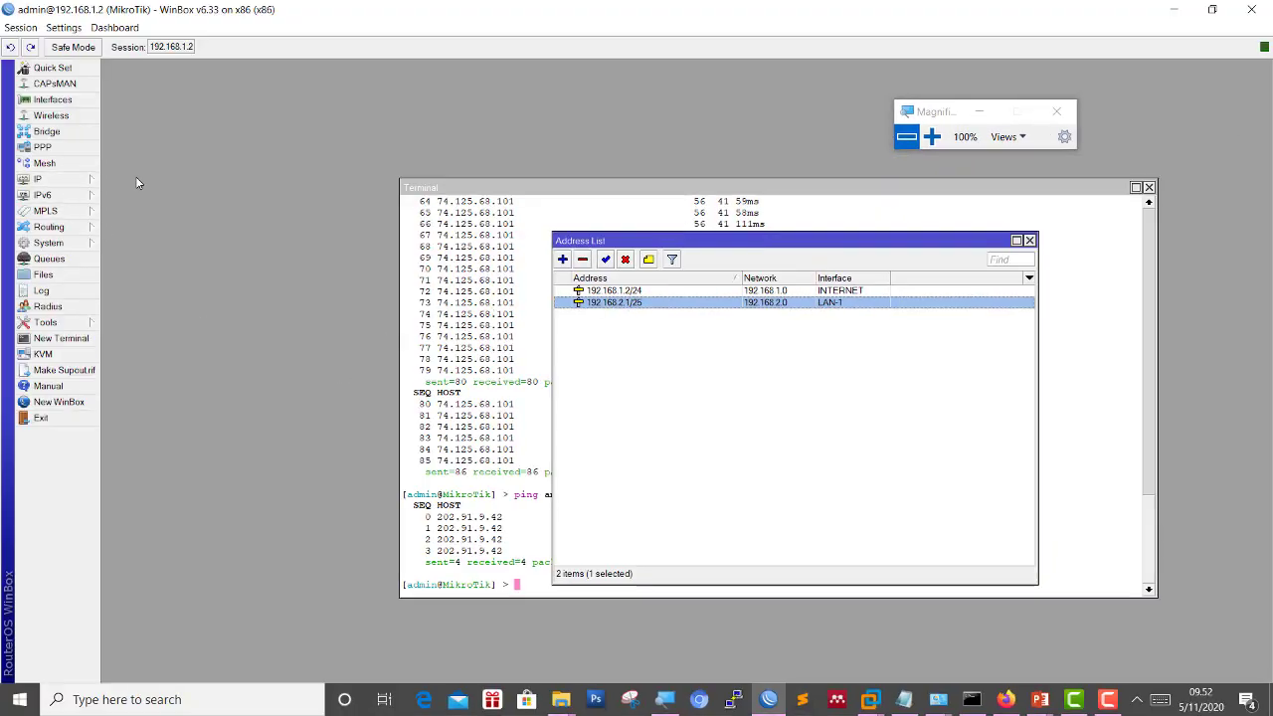
left_click(98, 185)
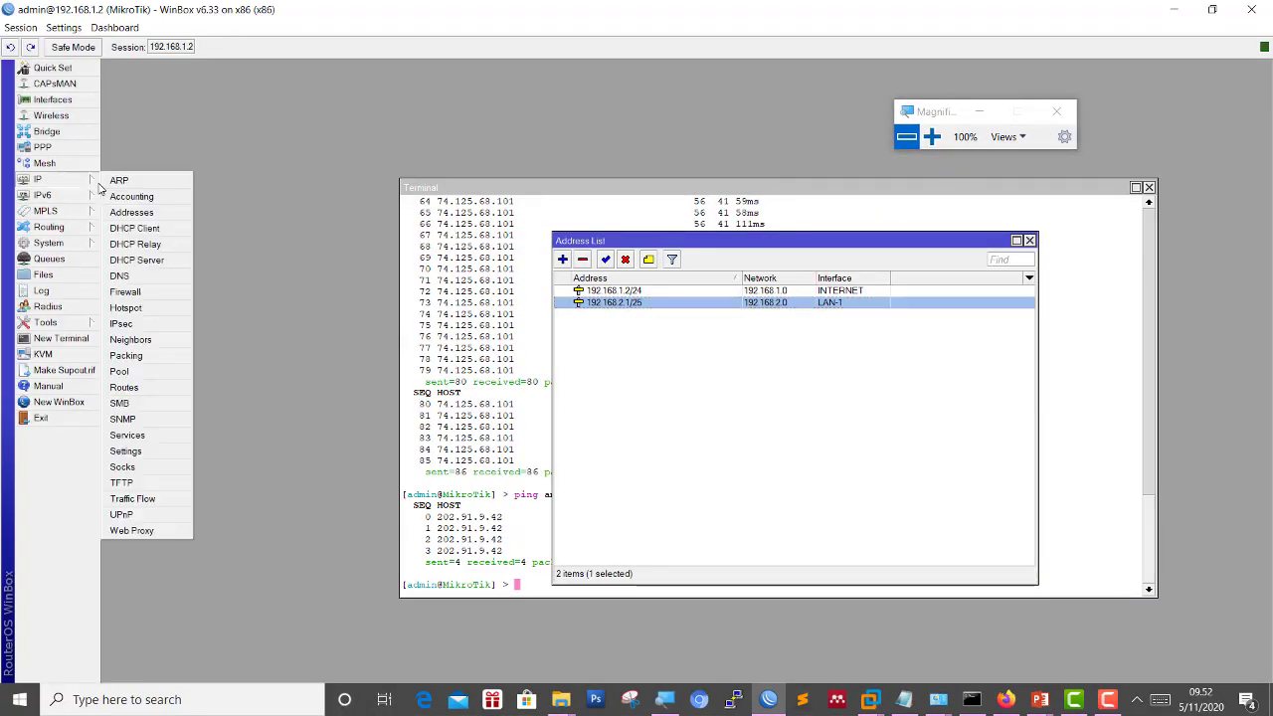
left_click(175, 260)
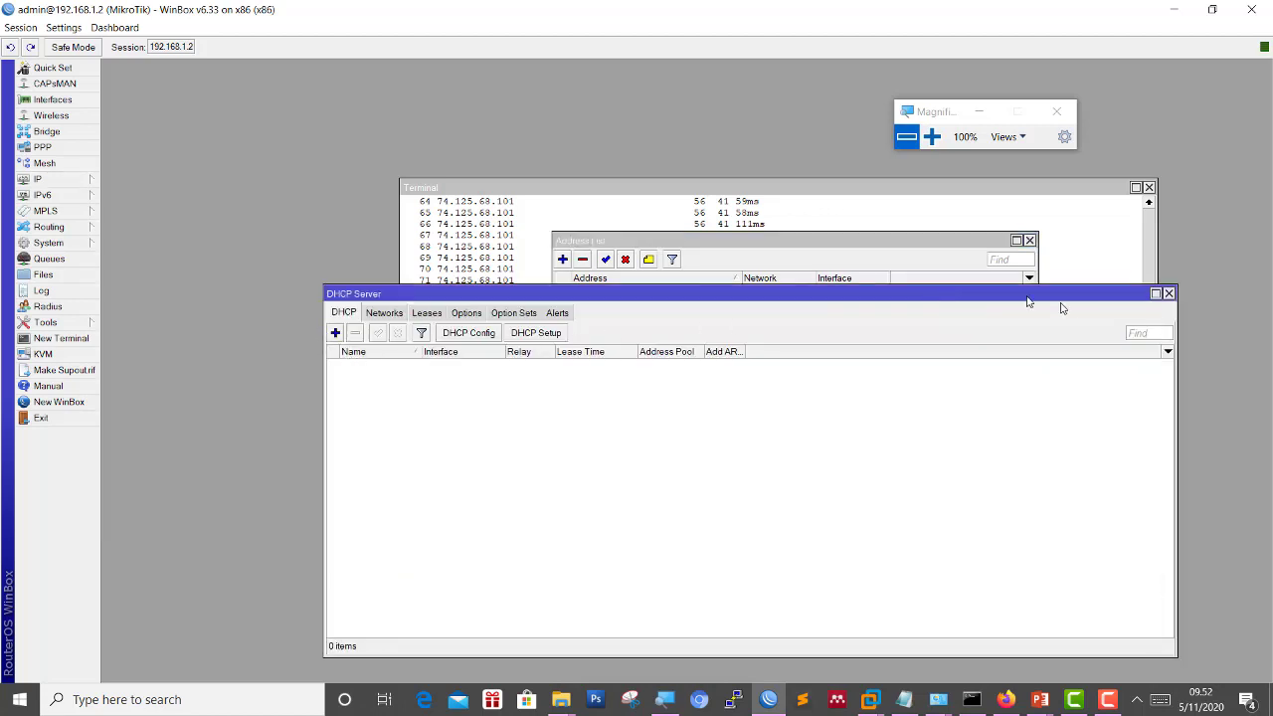
left_click(1169, 294)
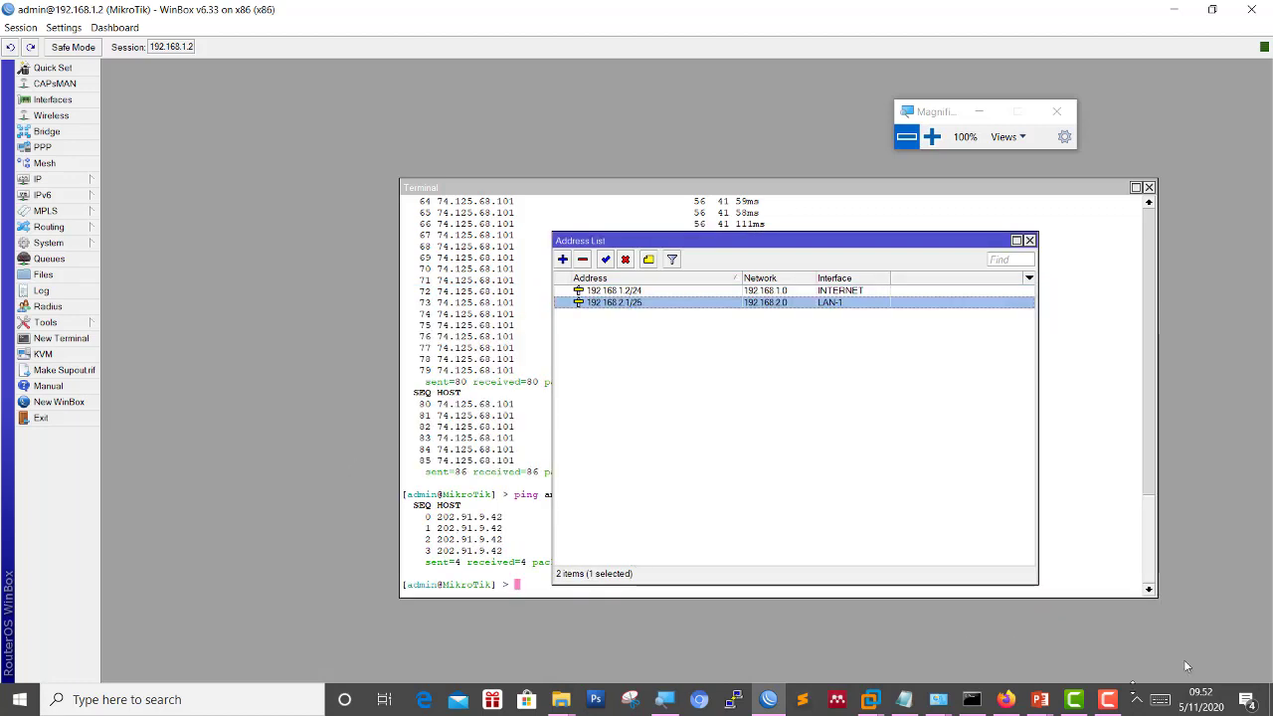
mouse_move(869, 699)
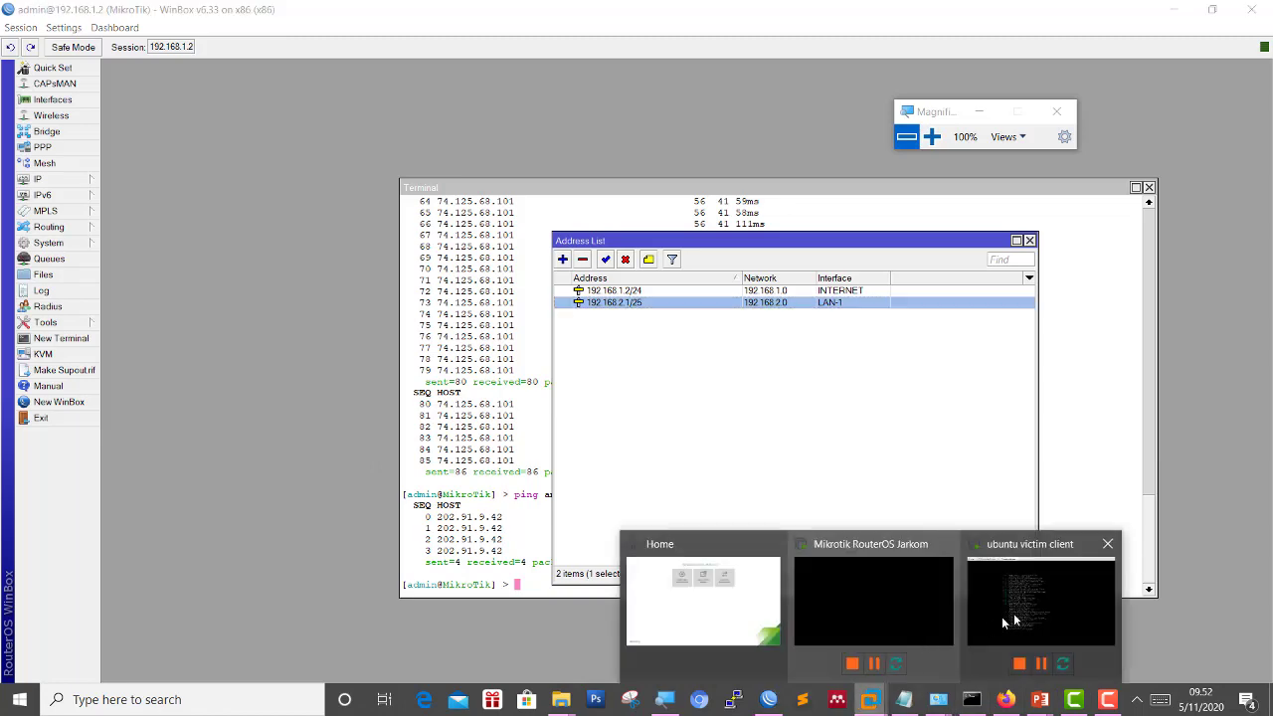
Switch to the ubuntu victim client console after briefly viewing the network diagram slideshow.
left_click(1004, 622)
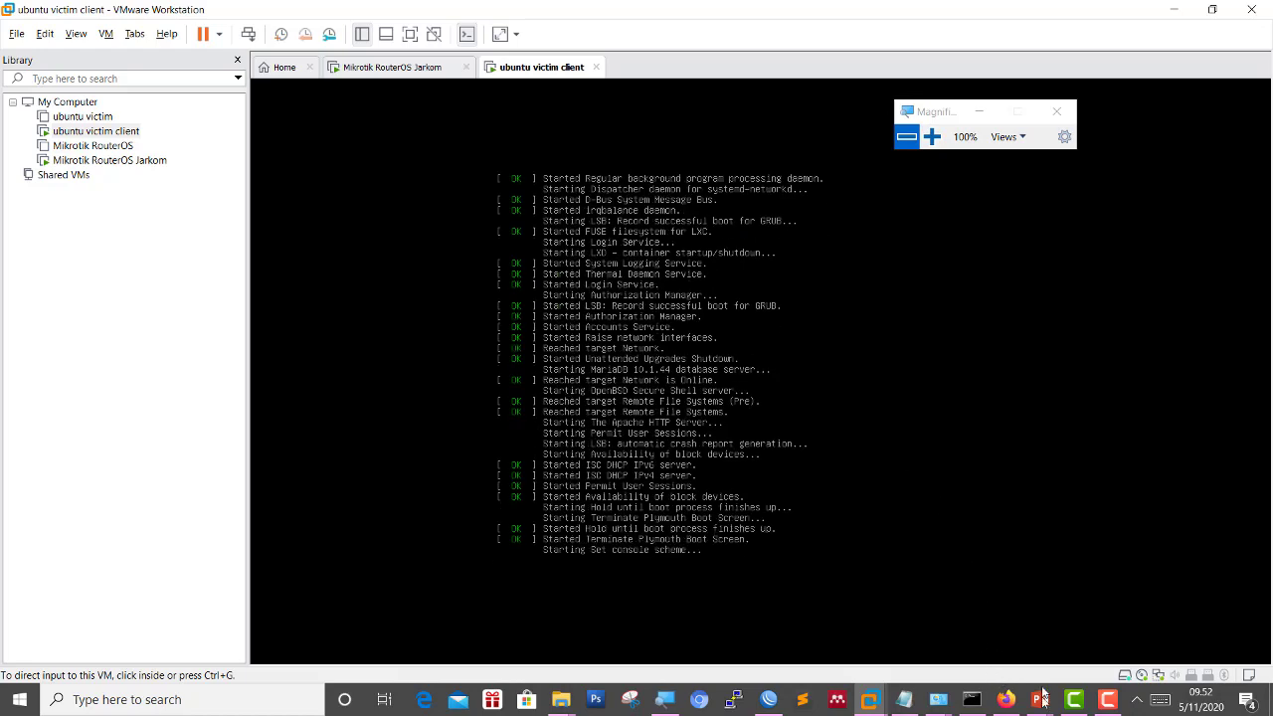
mouse_move(1040, 699)
left_click(1104, 616)
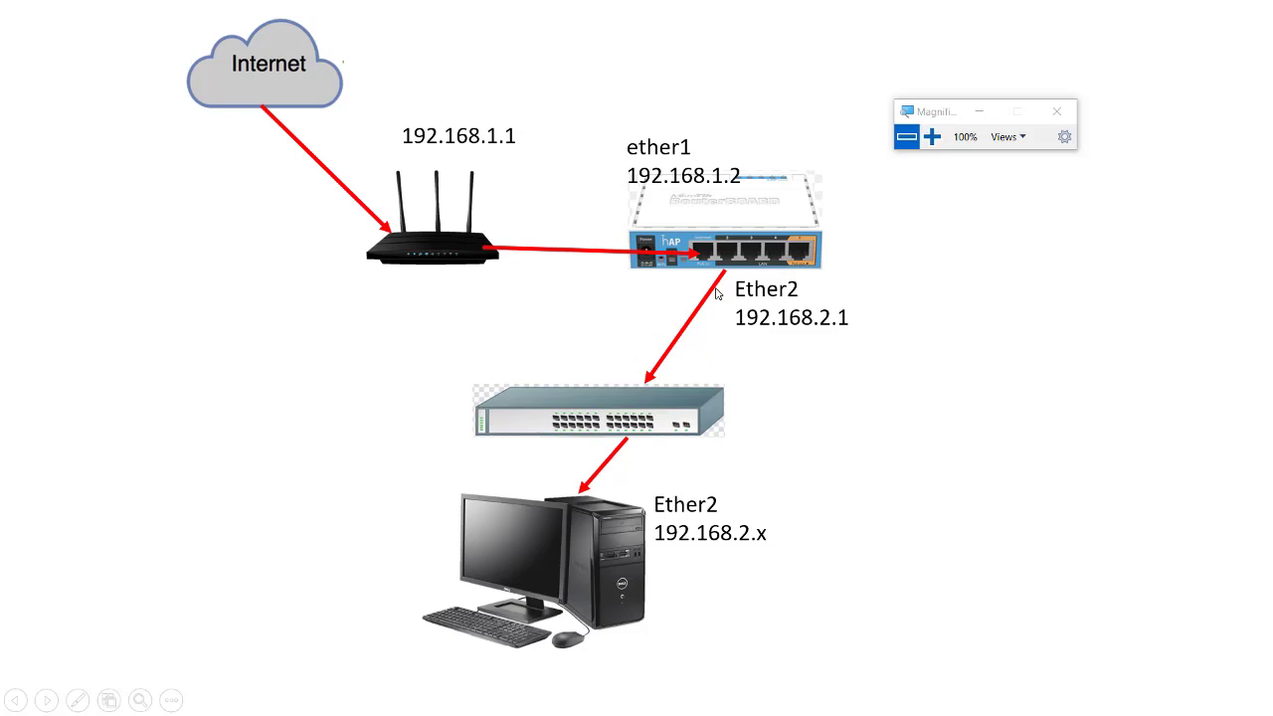
key("alt+Tab")
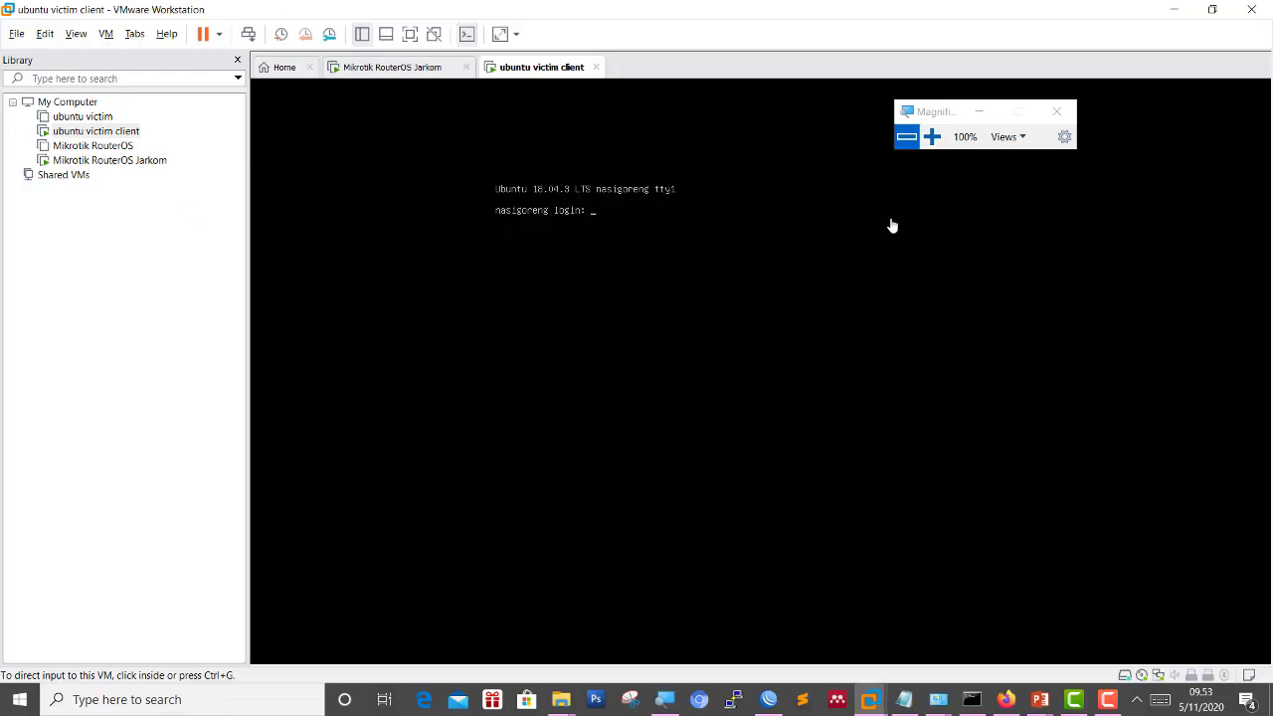
Log in at the Ubuntu client console and magnify the screen to read it.
left_click(651, 276)
key("ctrl+alt")
left_click(814, 157)
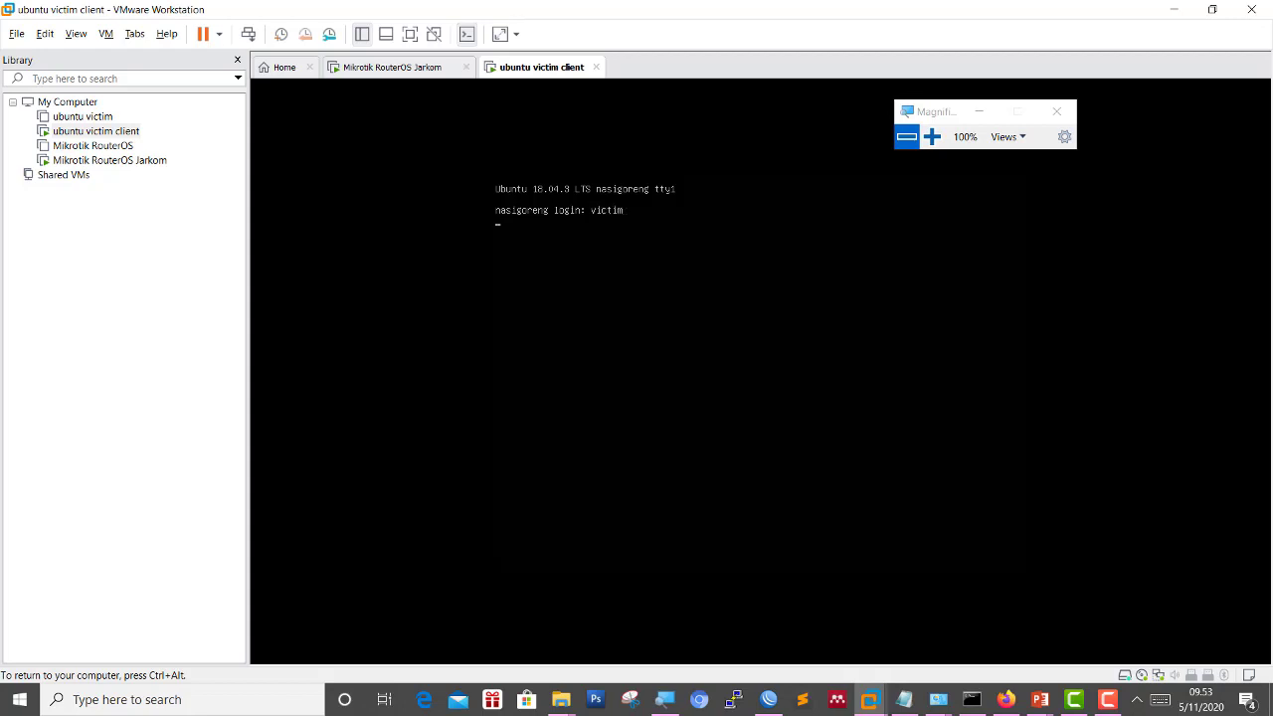
key("Return")
key("Return")
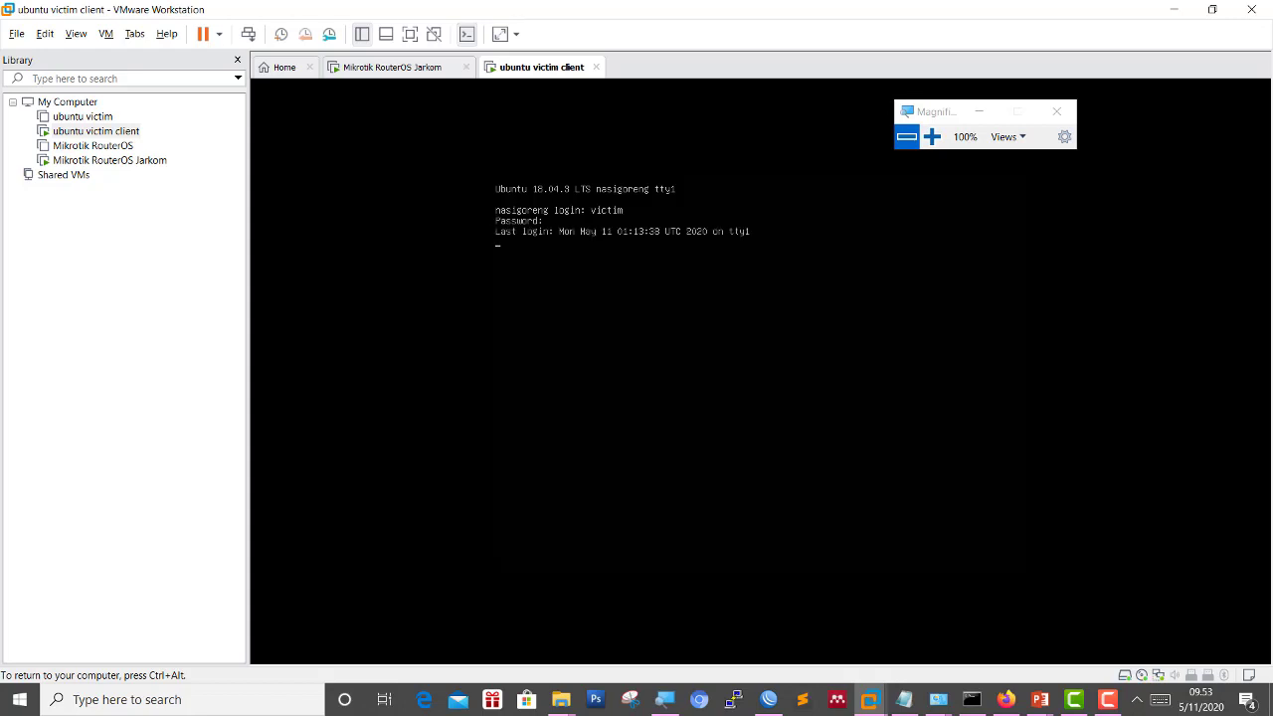
key("ctrl+alt")
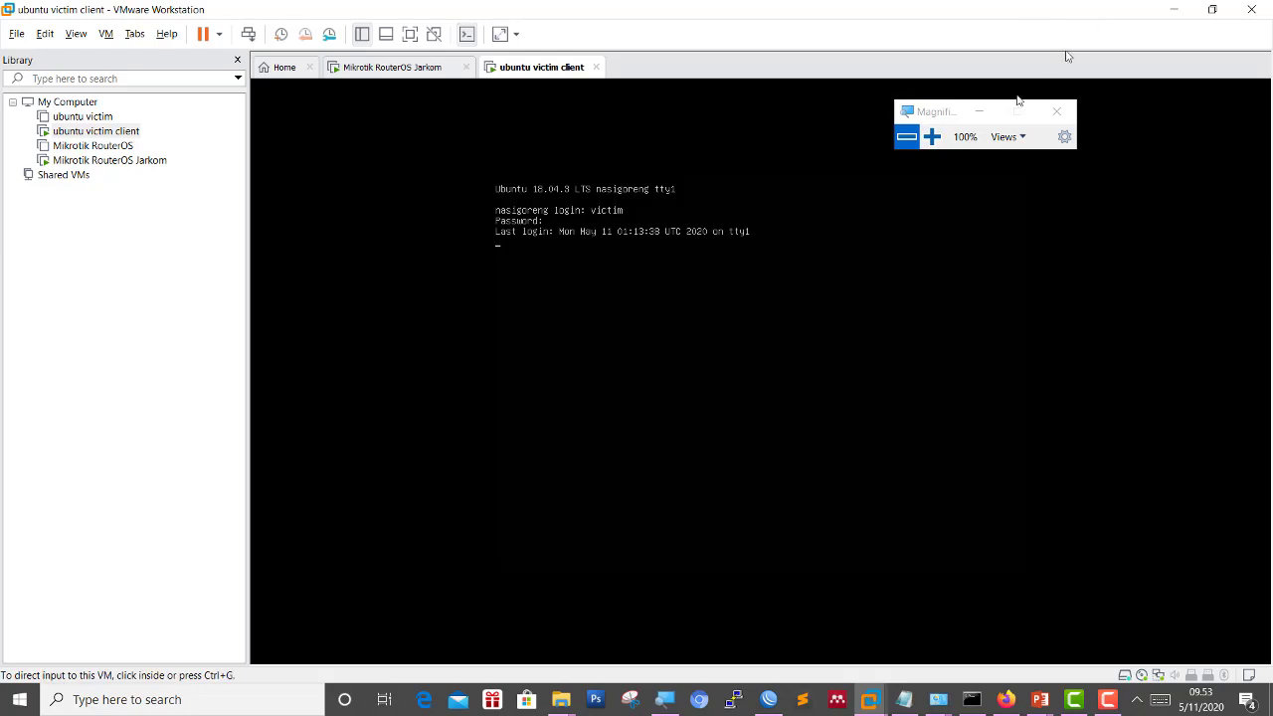
left_click(931, 136)
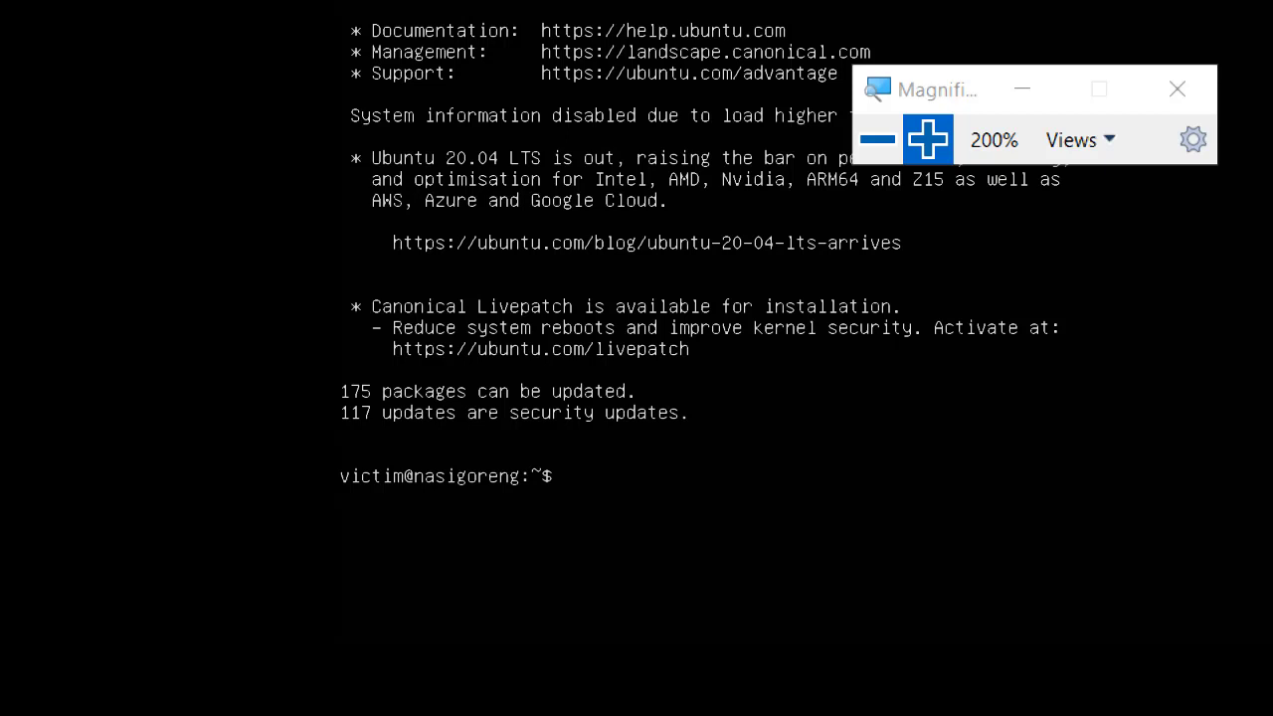
Open /etc/netplan/50-cloud-init.yaml in nano with sudo, entering the sudo password.
type("s")
key("BackSpace")
type("sudo nano /etc/m")
key("BackSpace")
type("netp")
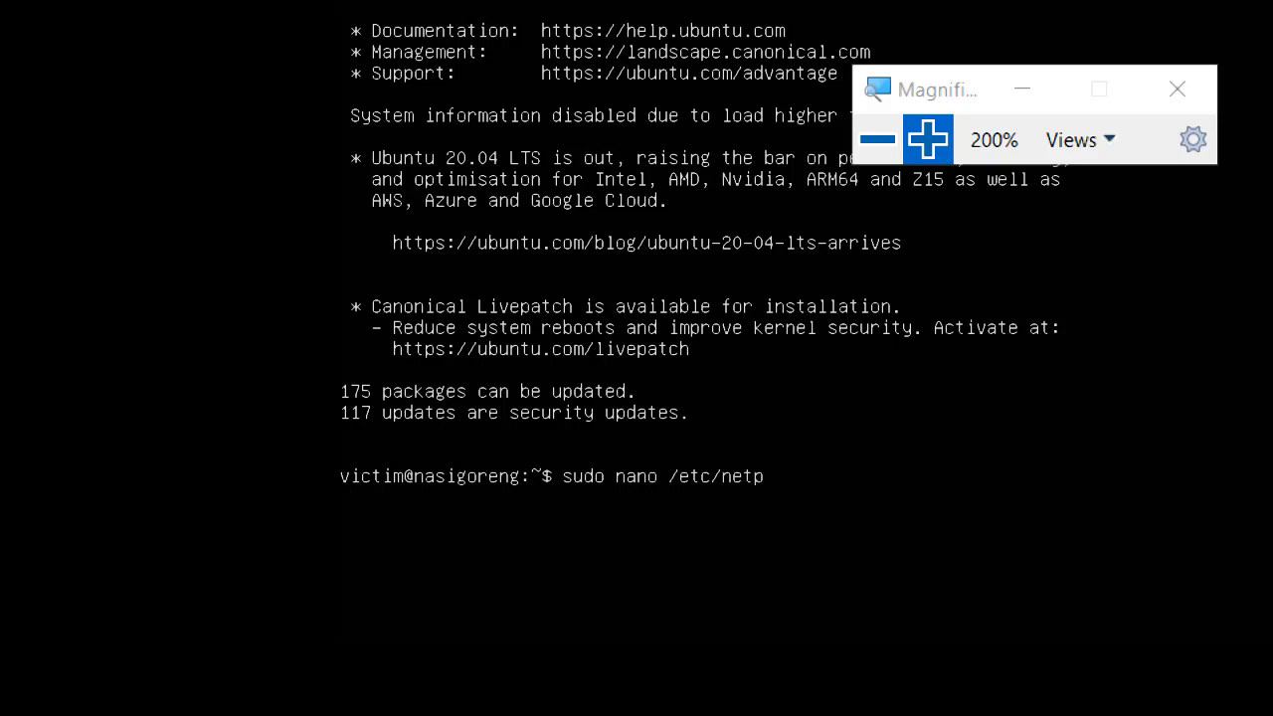
type("lan")
key("Tab")
key("Tab")
key("Return")
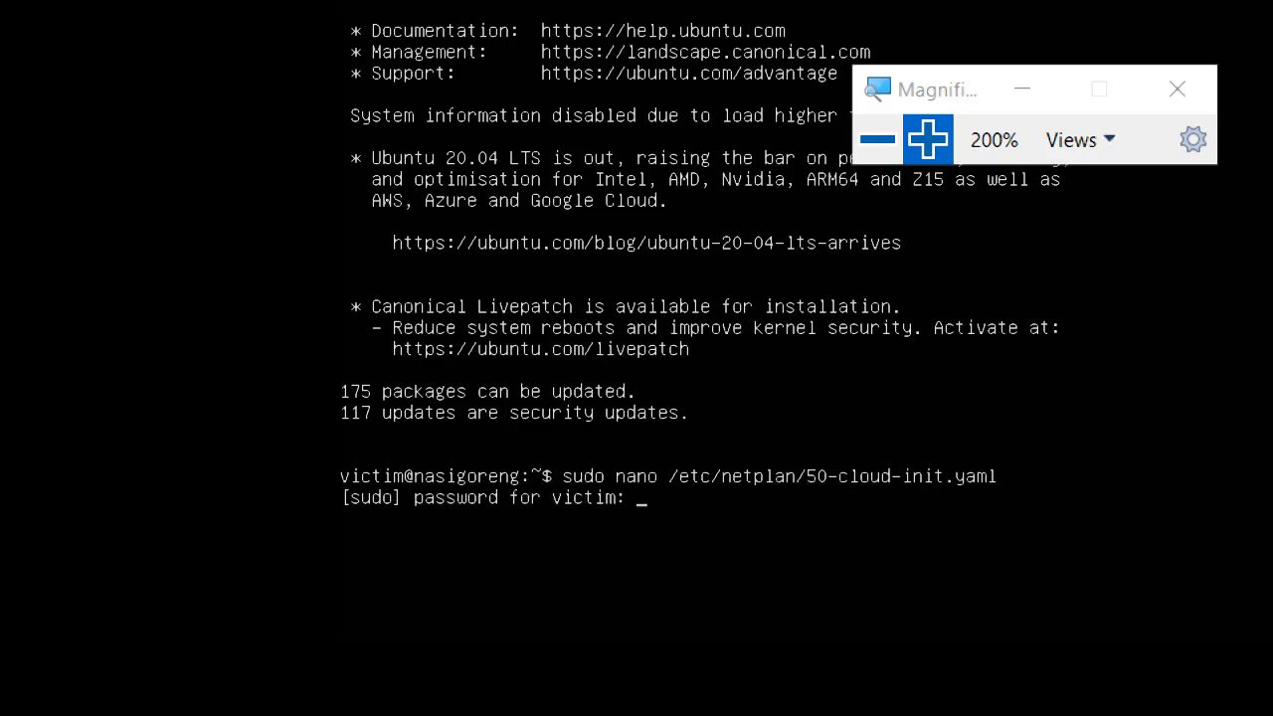
key("Return")
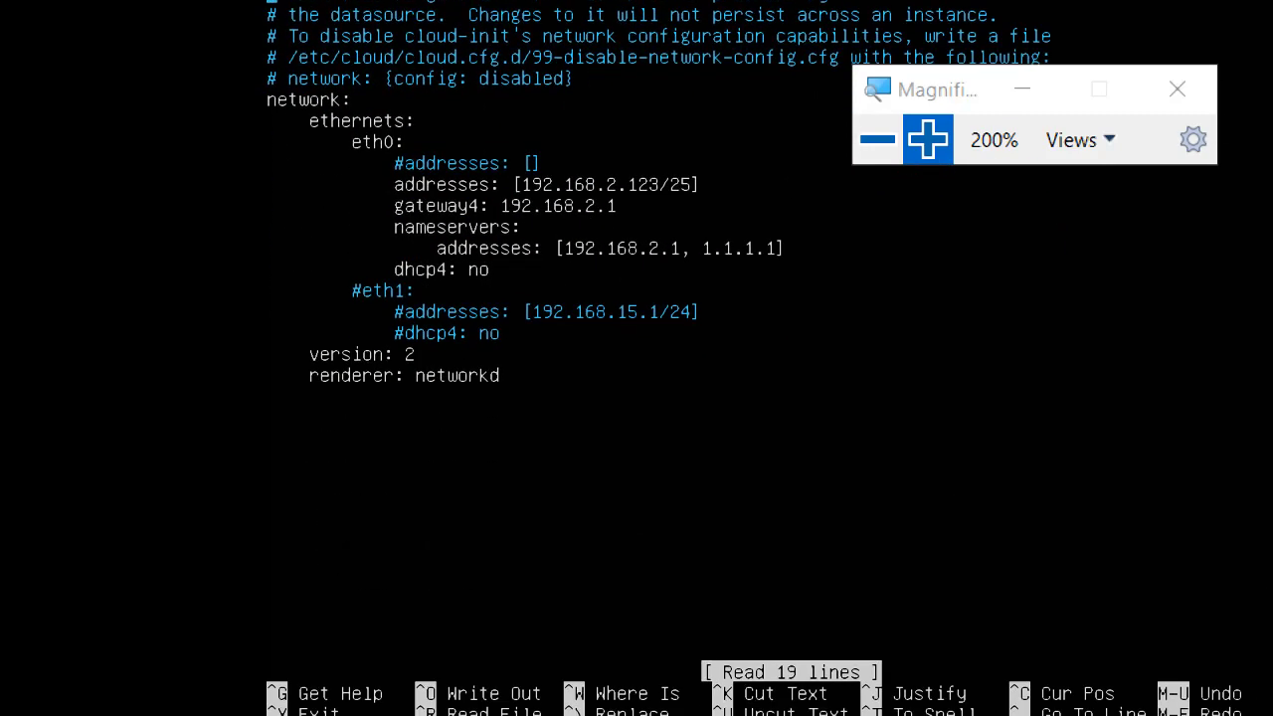
Change eth0's address in the netplan file from 192.168.2.123/25 to 192.168.2.2/25.
key("Down")
key("Down")
key("Down")
key("Down")
key("Down")
key("Down")
key("Down")
key("Right")
key("Right")
key("Right")
key("Right")
key("Right")
key("Right")
key("Right")
key("Right")
key("Right")
key("Right")
key("Right")
key("Right")
key("Right")
key("Right")
key("Right")
key("Right")
key("Right")
key("Right")
key("Right")
key("Right")
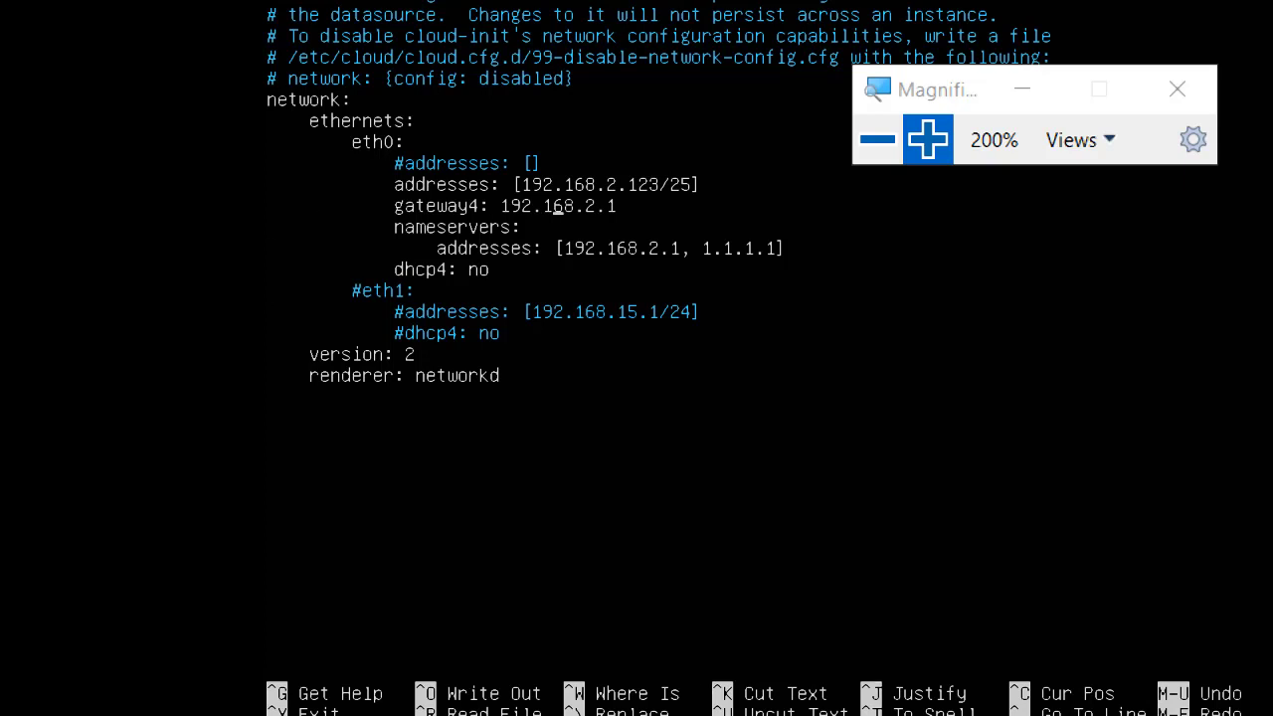
key("Right")
key("Right")
key("Right")
key("BackSpace")
key("BackSpace")
key("BackSpace")
type("2")
key("Right")
key("Right")
key("Right")
key("Right")
key("Right")
key("Right")
key("Down")
Save the netplan file and exit nano to the shell.
key("ctrl+o")
key("Return")
key("ctrl+x")
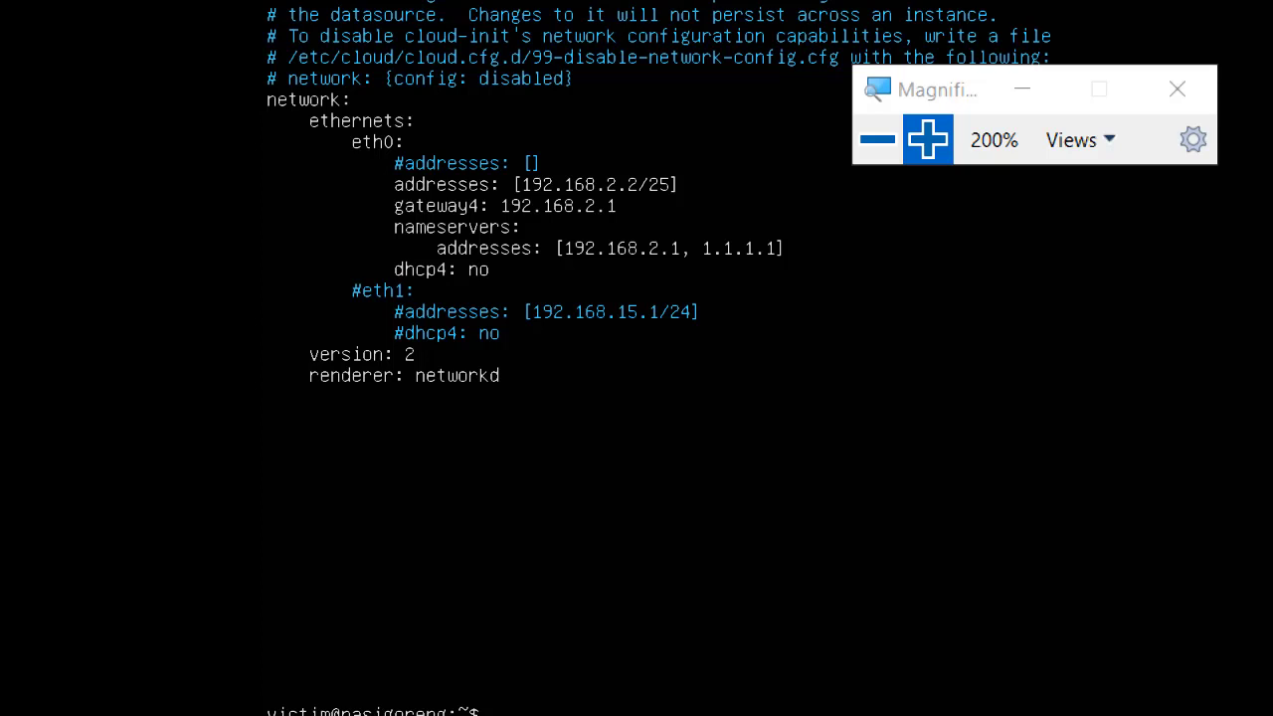
Apply the new network configuration with sudo netplan apply.
type("suo")
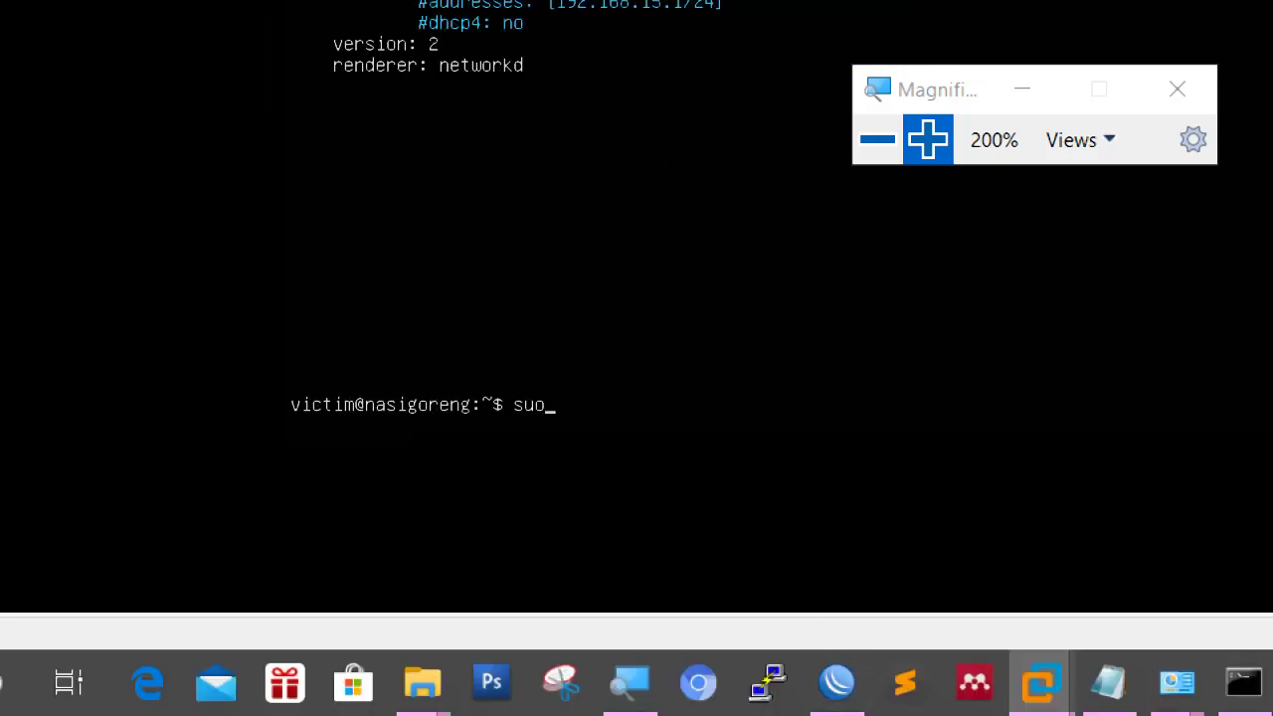
key("BackSpace")
type("do netplan apply")
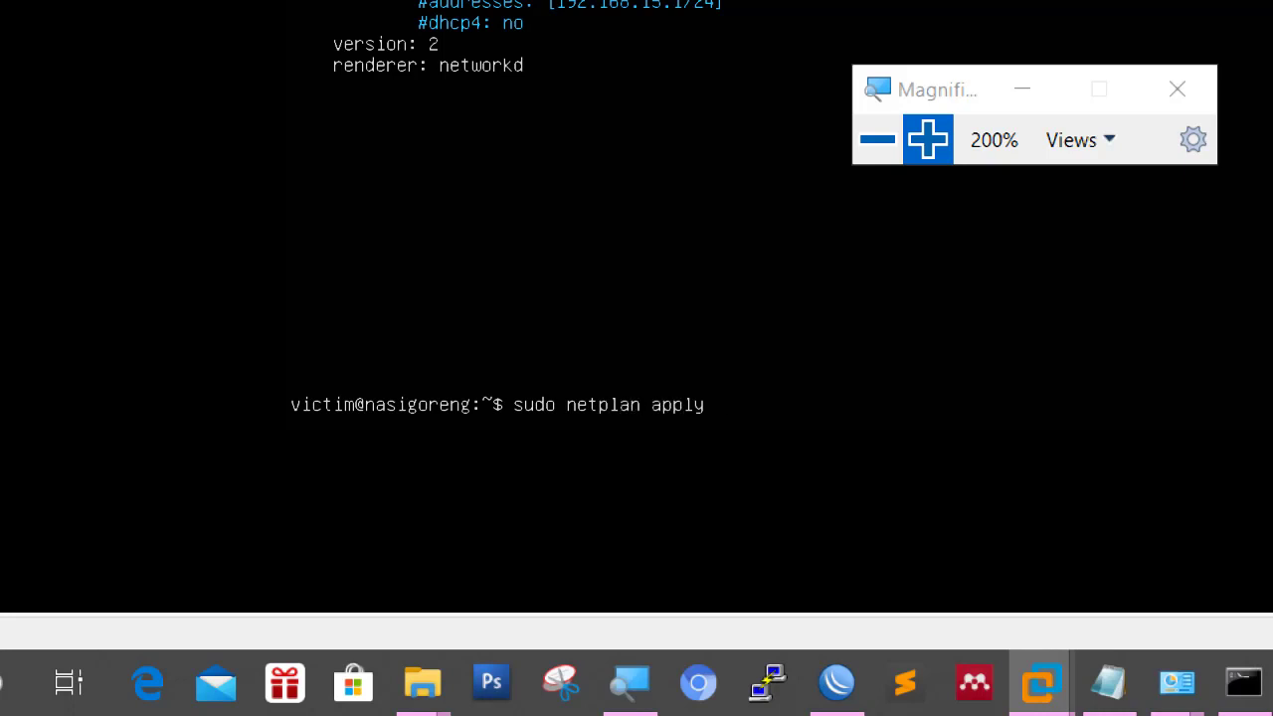
key("Return")
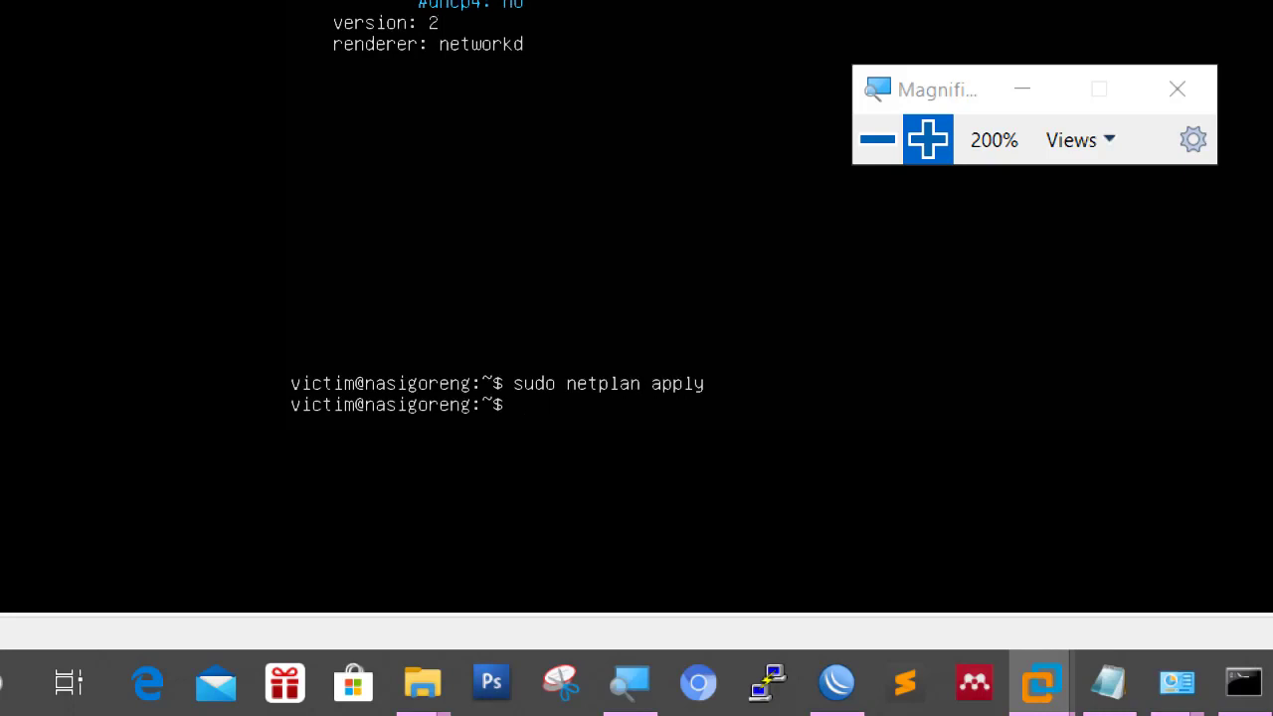
Check with ifconfig that eth0 now has 192.168.2.2, netmask 255.255.255.128.
type("ifconfig")
key("Return")
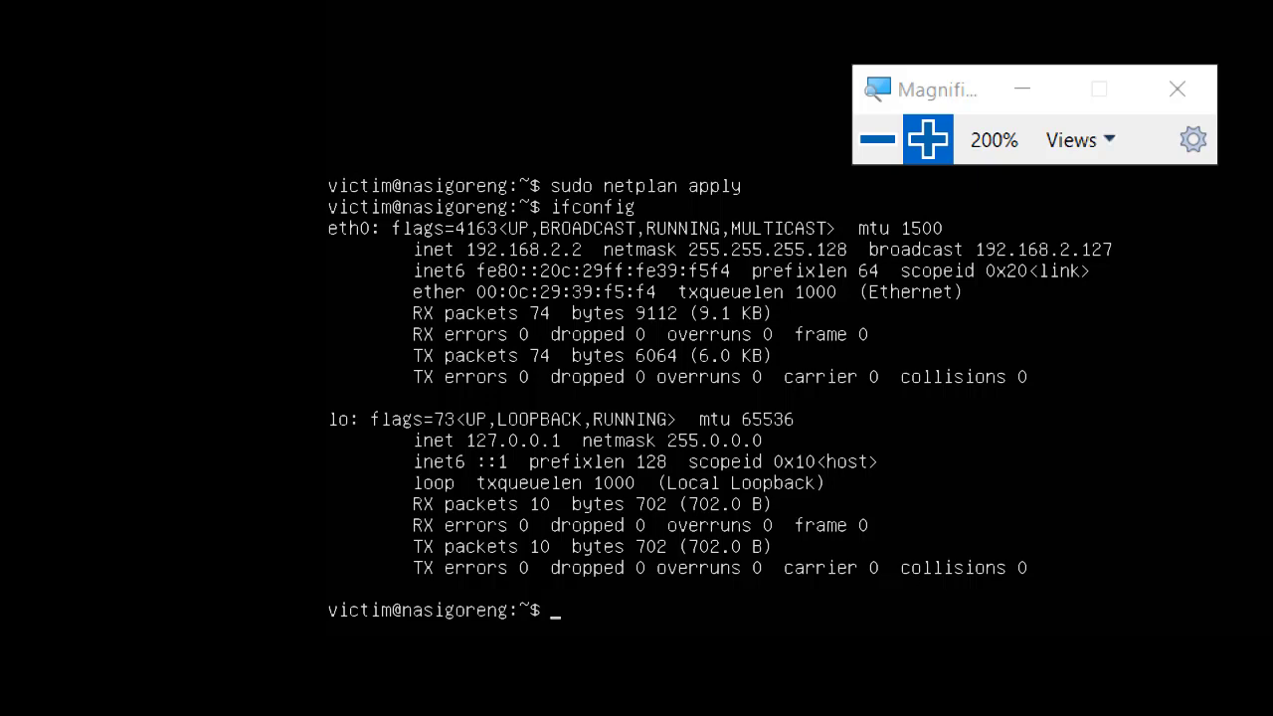
left_click(879, 150)
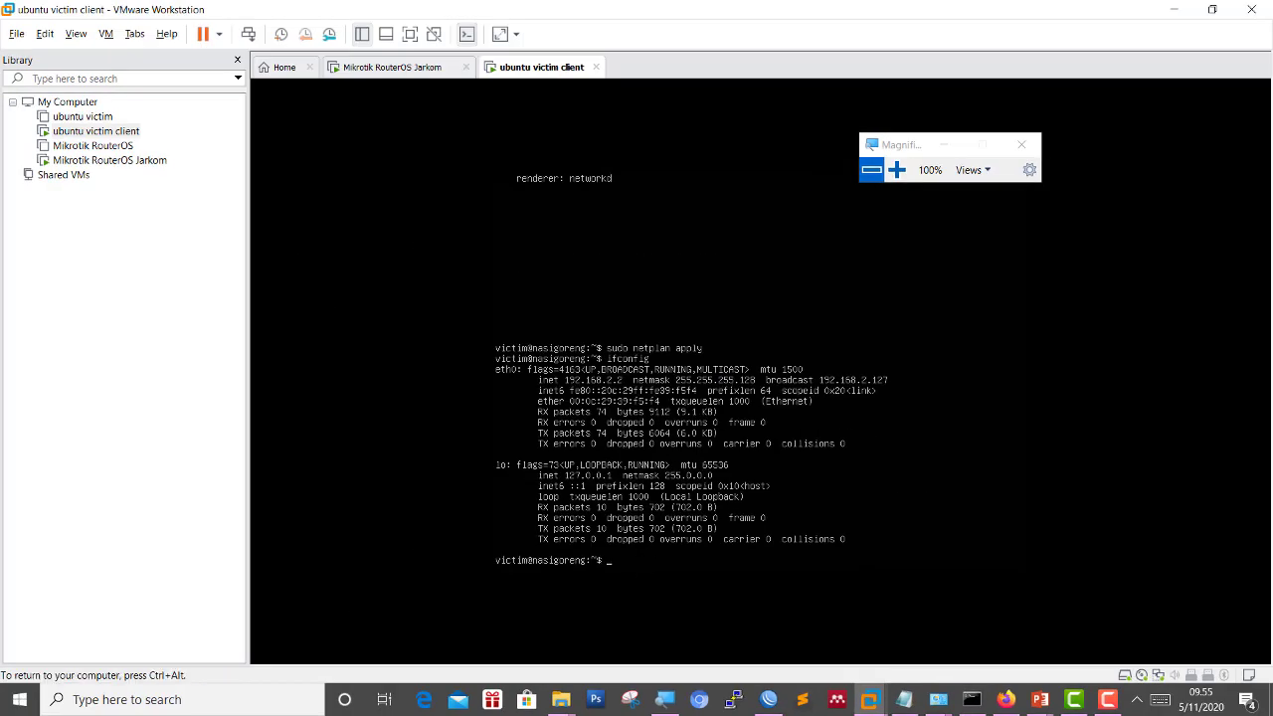
left_click(896, 170)
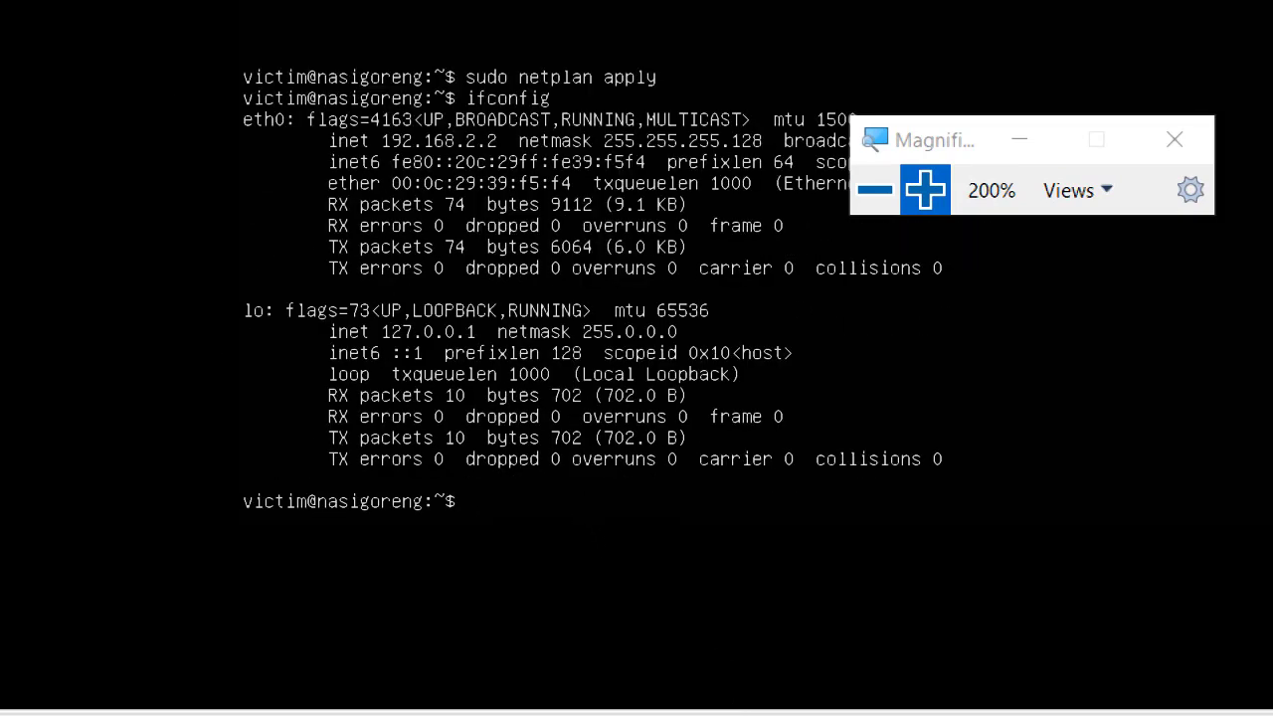
Ping google.com and then amikom.ac.id, stopping each after replies with 0% loss.
type("ping google.com")
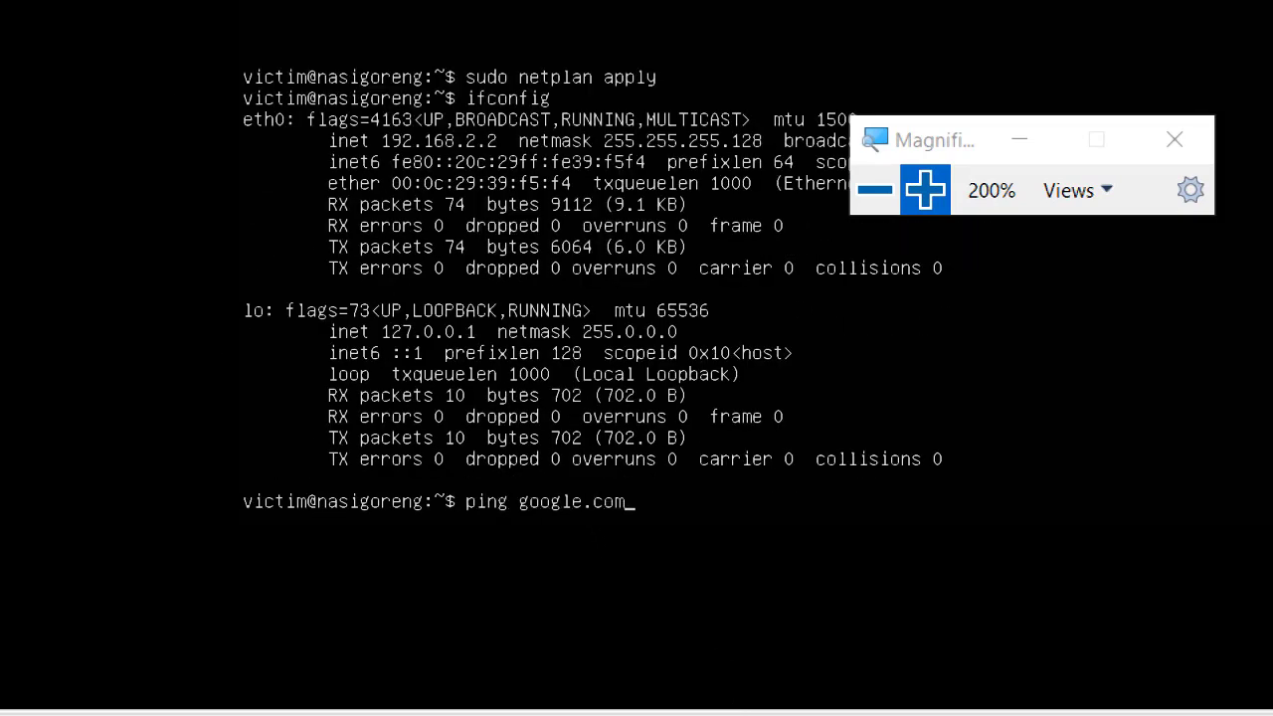
key("Return")
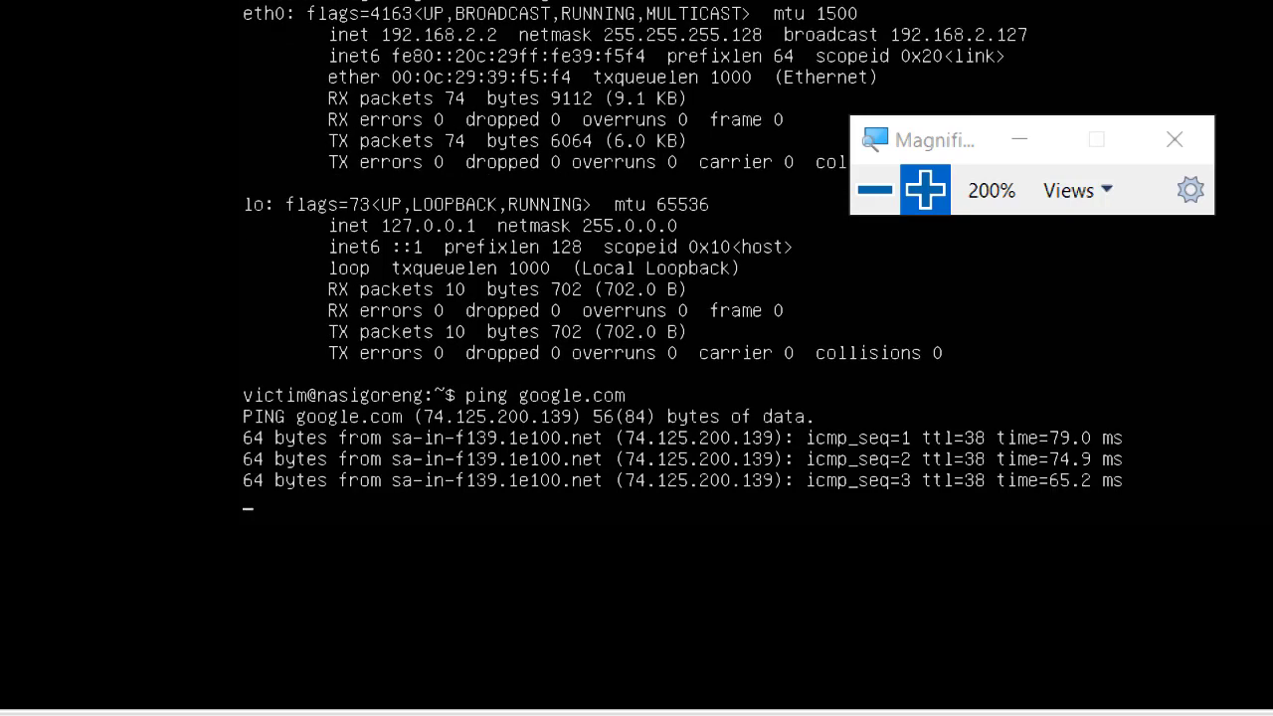
key("ctrl+c")
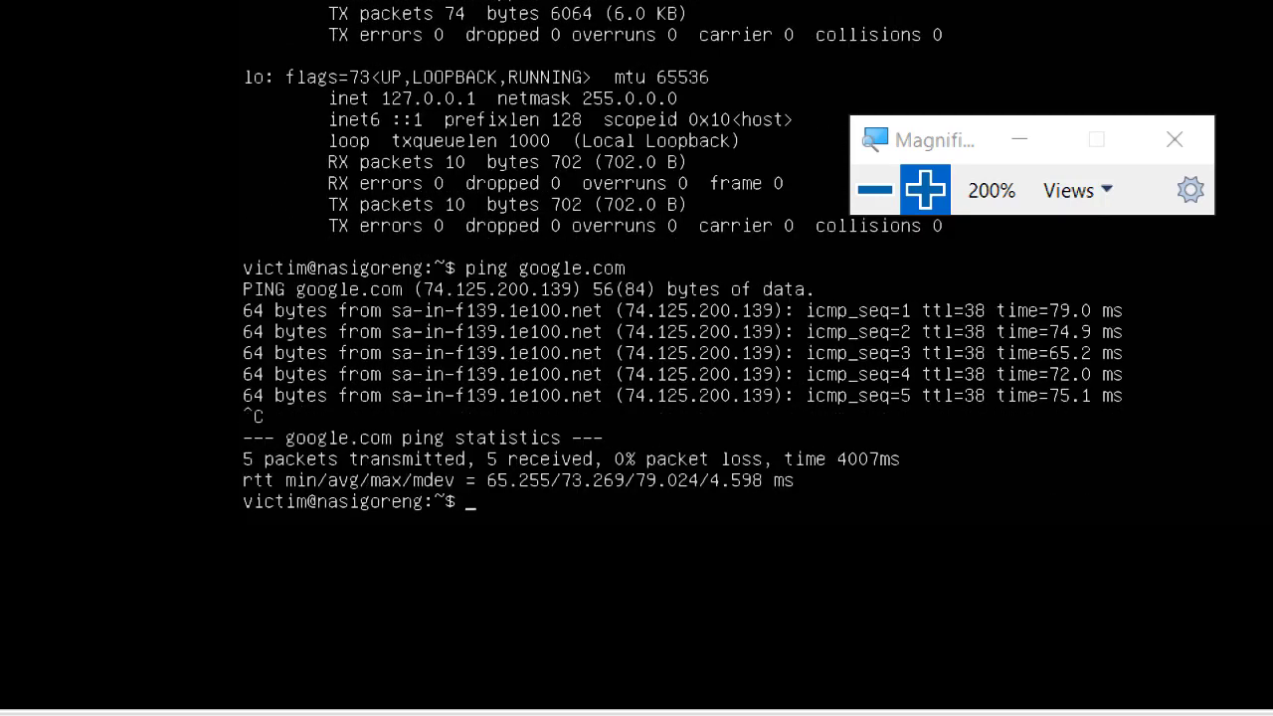
type("ping amikom.ac.id")
key("Return")
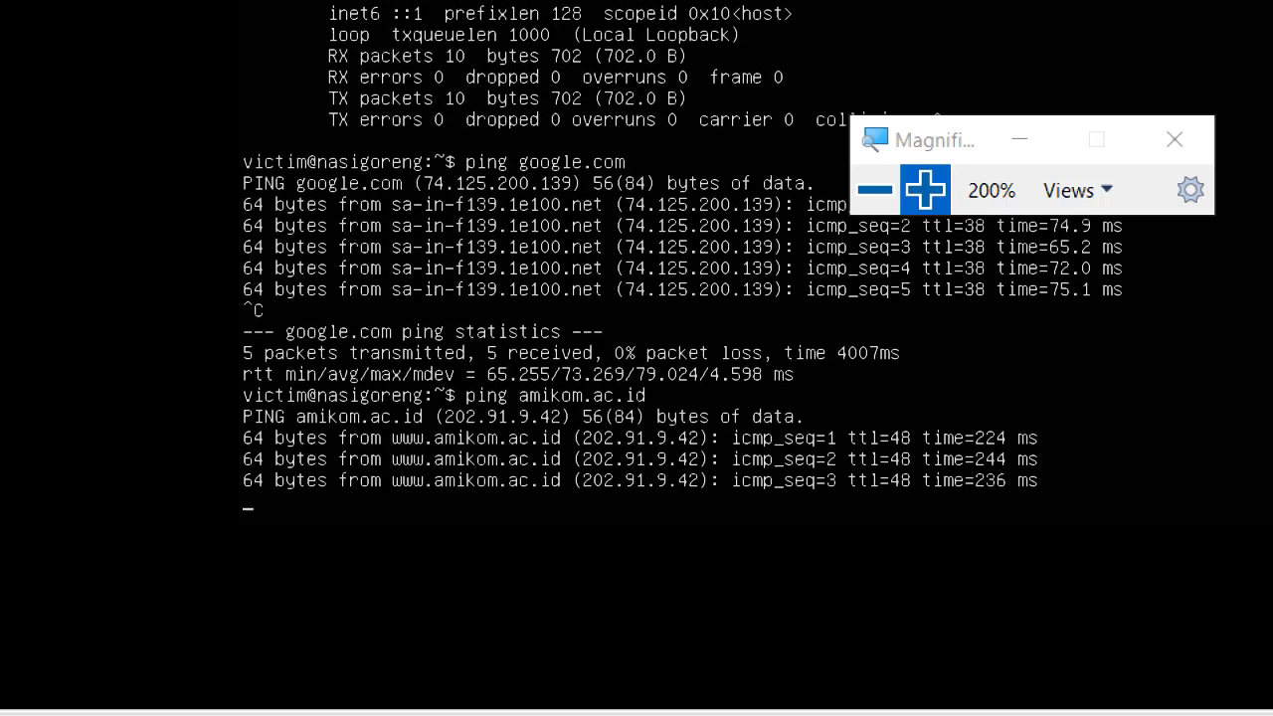
key("ctrl+c")
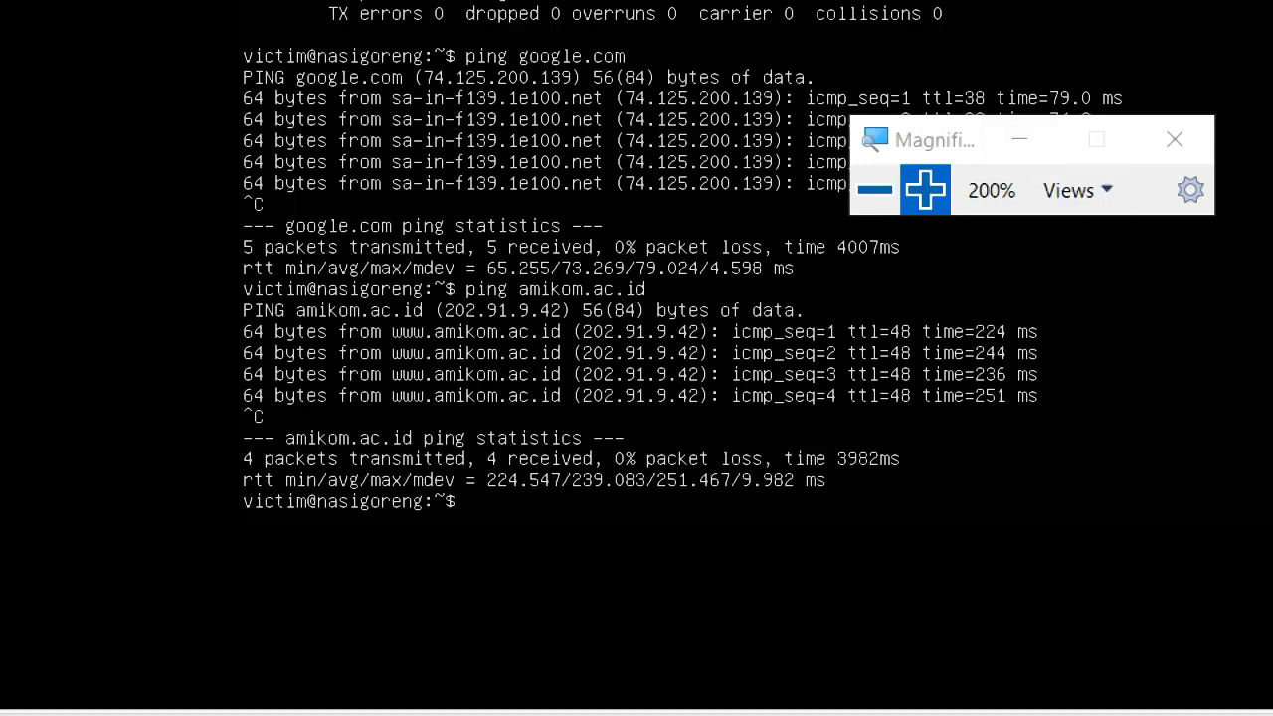
Zoom the screen back to 100% and show the network diagram slideshow.
left_click(875, 190)
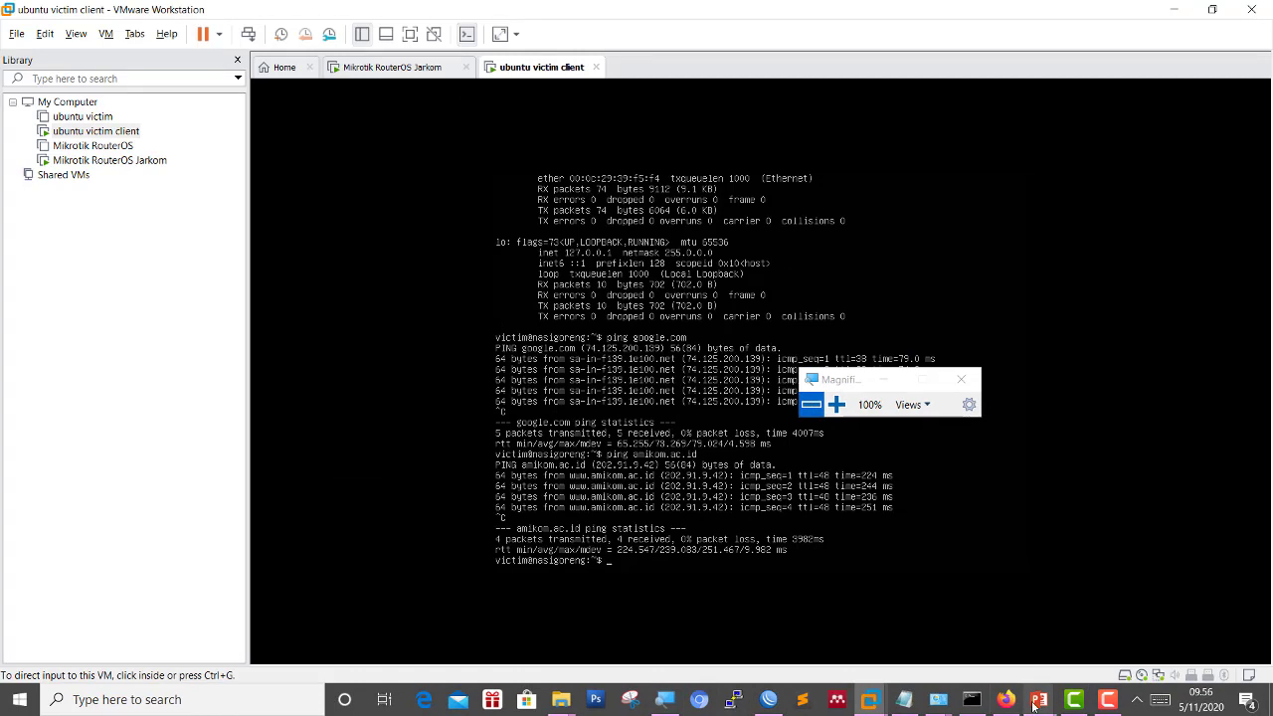
mouse_move(1034, 704)
left_click(1128, 626)
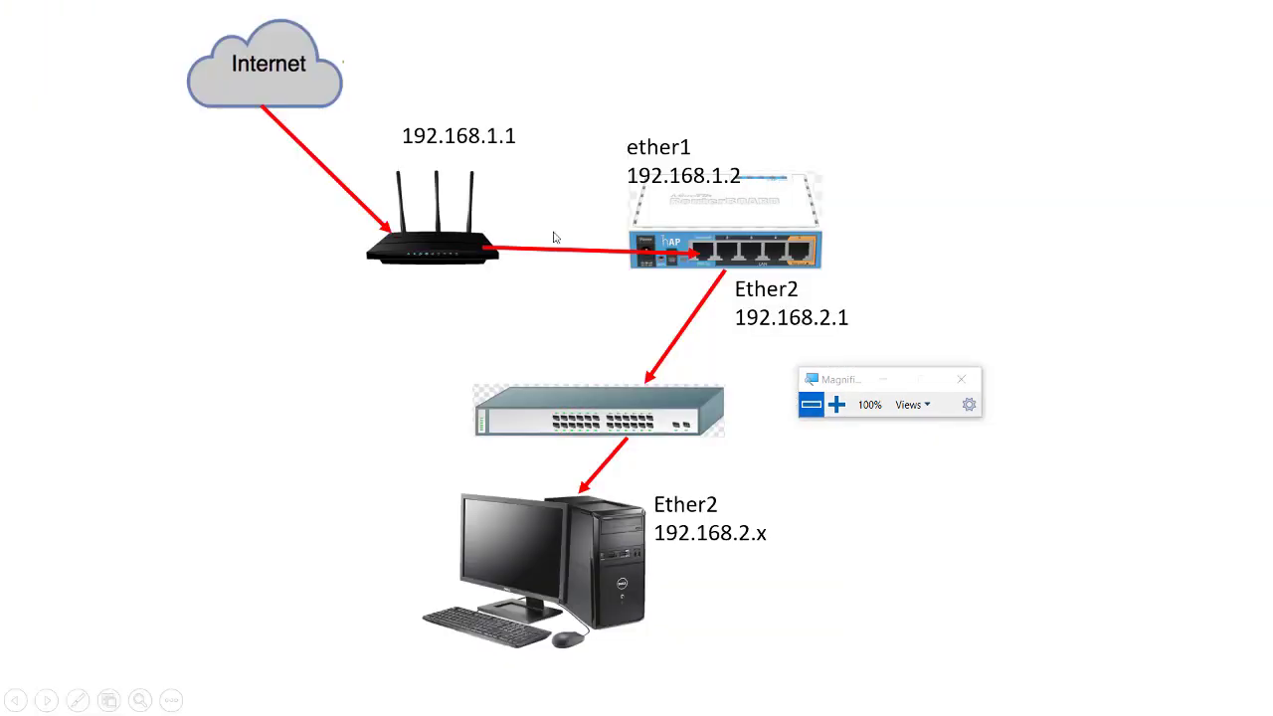